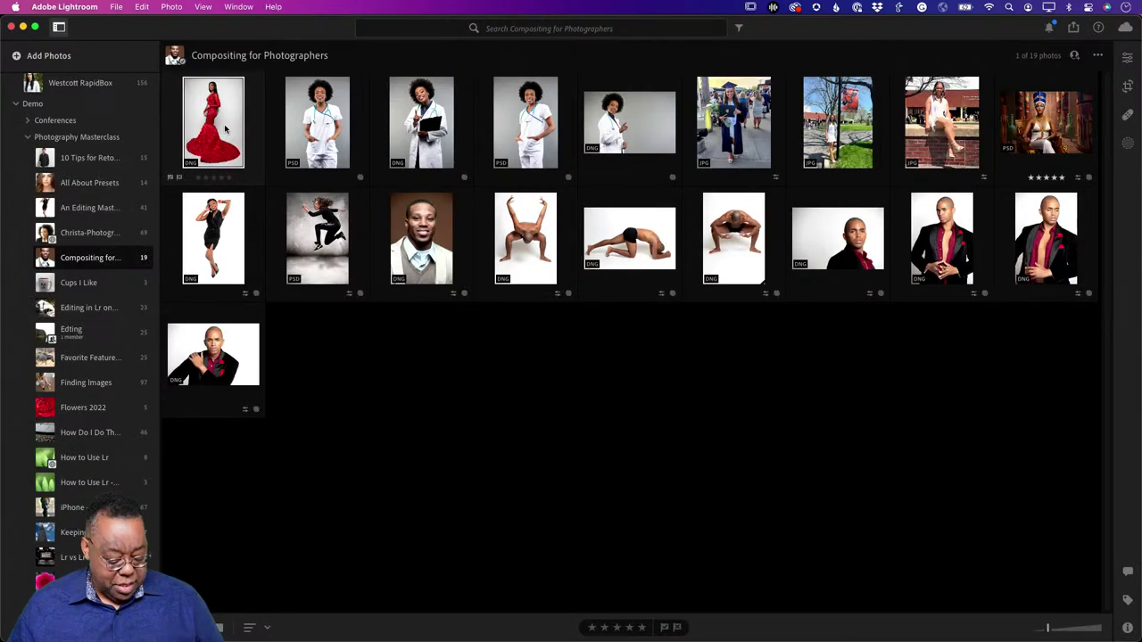
key("super+Tab")
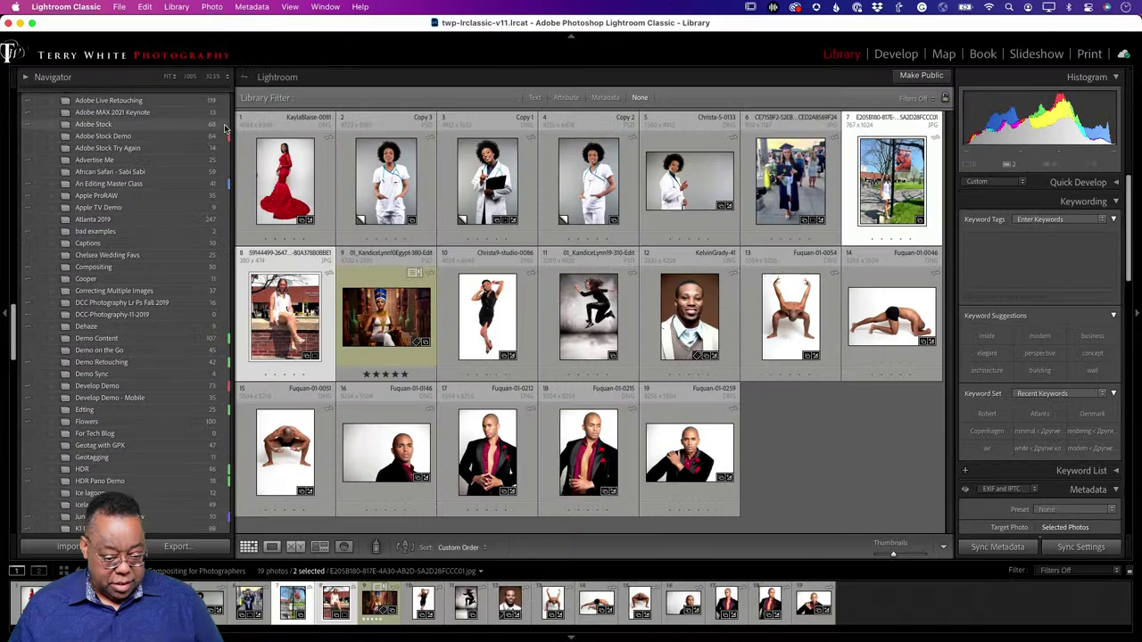
left_click(260, 163)
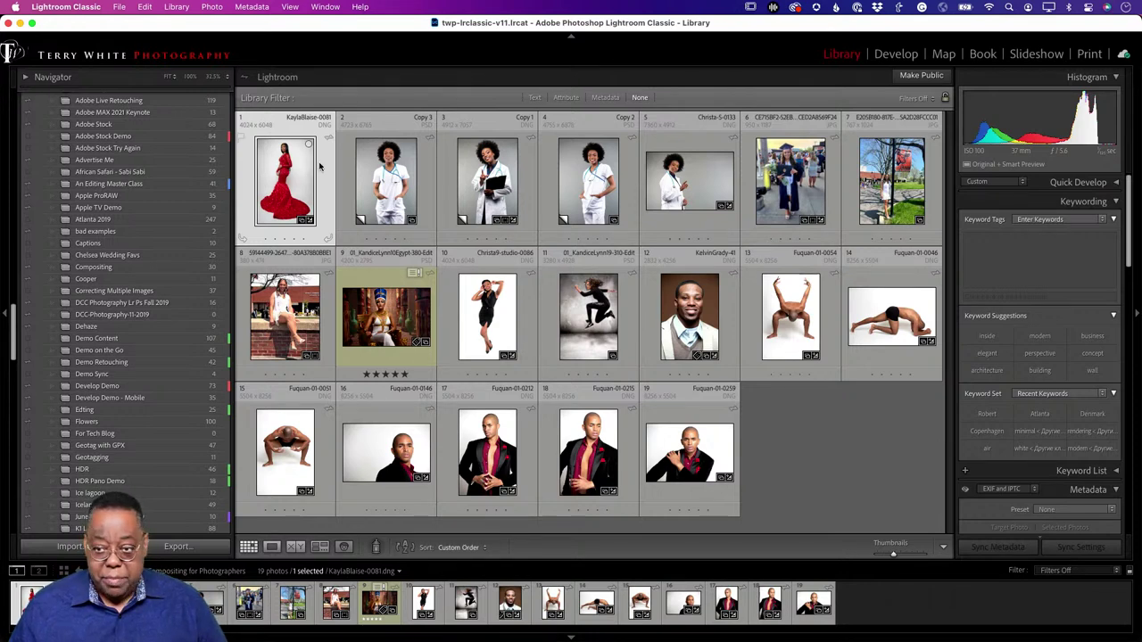
key("super+Tab")
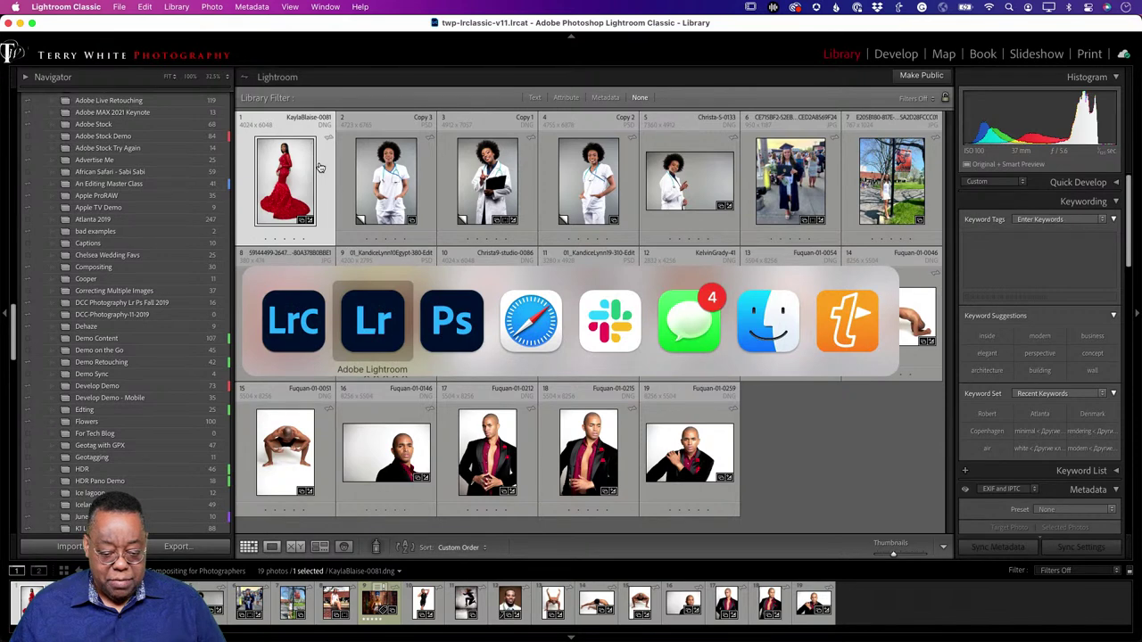
key("super+Tab")
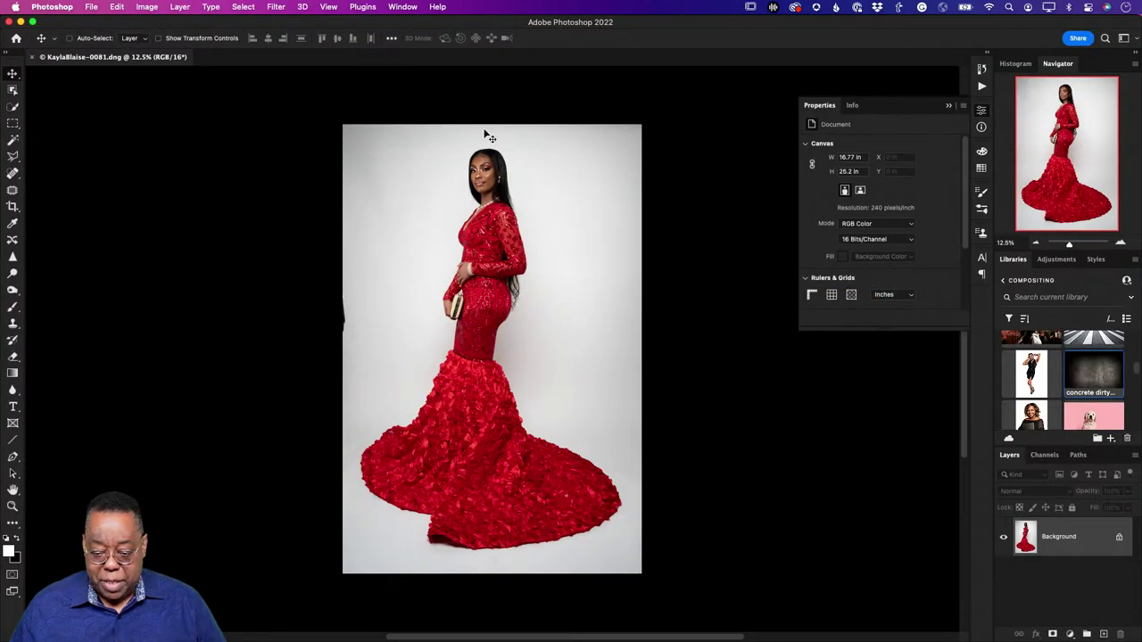
Step: Close the floating Properties panel and zoom the red-gown photo in to 16.67%
left_click(949, 106)
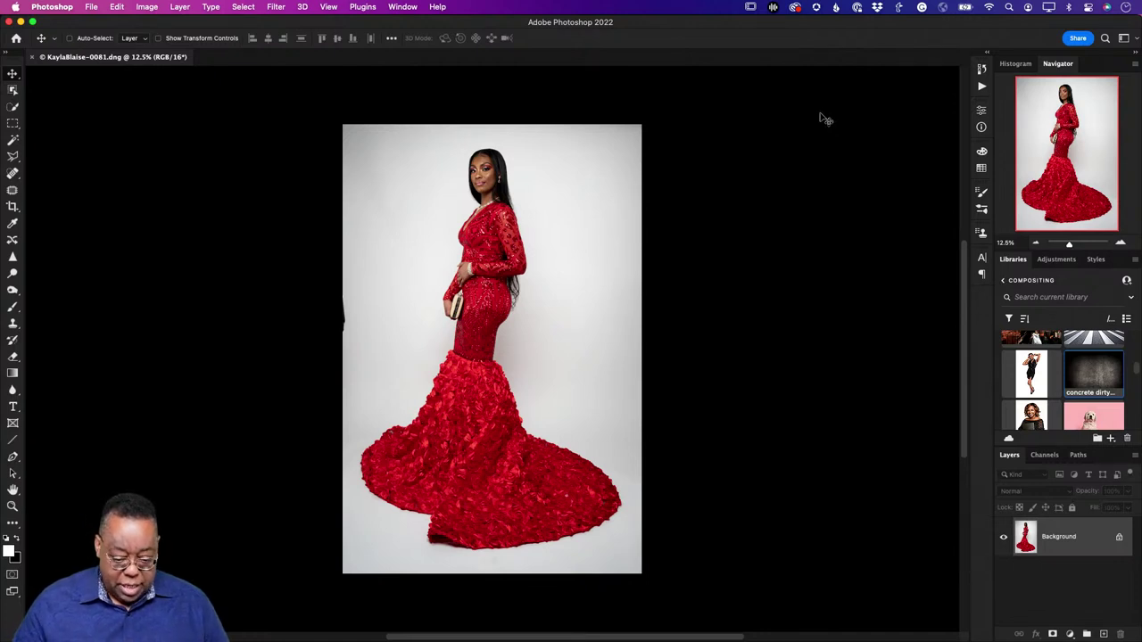
key("super")
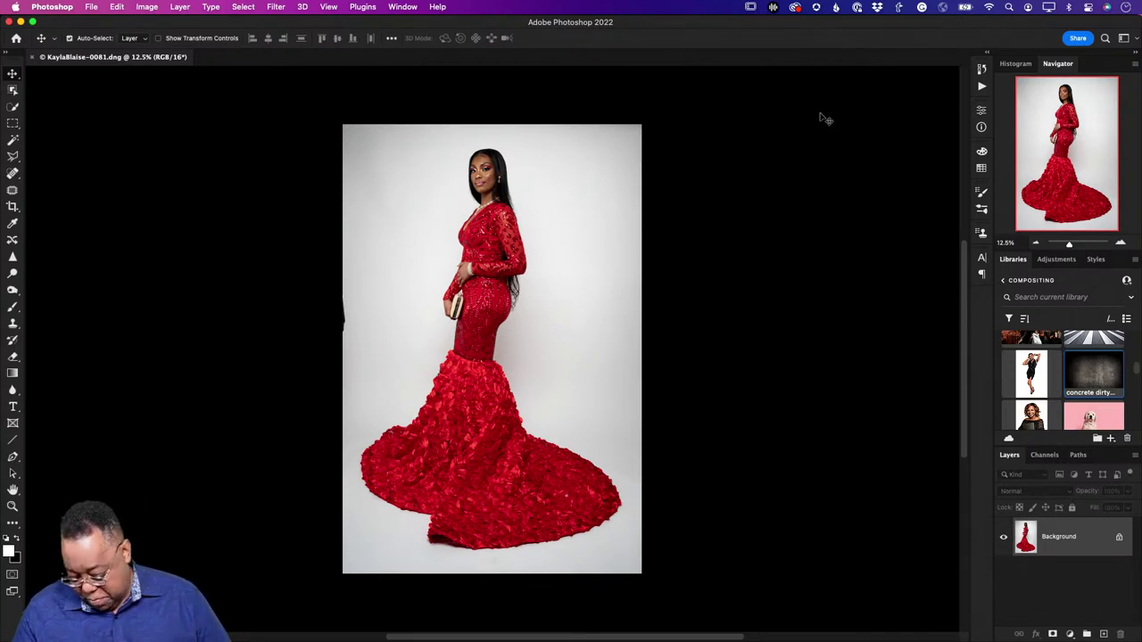
key("super+equal")
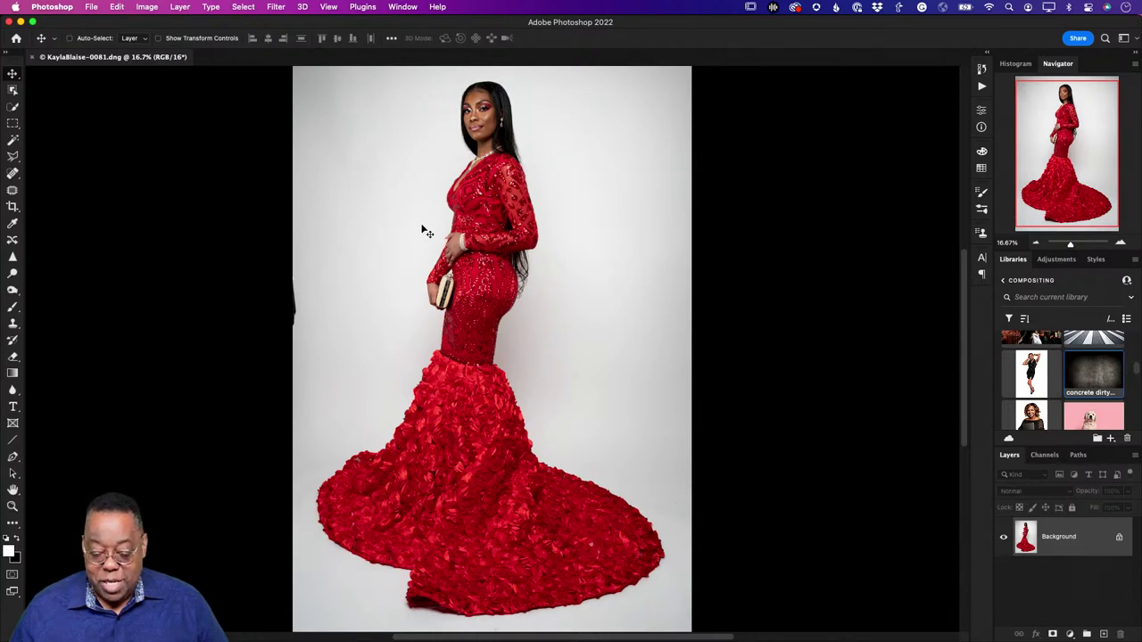
Step: Use Select > Subject to select the woman in red, then open Select and Mask
left_click(243, 7)
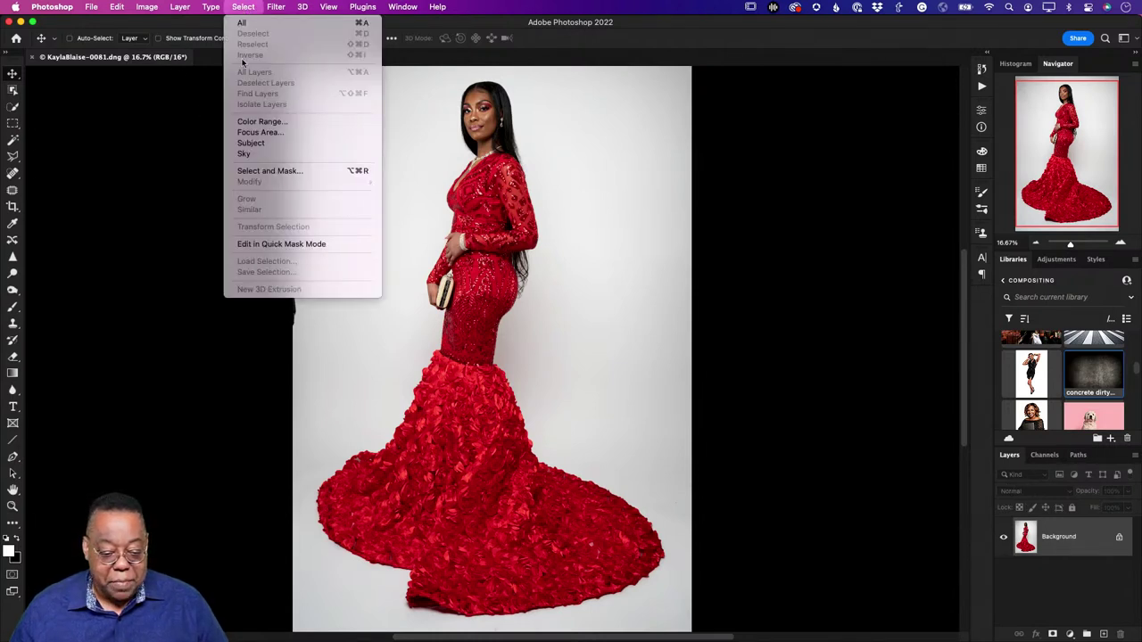
left_click(266, 143)
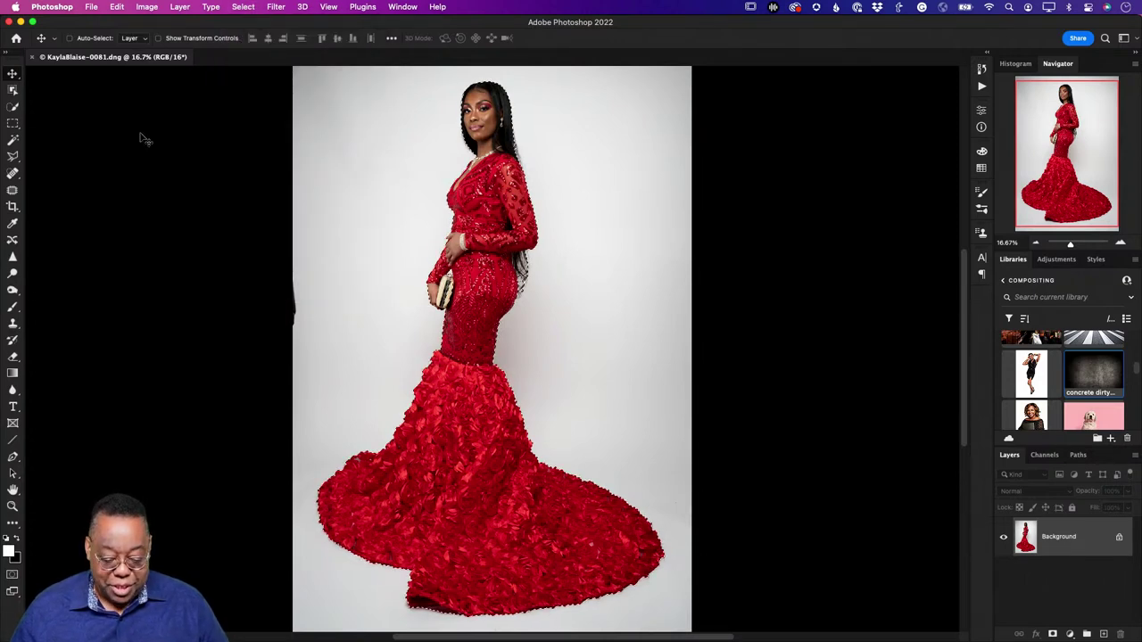
left_click(183, 7)
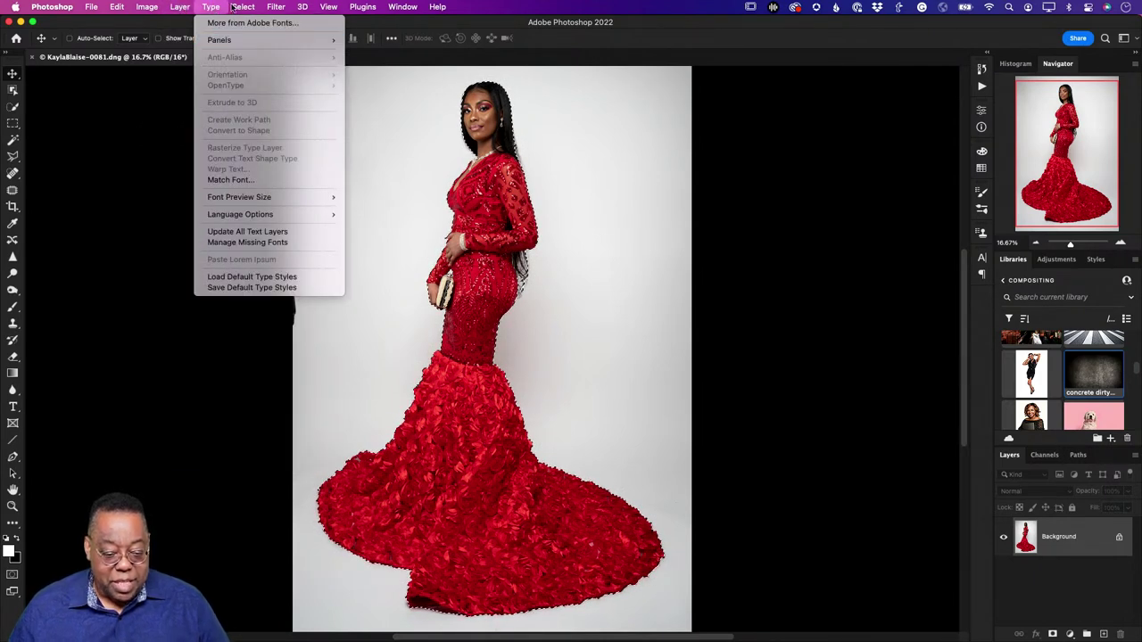
mouse_move(233, 7)
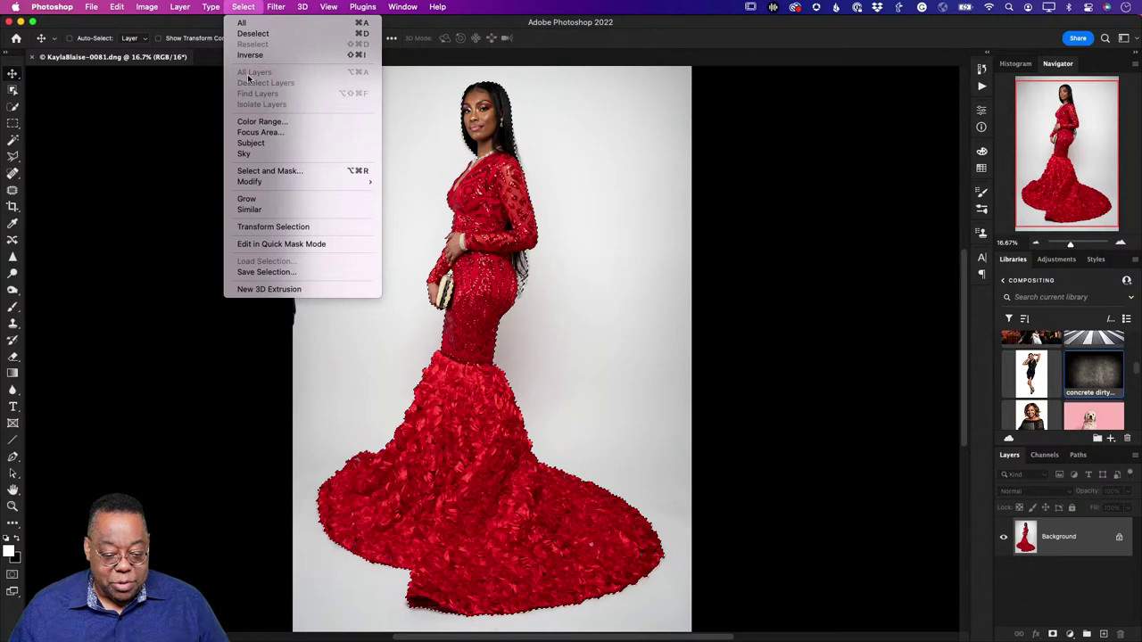
left_click(258, 172)
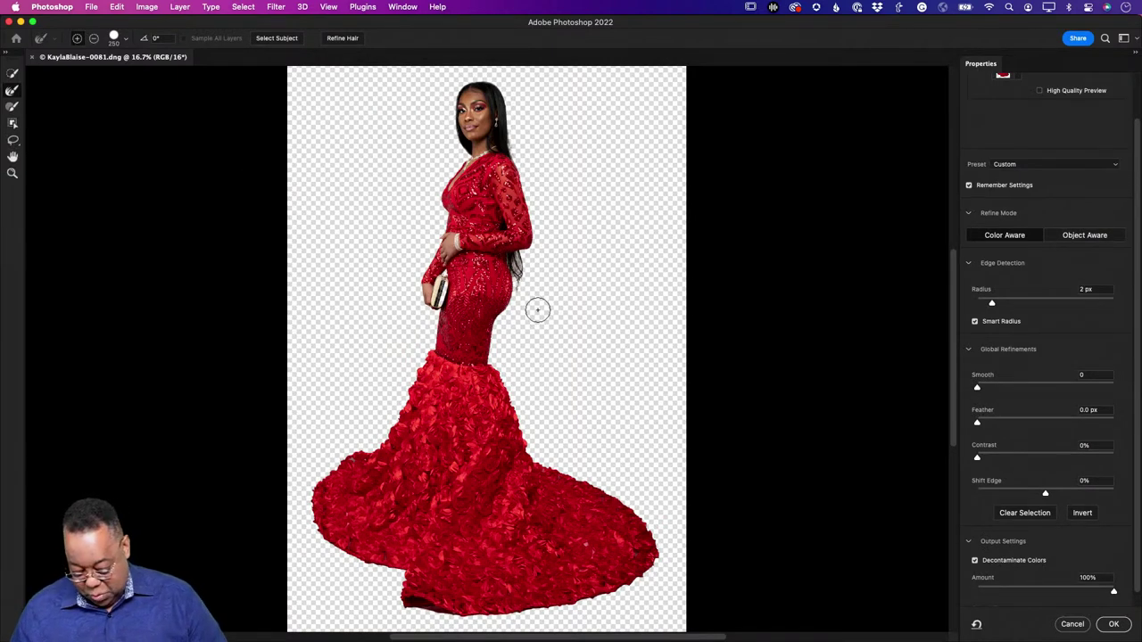
Step: Brush the hair edge with the Refine Edge brush and output to a New Layer with Layer Mask
key("bracketleft")
key("bracketleft")
key("bracketleft")
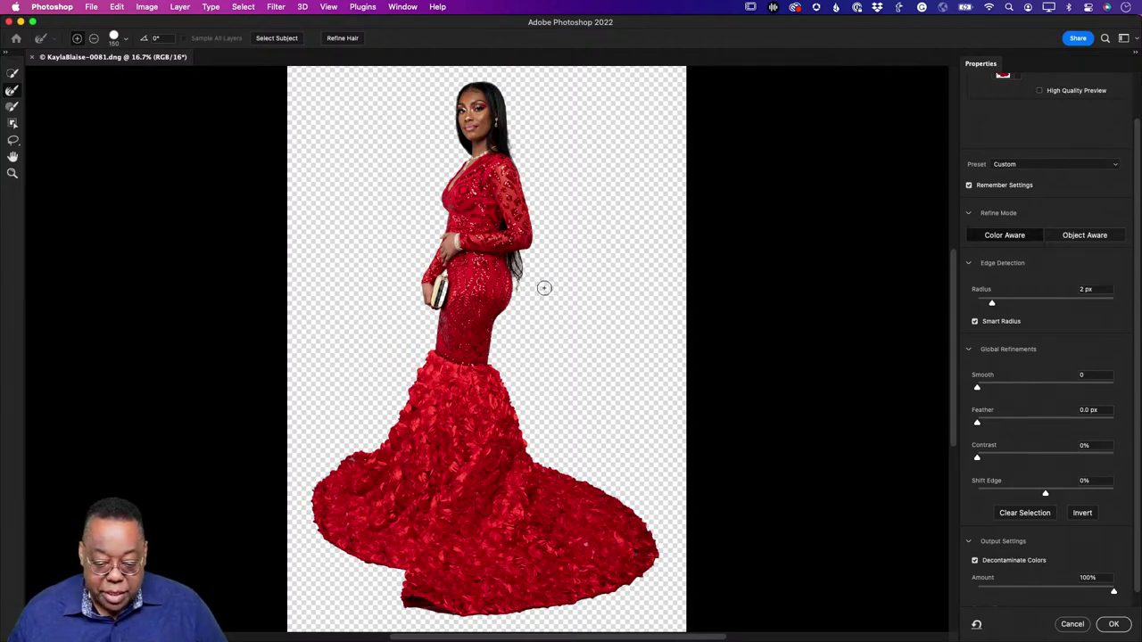
mouse_move(526, 282)
left_mouse_down()
mouse_move(518, 260)
mouse_move(522, 294)
mouse_move(517, 257)
left_mouse_up()
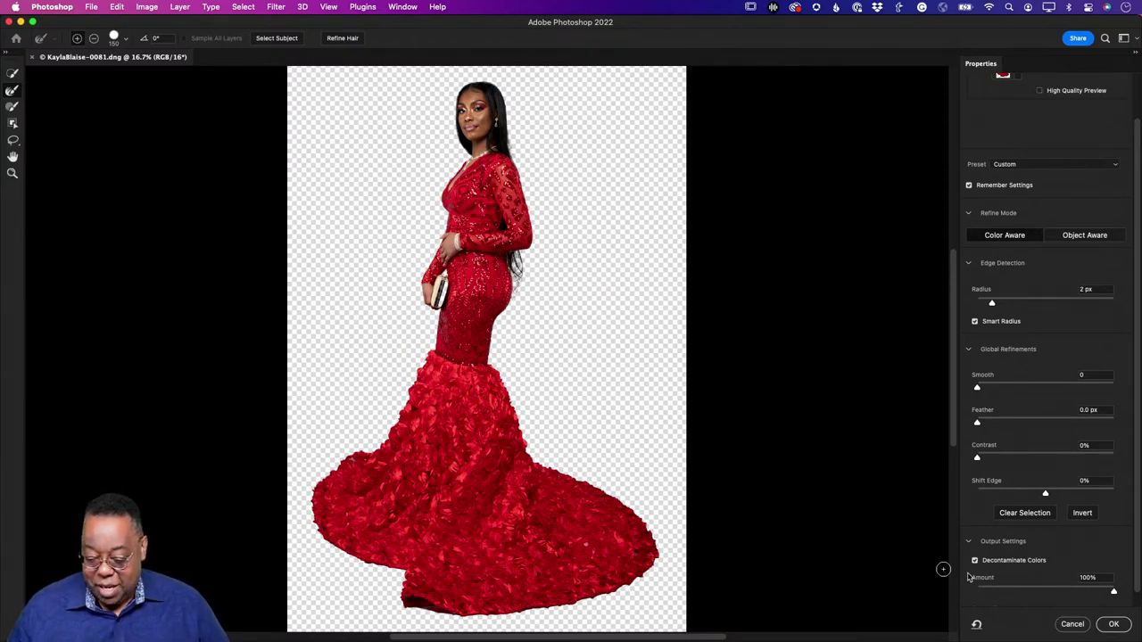
scroll(1028, 568, "down", 1)
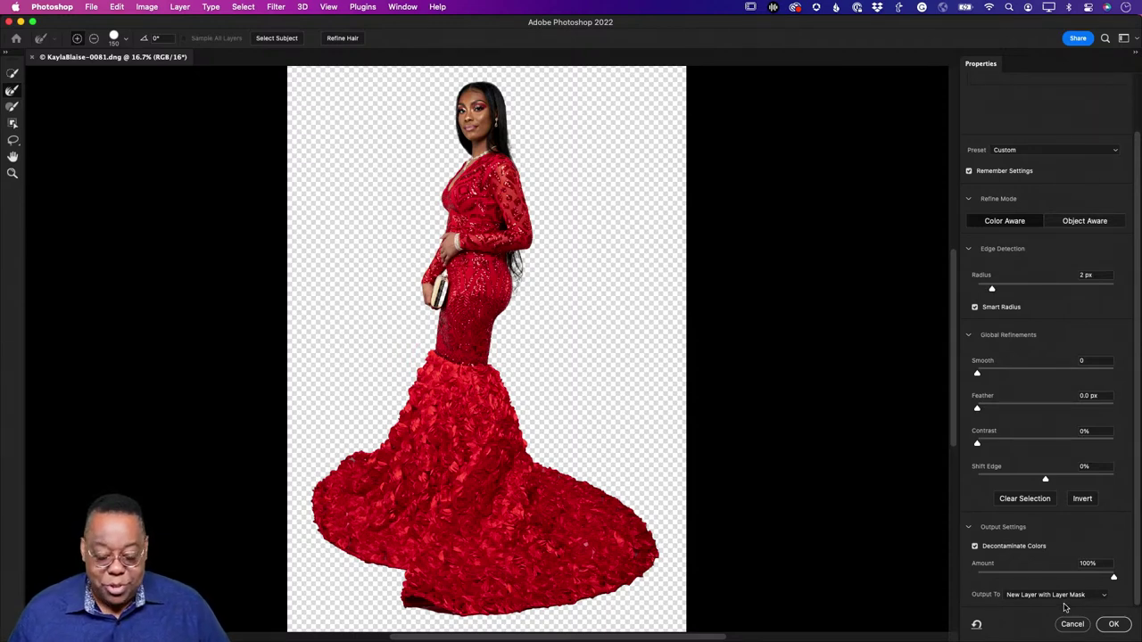
left_click(1067, 600)
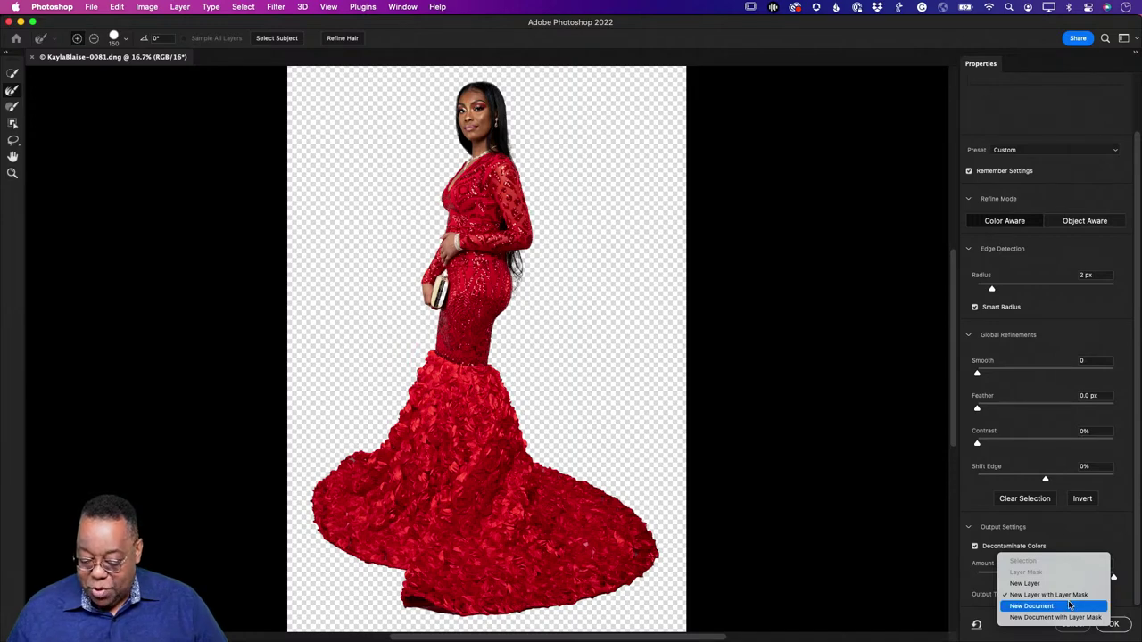
left_click(1051, 595)
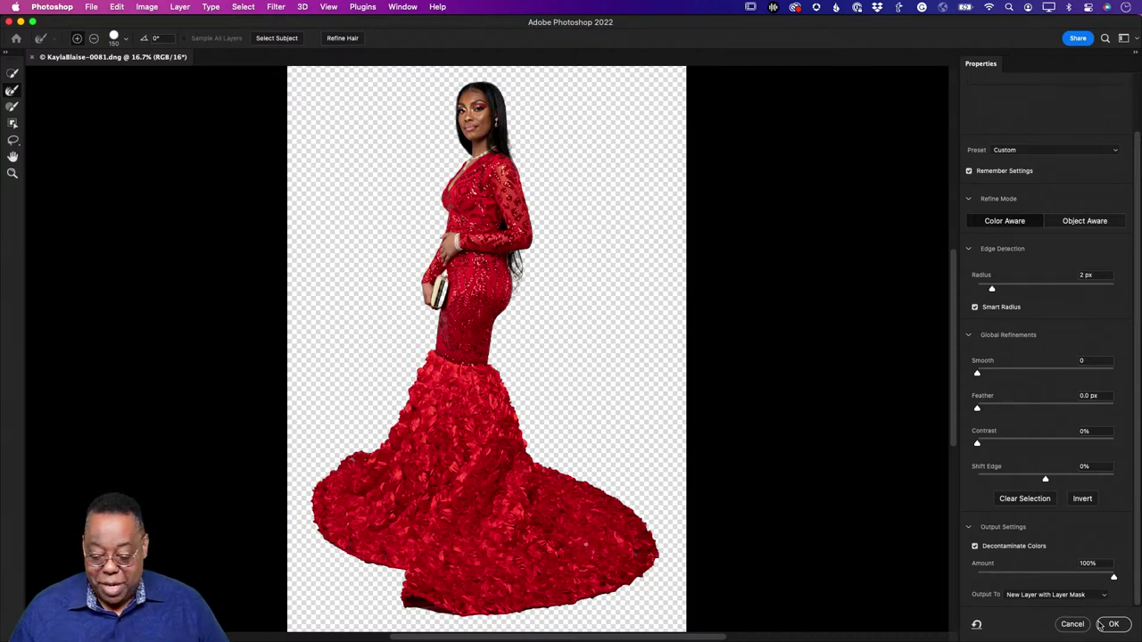
left_click(1114, 624)
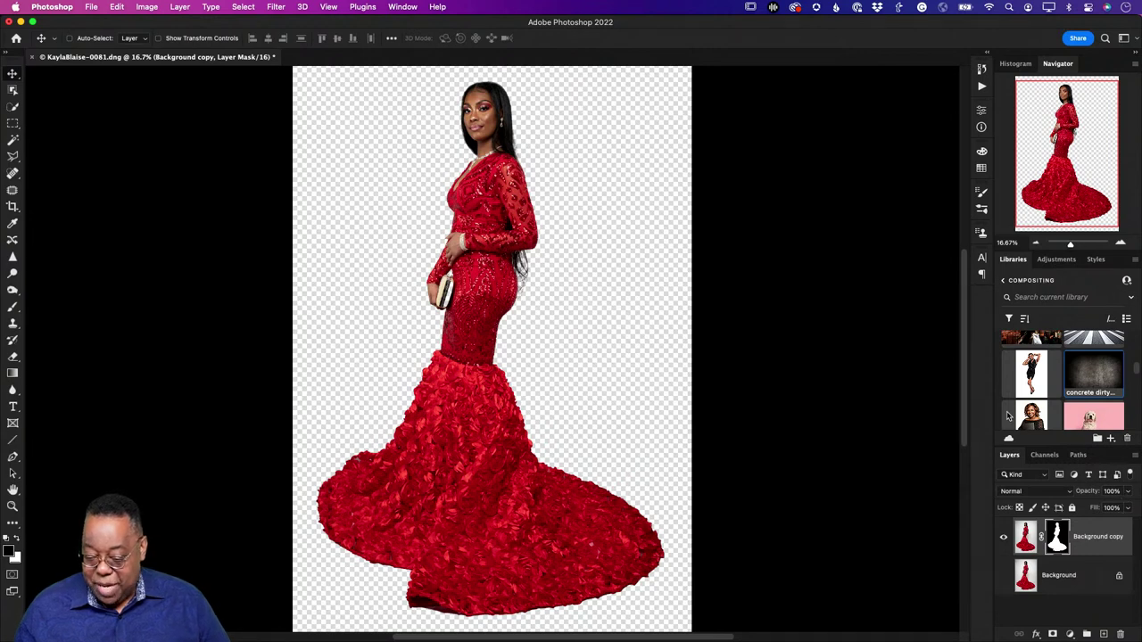
scroll(1056, 406, "down", 6)
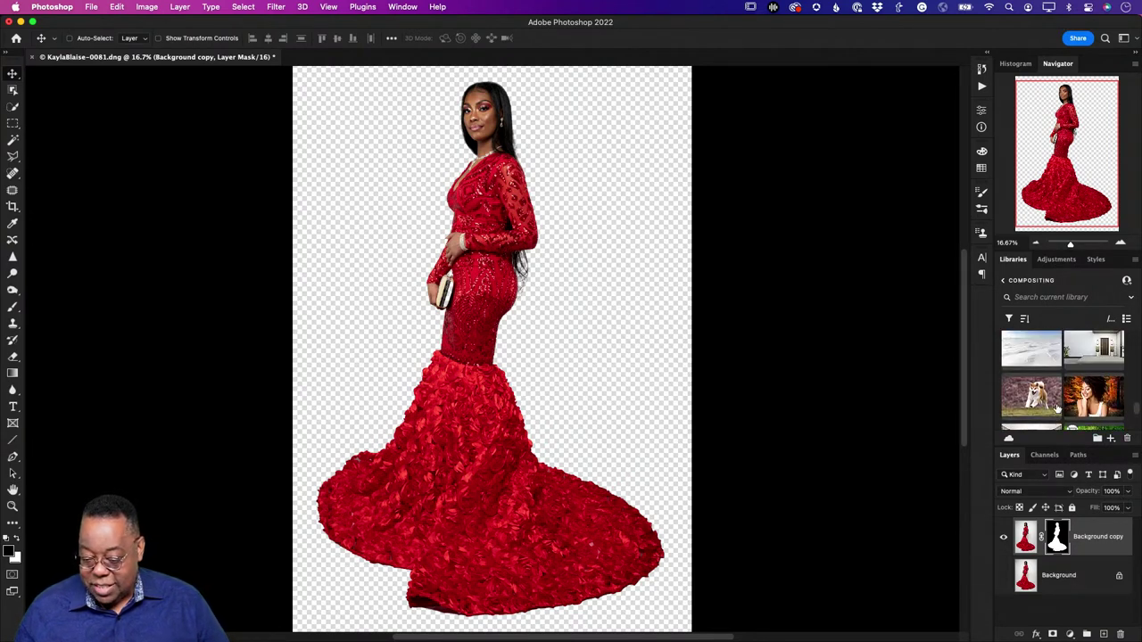
scroll(1057, 406, "down", 3)
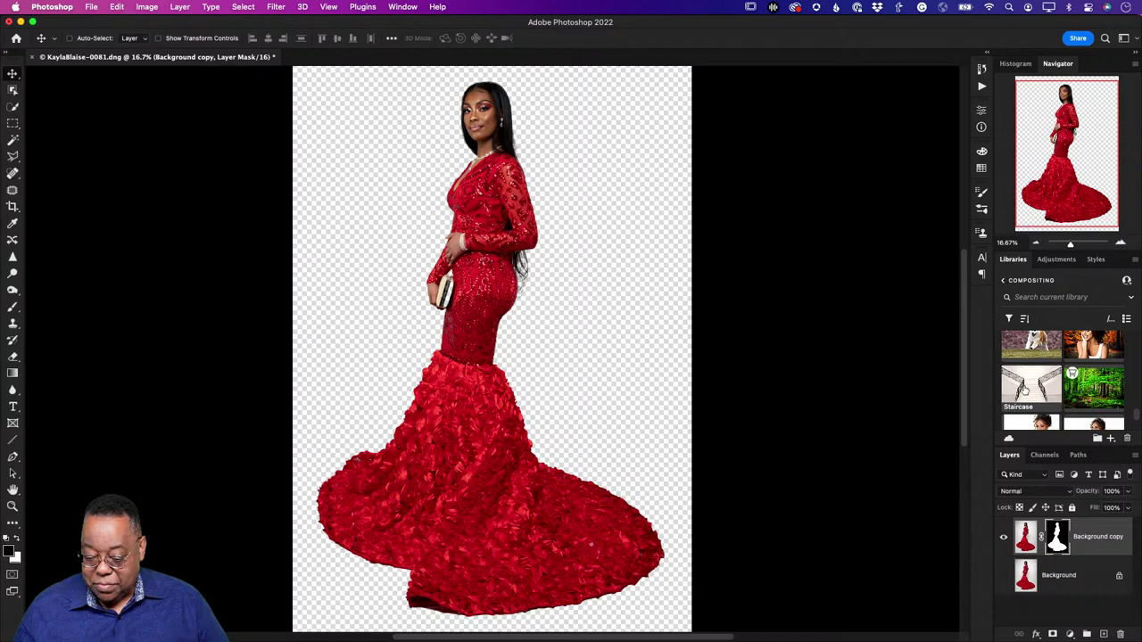
double_click(1024, 390)
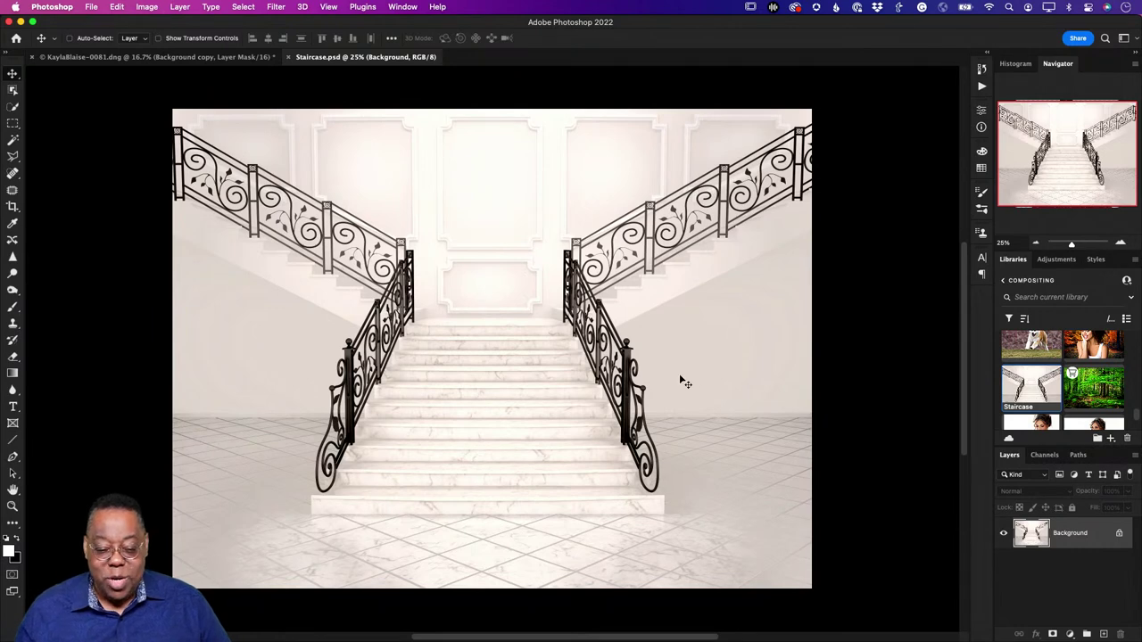
left_click(192, 58)
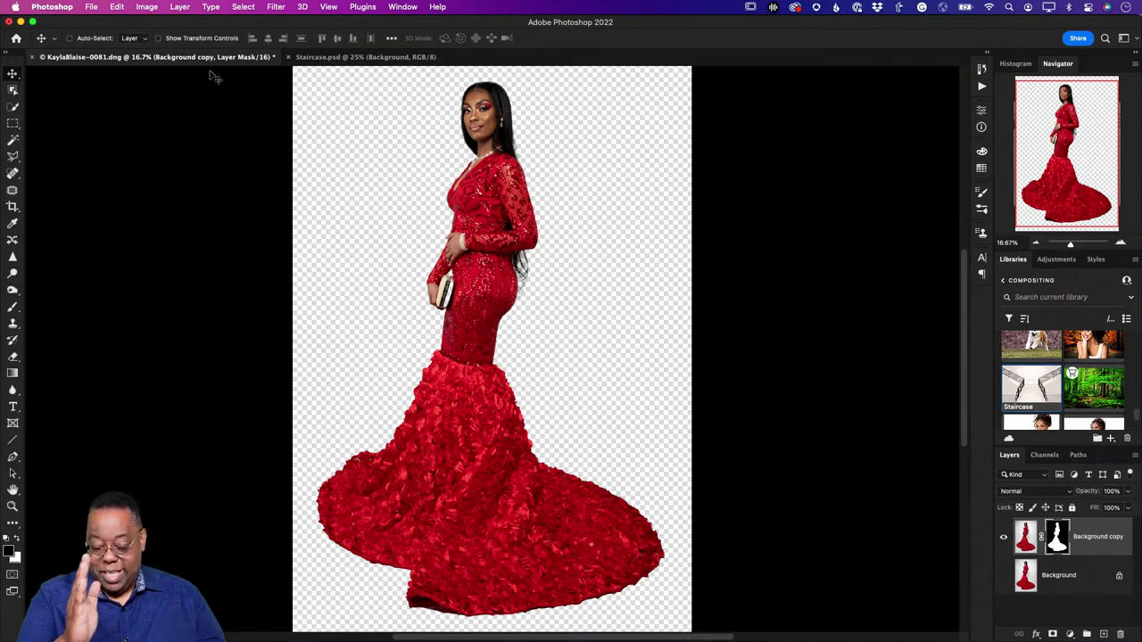
left_click(309, 59)
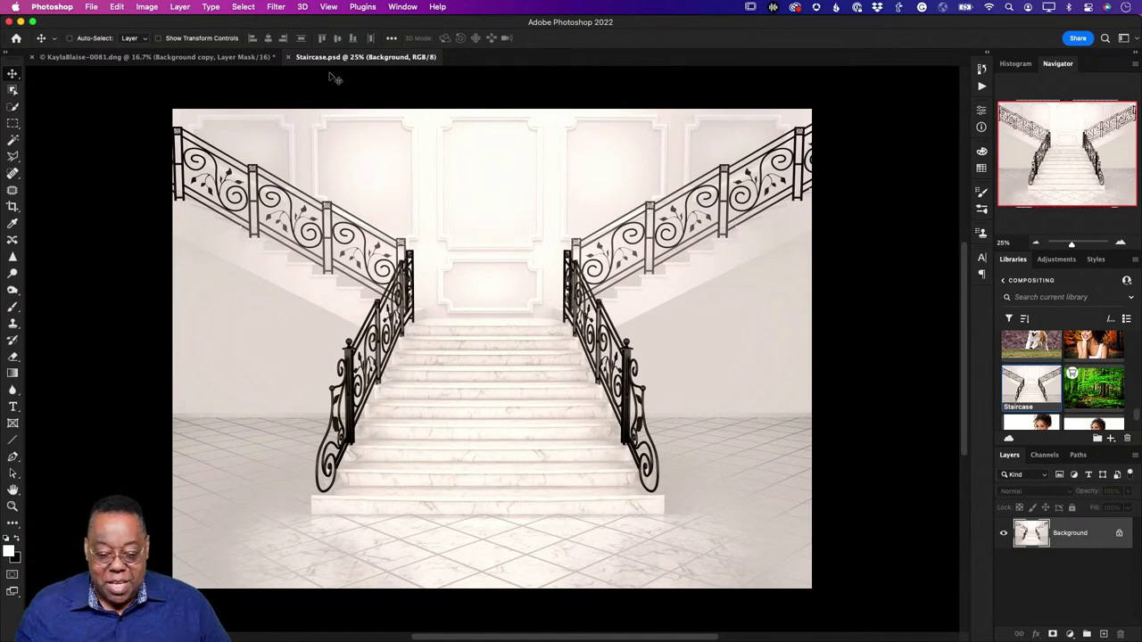
left_click(217, 57)
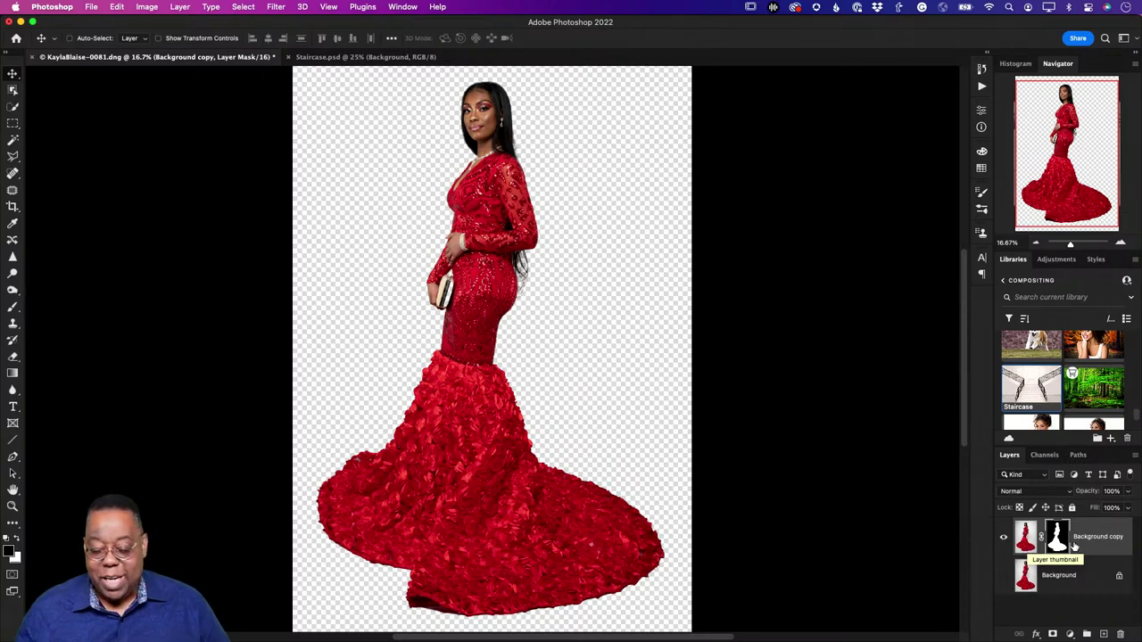
Step: Drag the masked Background copy layer into Staircase.psd above the marble backdrop
right_click(1094, 541)
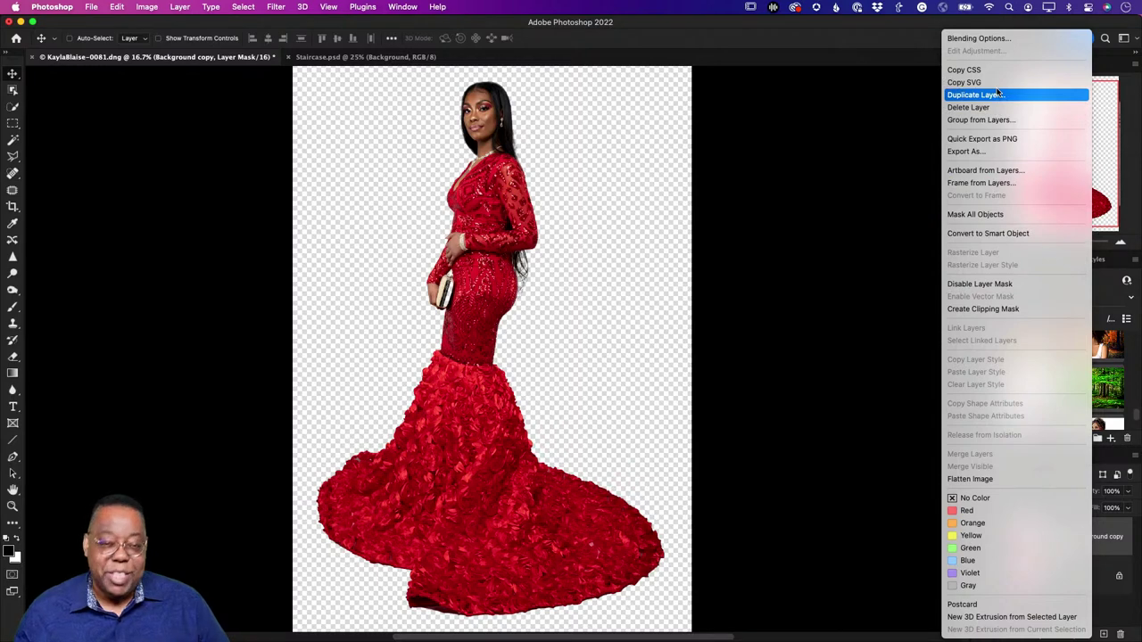
left_click(825, 198)
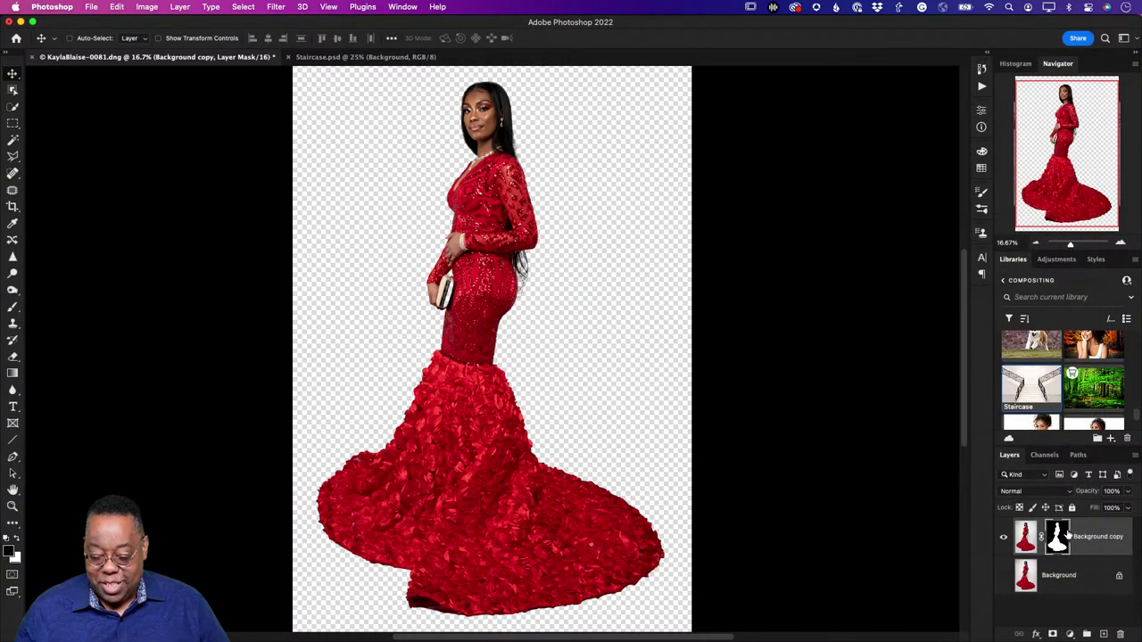
left_click_drag(1087, 539, 453, 322)
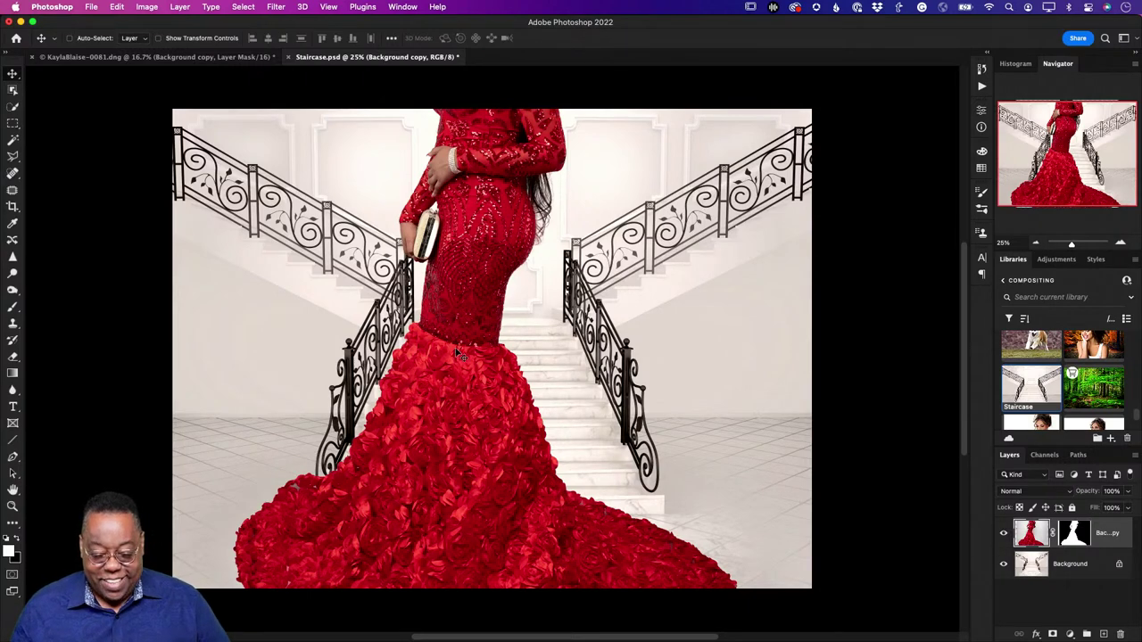
Step: Free Transform the red-gown cutout to 47.73% and centre her on the staircase steps
left_click_drag(462, 348, 471, 295)
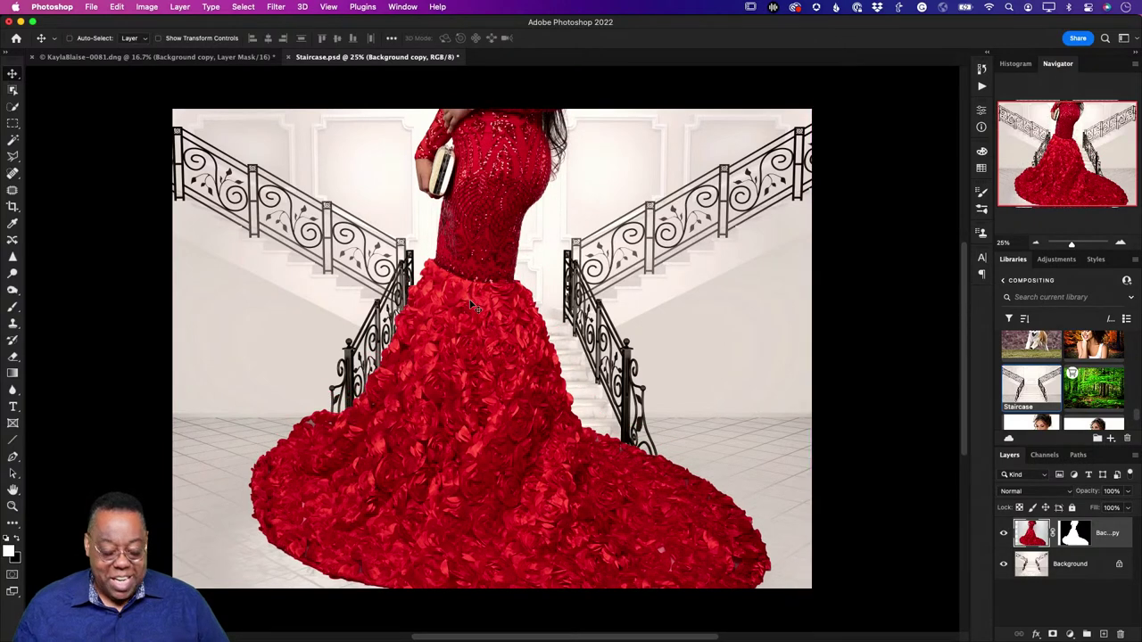
key("super+t")
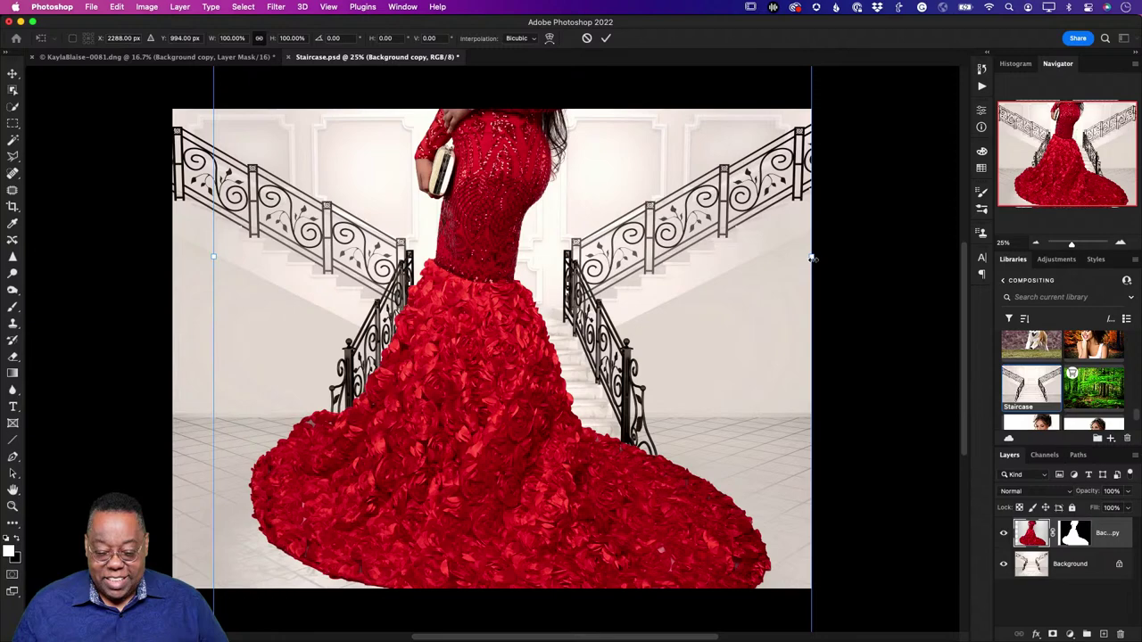
left_click_drag(811, 256, 489, 340)
left_click_drag(331, 252, 469, 389)
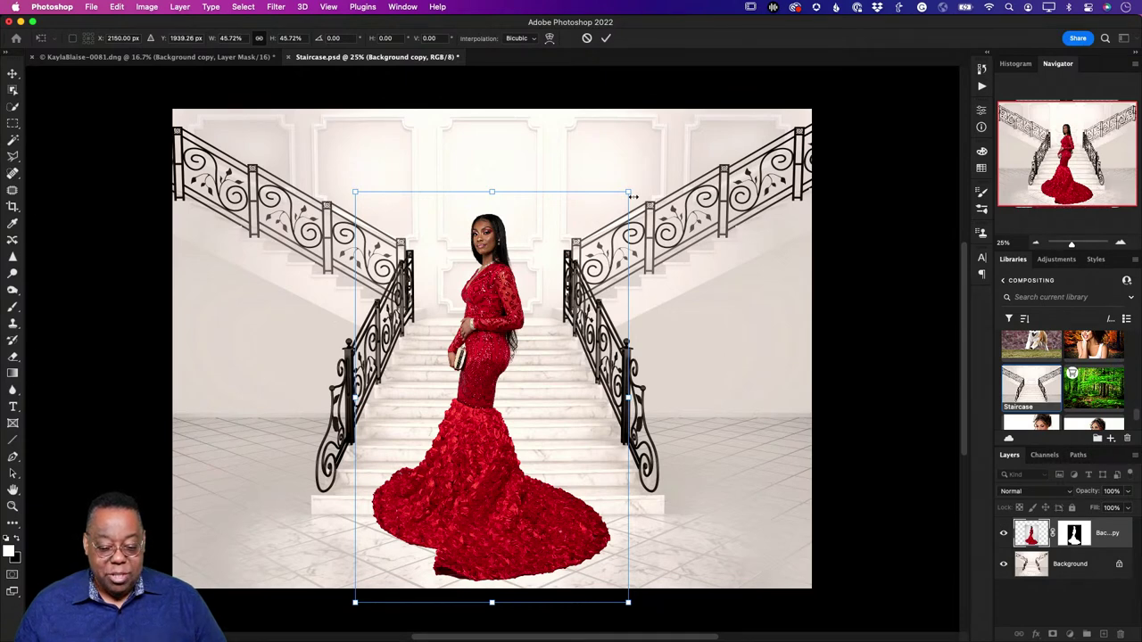
left_click_drag(628, 192, 545, 287)
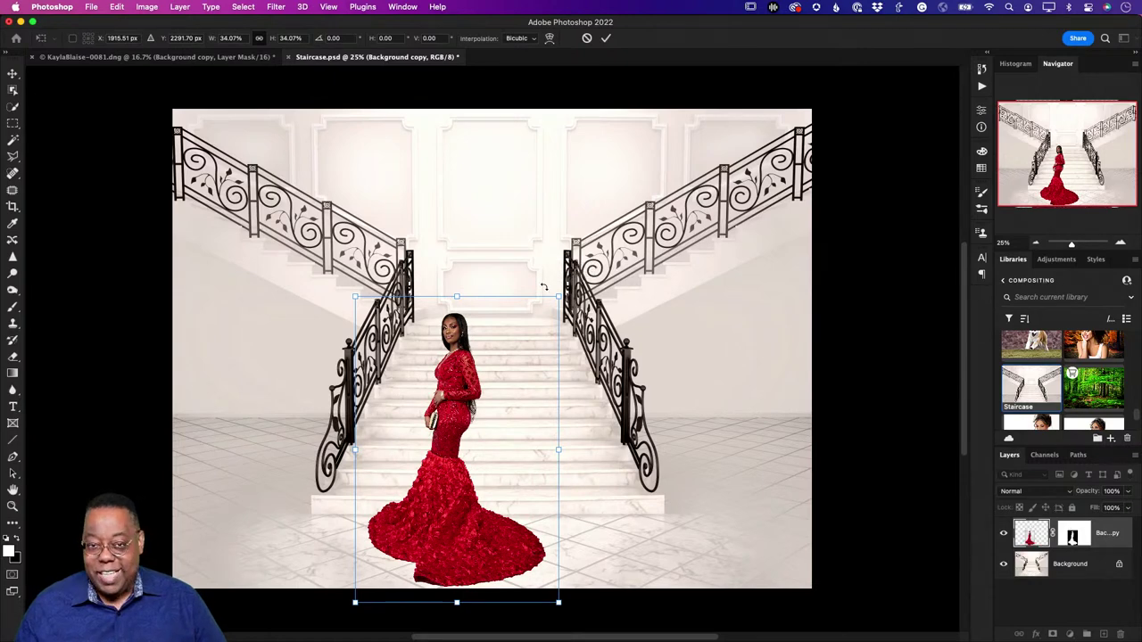
left_click_drag(474, 364, 508, 362)
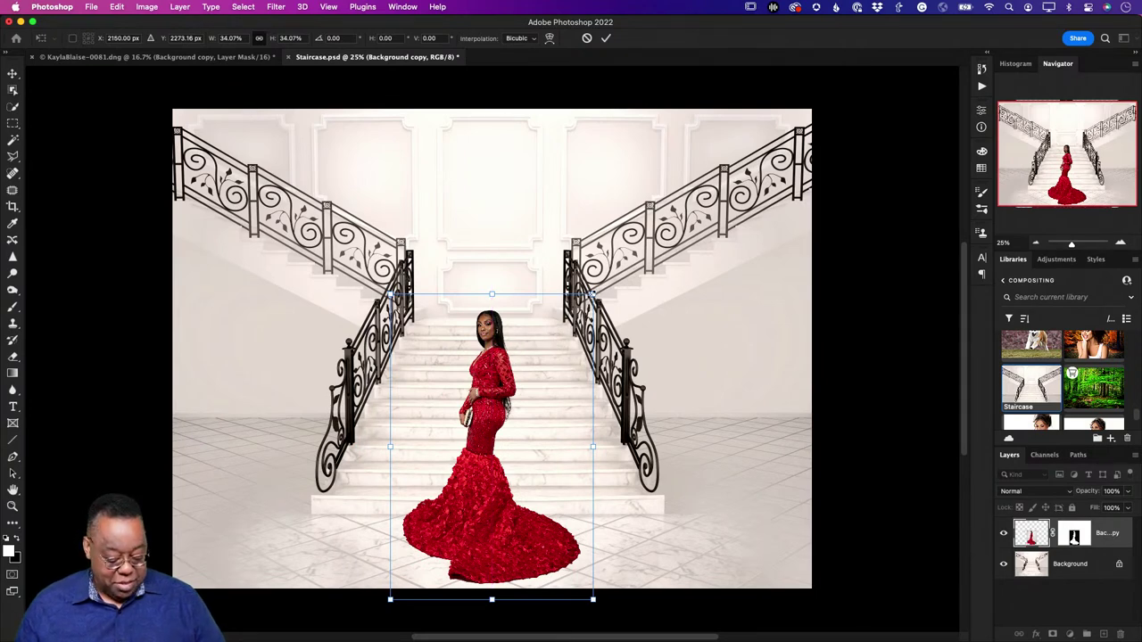
left_click_drag(593, 295, 569, 325)
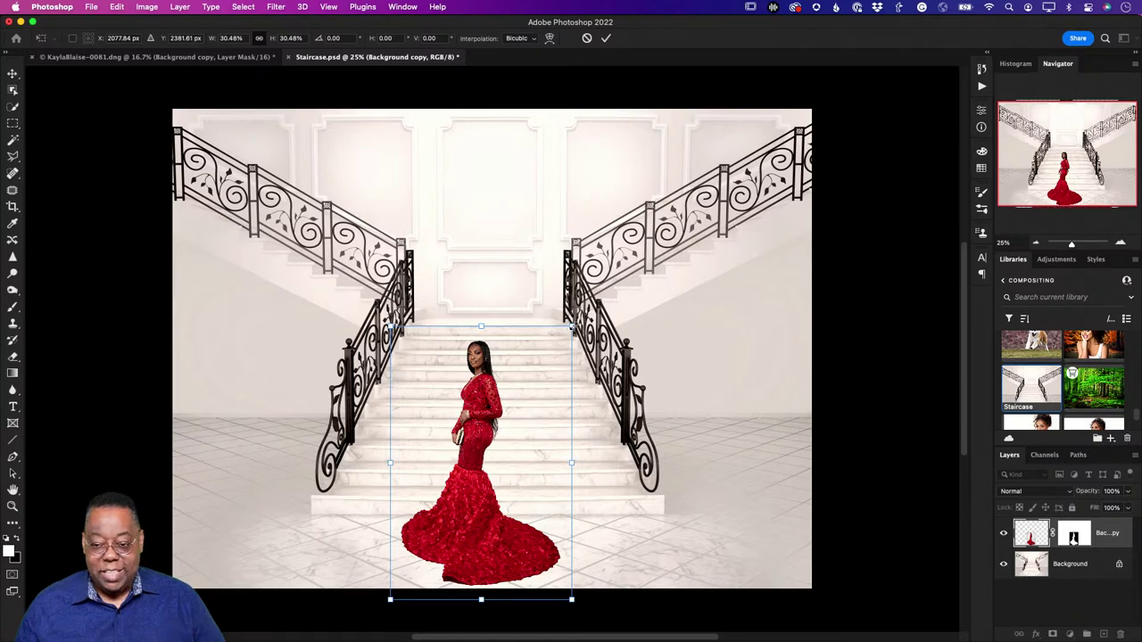
left_click_drag(571, 326, 675, 170)
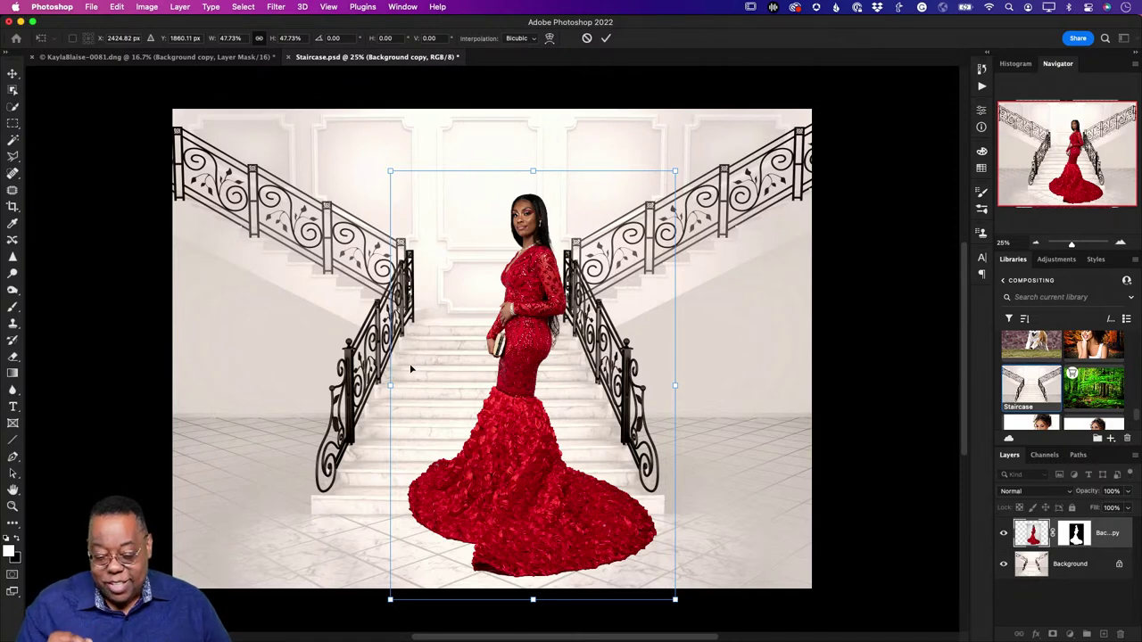
Step: Shrink the woman to 44.59% and shift her slightly left on the stairs
scroll(539, 300, "down", 5)
scroll(514, 317, "up", 5)
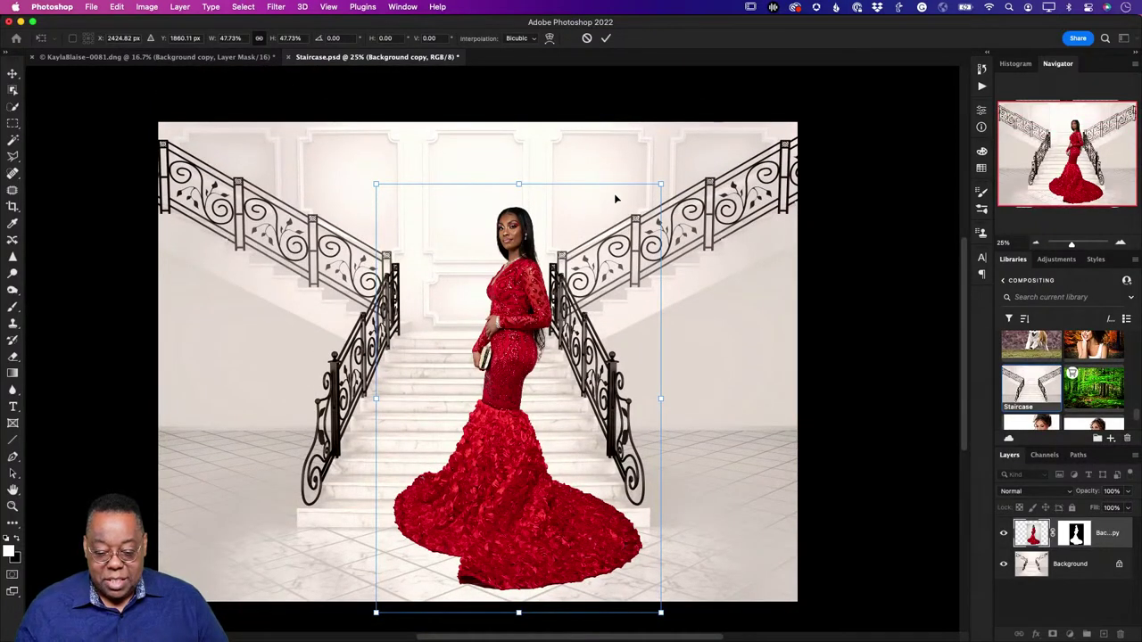
left_click_drag(660, 184, 637, 211)
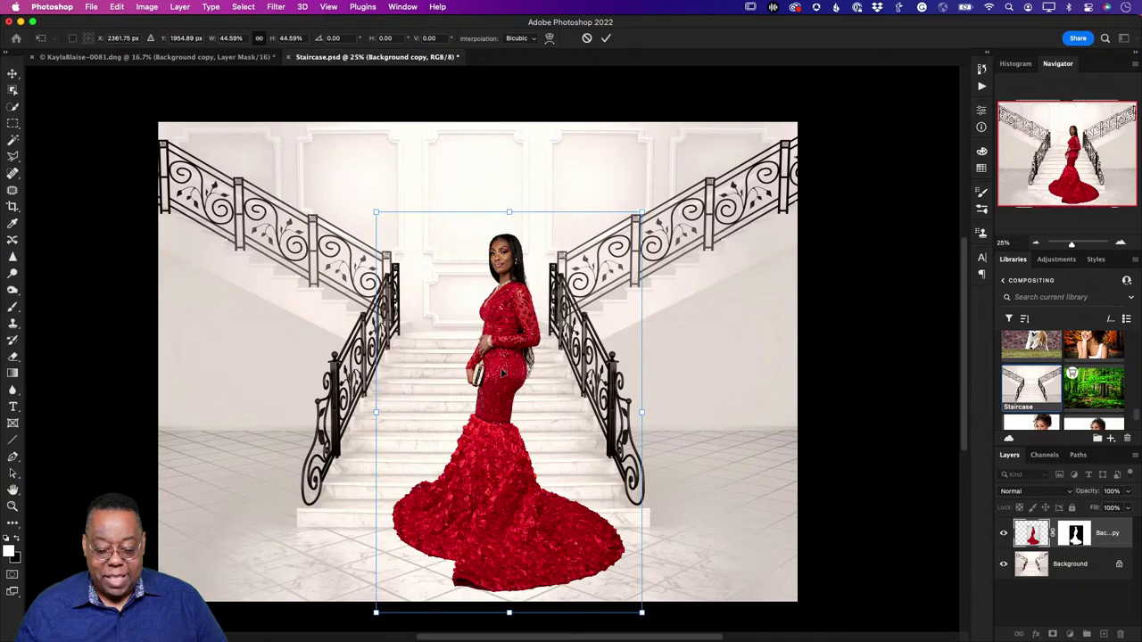
left_click_drag(503, 373, 477, 374)
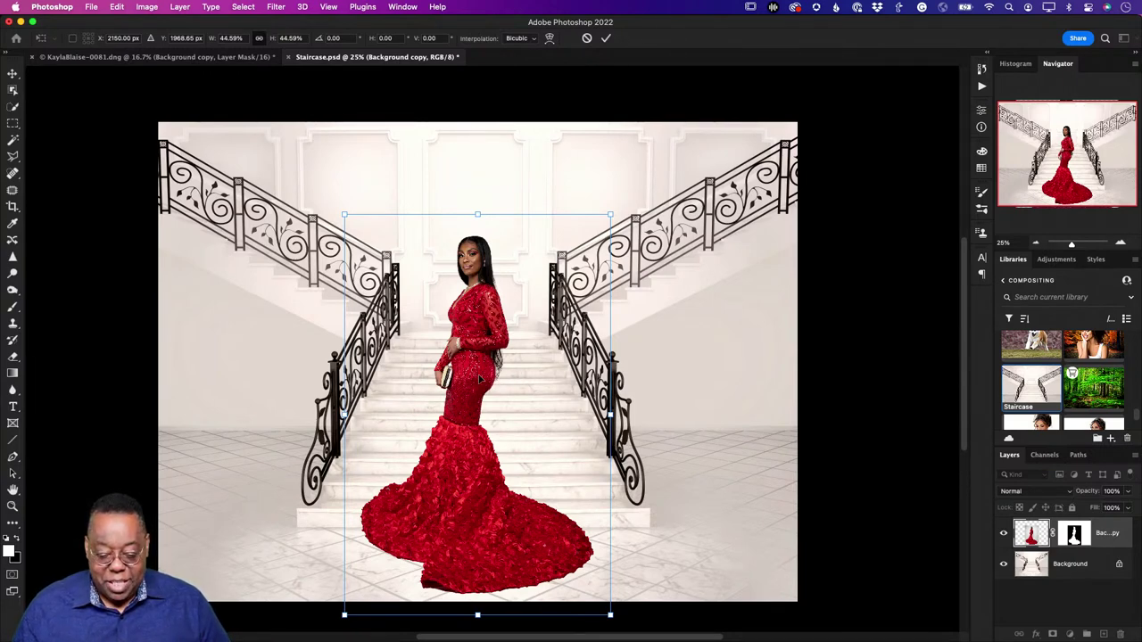
Step: Move the woman a few pixels right to centre her between the railings
left_click_drag(480, 379, 489, 377)
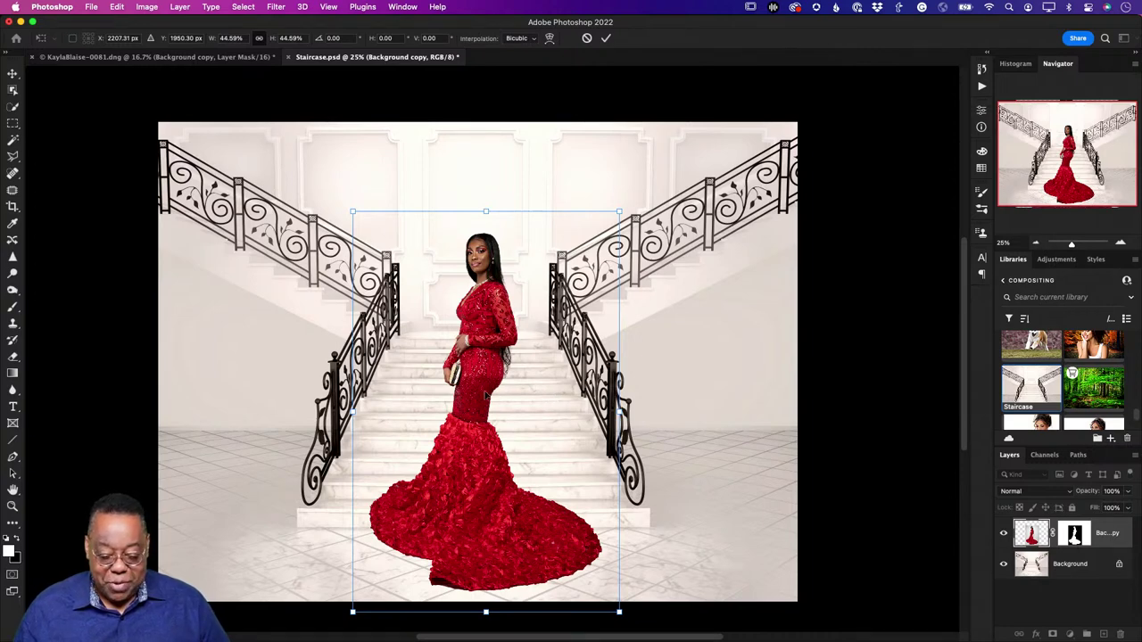
left_click_drag(479, 395, 505, 398)
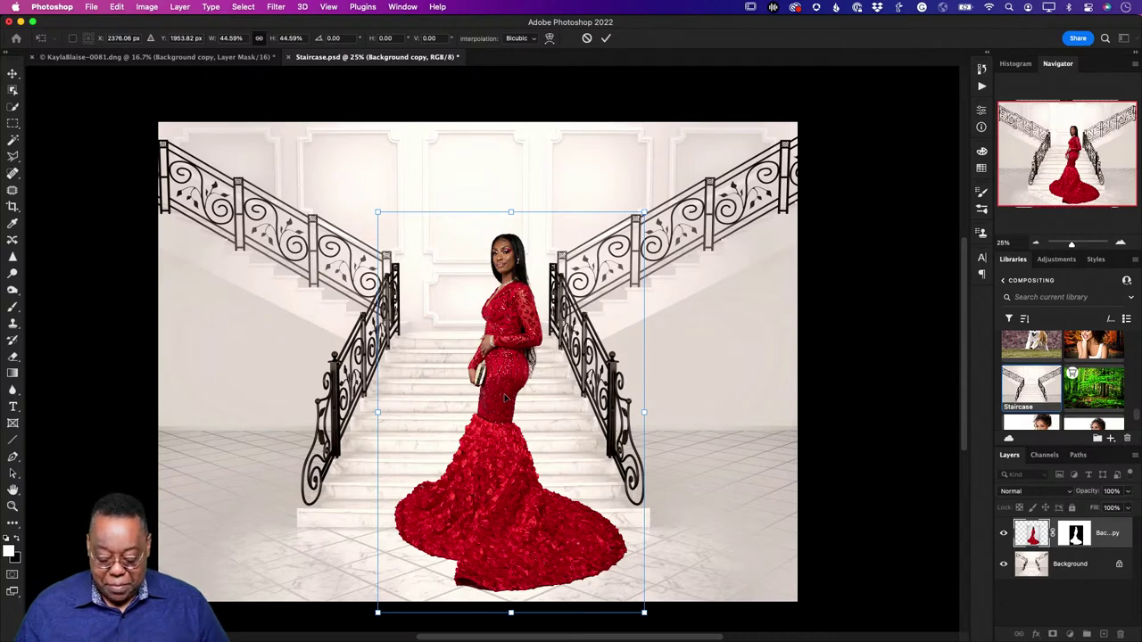
Step: Commit the Free Transform, then close the staircase composite document
key("Return")
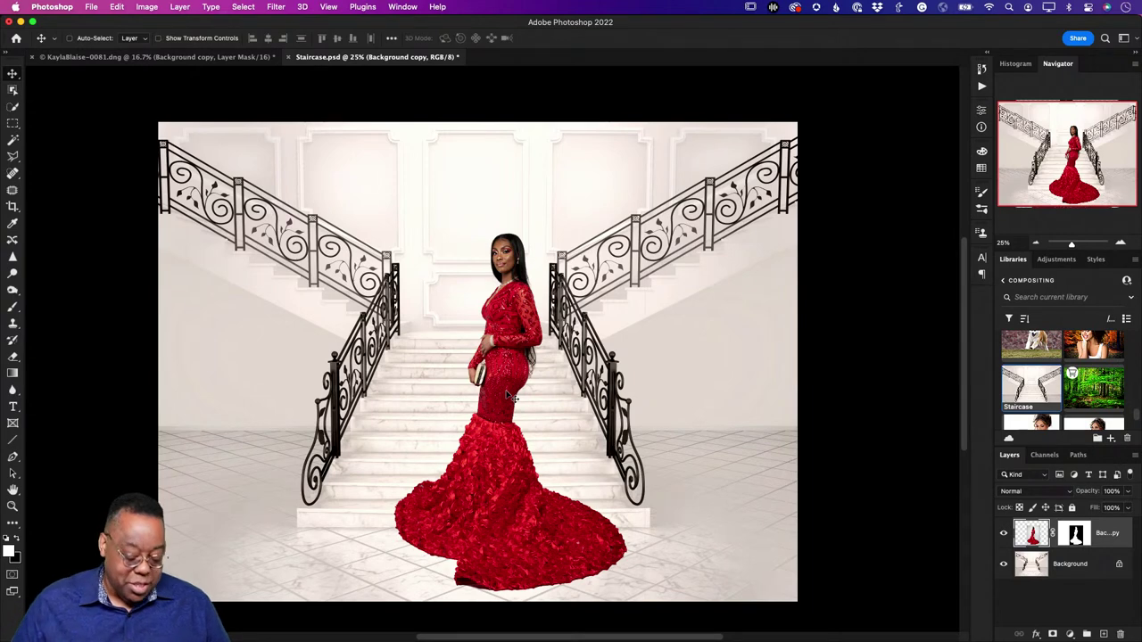
key("super+w")
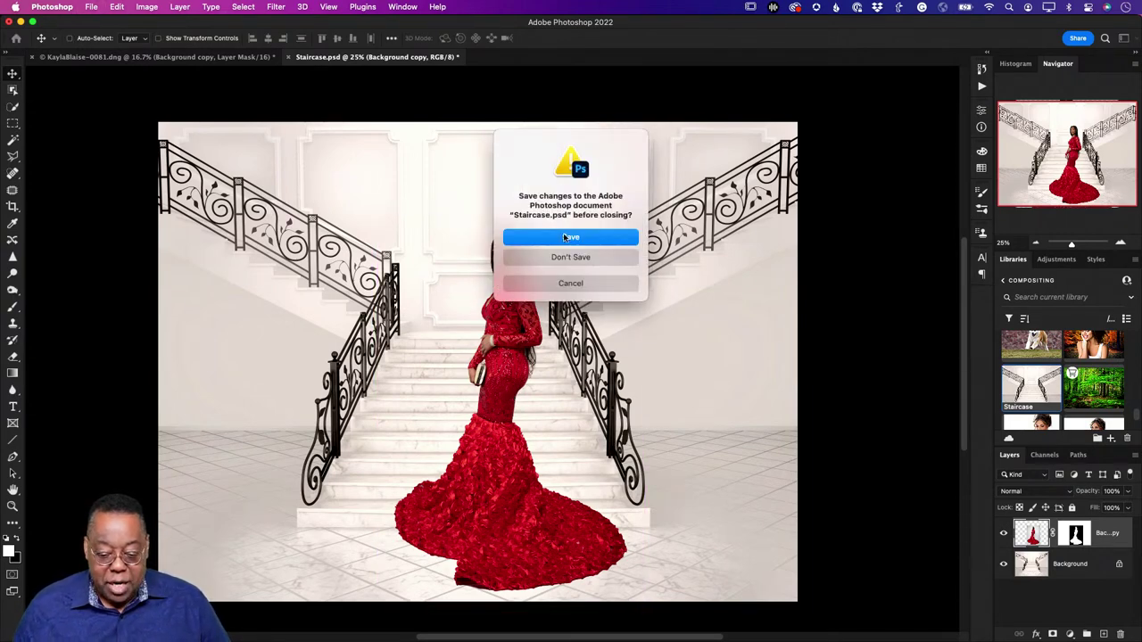
Step: Save and close Staircase.psd, close the red-dress DNG without saving, and return to Lightroom Classic
left_click(564, 237)
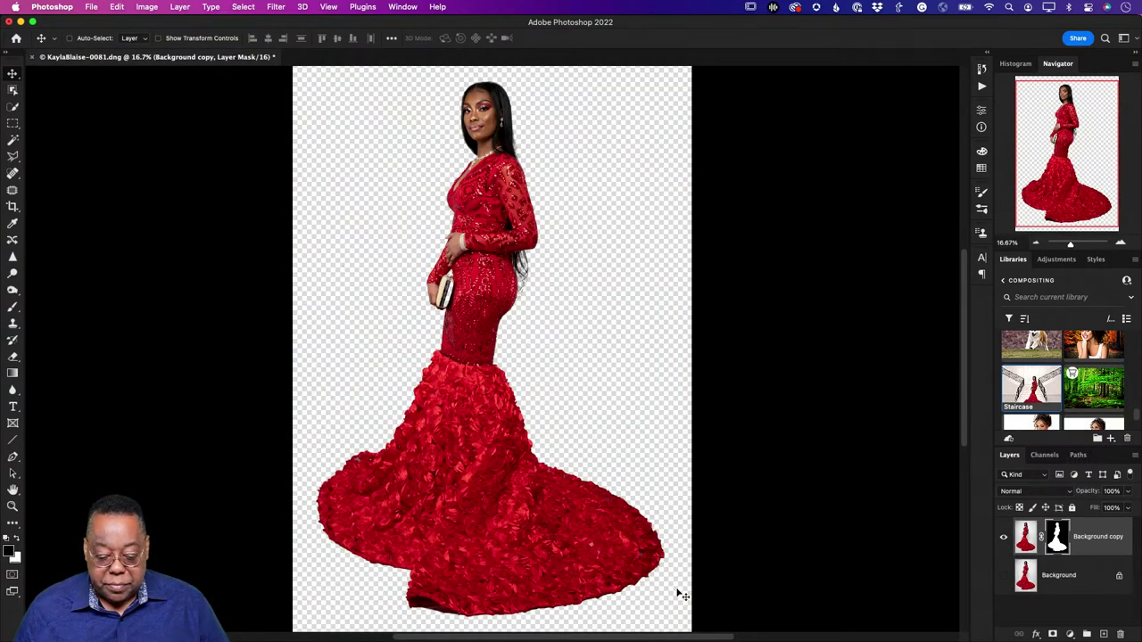
key("super+w")
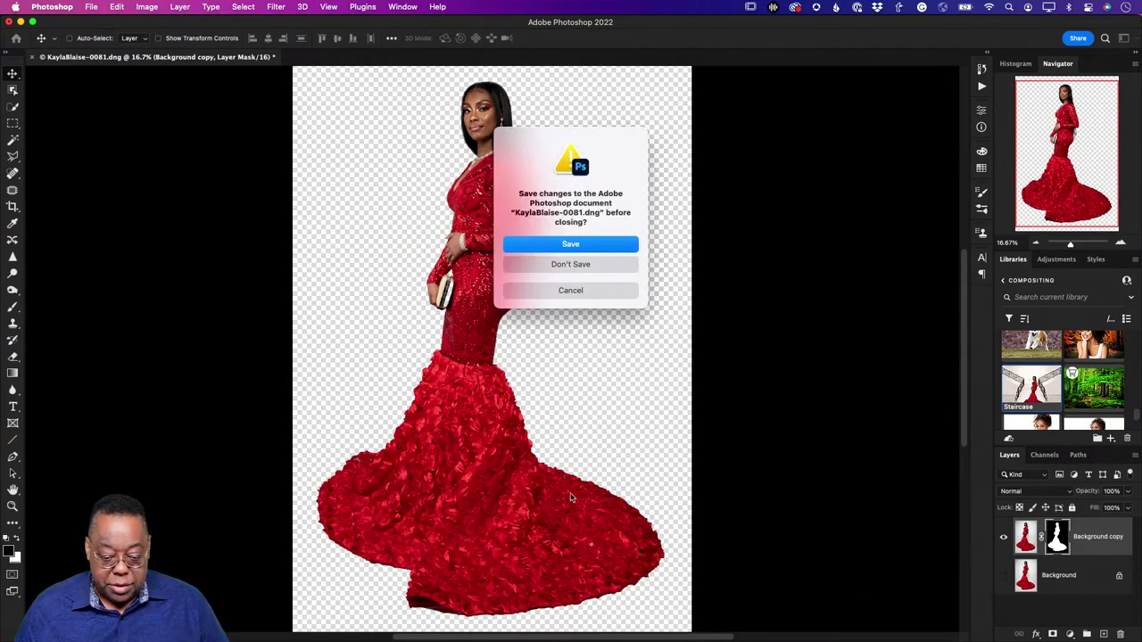
left_click(536, 264)
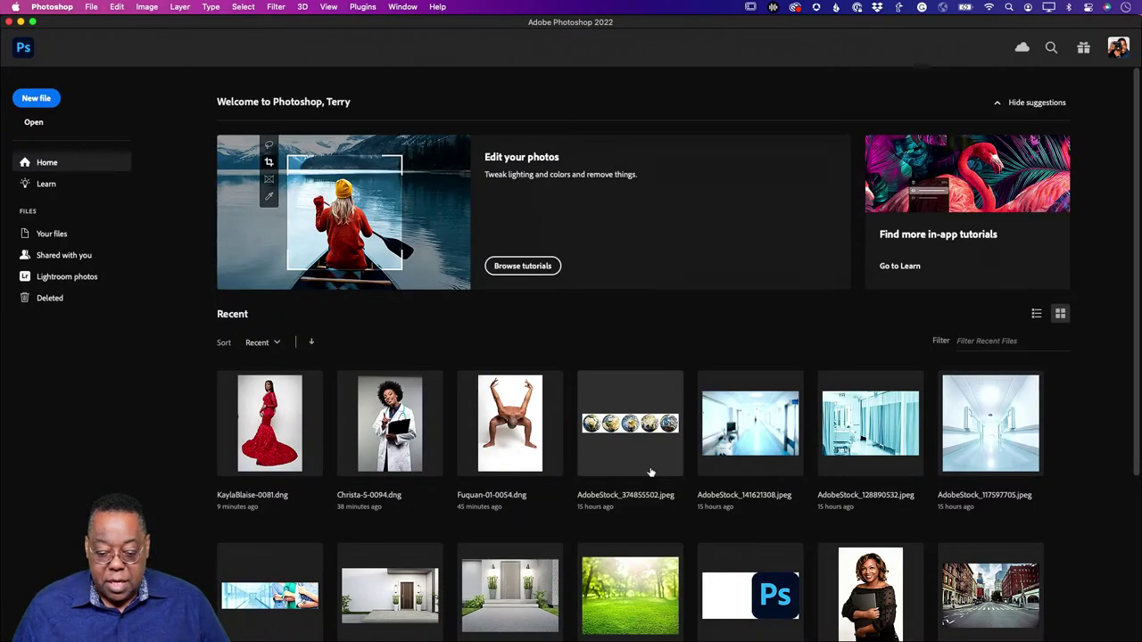
key("super+Tab")
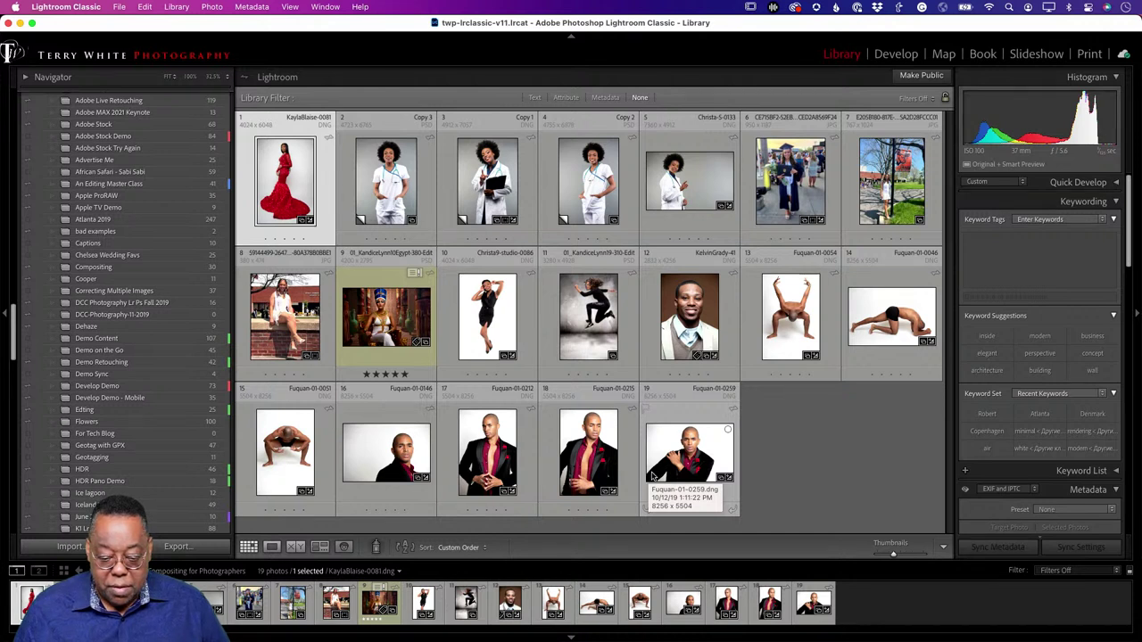
Step: View the nurse photo full size in Loupe view, then switch to Adobe Lightroom's Compositing album
left_click(785, 471)
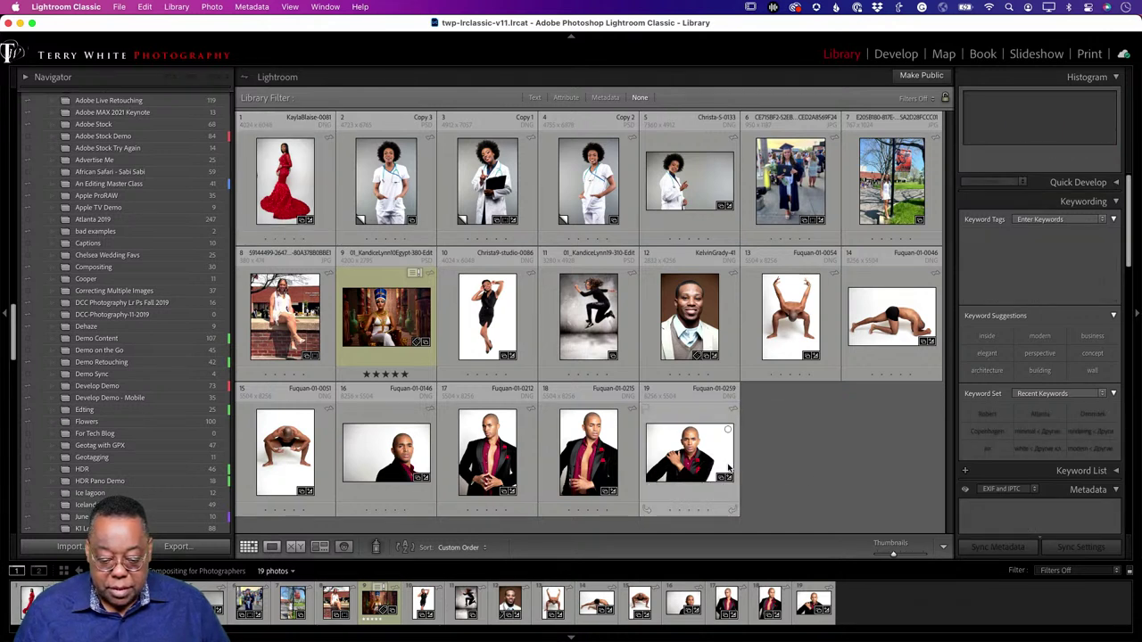
key("super+Tab")
key("super+Tab")
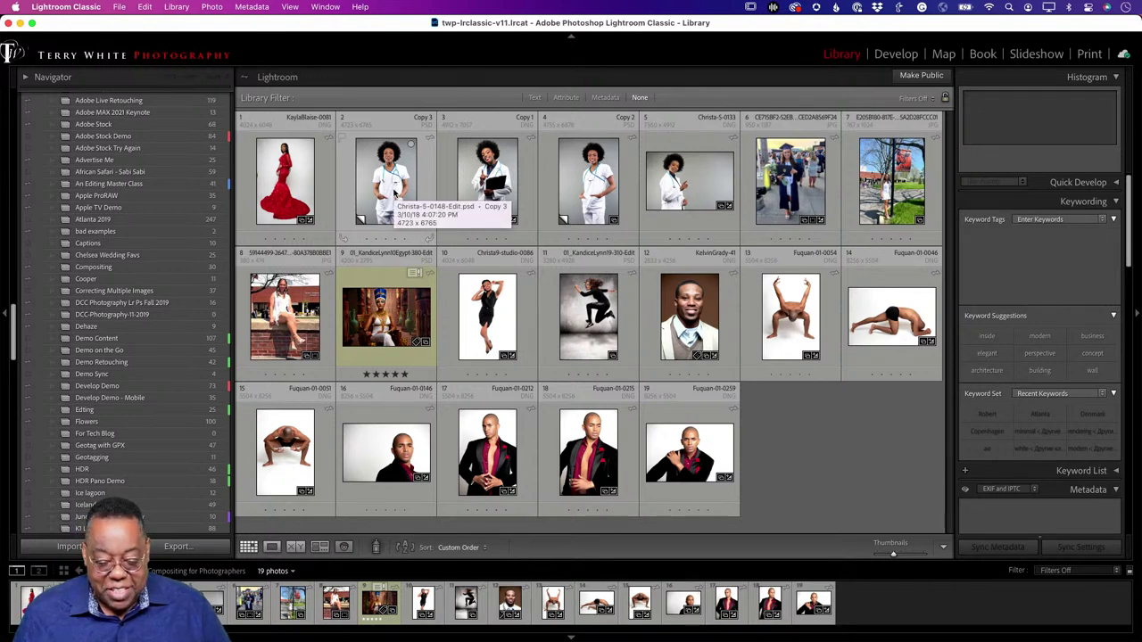
left_click(394, 192)
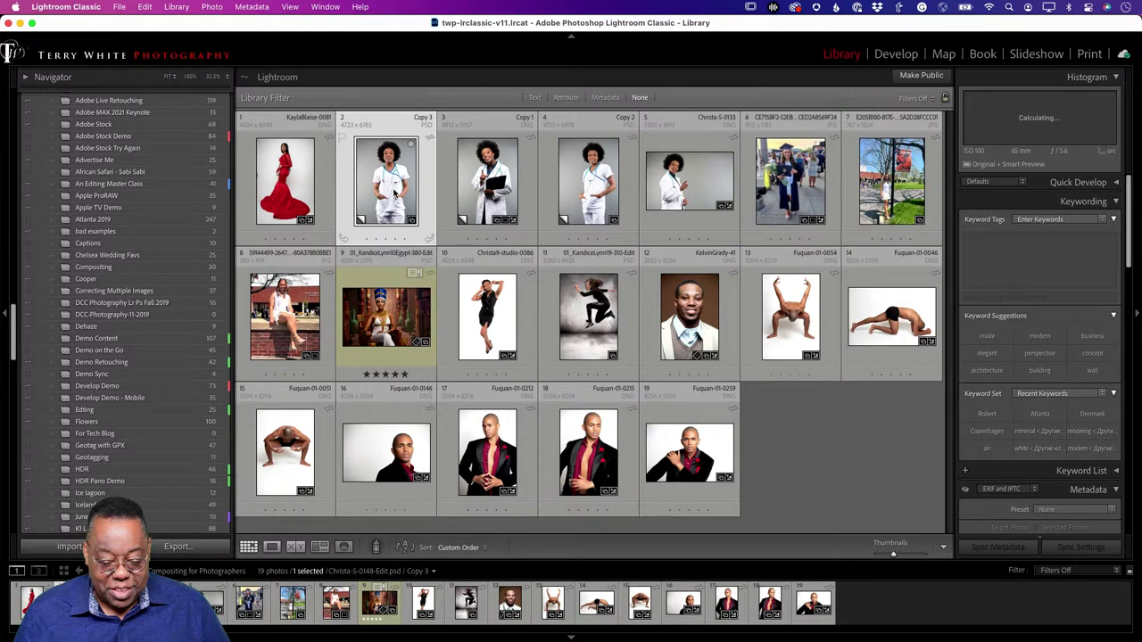
double_click(393, 190)
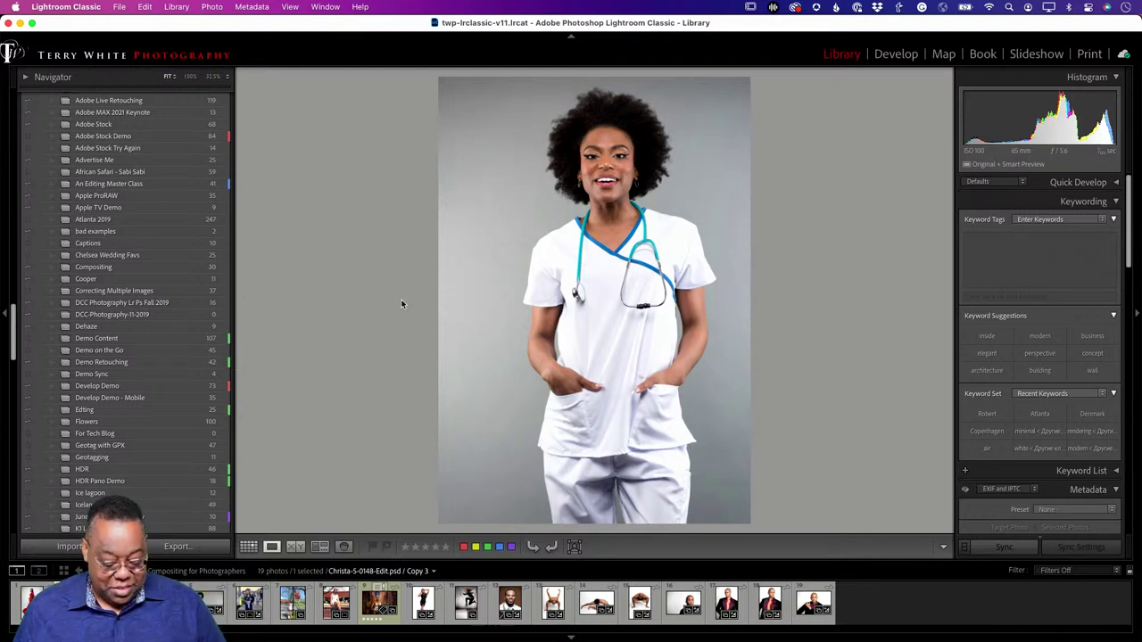
key("super+Tab")
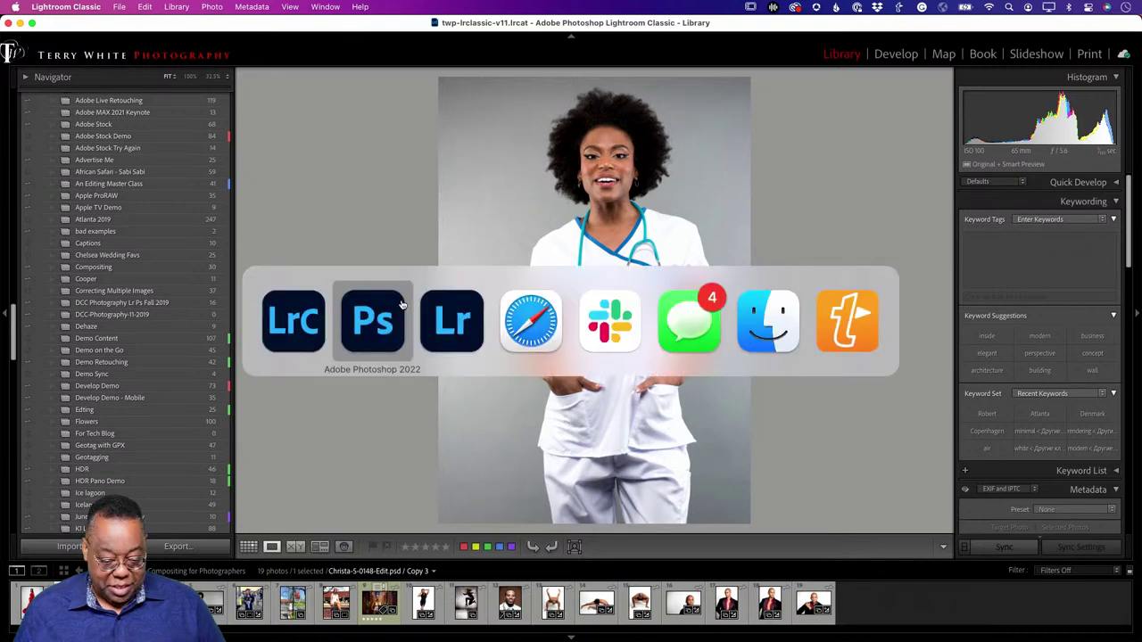
key("super+Tab")
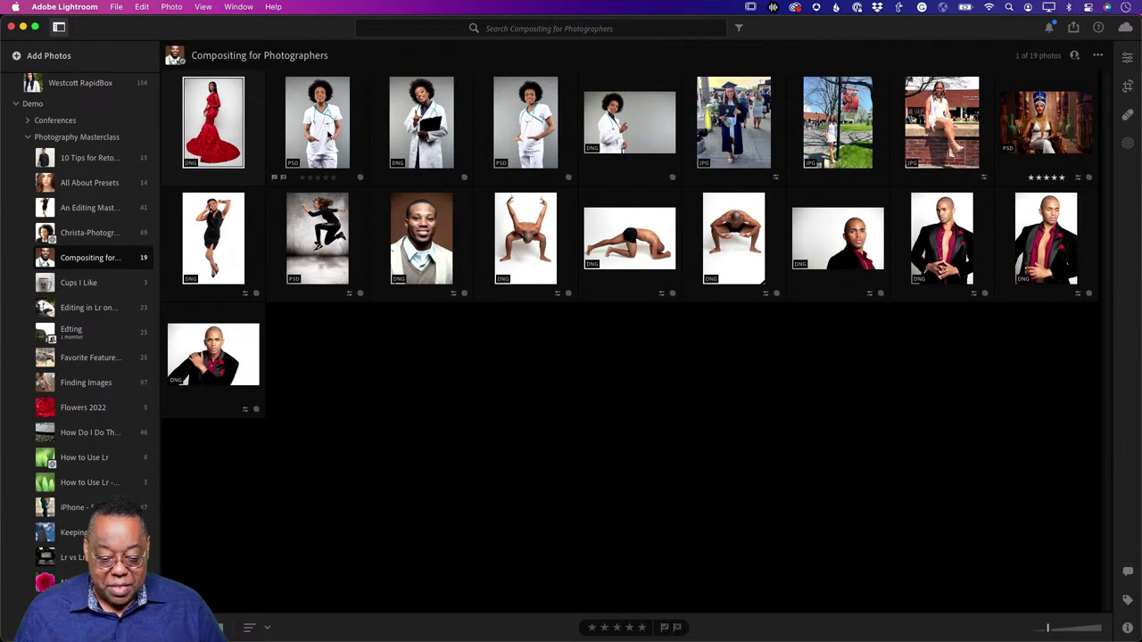
Step: Send the nurse photo from the album to Photoshop using its smart preview
left_click(335, 132)
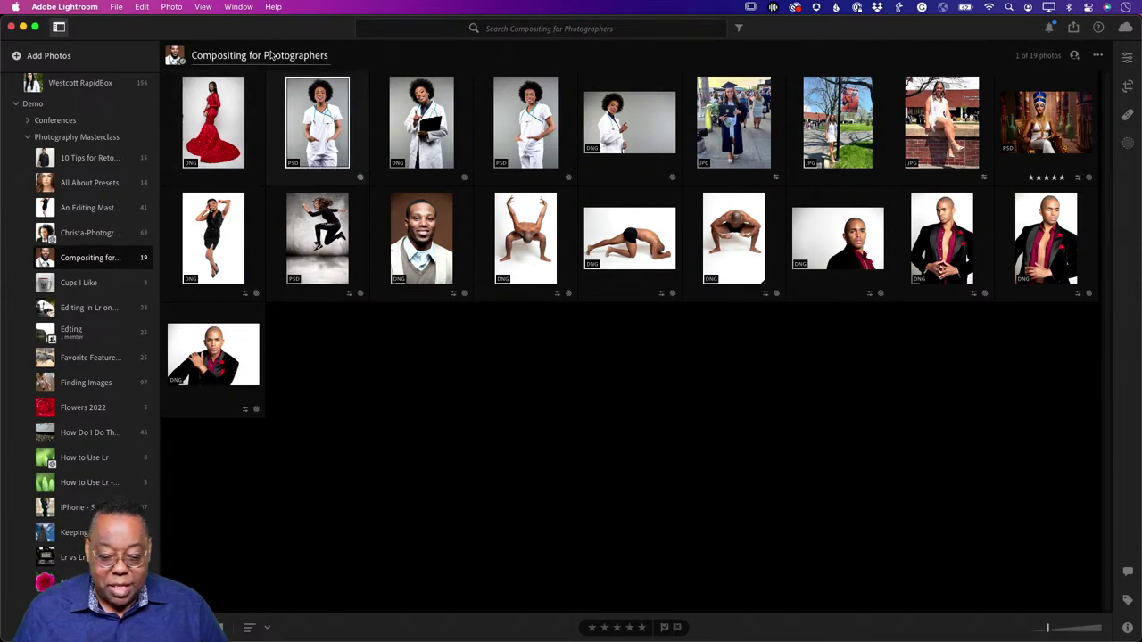
key("super+e")
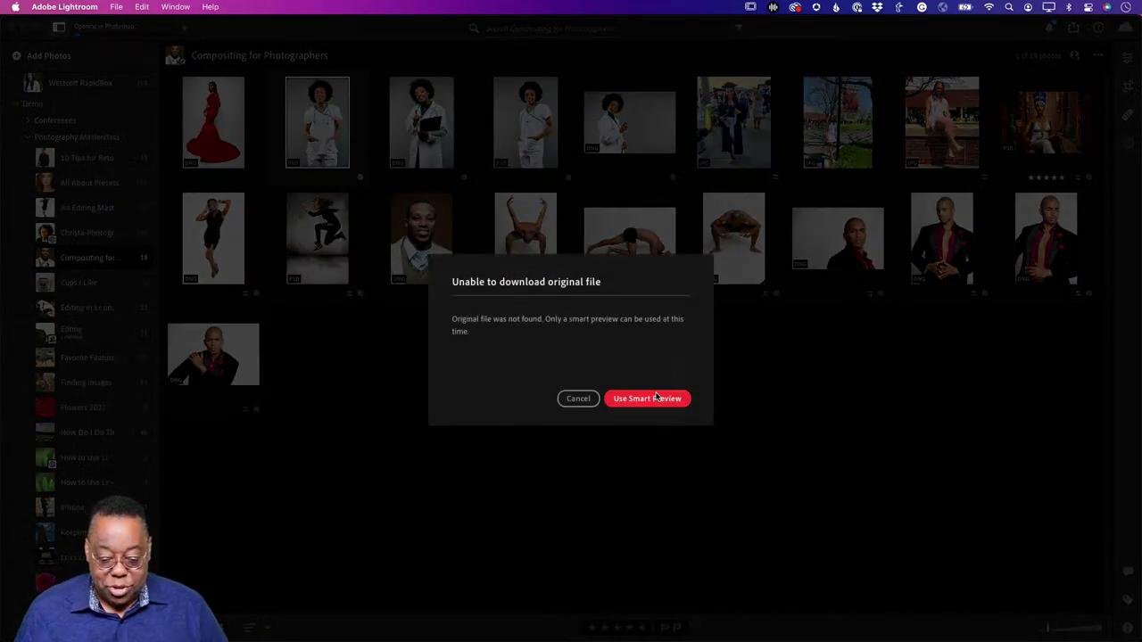
left_click(657, 398)
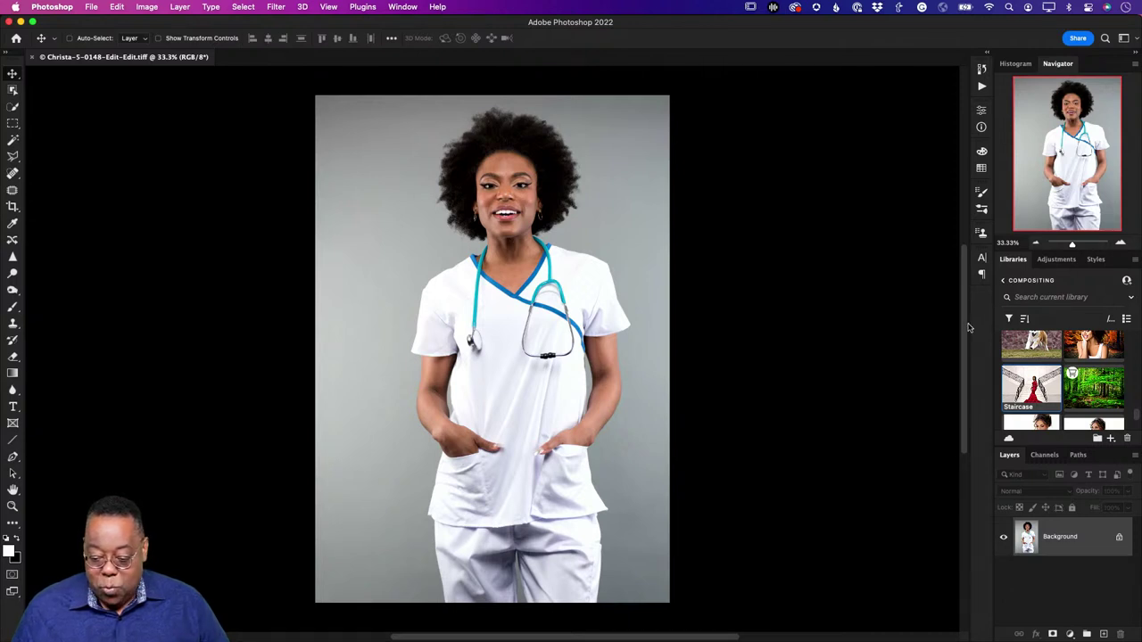
Step: Switch from Photoshop to Safari, showing the Adobe Stock home page
scroll(1088, 395, "up", 10)
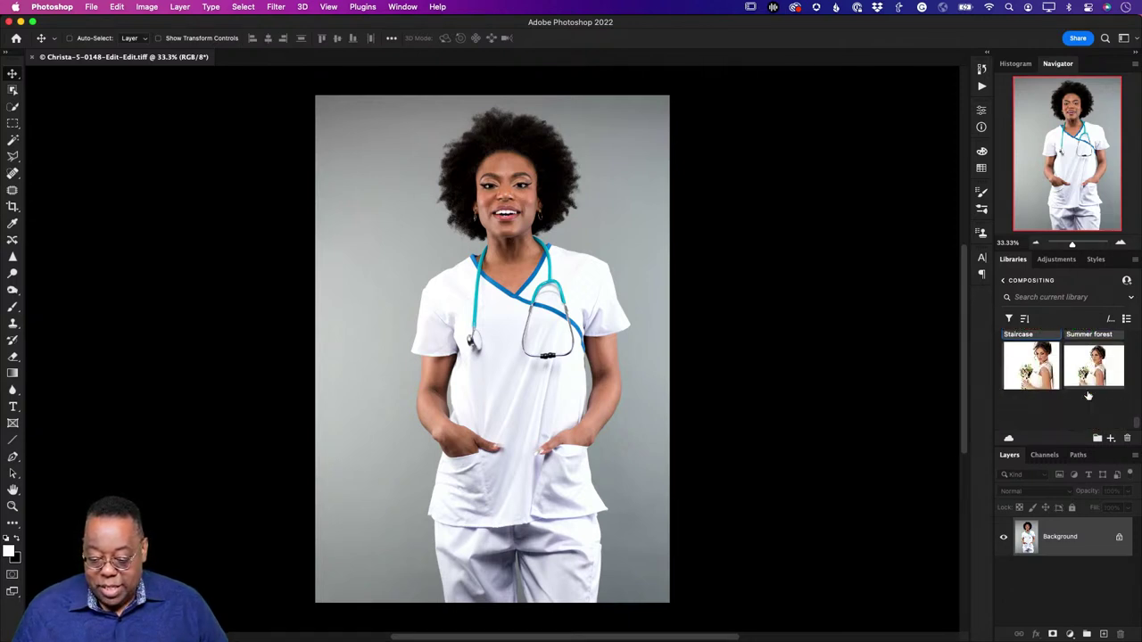
scroll(1088, 395, "up", 10)
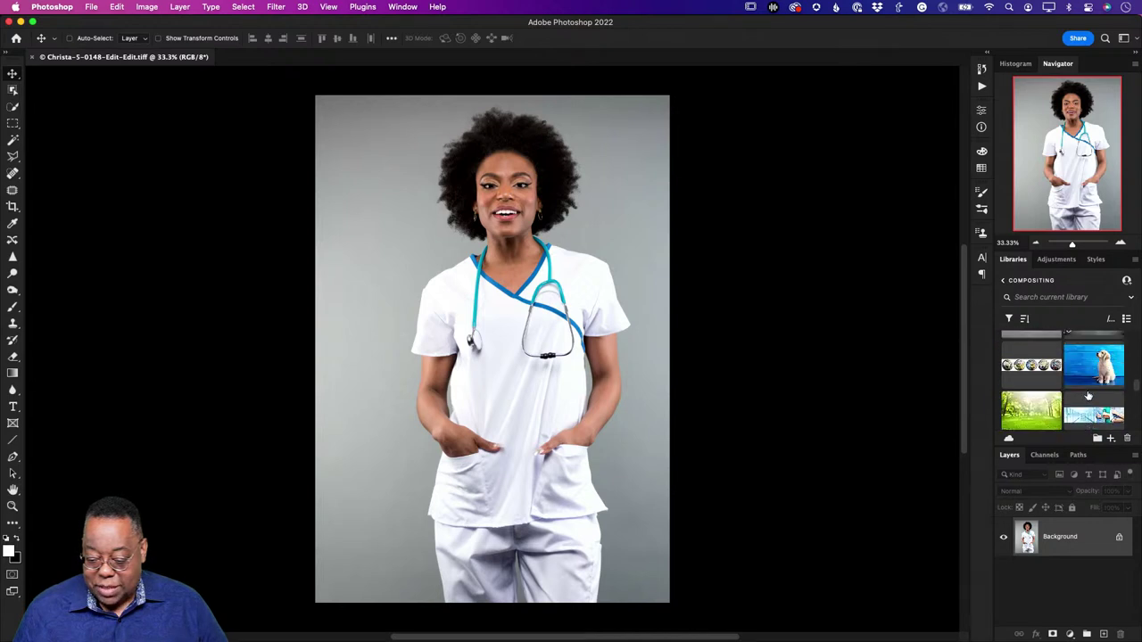
scroll(1087, 395, "up", 10)
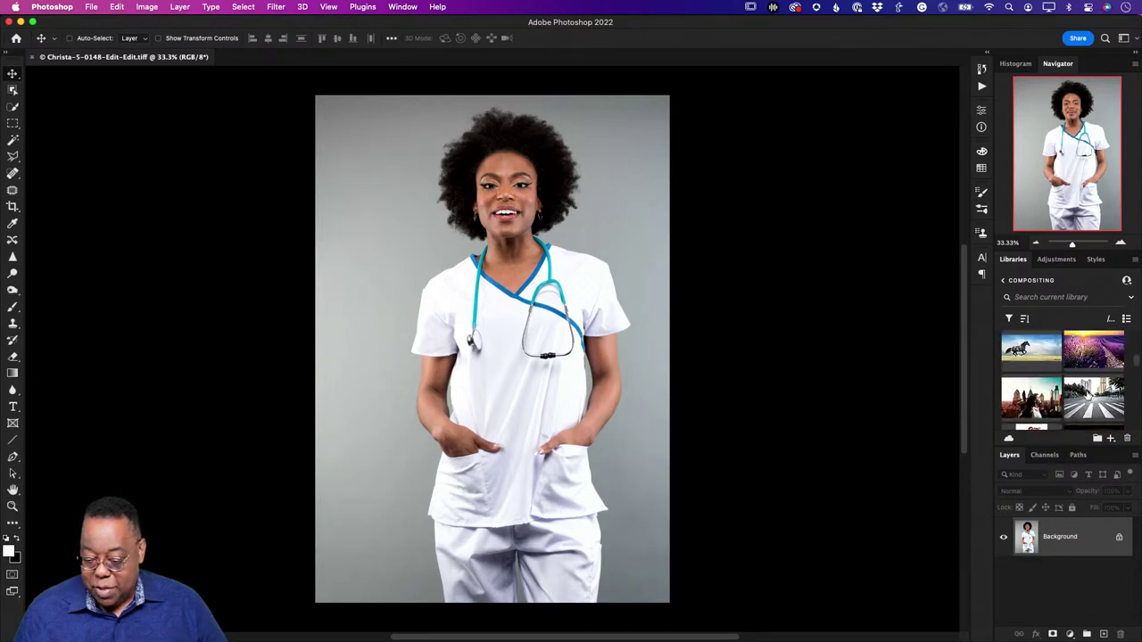
scroll(1087, 396, "down", 10)
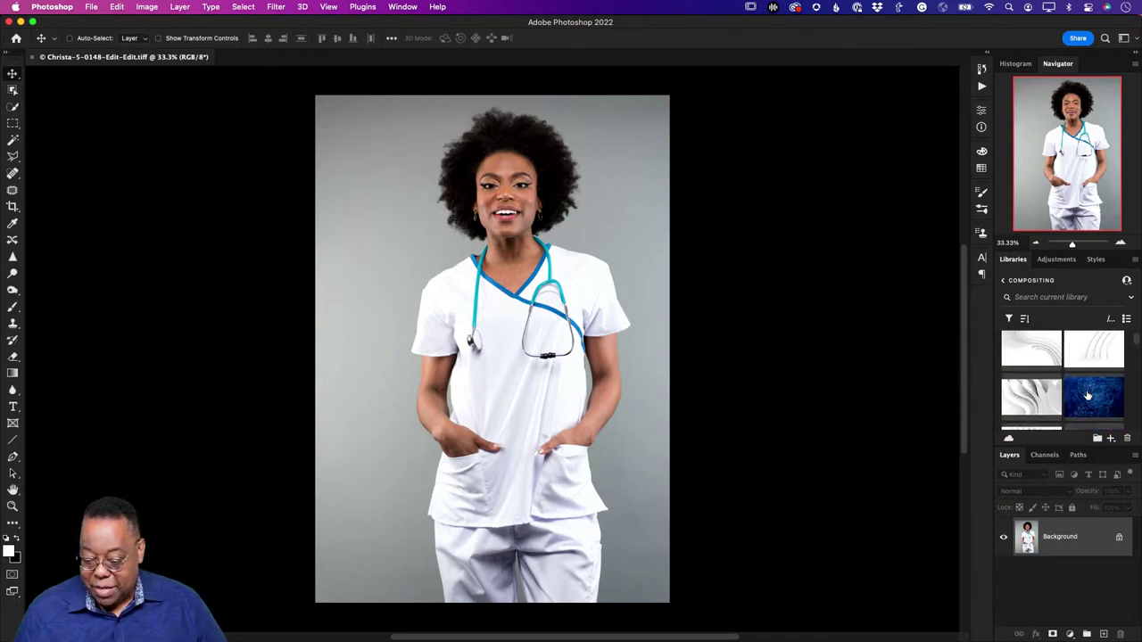
scroll(1088, 395, "down", 2)
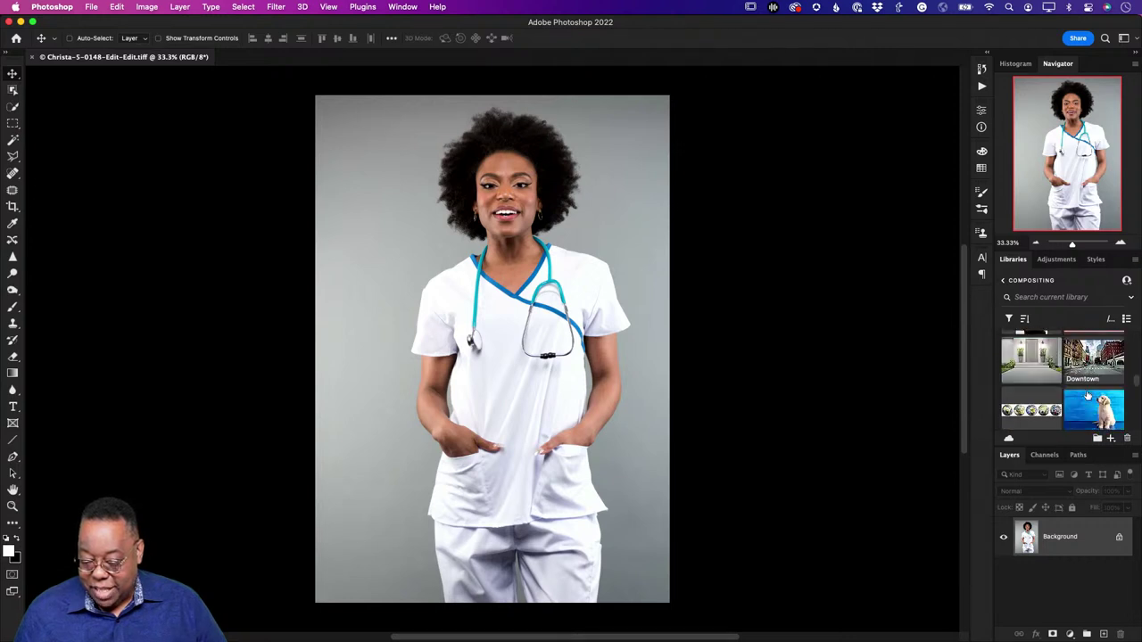
scroll(1087, 395, "down", 5)
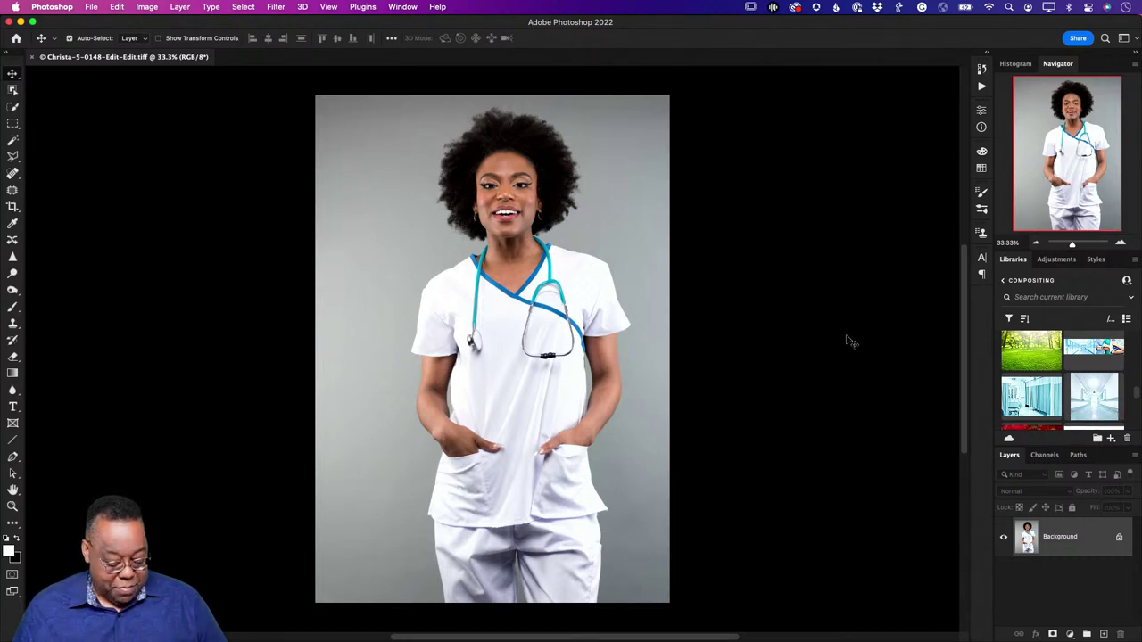
key("super+Tab")
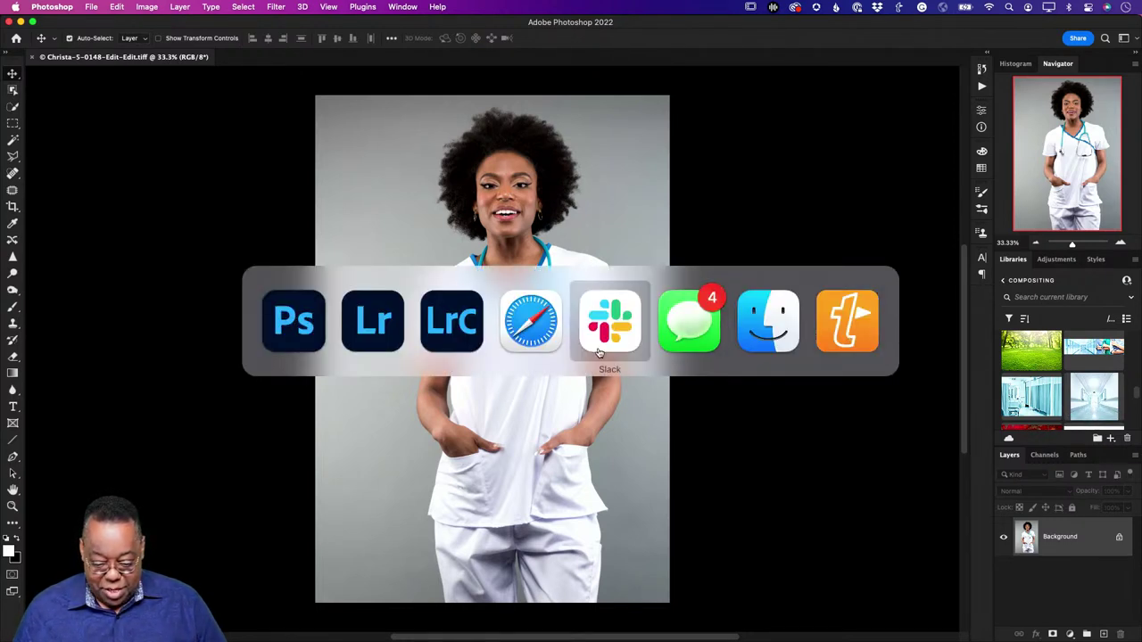
left_click(550, 350)
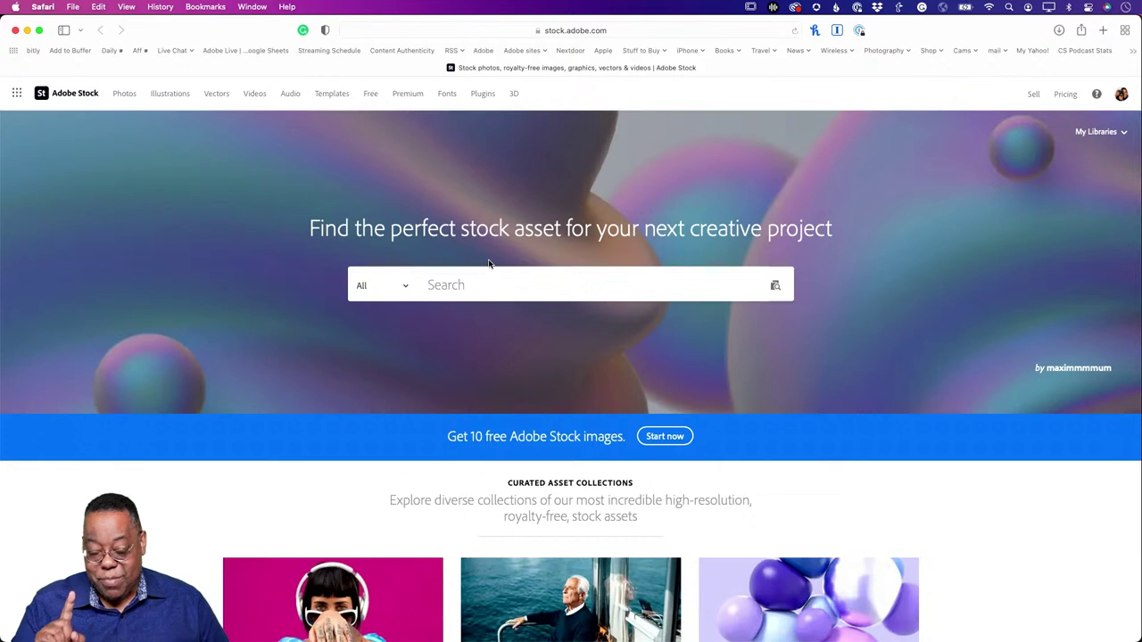
Step: Search Adobe Stock's Free category for 'hospital'
left_click(406, 288)
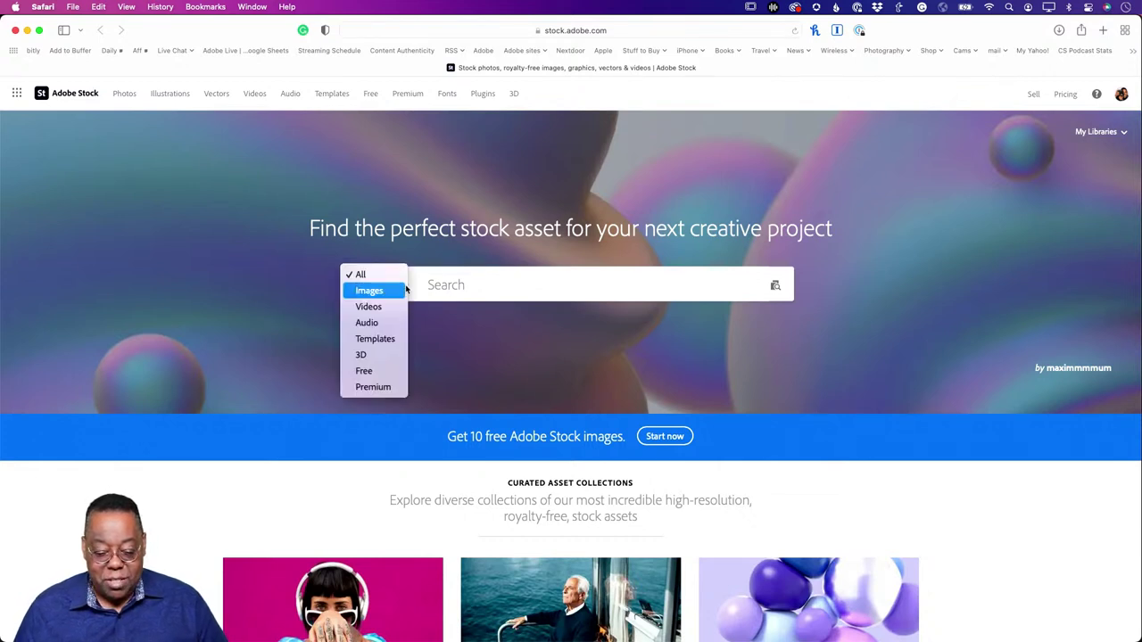
left_click(382, 370)
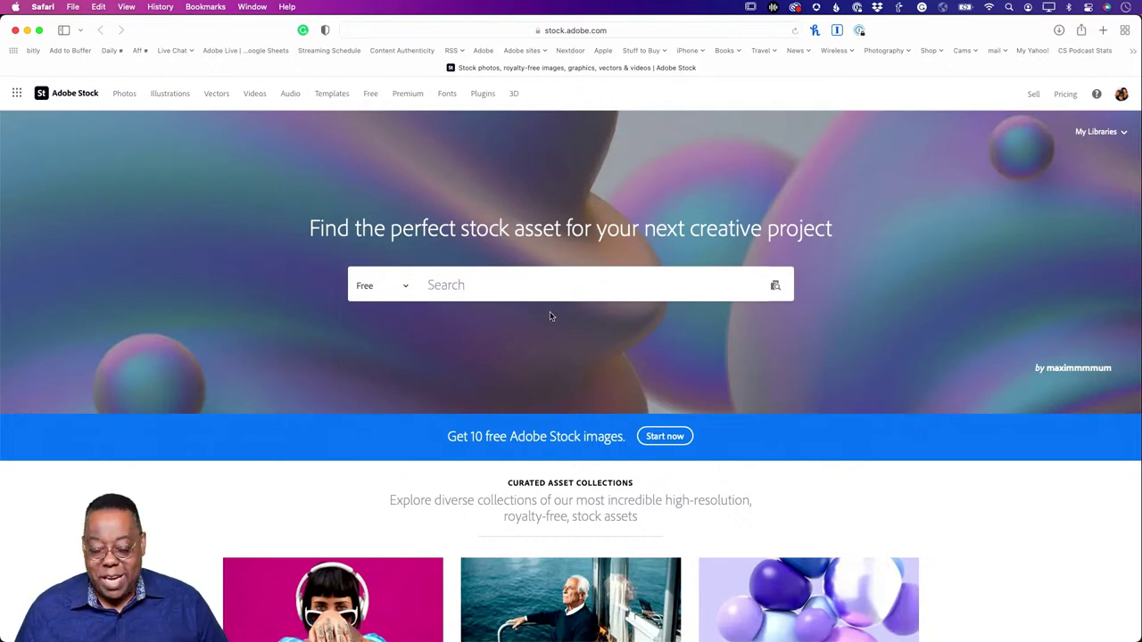
left_click(472, 289)
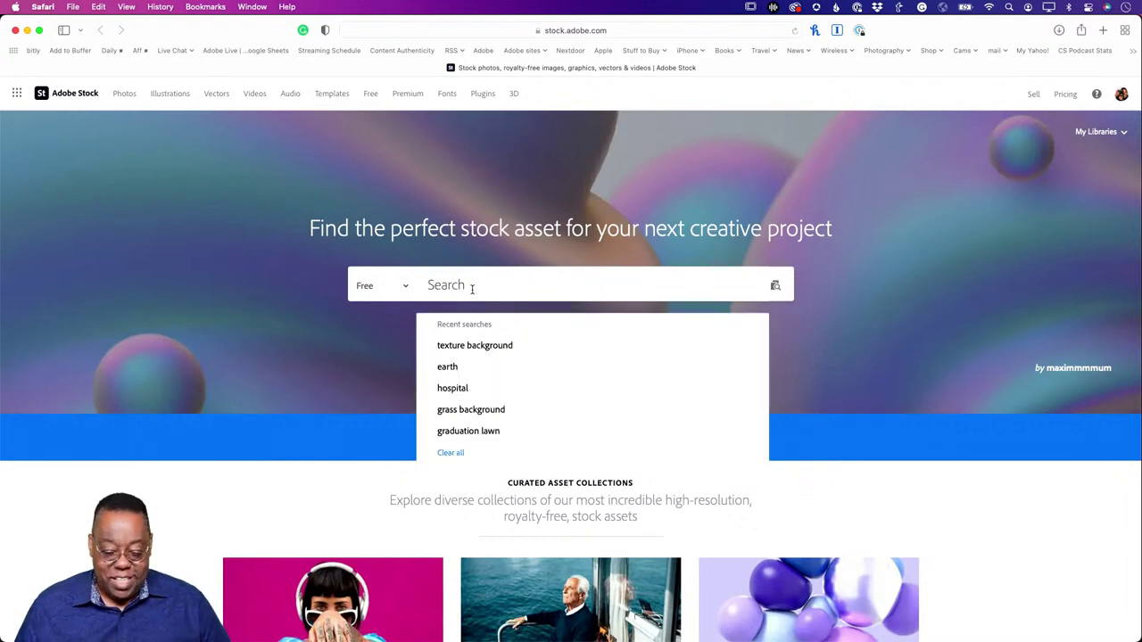
type("hos")
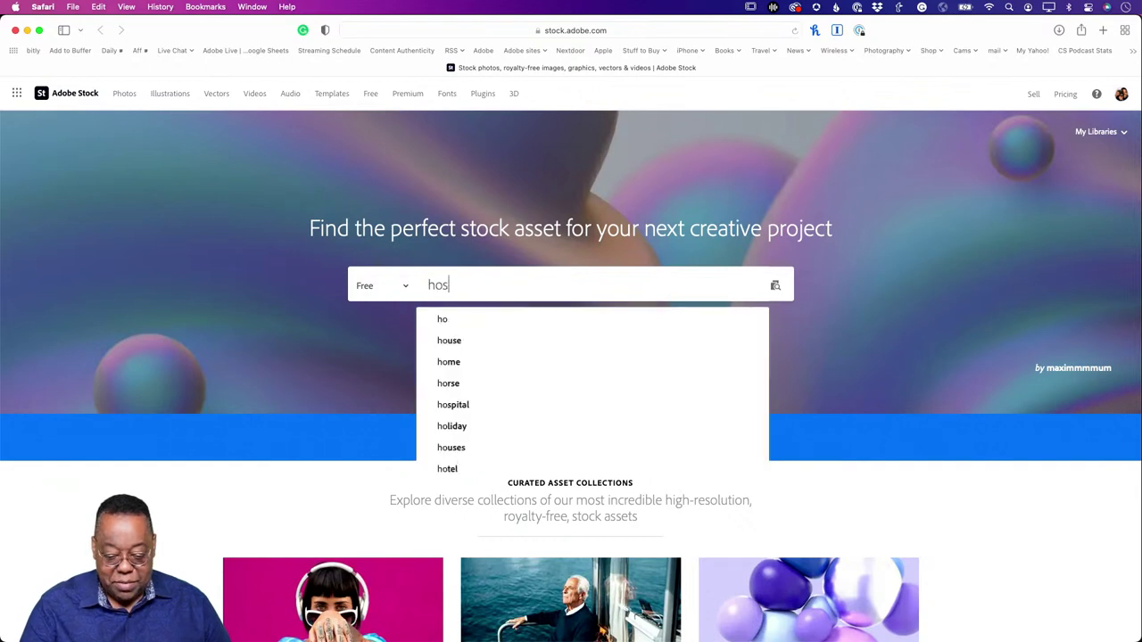
type("pit")
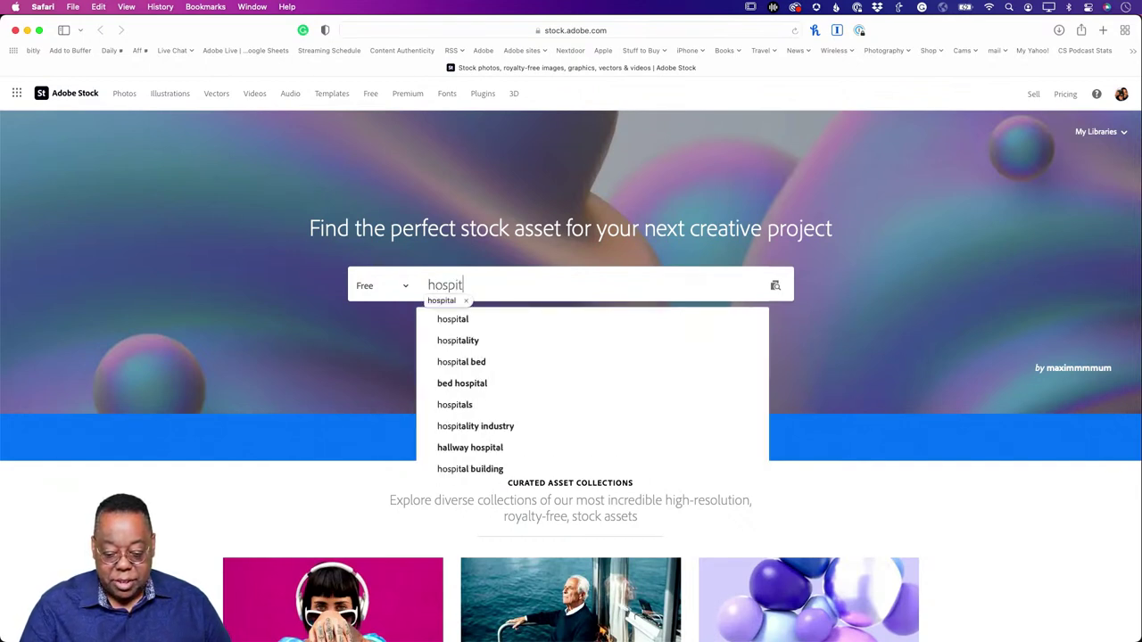
type("al")
key("Return")
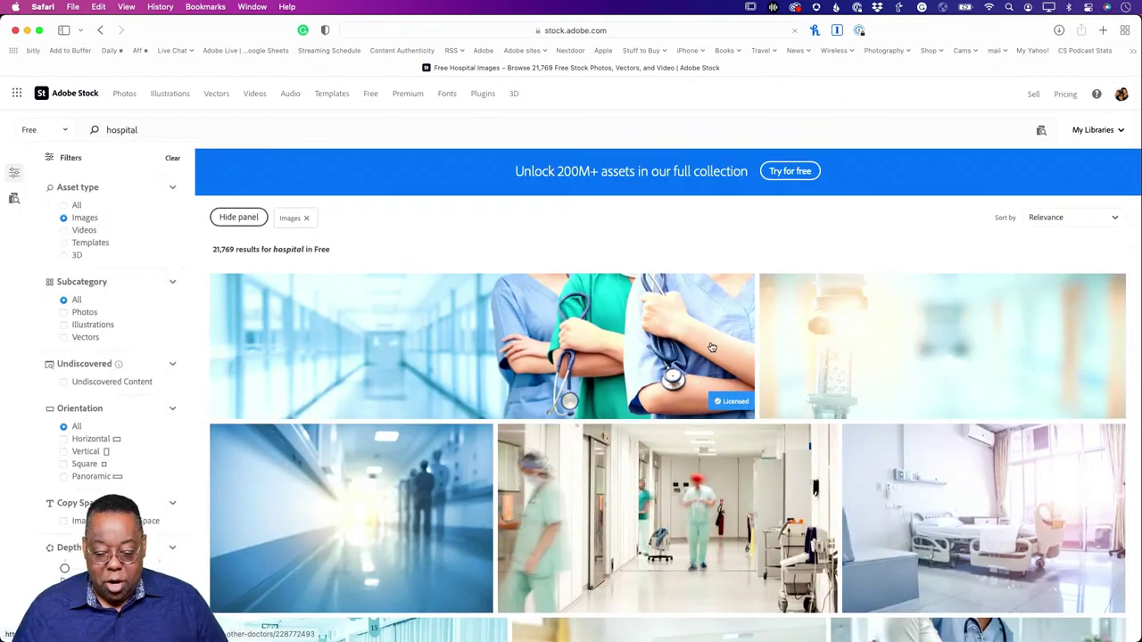
Step: Browse the free hospital image results, then return to Photoshop with the nurse photo
scroll(712, 347, "down", 10)
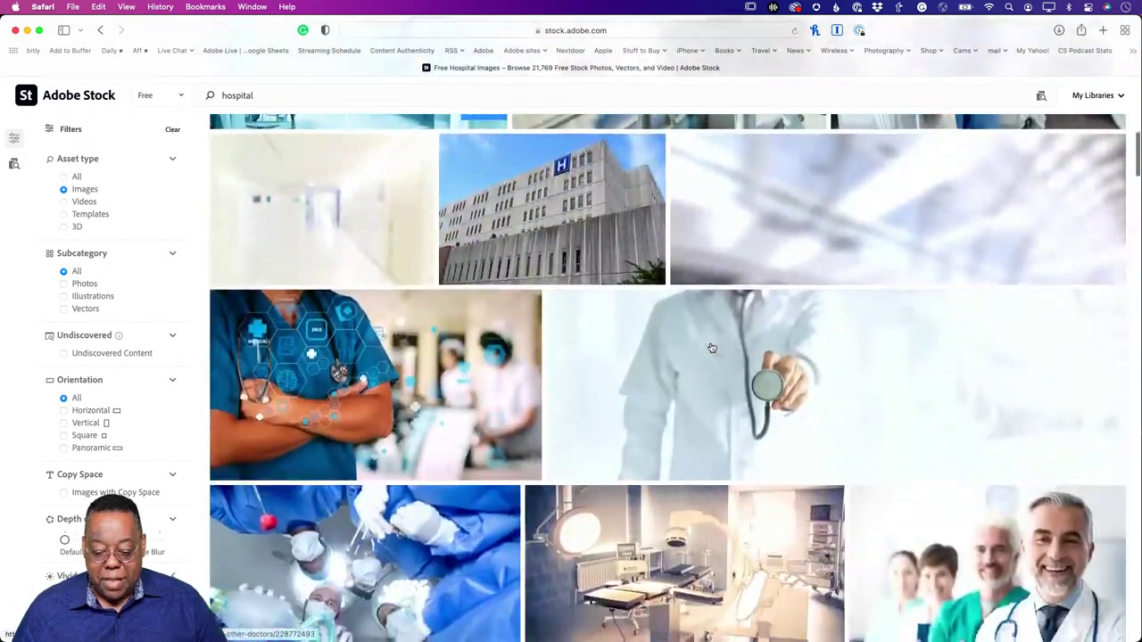
scroll(712, 347, "down", 10)
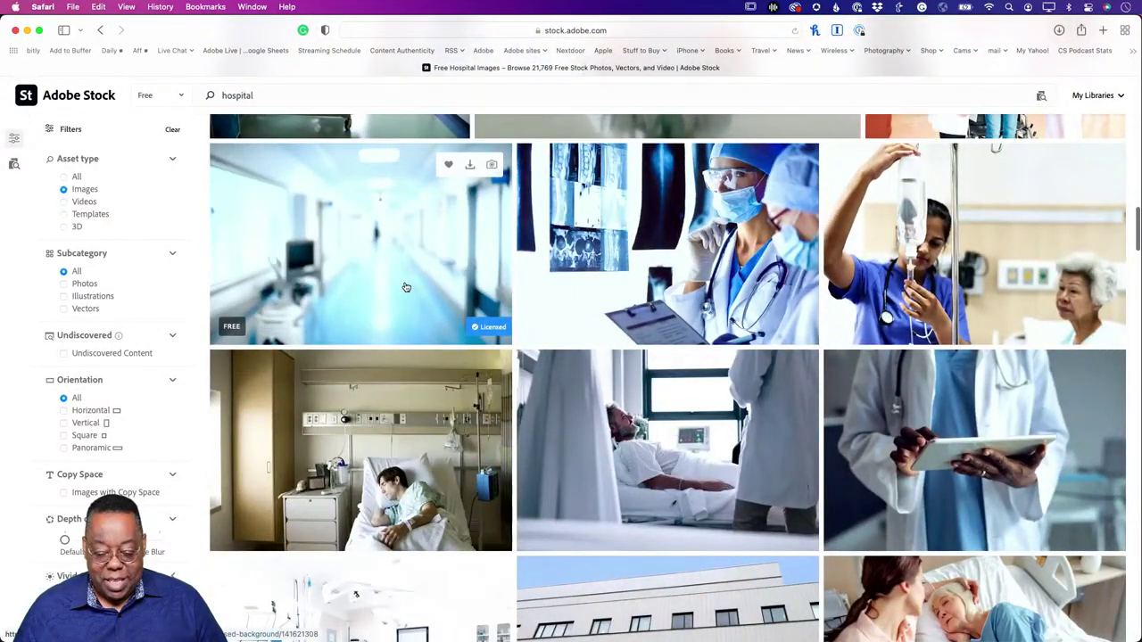
scroll(658, 360, "down", 10)
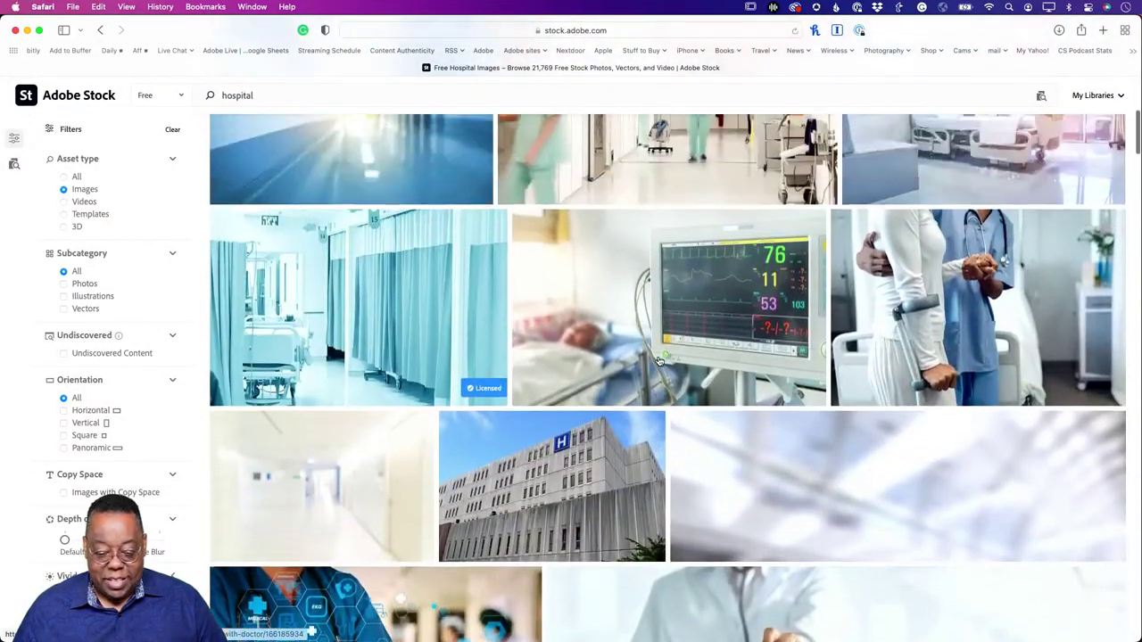
scroll(658, 360, "up", 10)
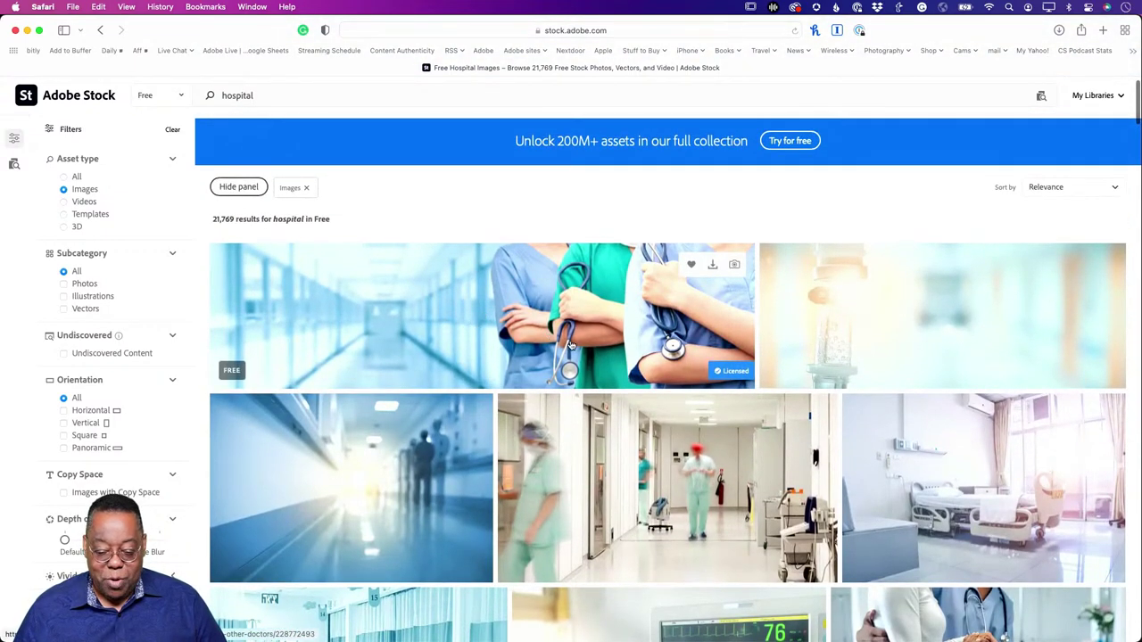
scroll(513, 364, "down", 6)
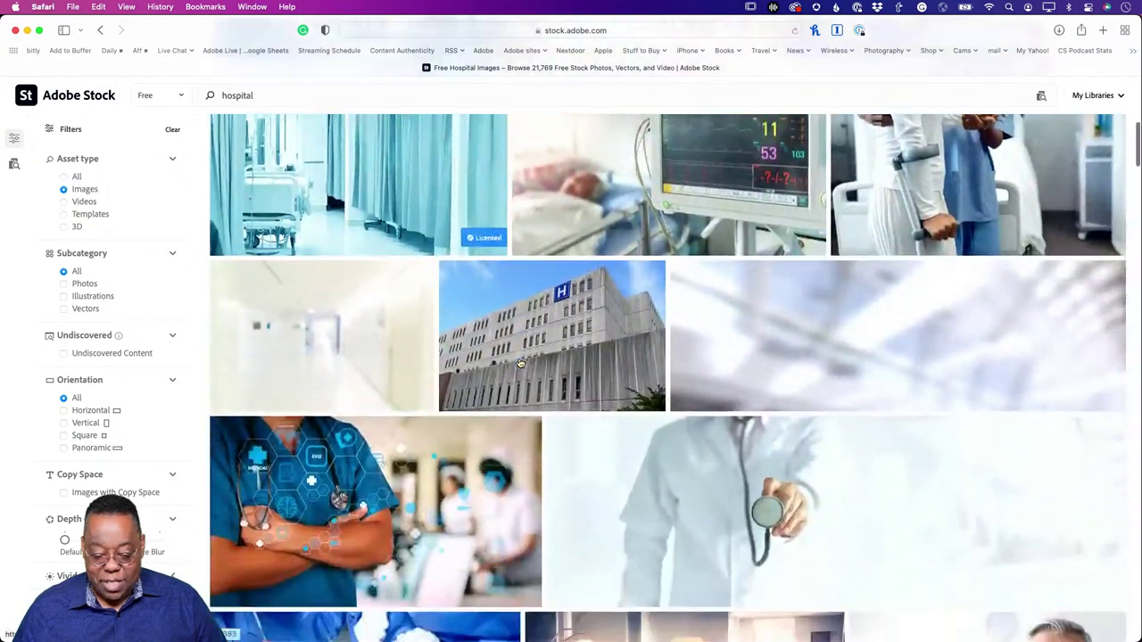
scroll(382, 449, "up", 4)
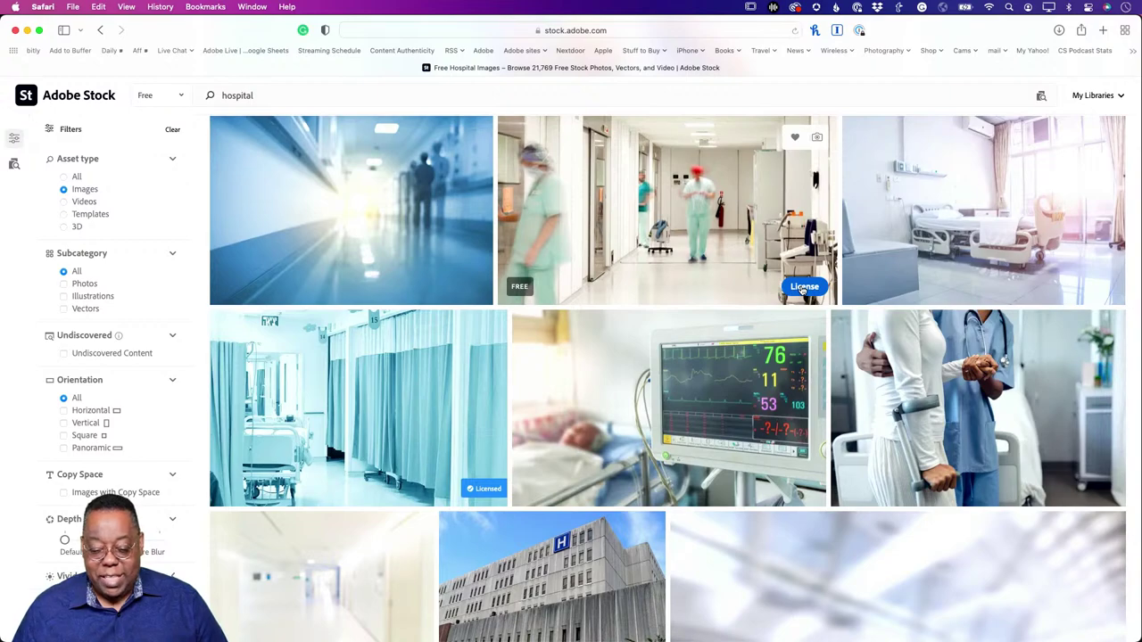
scroll(783, 402, "down", 3)
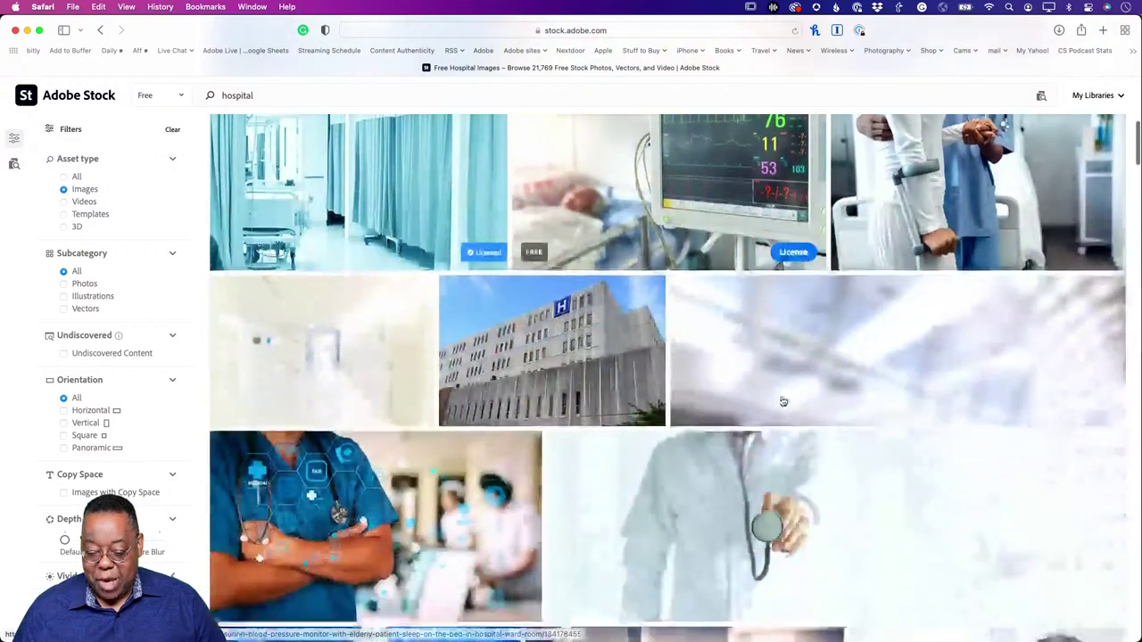
scroll(783, 402, "down", 8)
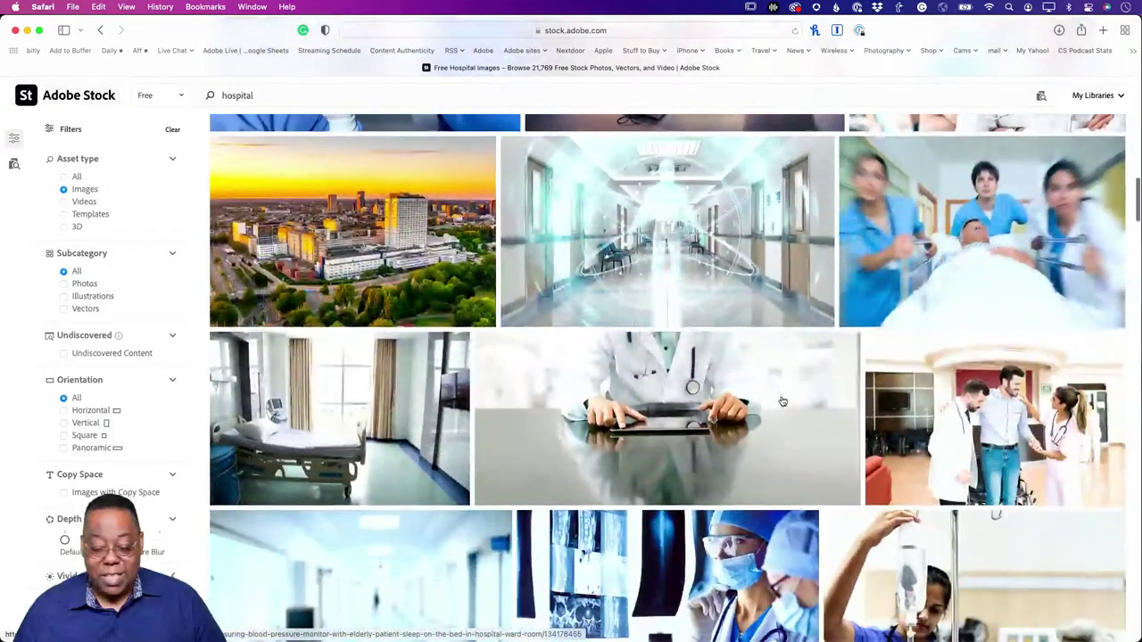
scroll(782, 401, "down", 6)
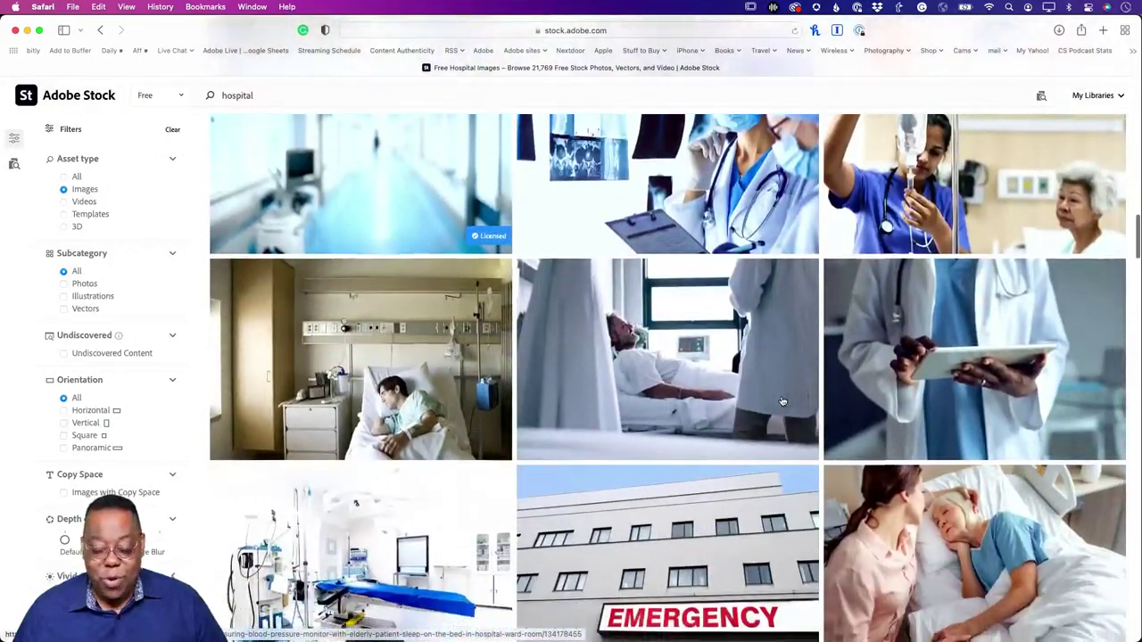
scroll(783, 402, "down", 2)
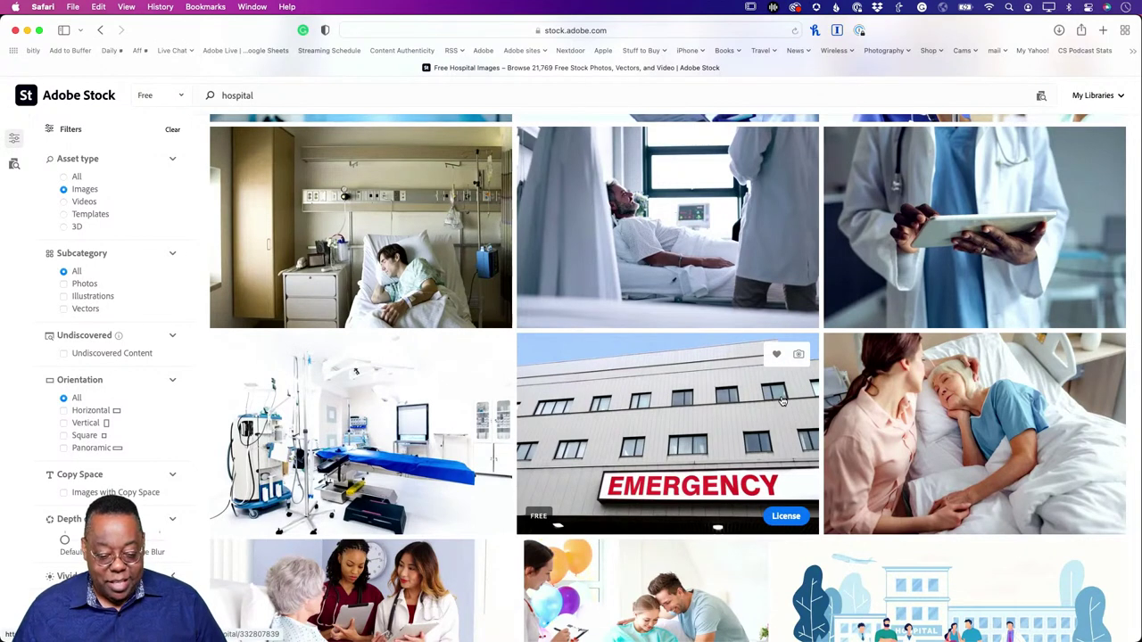
key("super+Tab")
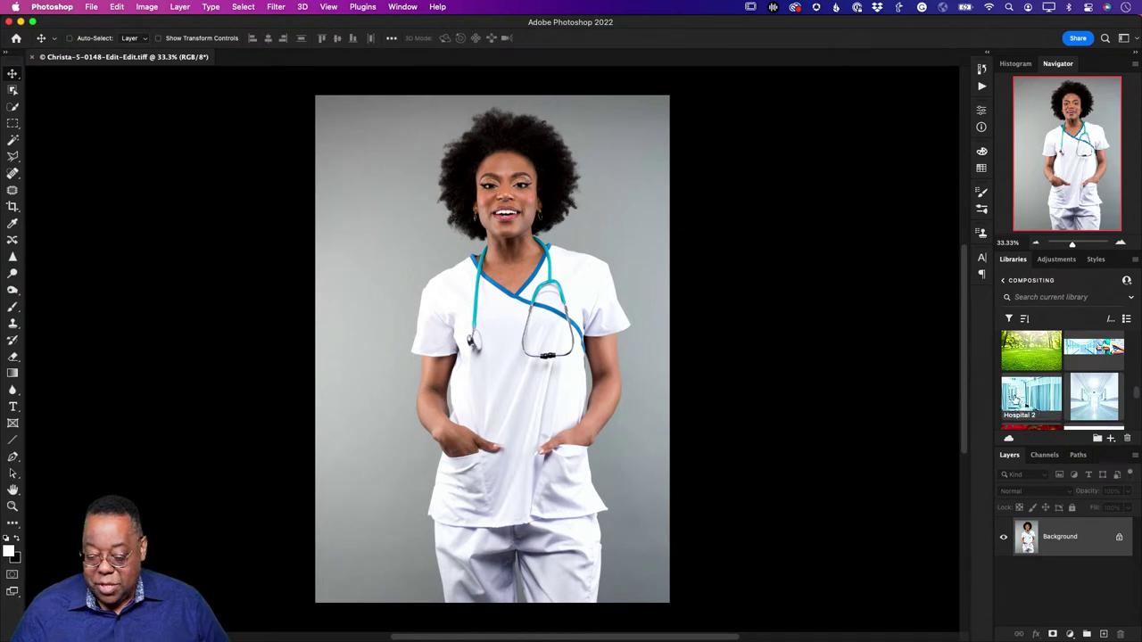
Step: Open Hospital 2 and Hospital Shot Low from the Libraries panel, then close HospitalShotLow
double_click(1014, 400)
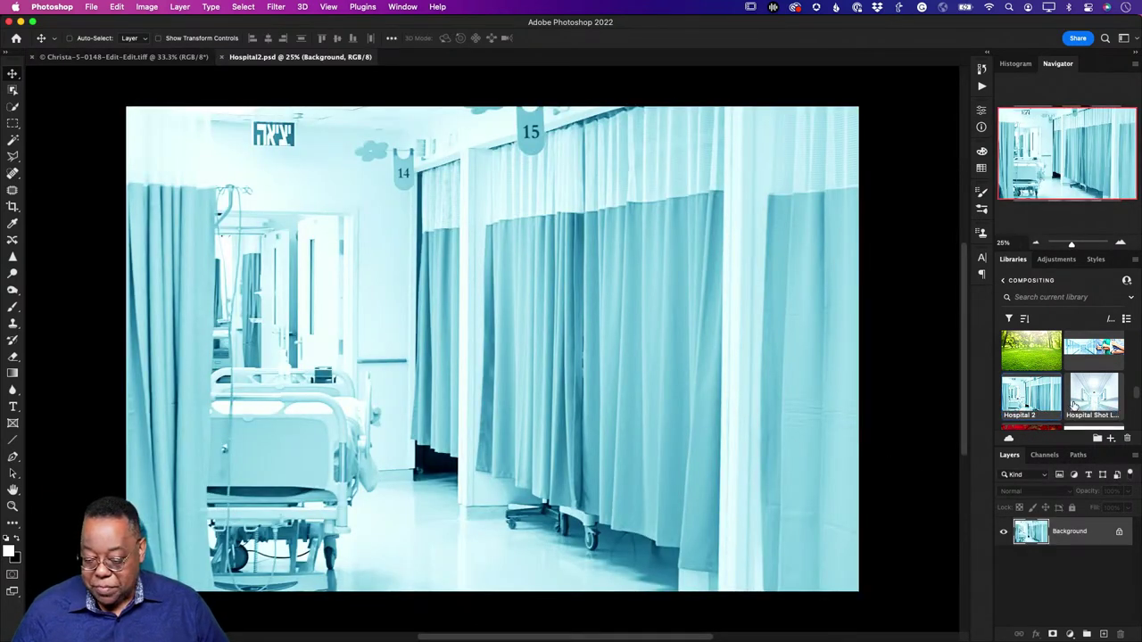
scroll(1076, 409, "down", 3)
scroll(1070, 410, "up", 2)
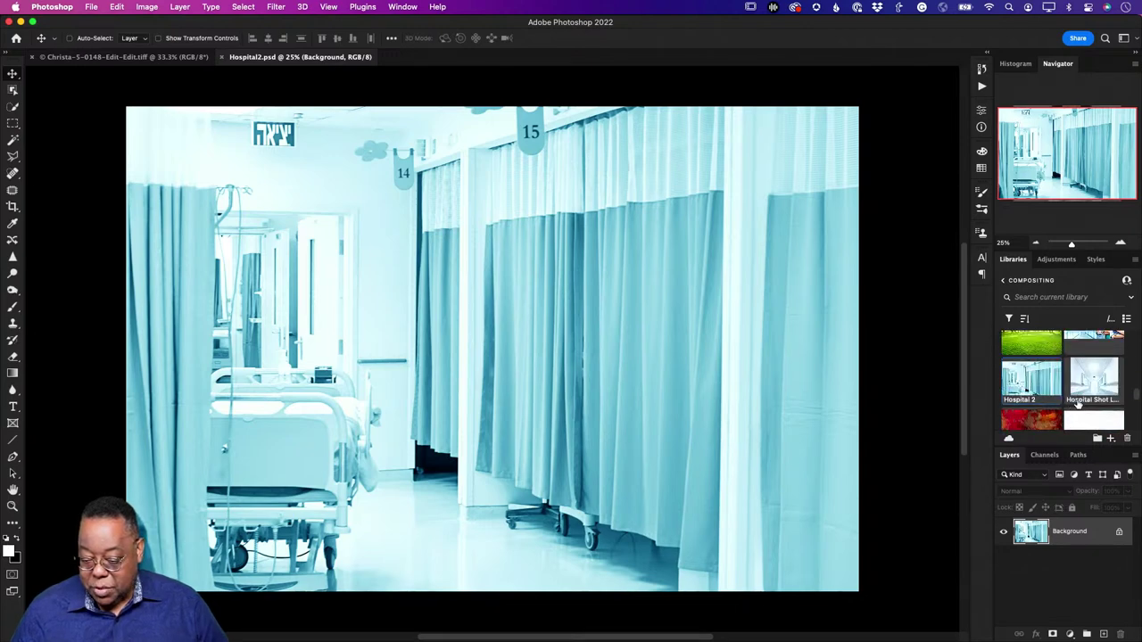
scroll(1071, 409, "up", 2)
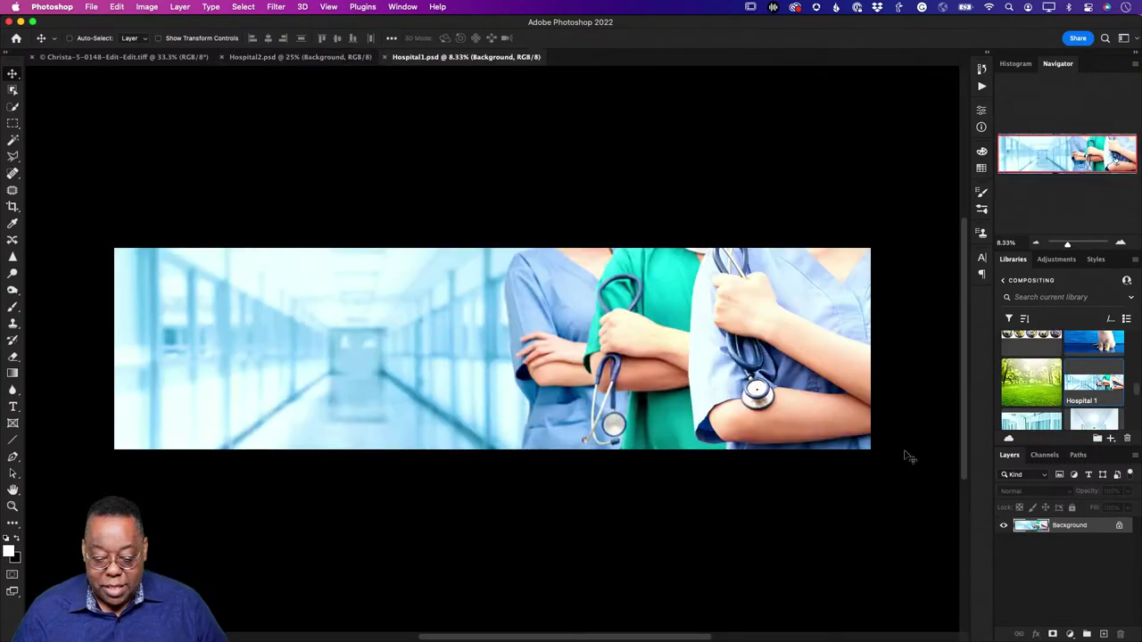
scroll(1091, 423, "down", 1)
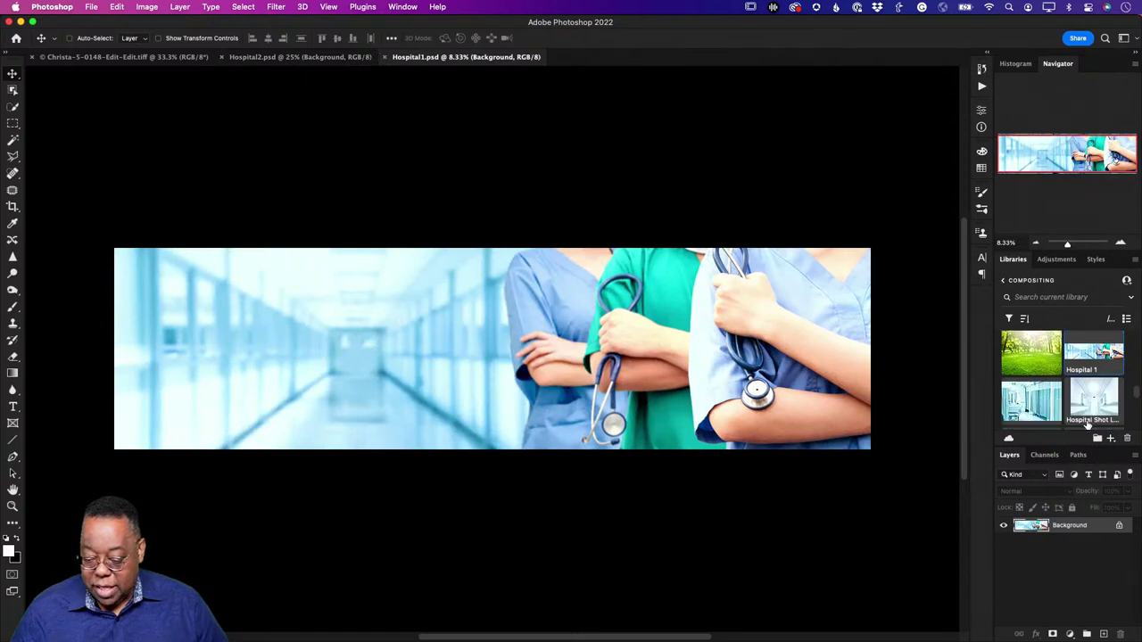
double_click(1096, 406)
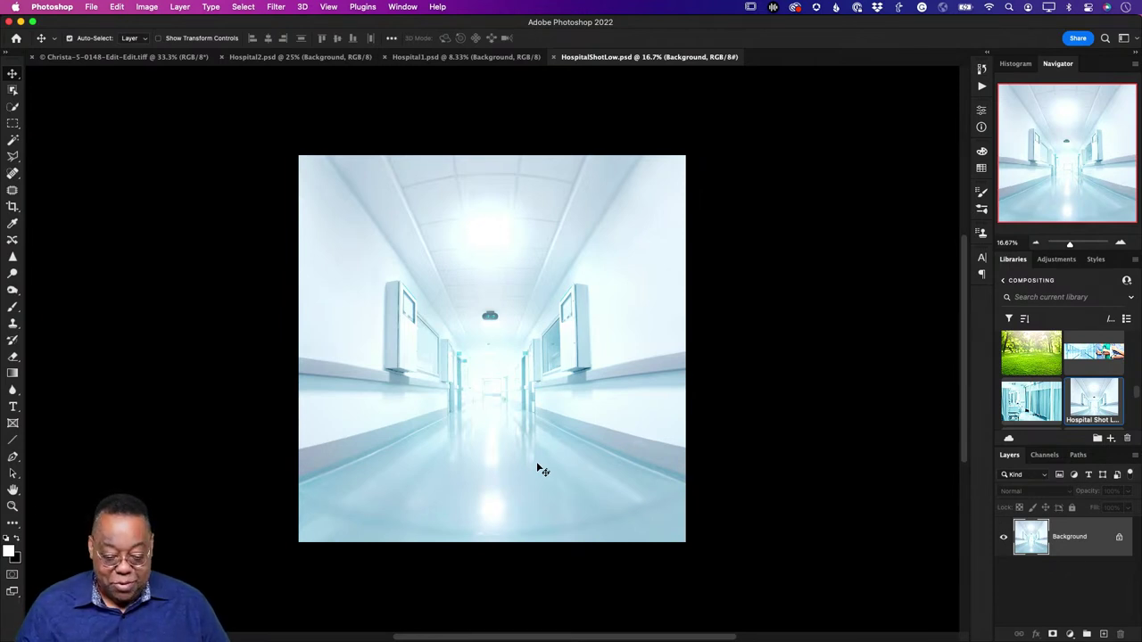
key("super+w")
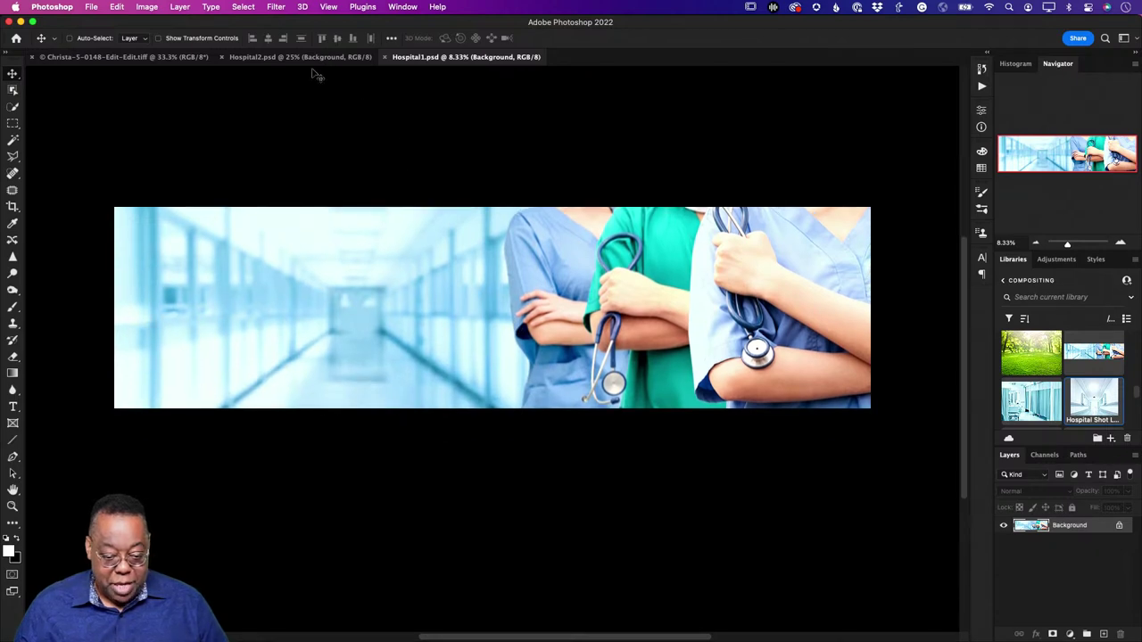
Step: Close Hospital2, crop Hospital1 to the empty hallway without the staff, then show the nurse photo
left_click(309, 57)
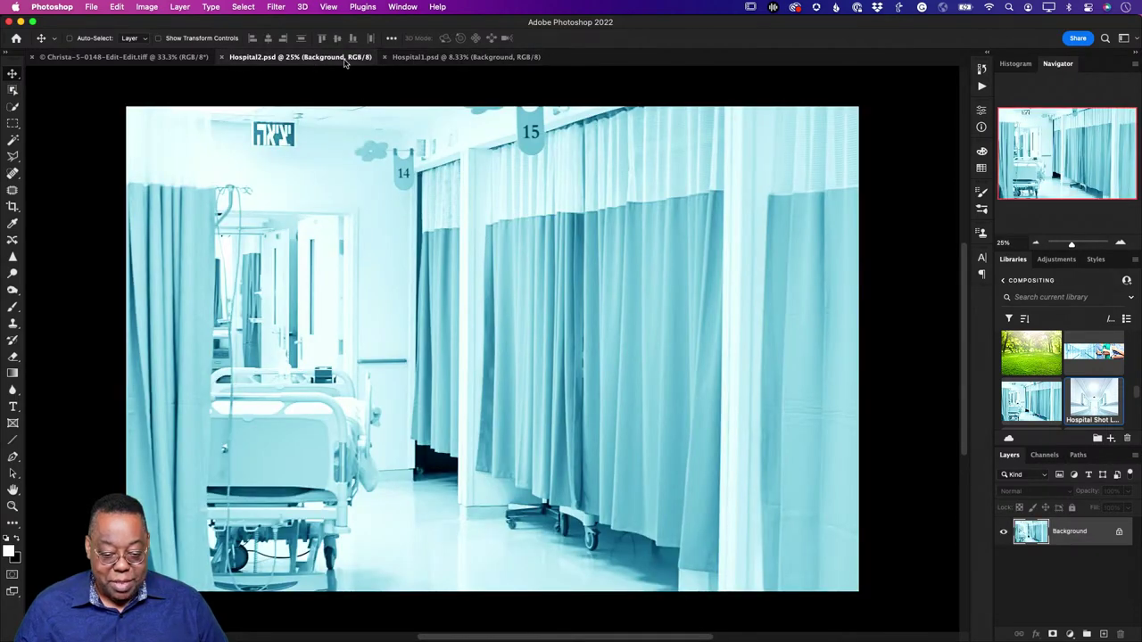
left_click(222, 57)
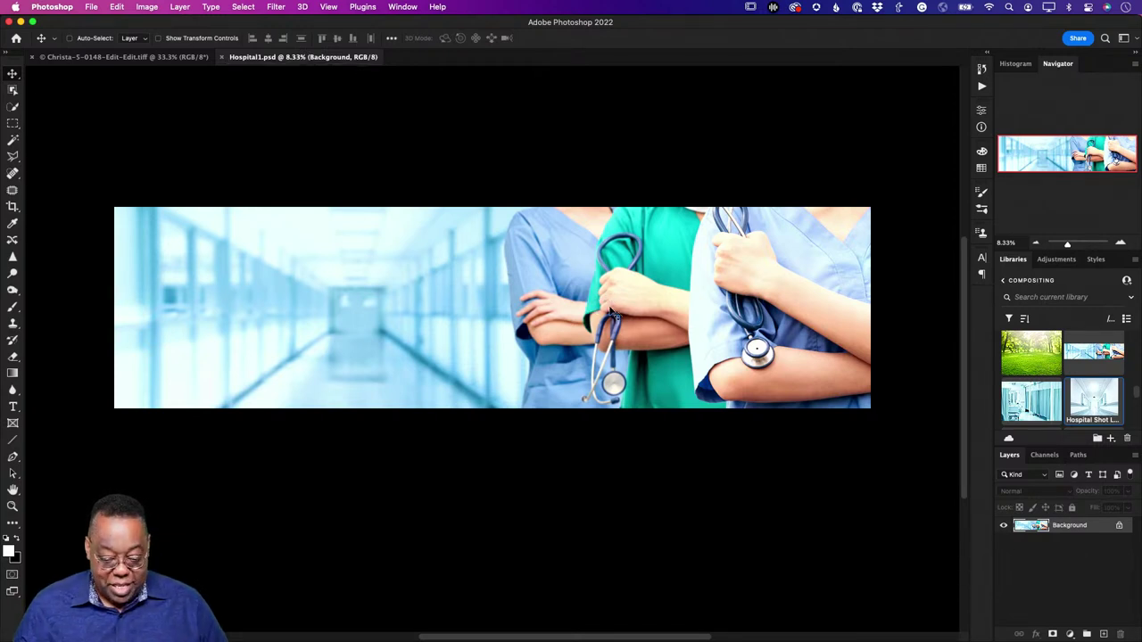
key("c")
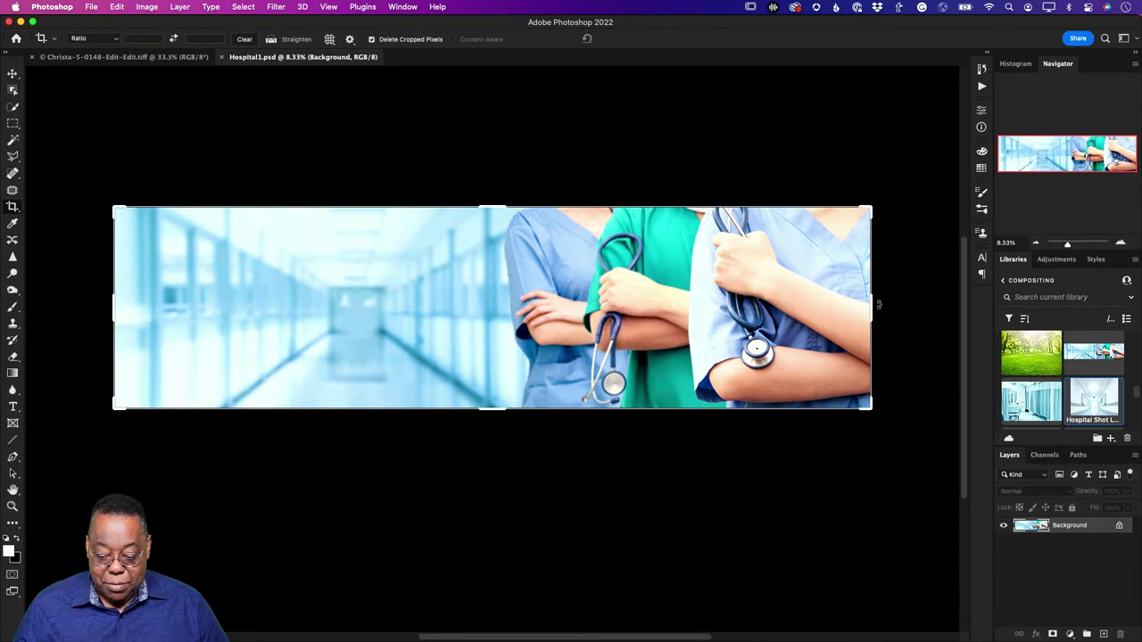
left_click_drag(873, 306, 688, 326)
key("Return")
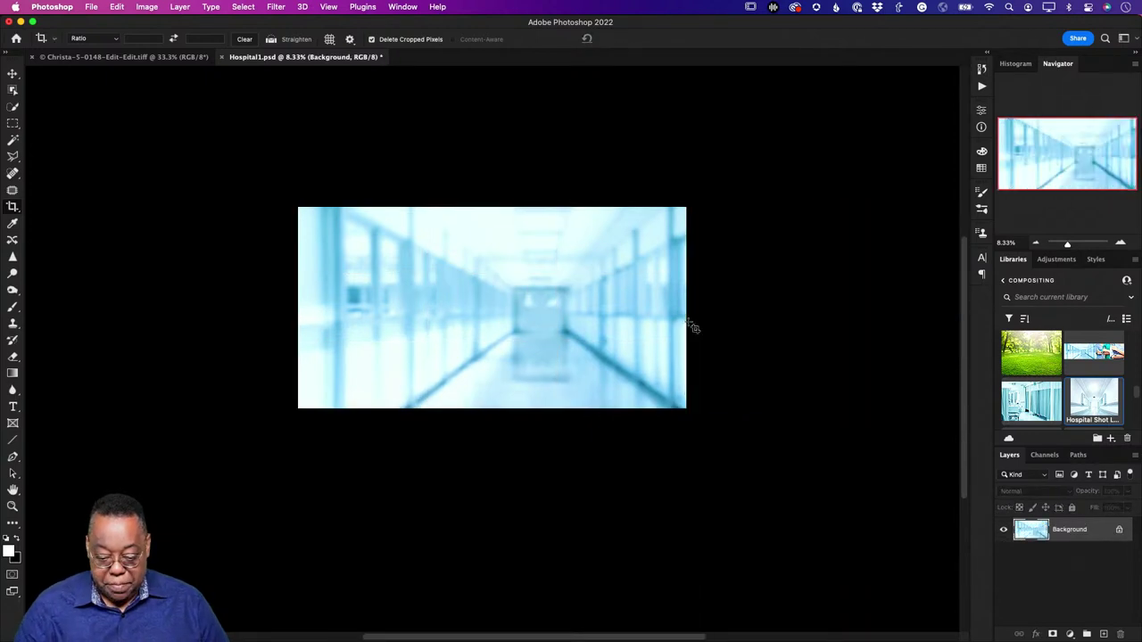
scroll(692, 327, "right", 5)
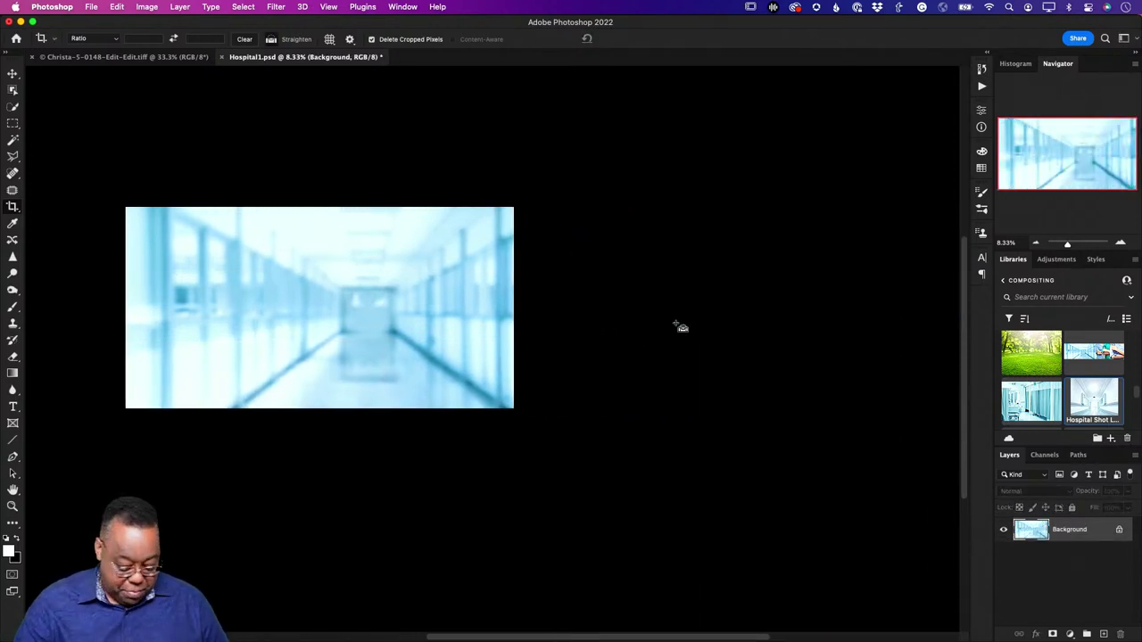
key("super+0")
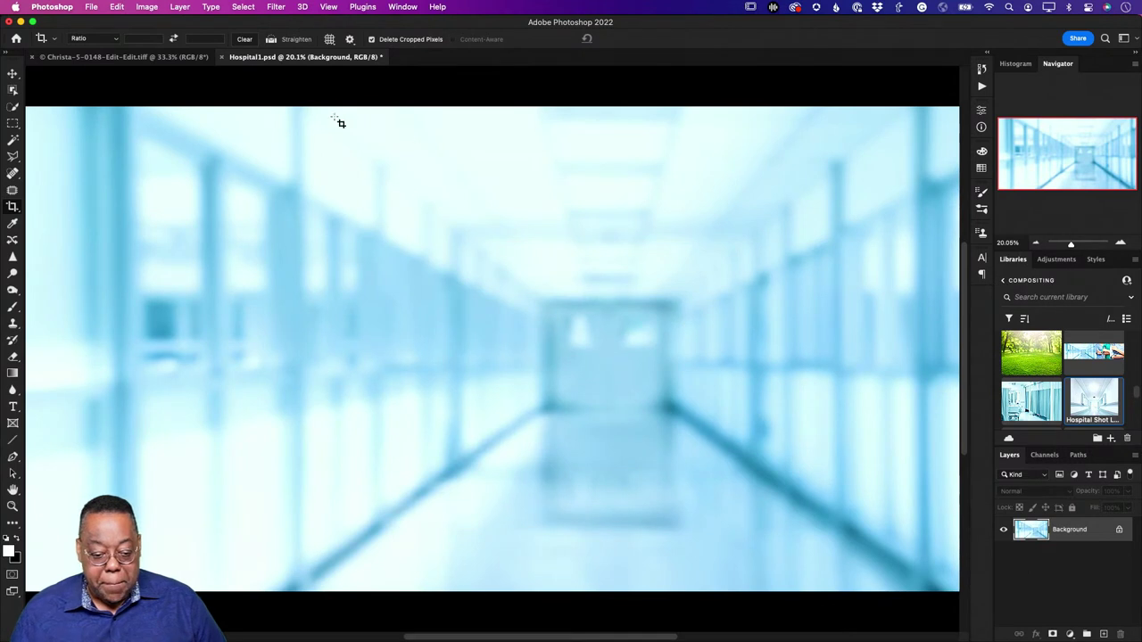
left_click(169, 56)
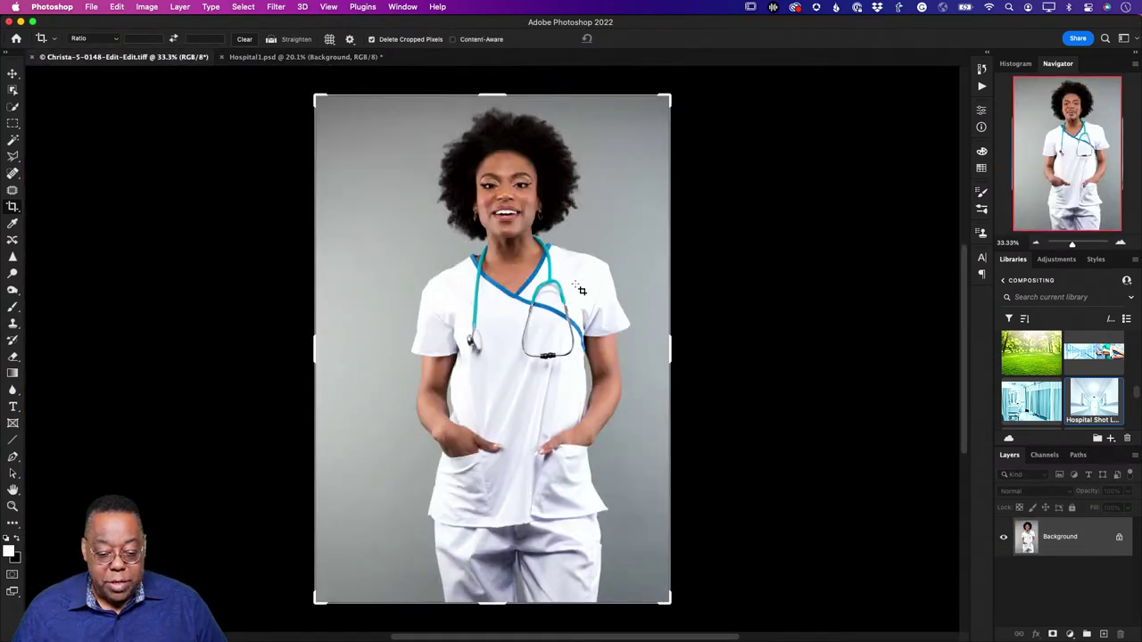
Step: Select the nurse automatically with Select > Subject
key("v")
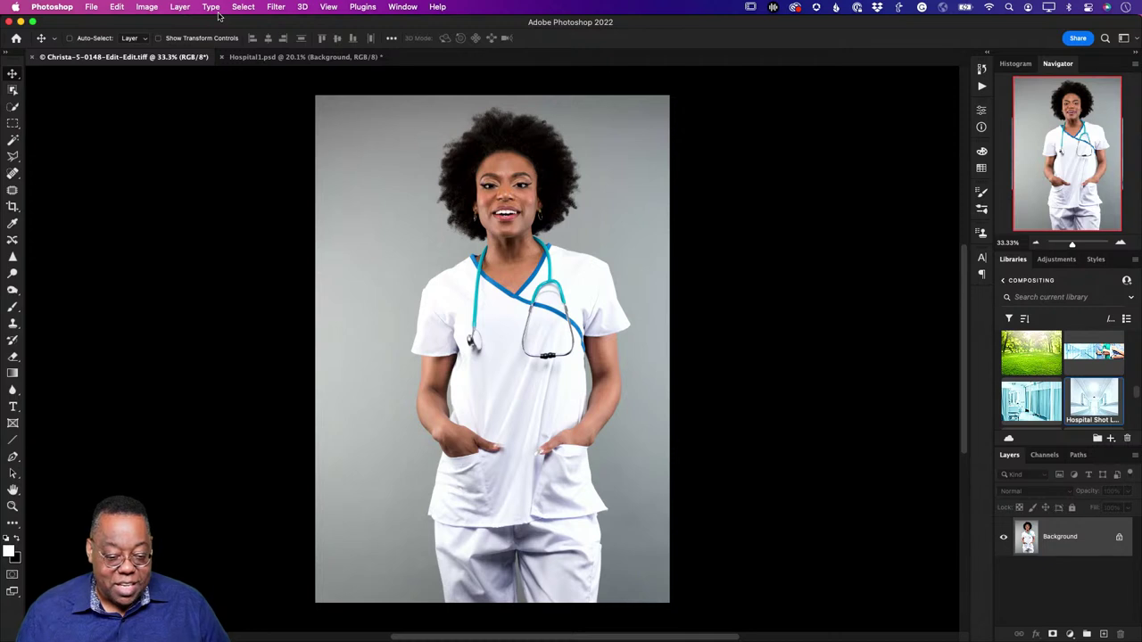
left_click(243, 7)
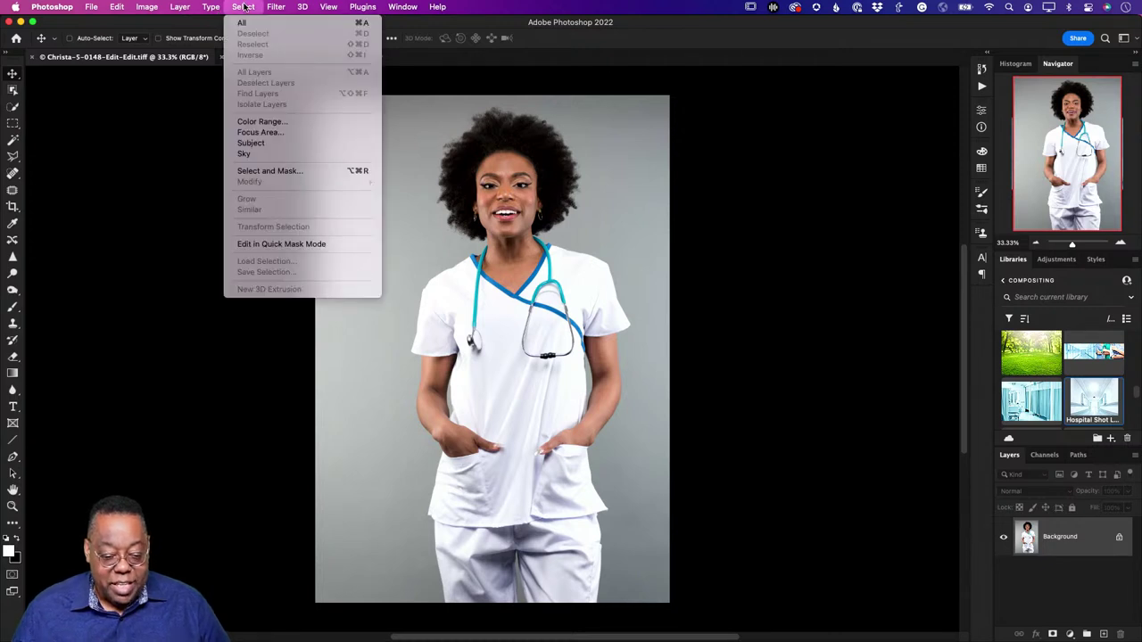
left_click(281, 144)
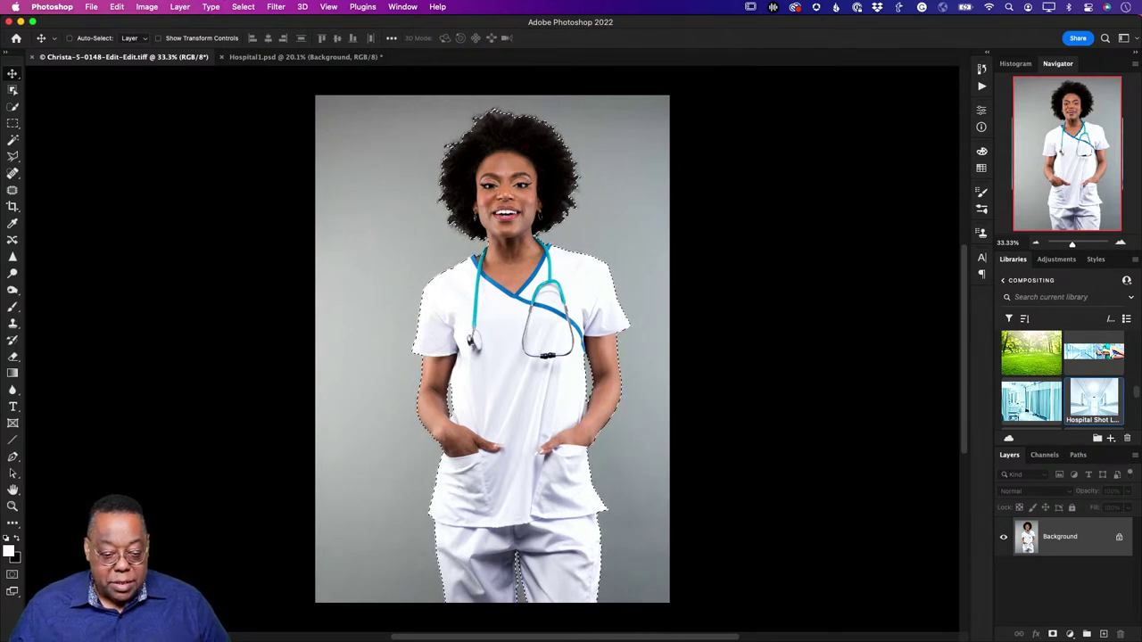
Step: Refine the selection in Select and Mask, outputting to a new layer with layer mask
left_click(243, 6)
left_click(254, 168)
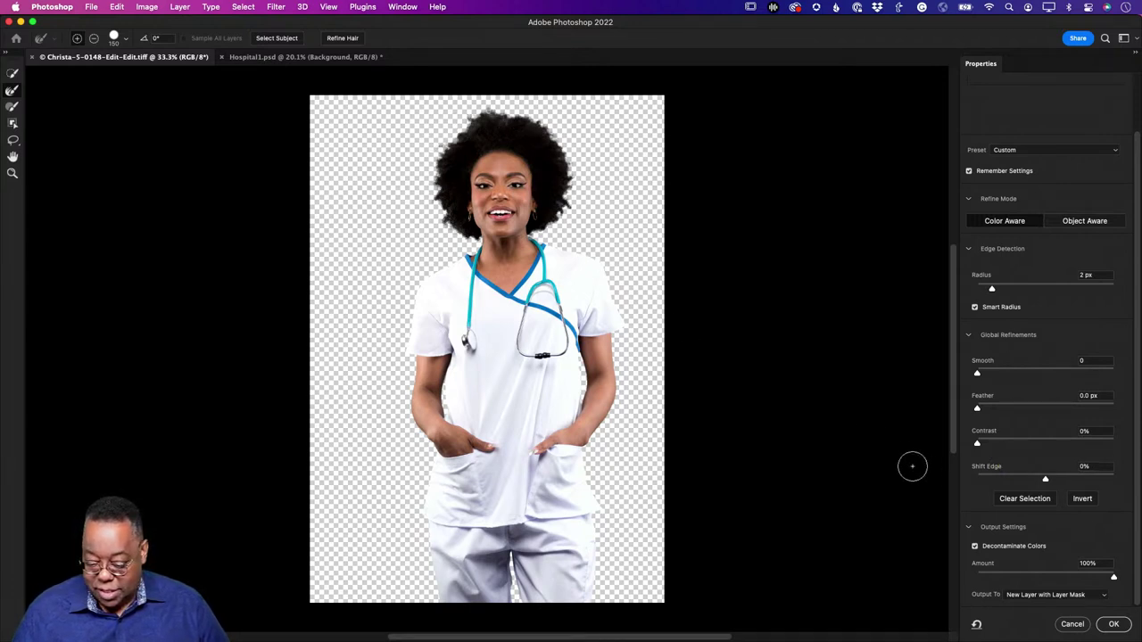
left_click(1113, 623)
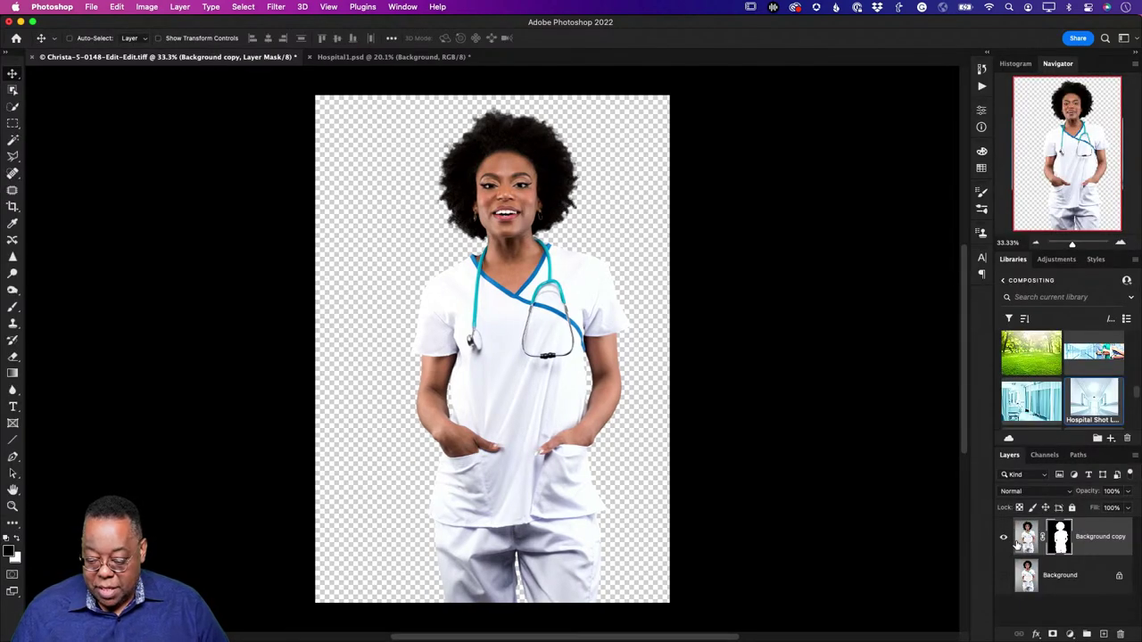
Step: Drag the nurse cut-out layer into Hospital1.psd and convert it to a smart object
left_click_drag(1026, 540, 455, 330)
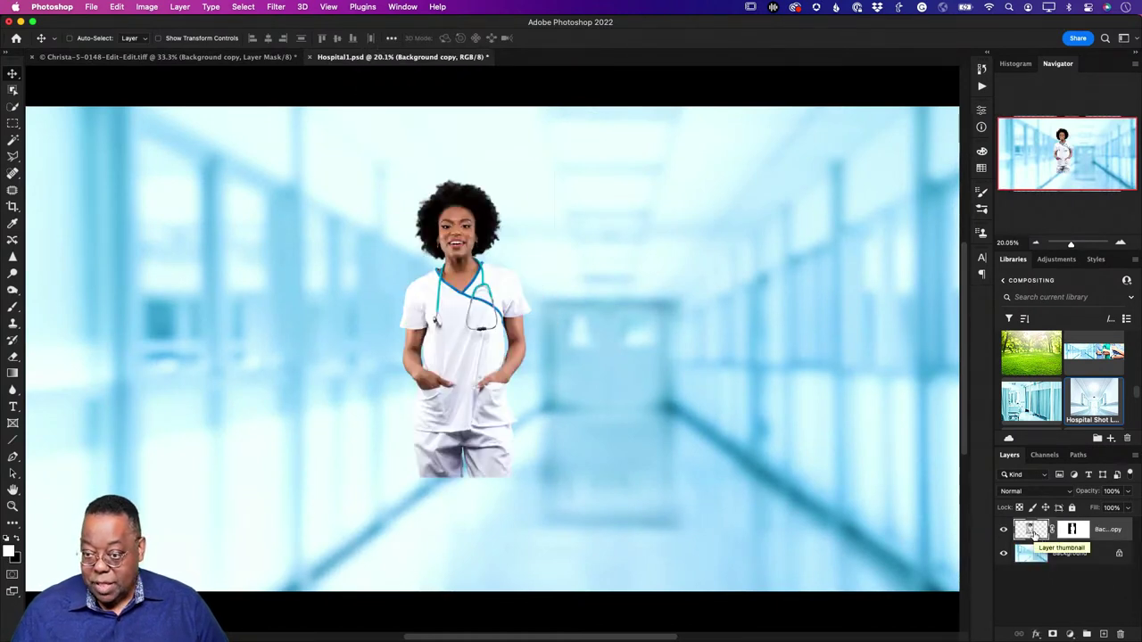
right_click(1109, 532)
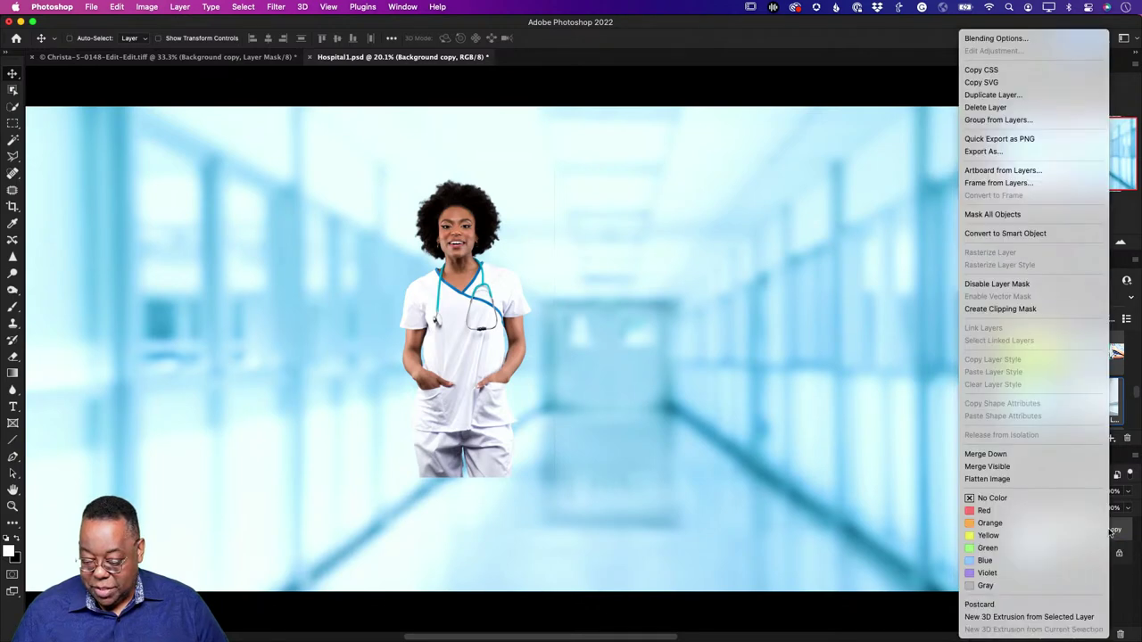
left_click(1018, 232)
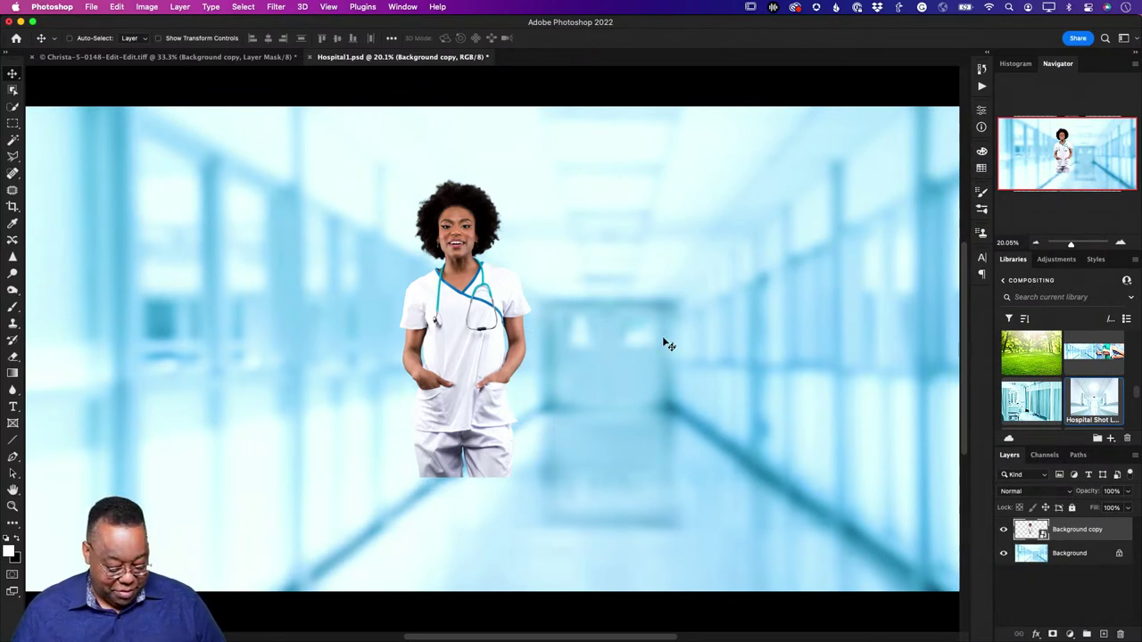
Step: Scale the nurse up to about 138% and position her right of the hallway centre
key("super+t")
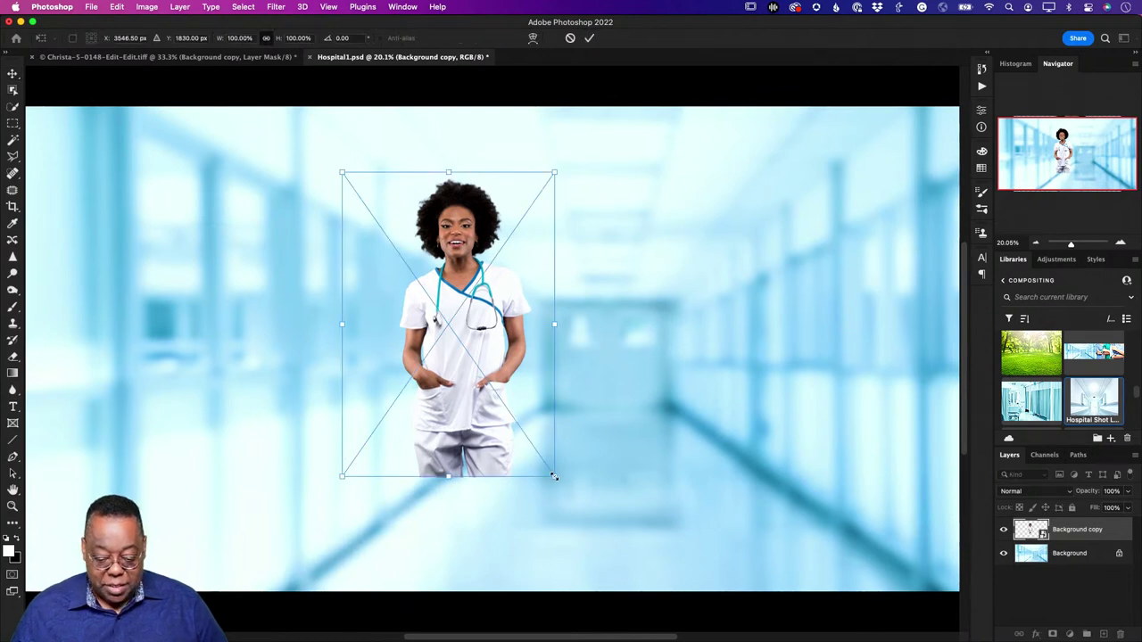
left_click_drag(554, 477, 655, 580)
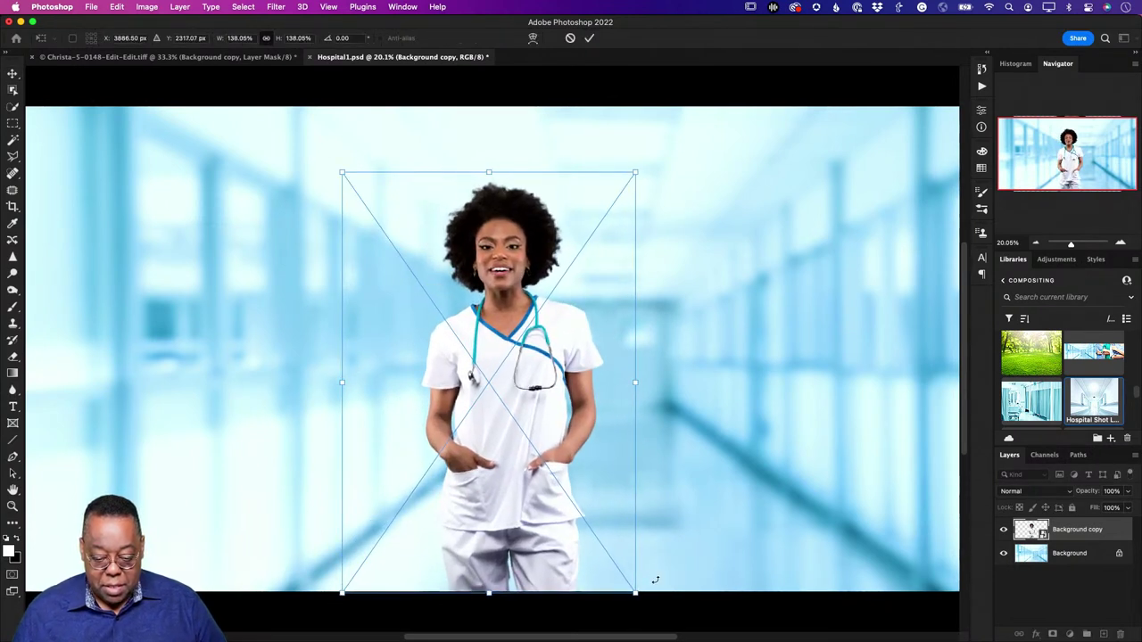
left_click_drag(473, 374, 567, 373)
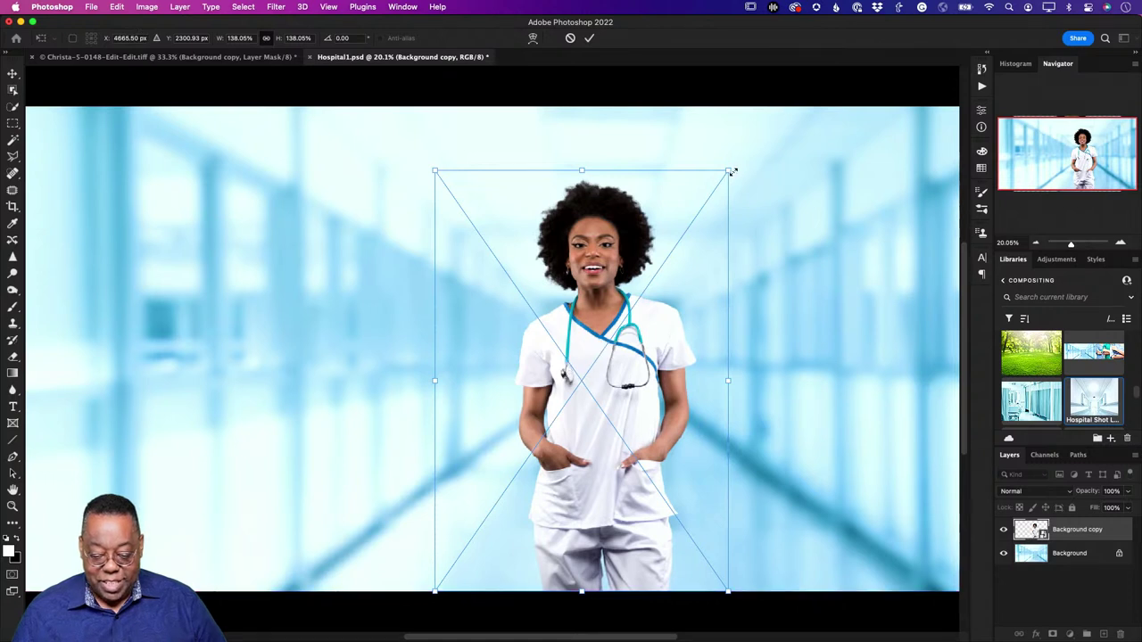
left_click_drag(728, 170, 848, 217)
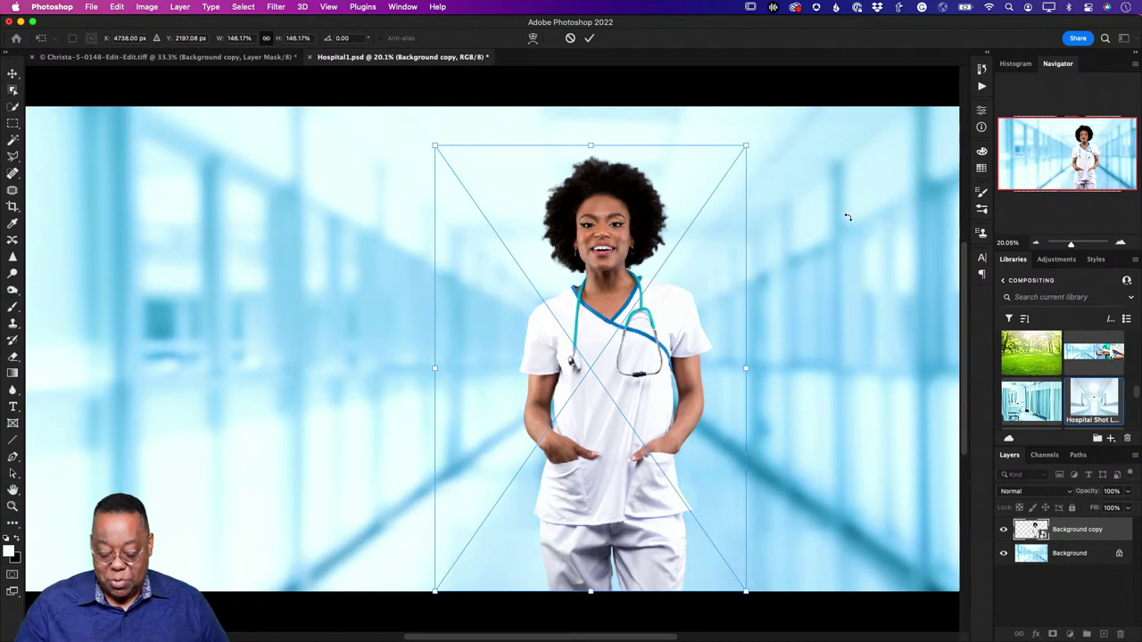
key("Return")
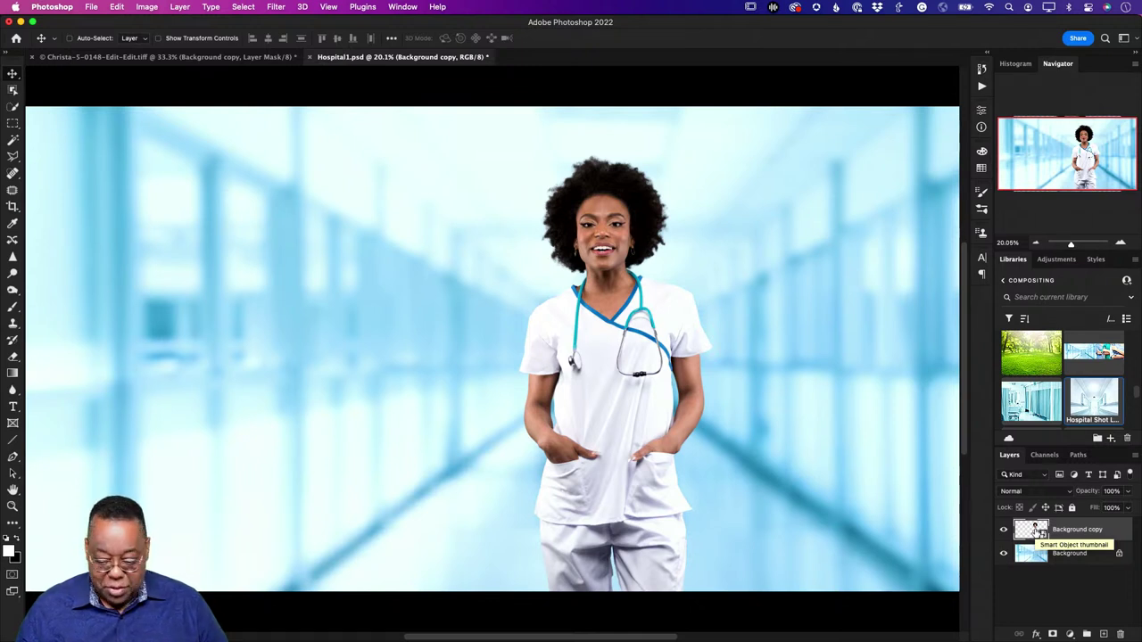
Step: Load the nurse's outline, copy the hallway inside it to Layer 1, and move it to the top
left_click(1032, 531, "super")
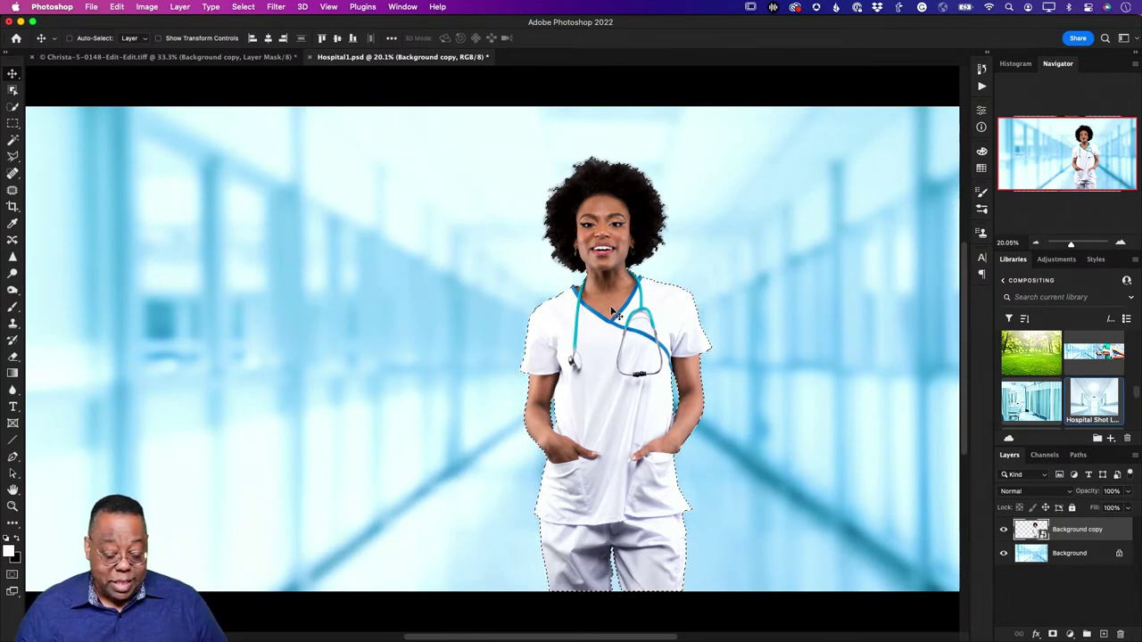
left_click(1025, 556)
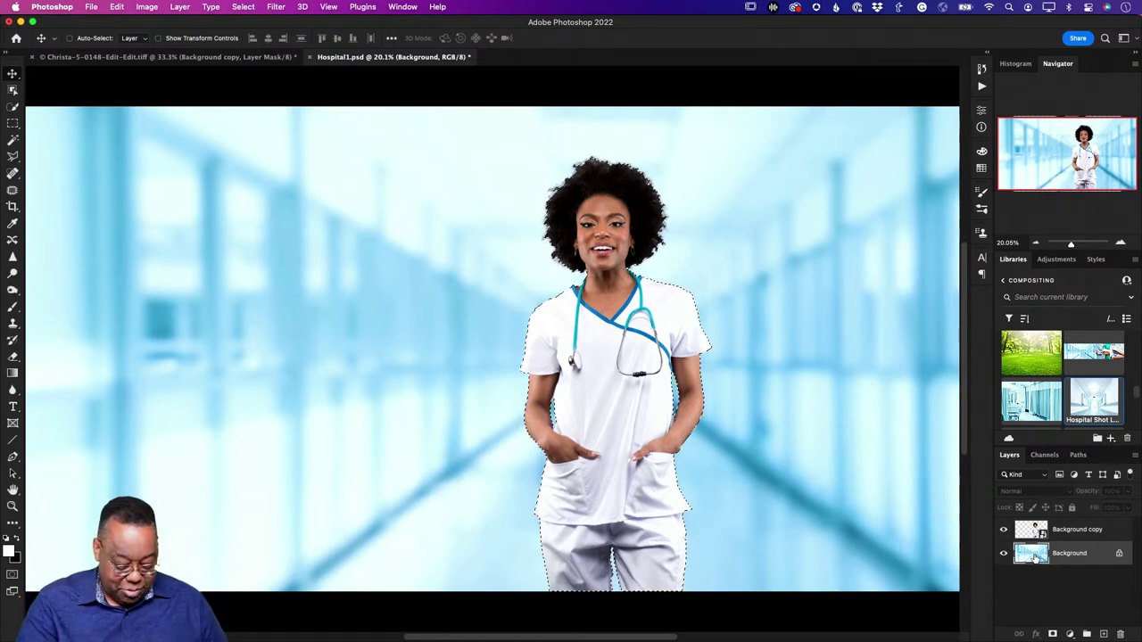
key("super+j")
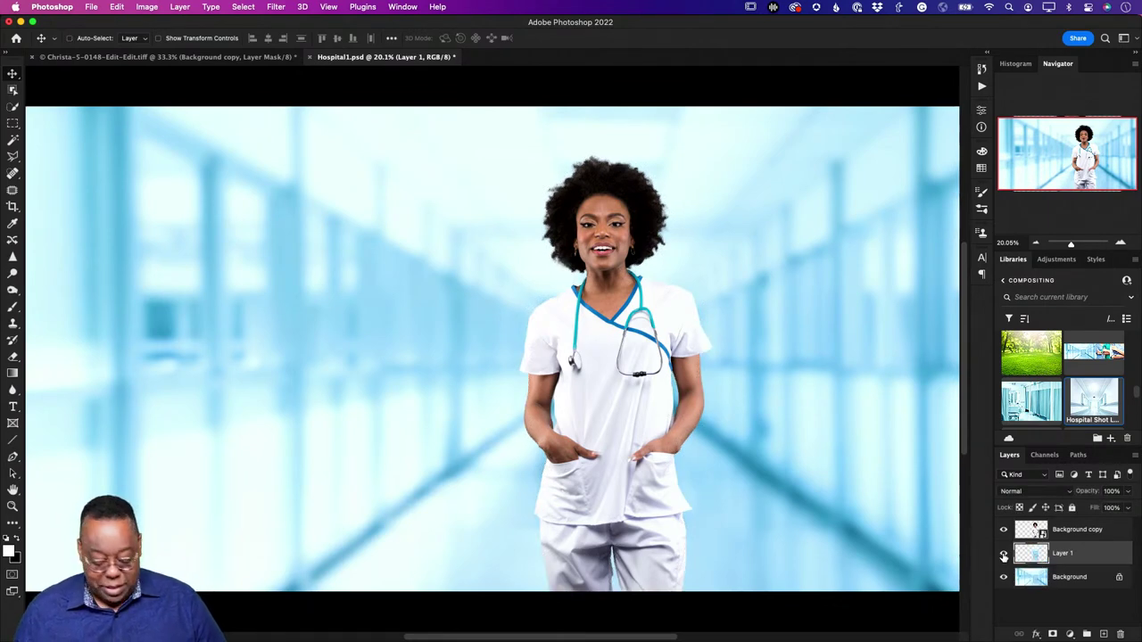
left_click(1003, 554, "alt")
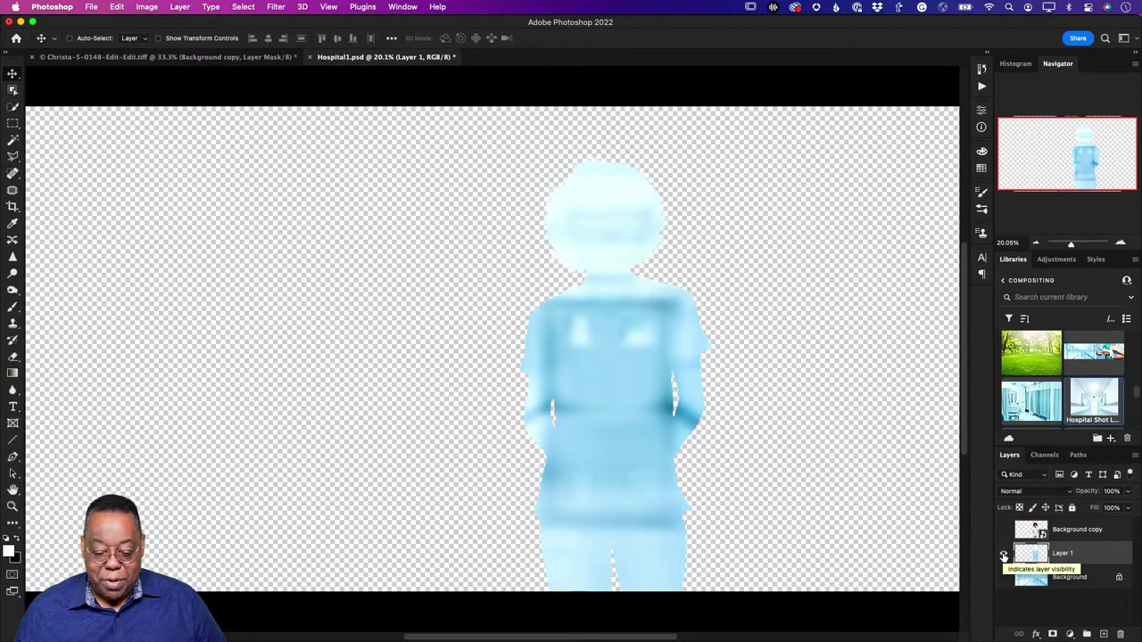
left_click(1002, 554, "alt")
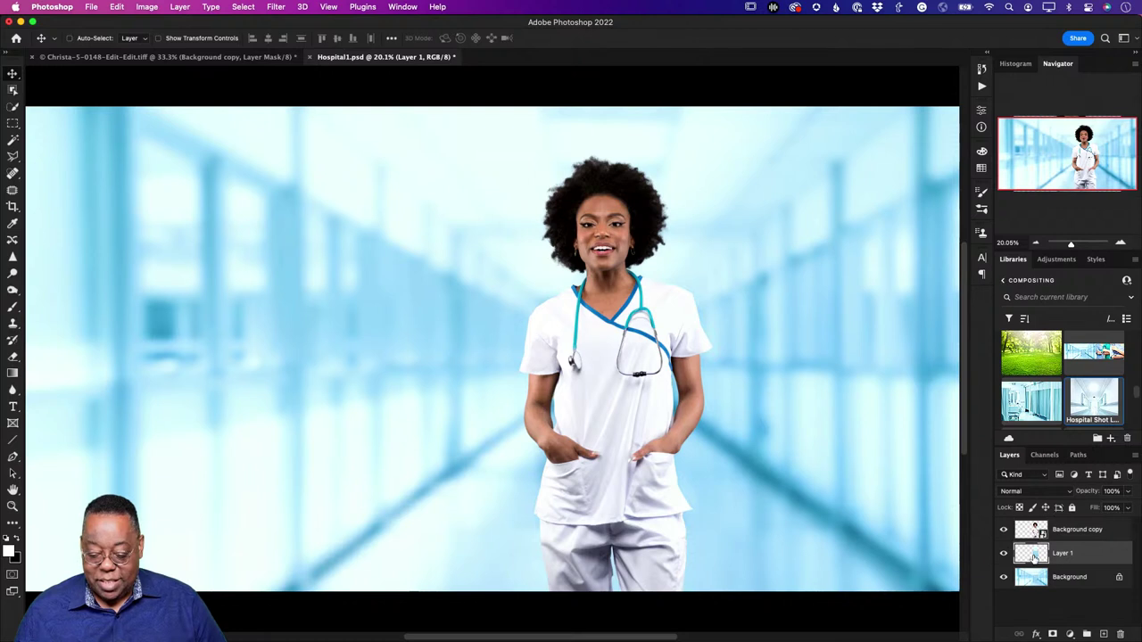
left_click_drag(1035, 555, 1035, 532)
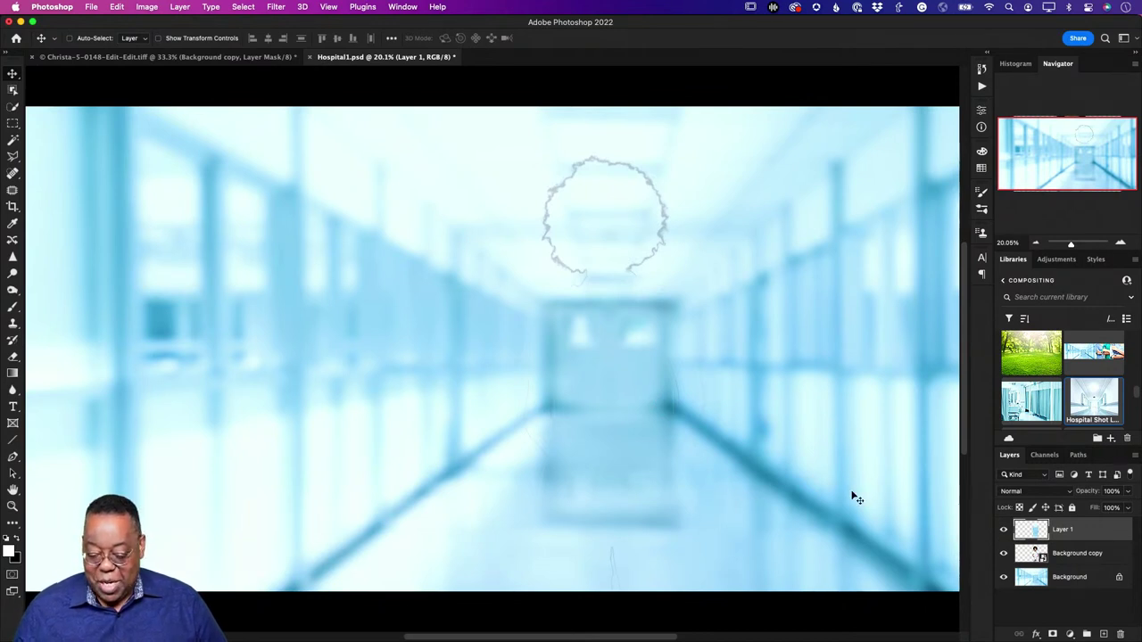
Step: Rename the copied hallway layer to 'color average'
double_click(1062, 530)
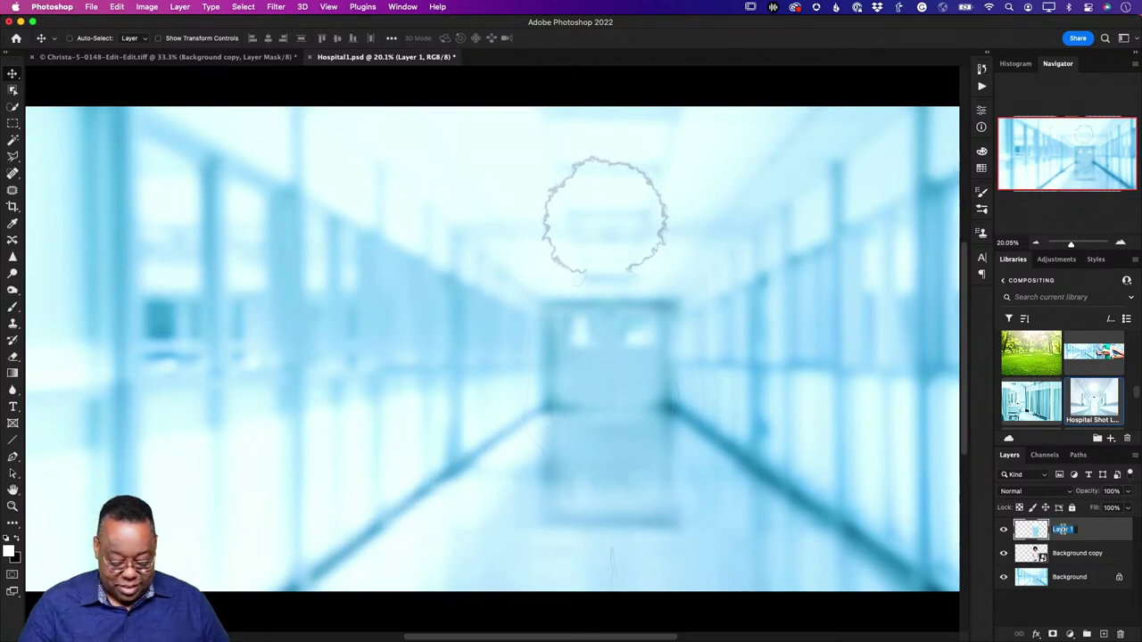
type("col")
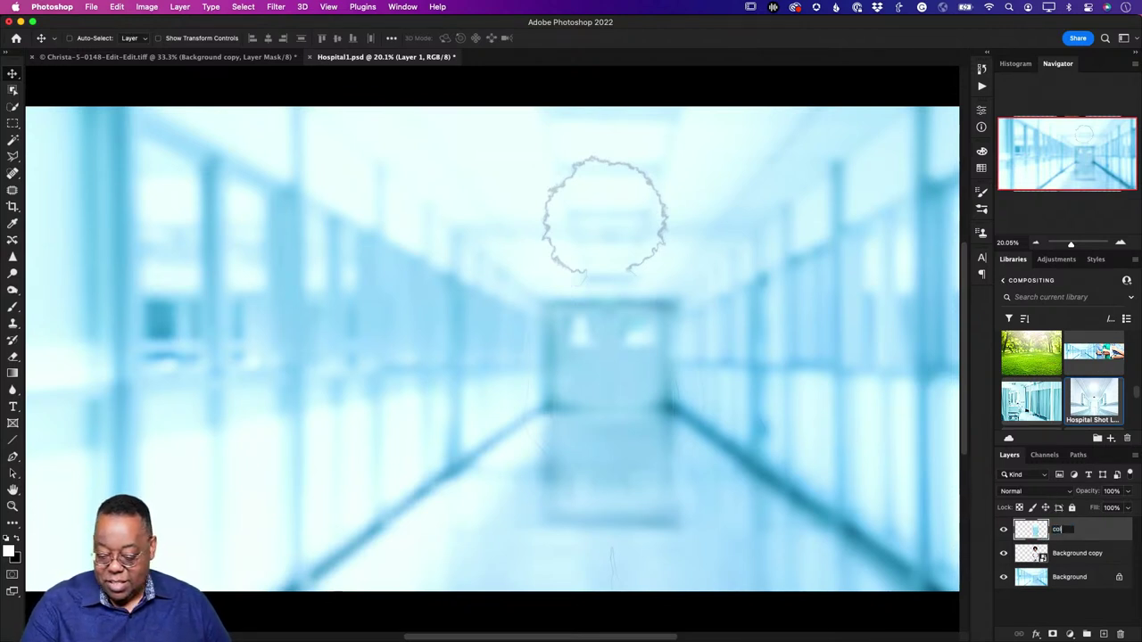
type("or average")
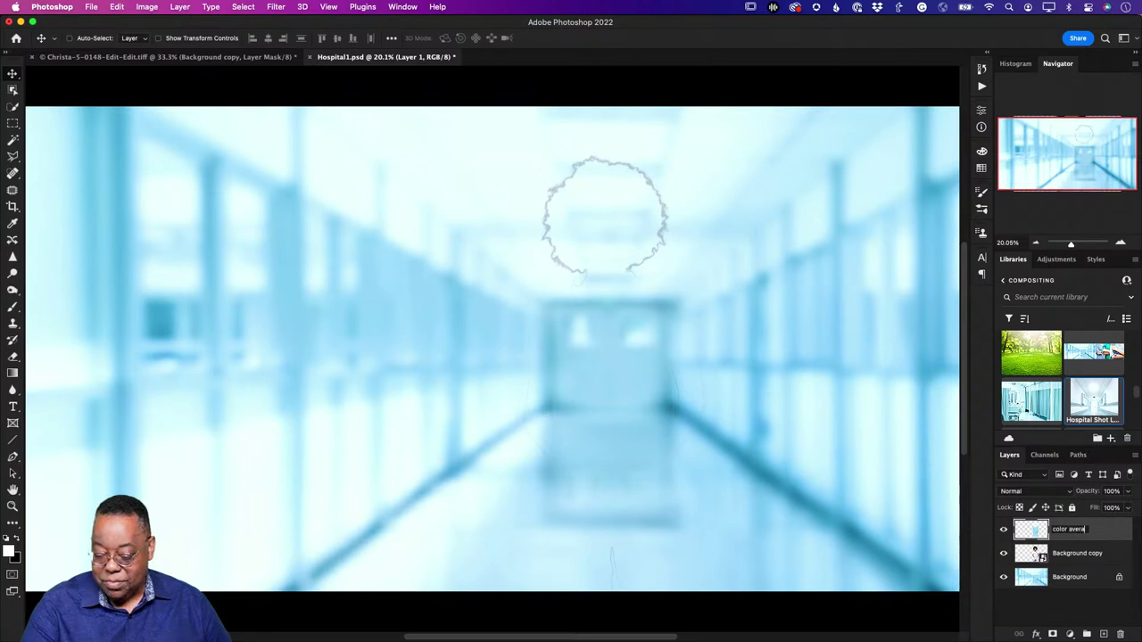
key("Return")
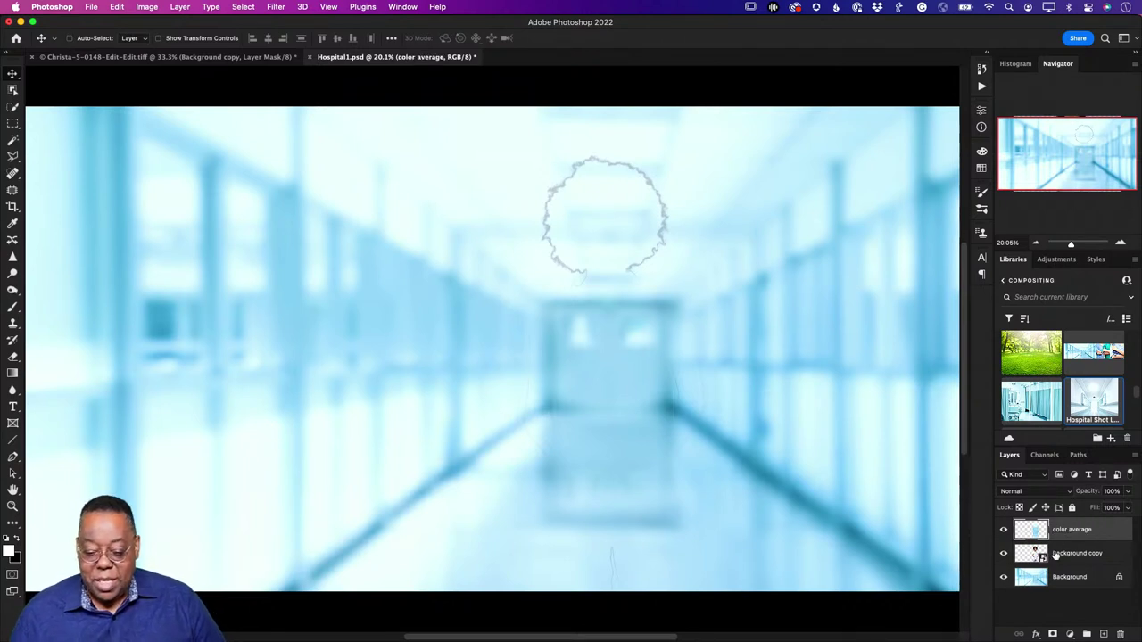
left_click(1003, 531)
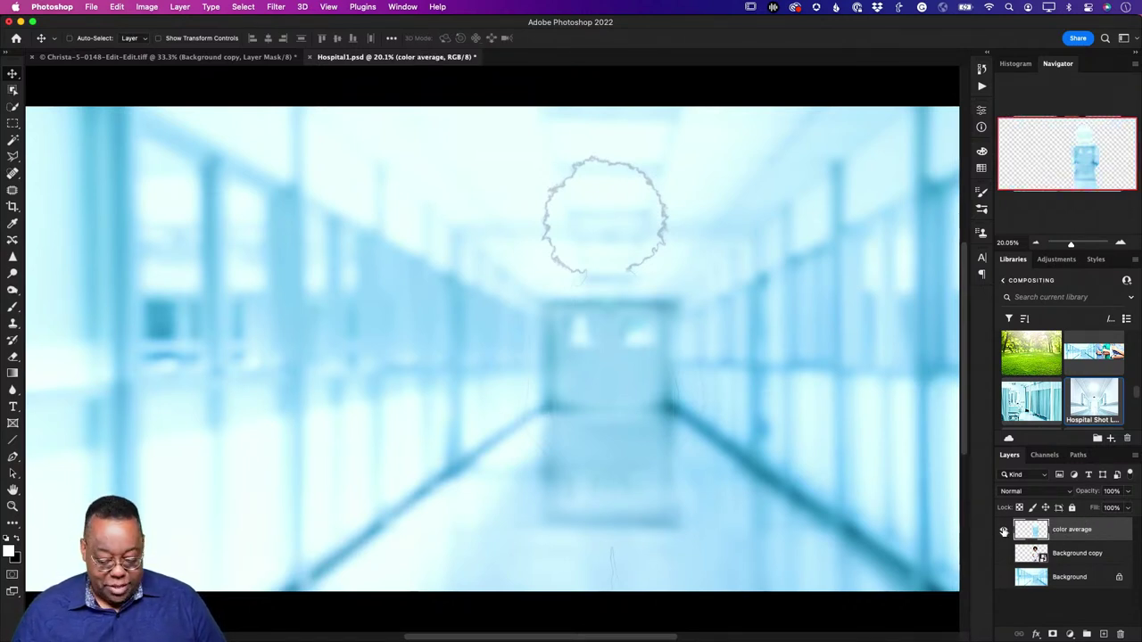
left_click(1003, 531)
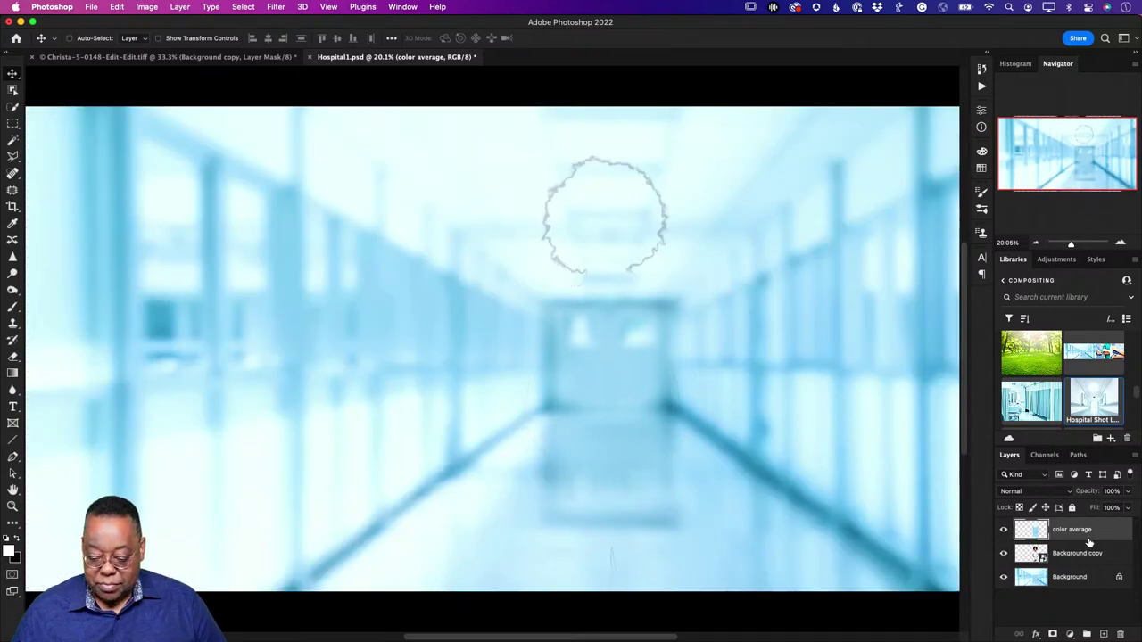
Step: Apply Filter > Blur > Average to fill the silhouette with one averaged colour
left_click(276, 8)
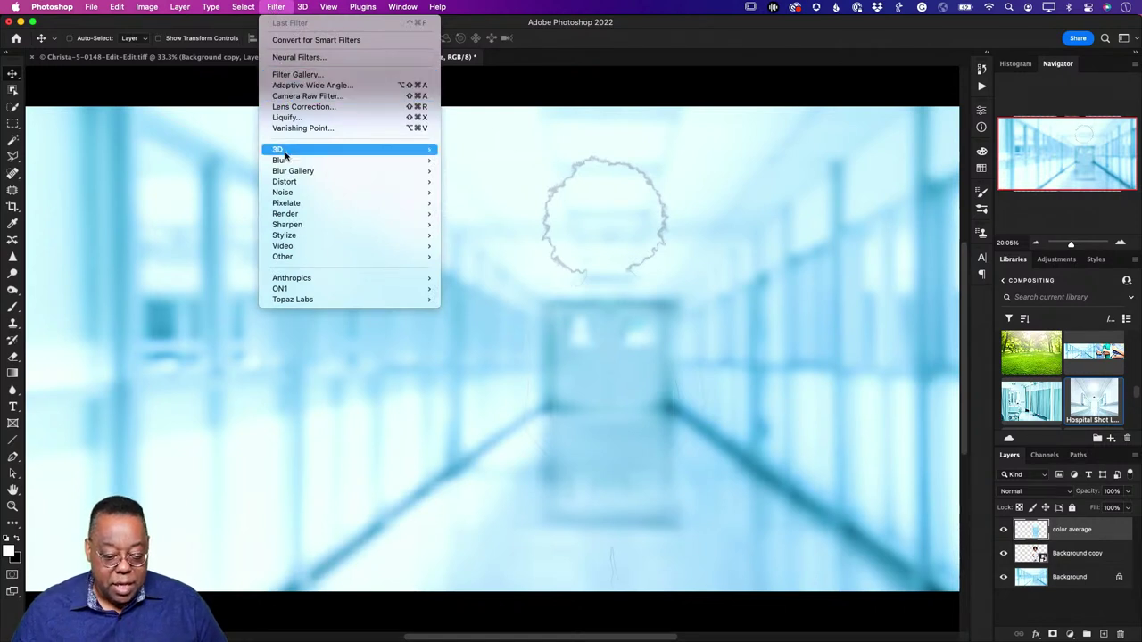
mouse_move(284, 160)
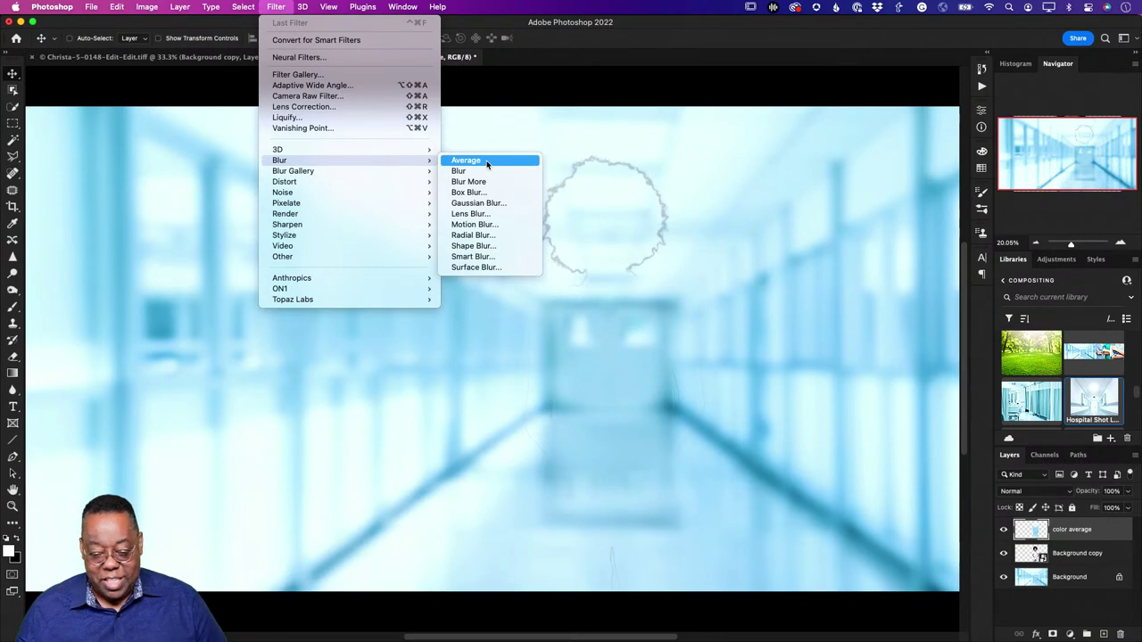
left_click(486, 163)
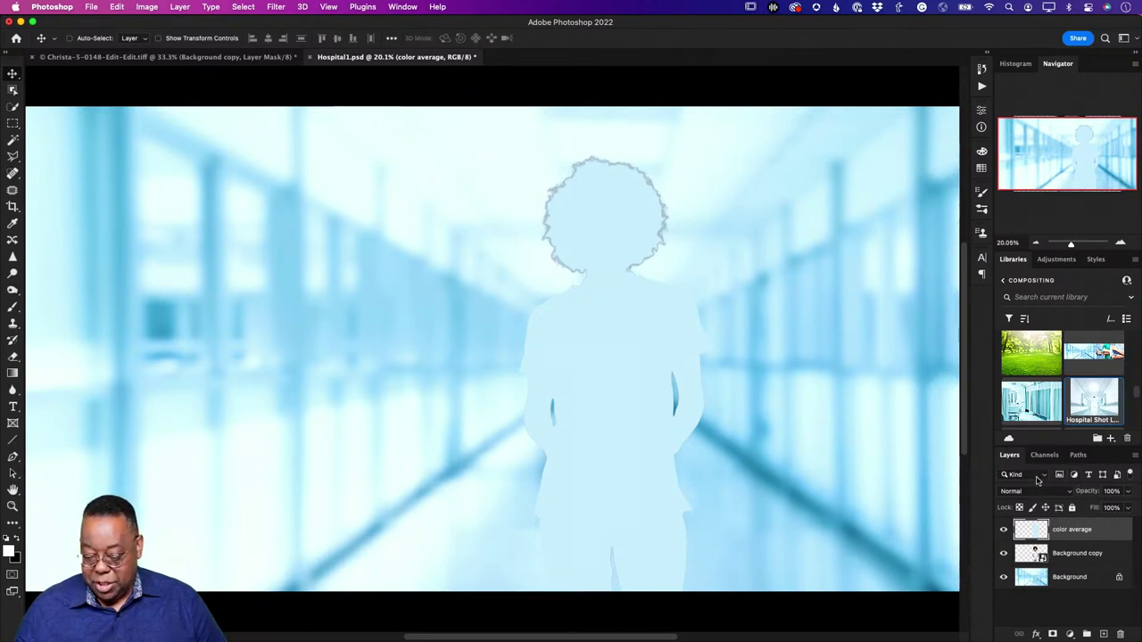
Step: Set the color average layer's blend mode to Color and lower its opacity to about 81%
left_click(1028, 493)
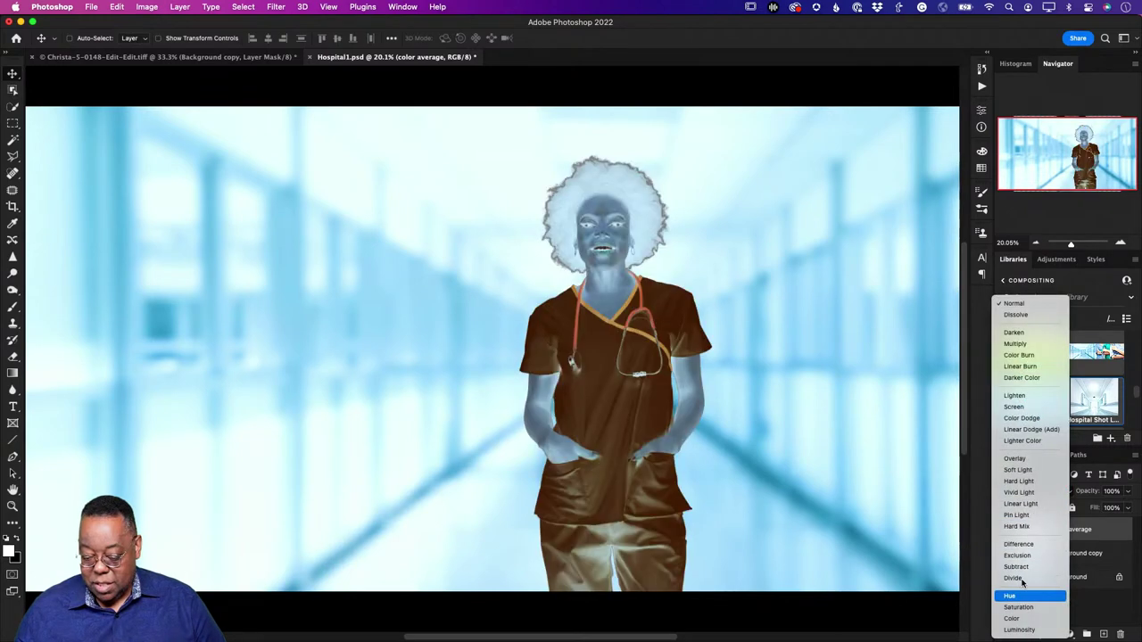
left_click(1013, 618)
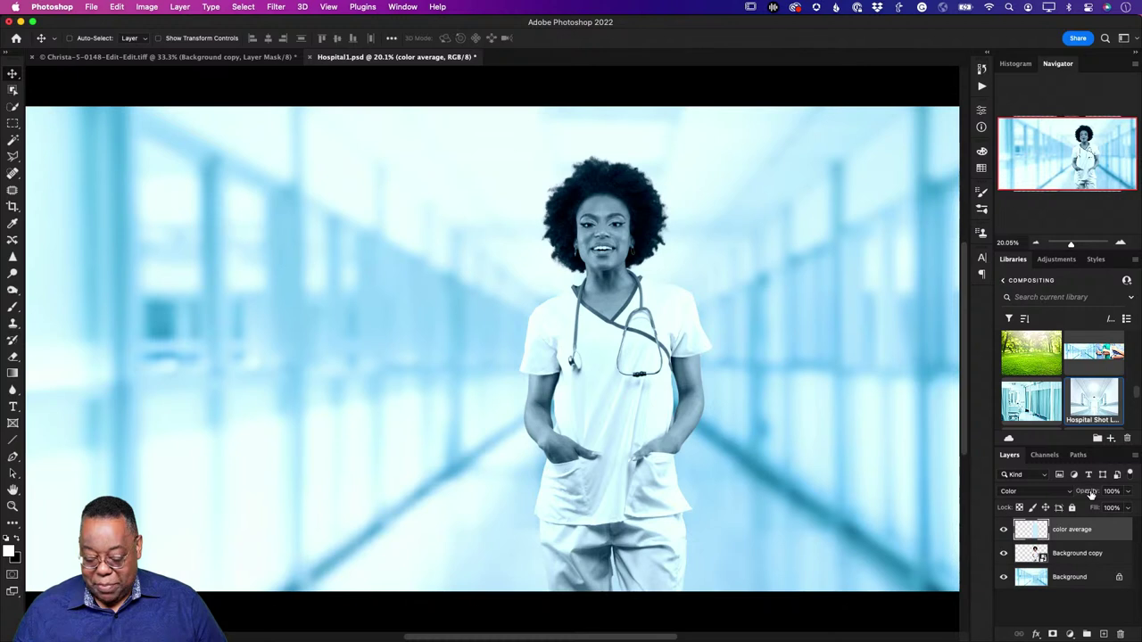
left_click_drag(1091, 493, 1049, 501)
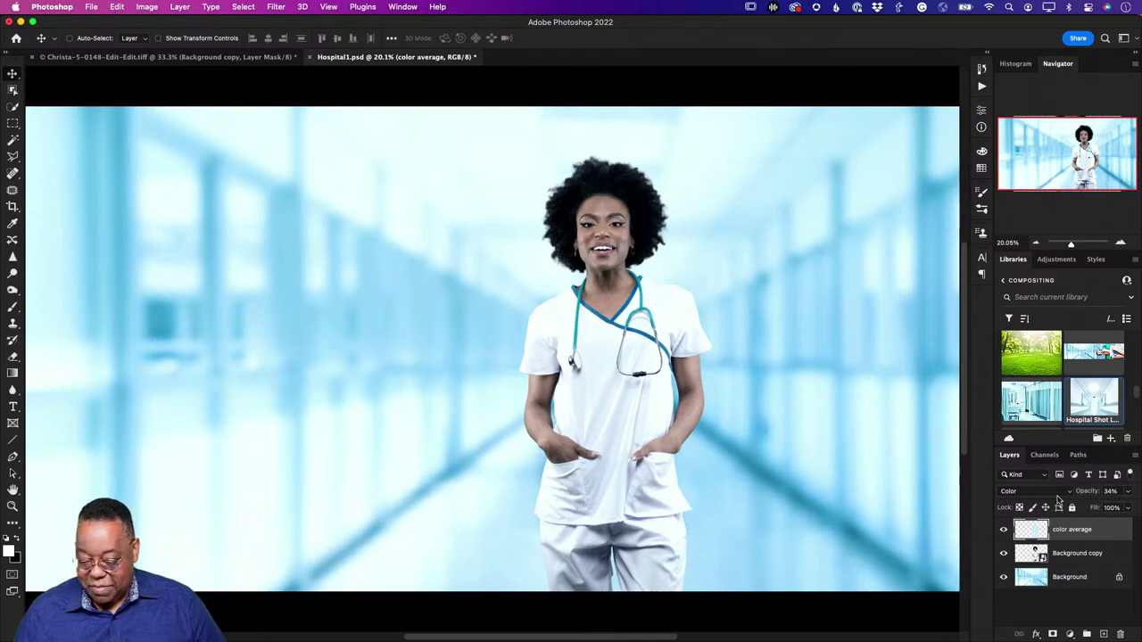
Step: Try color average opacity values between about 28% and 10%, comparing with the tint hidden
left_click_drag(1082, 496, 1076, 496)
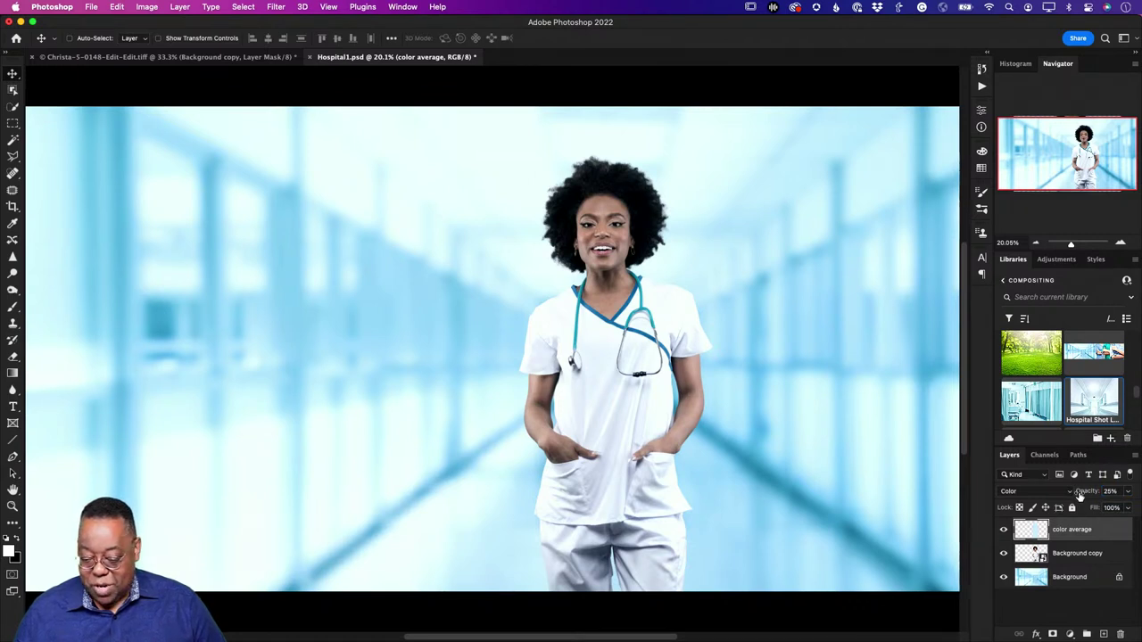
left_click_drag(1079, 496, 1074, 498)
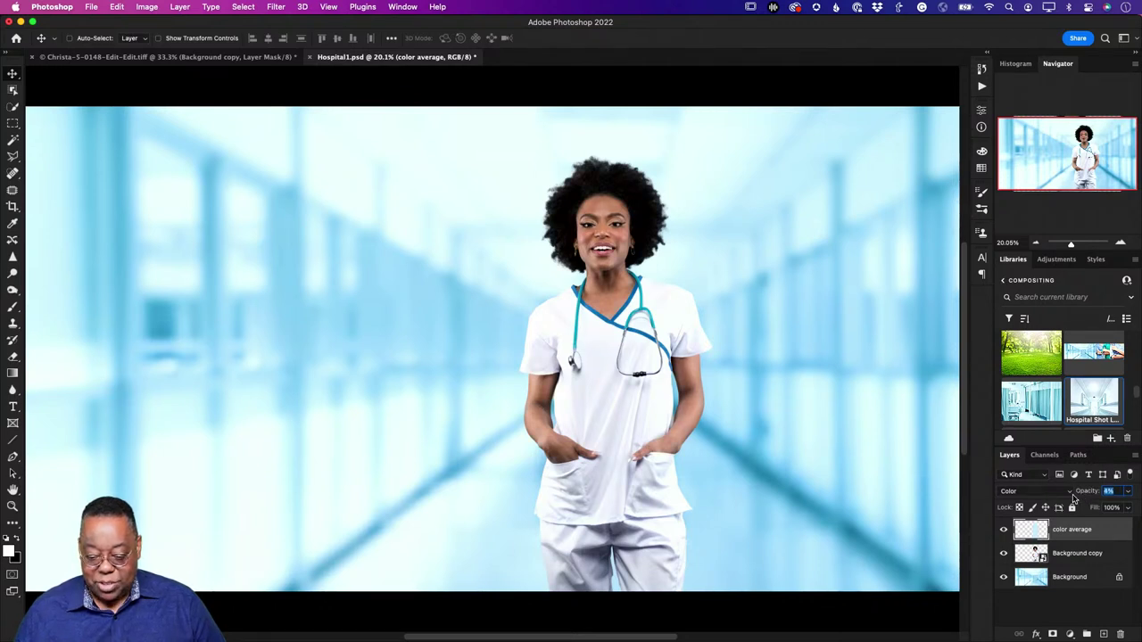
left_click_drag(1073, 498, 1084, 497)
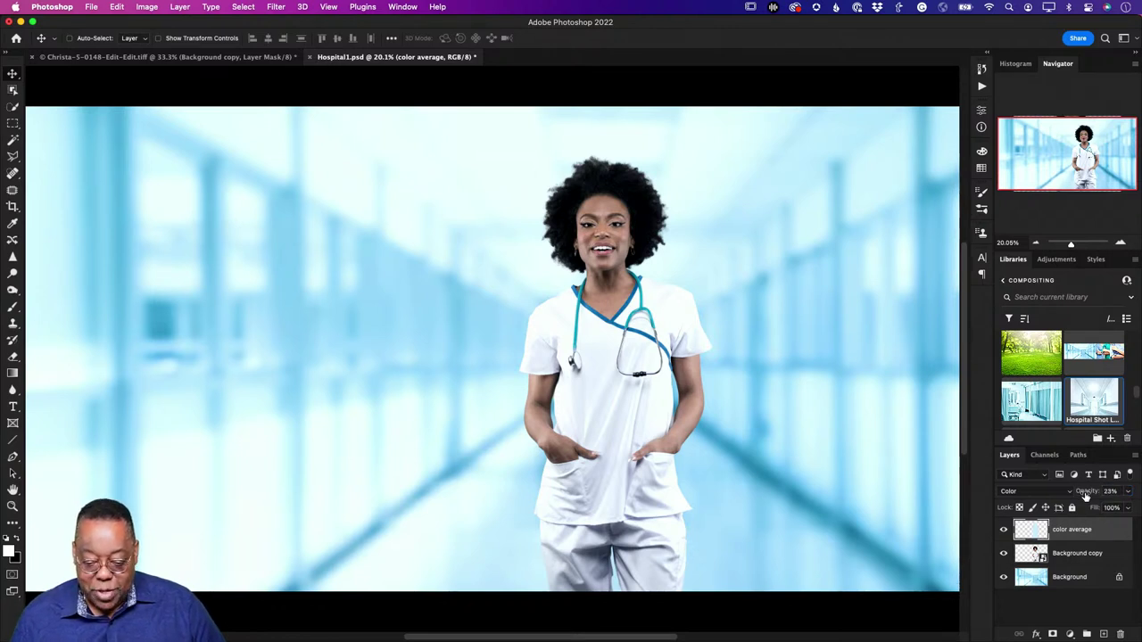
left_click(1004, 532)
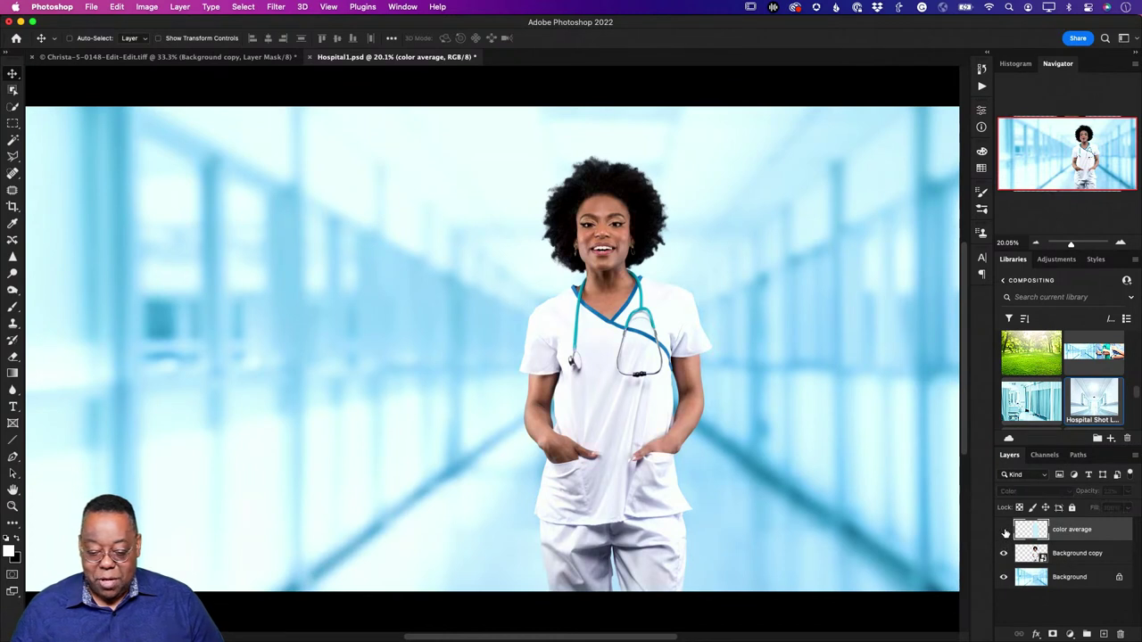
left_click(1005, 532)
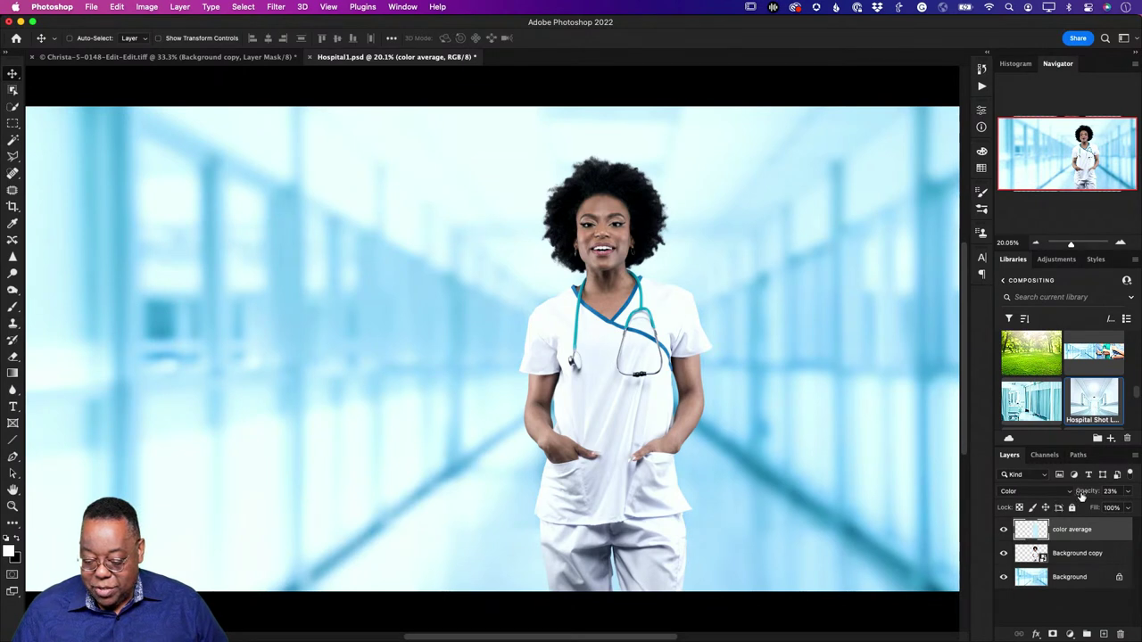
Step: Settle the tint at 20% opacity, hide color average, and select Background copy
left_click_drag(1083, 496, 1080, 497)
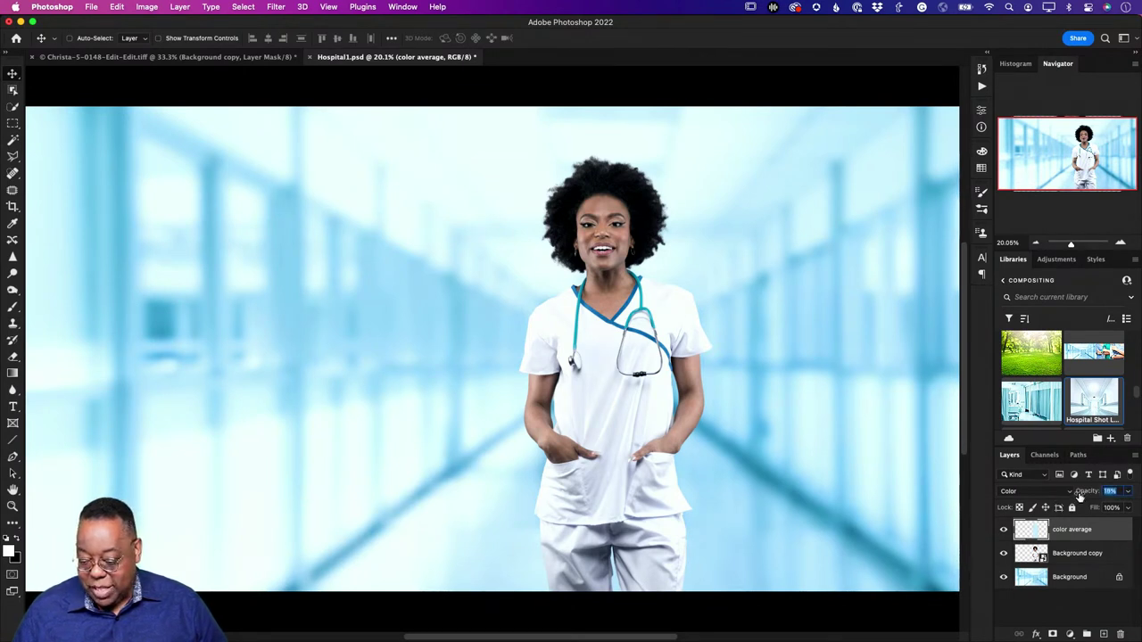
left_click_drag(1080, 497, 1082, 497)
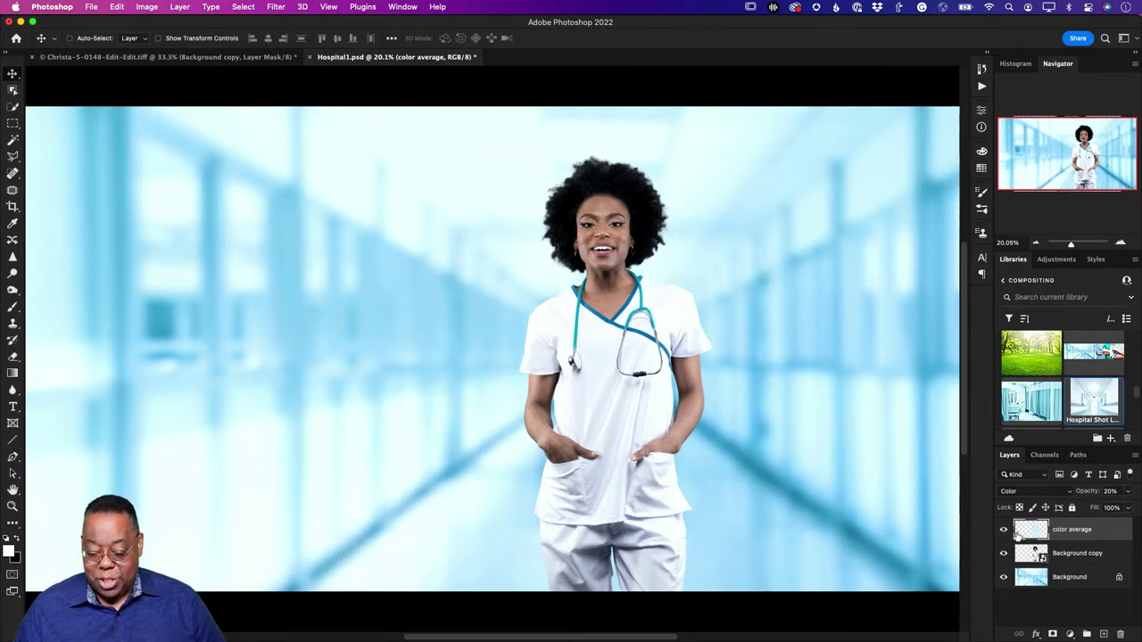
left_click(1003, 533)
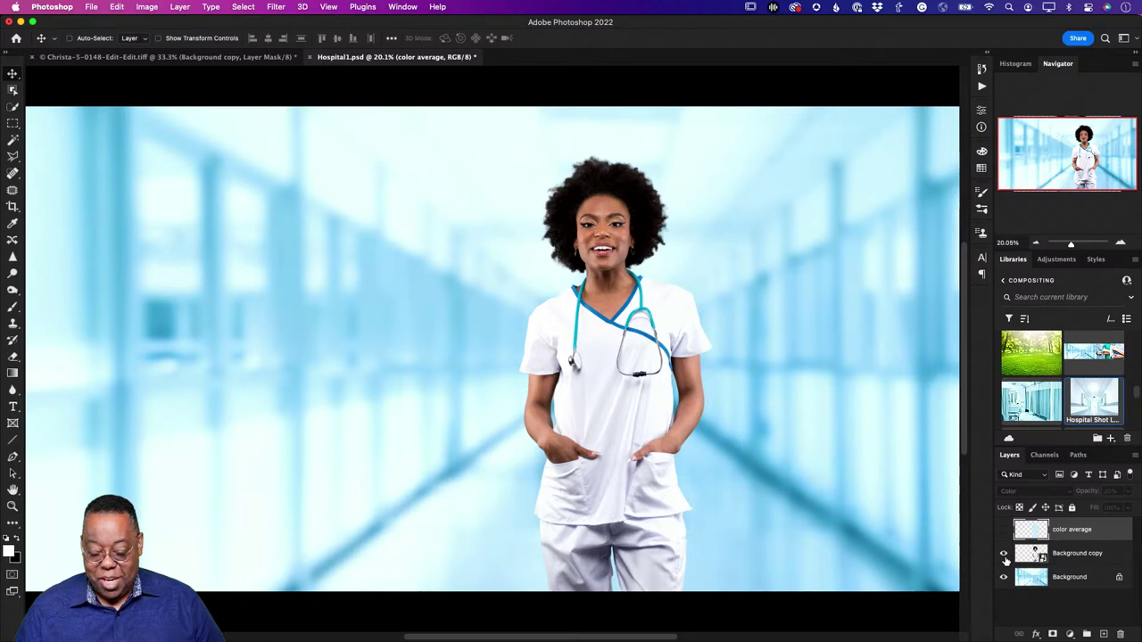
left_click(1025, 563)
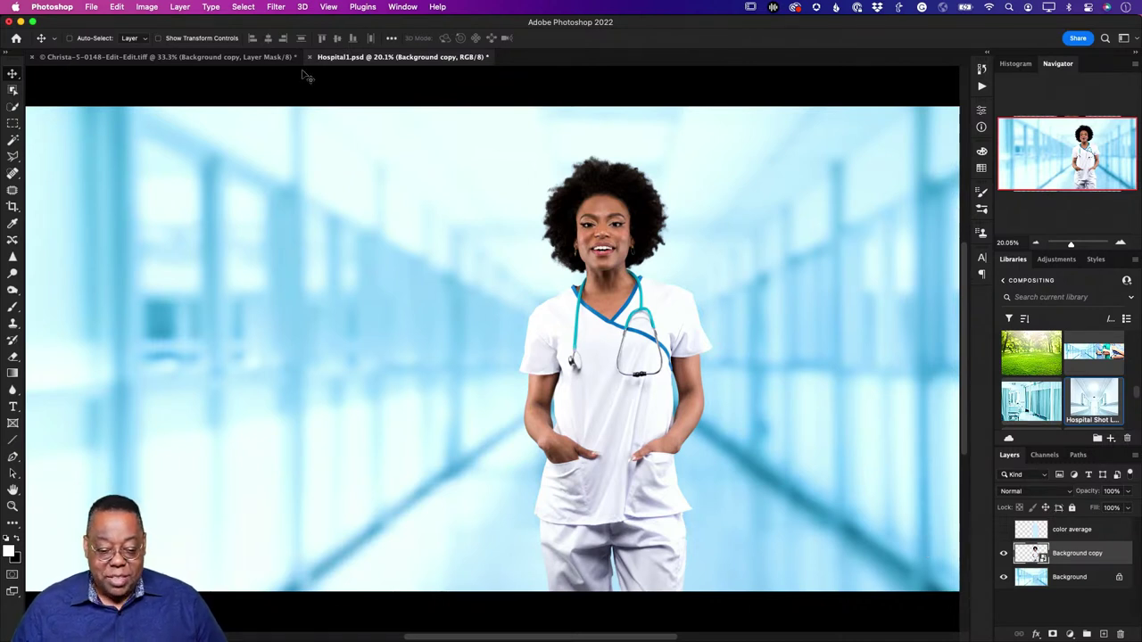
Step: Open Neural Filters, enable Harmonization, and open its reference layer dropdown
left_click(276, 7)
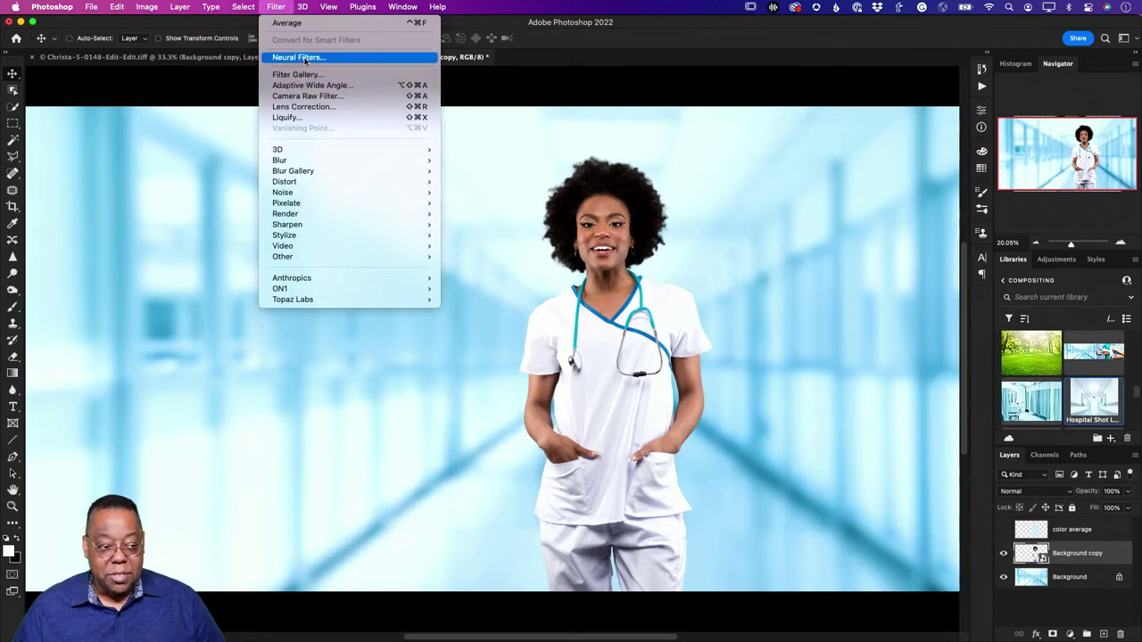
left_click(299, 57)
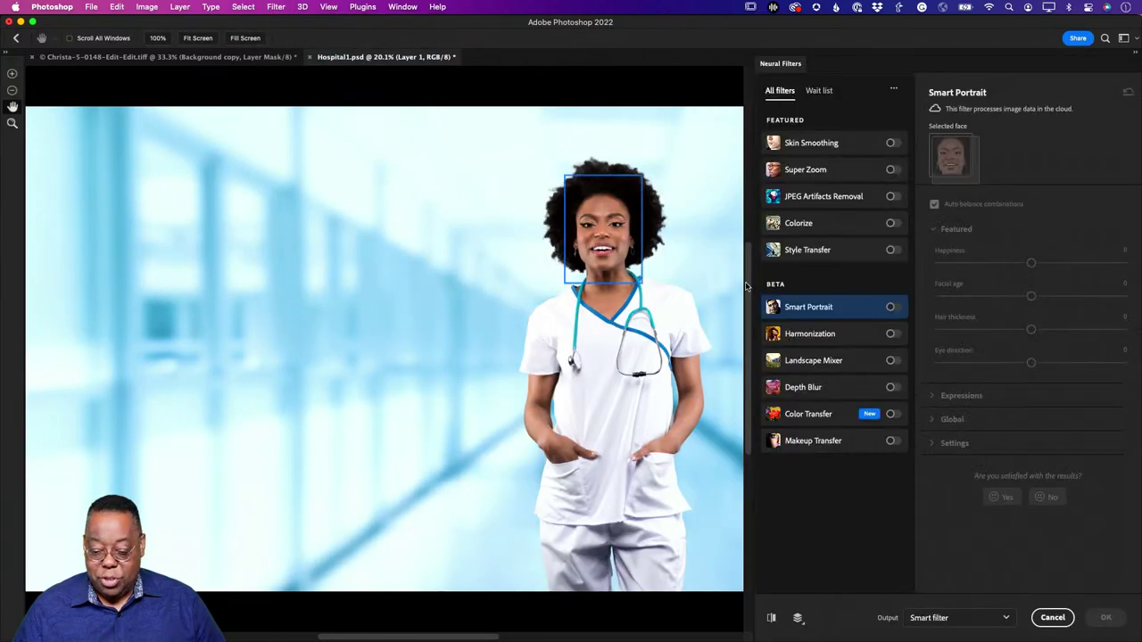
left_click(893, 335)
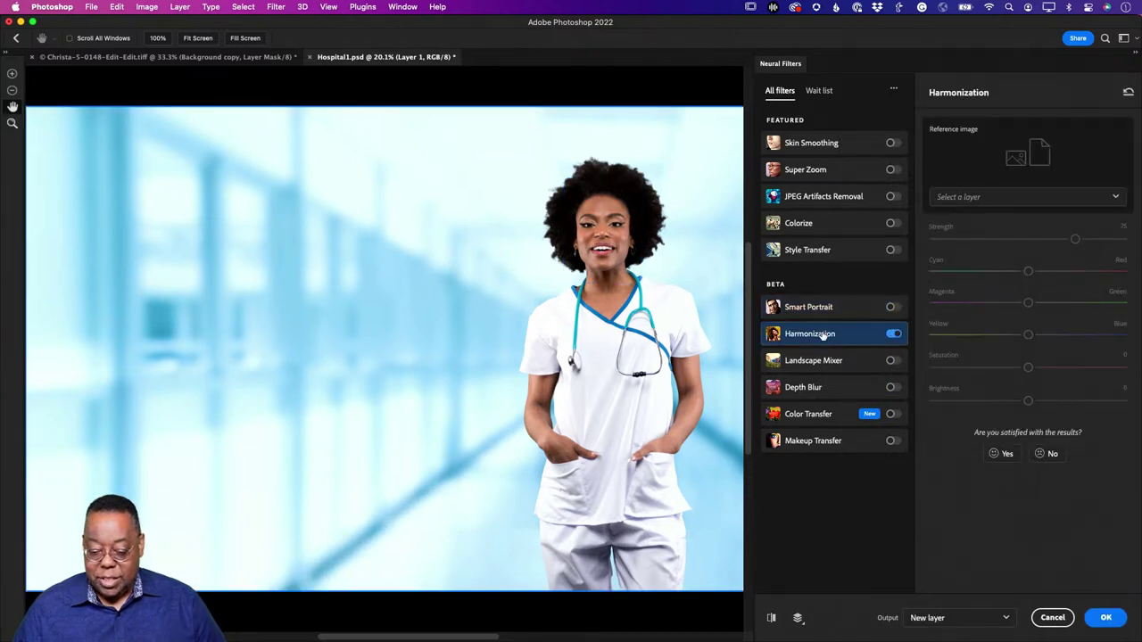
mouse_move(819, 336)
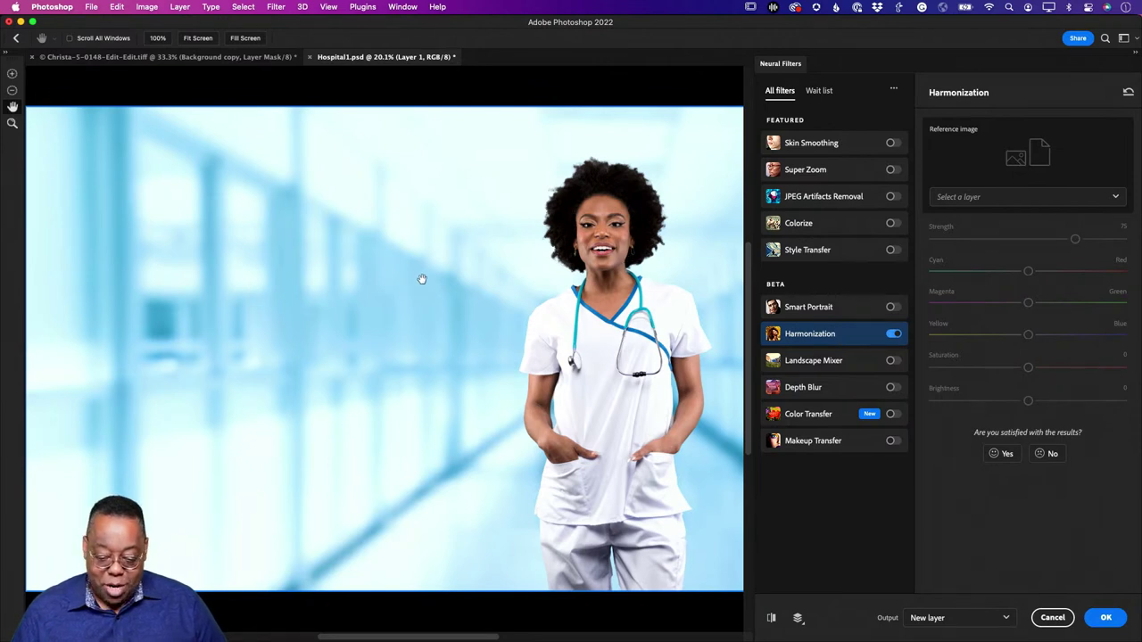
left_click(951, 196)
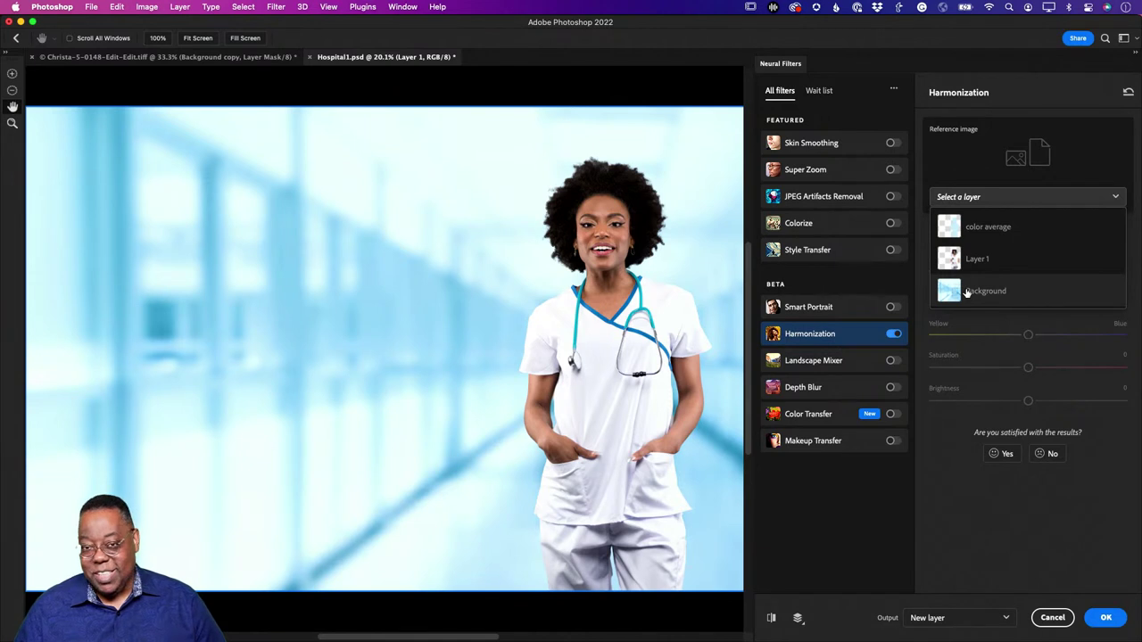
Step: Choose Background as the Harmonization reference and reduce Strength from 75 to 52
left_click(967, 293)
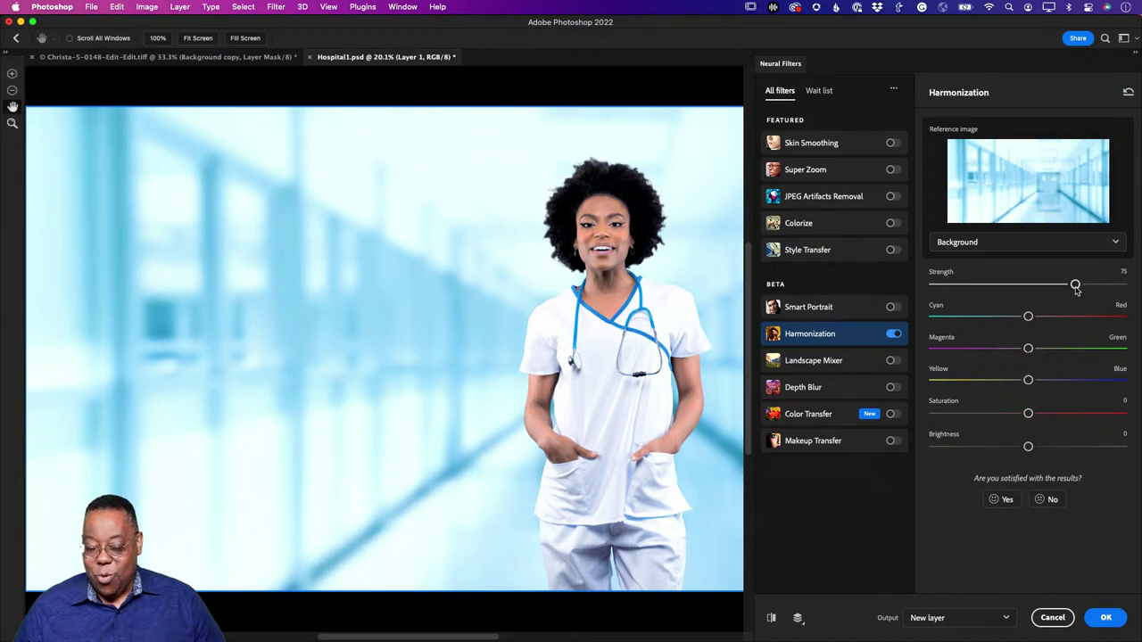
left_click_drag(1075, 288, 1031, 292)
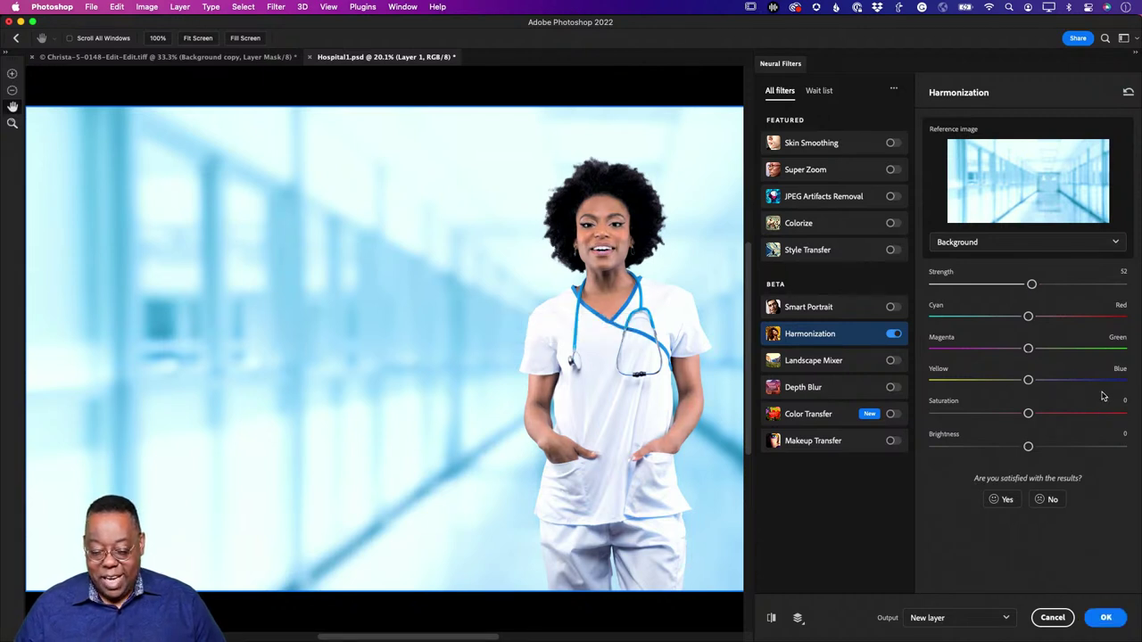
Step: Compare the Harmonization preview on and off, then lower Brightness to -14
left_click(771, 618)
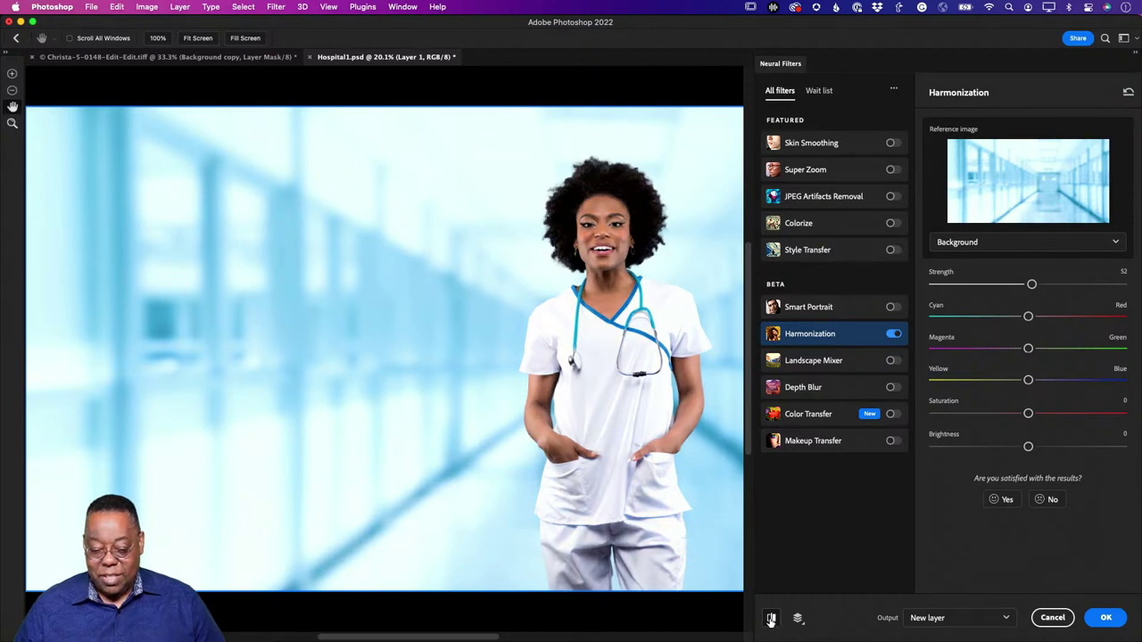
left_click(771, 618)
left_click(771, 618)
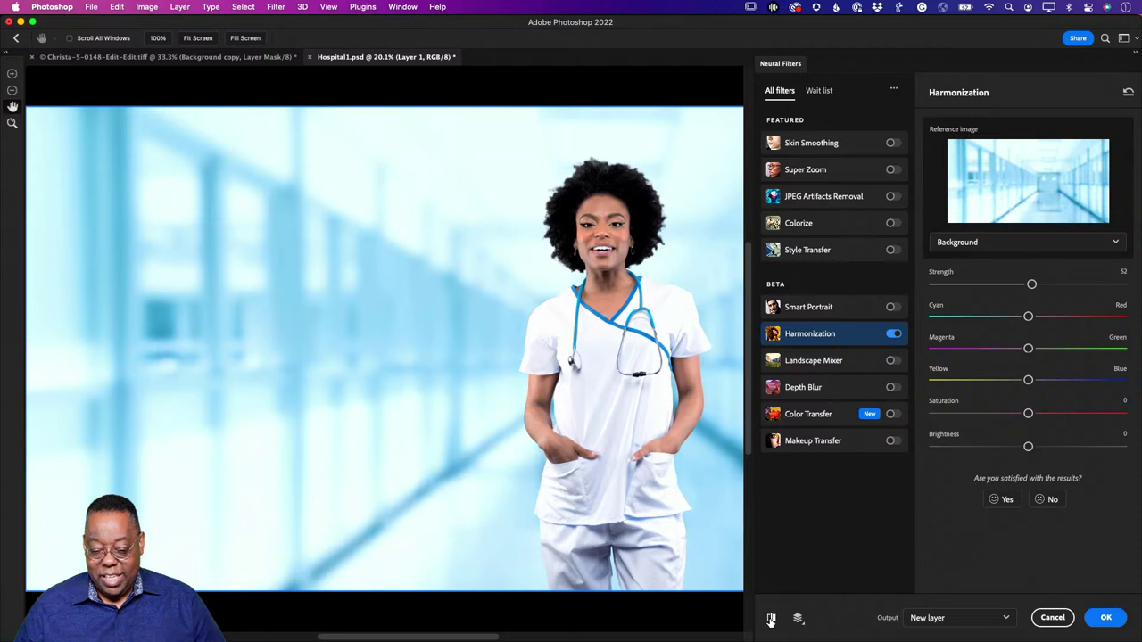
left_click(771, 619)
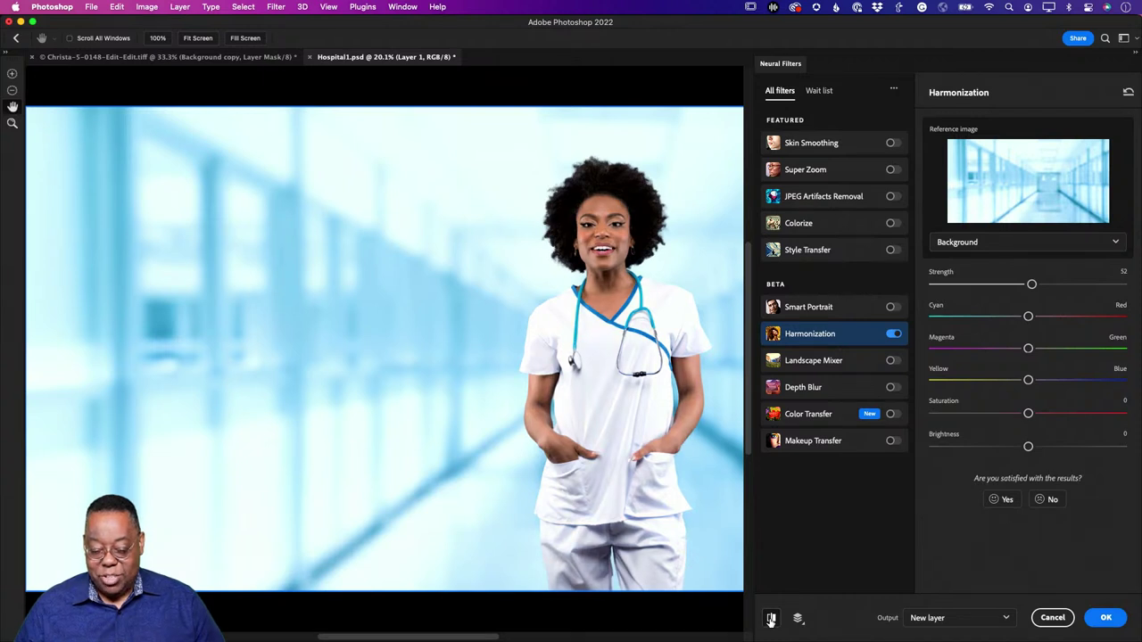
left_click(771, 618)
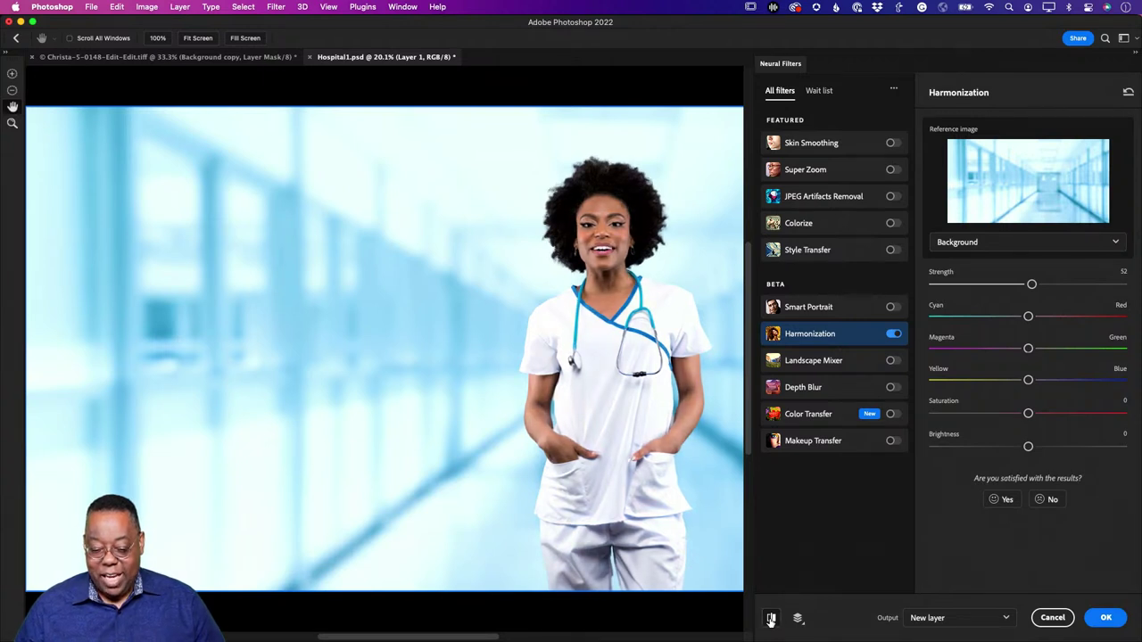
left_click(770, 618)
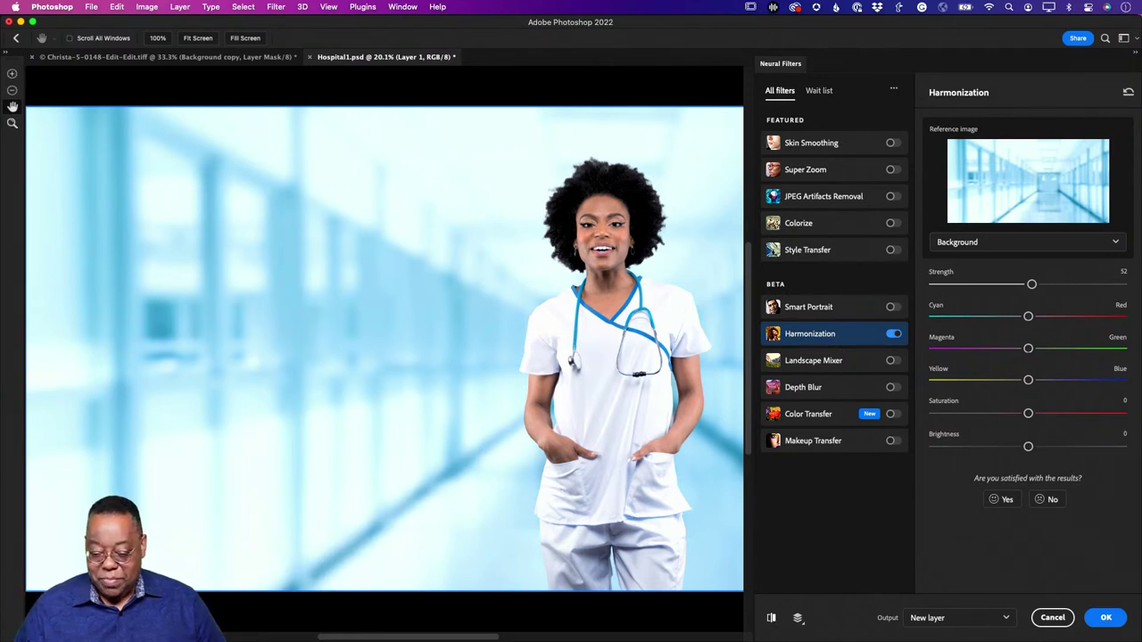
left_click(772, 619)
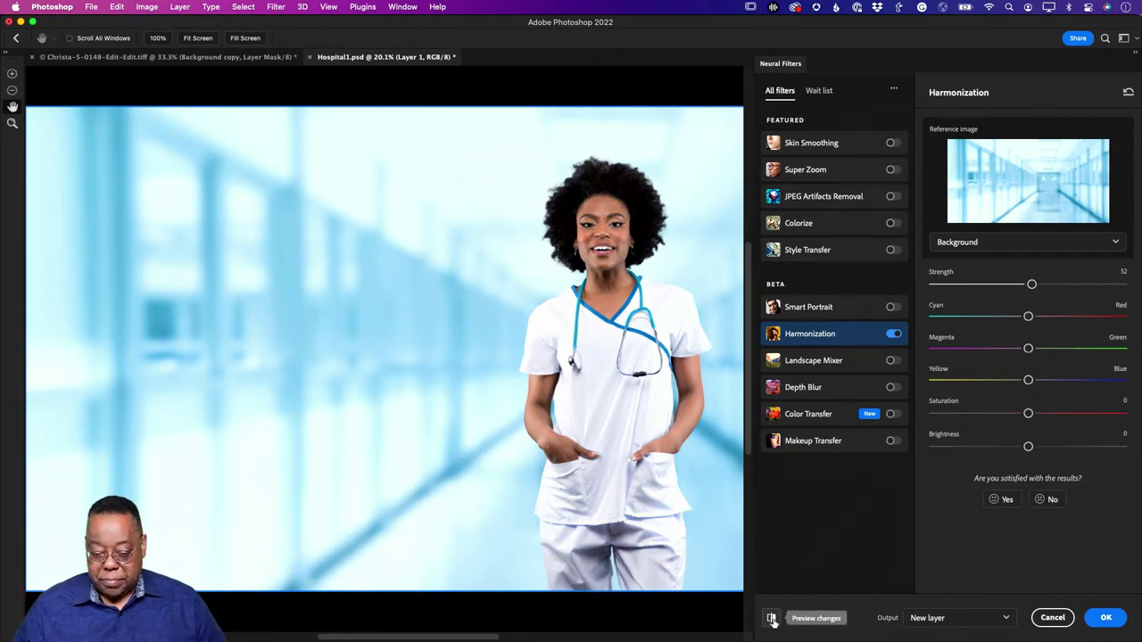
left_click(772, 620)
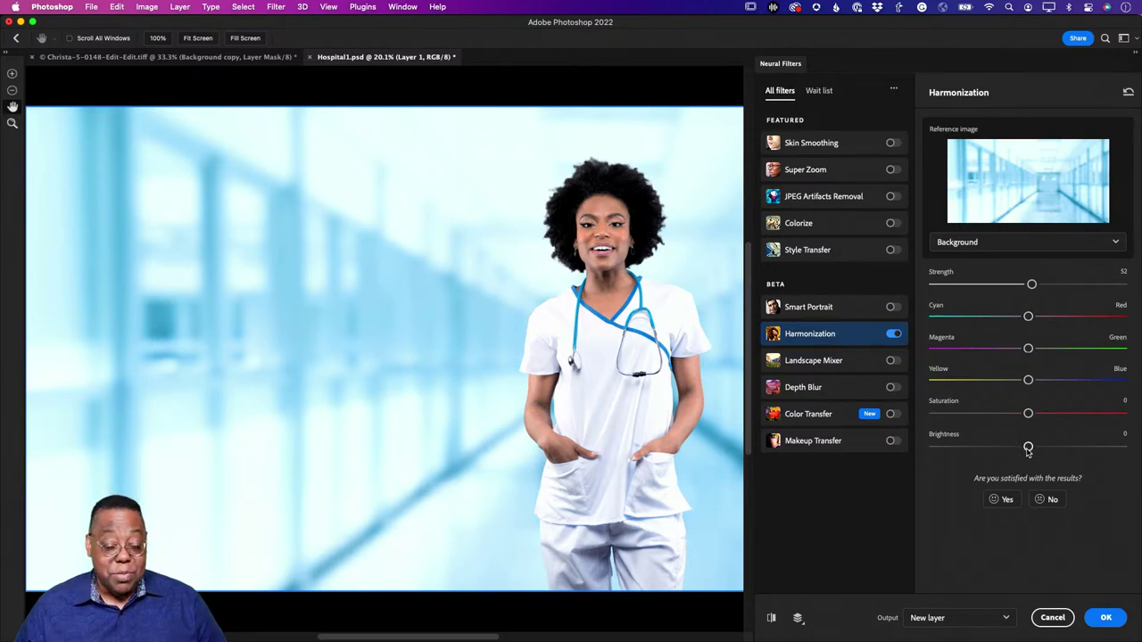
left_click_drag(1027, 450, 1001, 454)
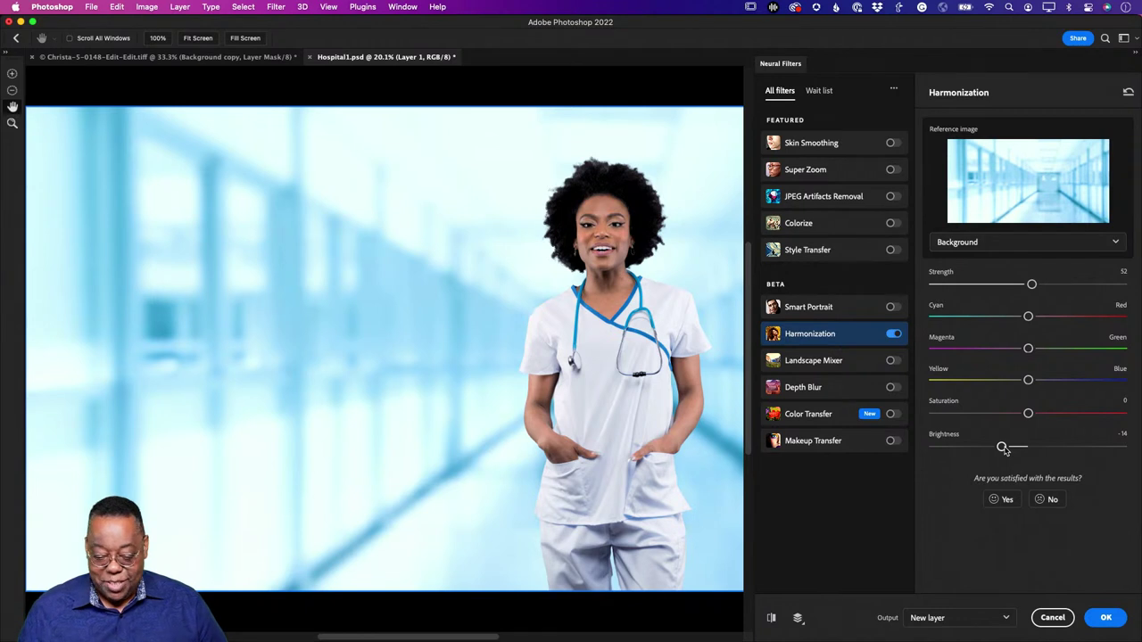
Step: Apply Harmonization as a new Layer 1 and toggle its visibility to compare
left_click(1105, 619)
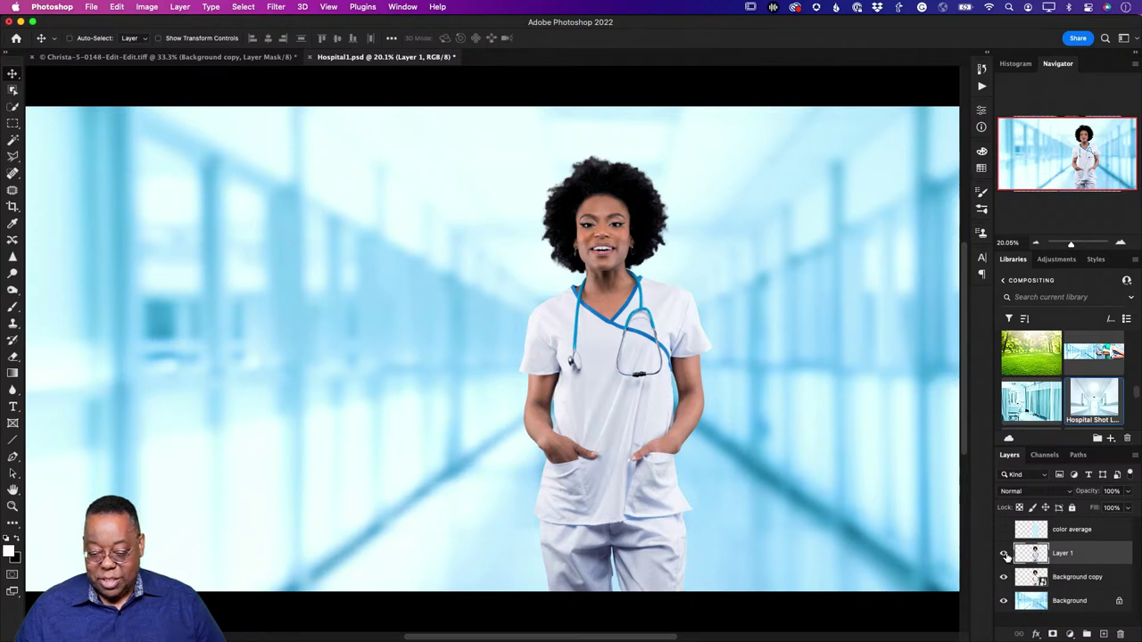
left_click(1004, 554)
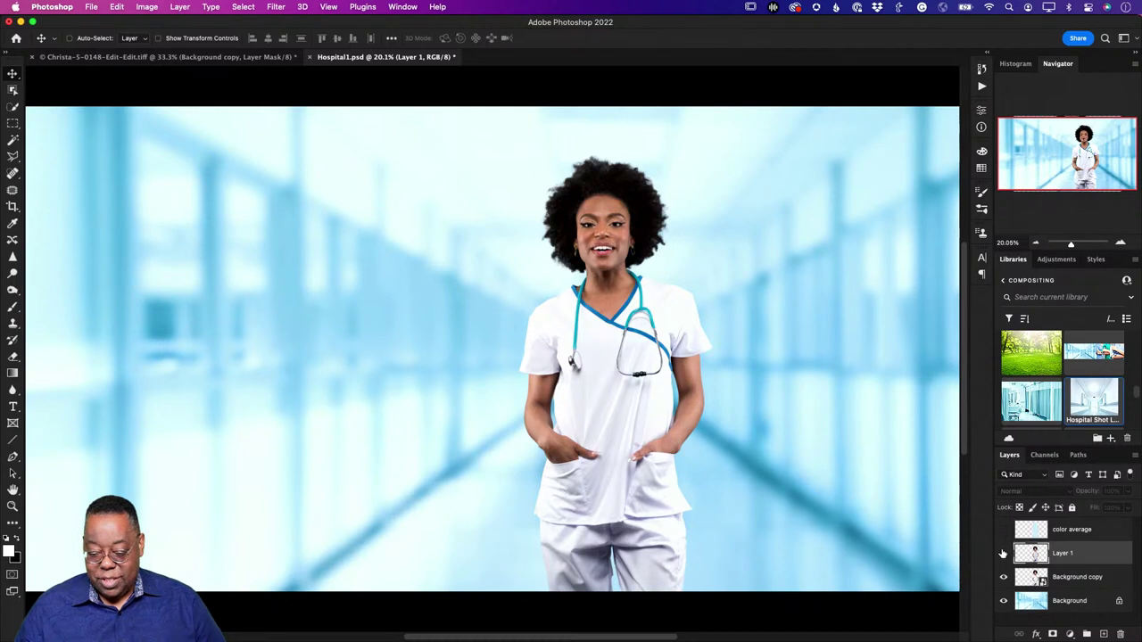
left_click(1004, 554)
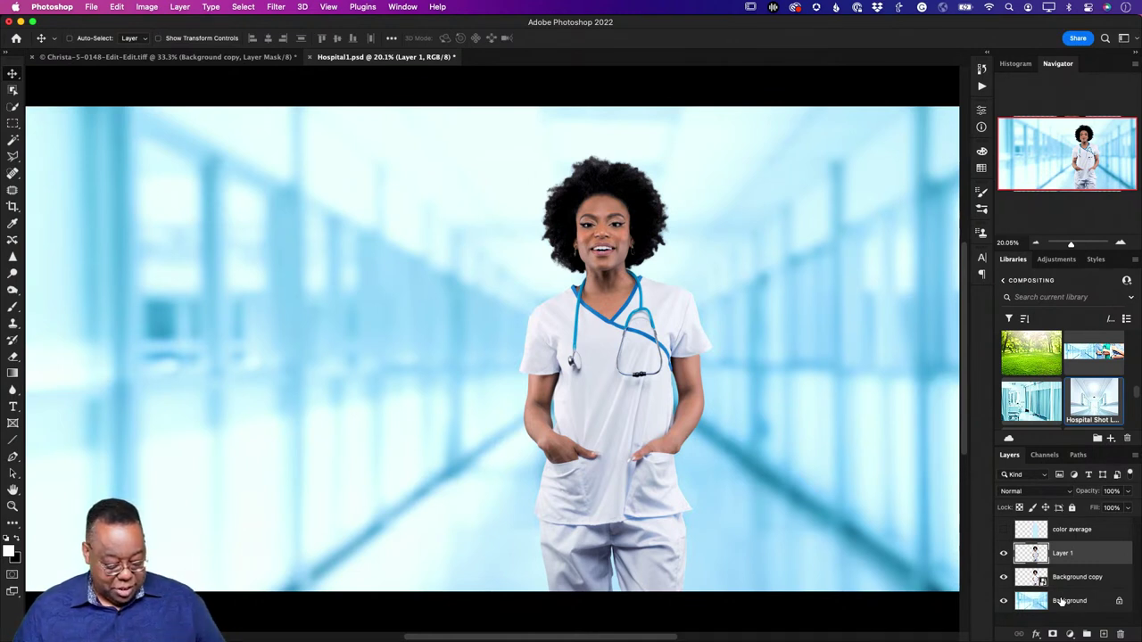
Step: Stamp visible layers into a new layer, move it above color average, and name it Composite
key("ctrl")
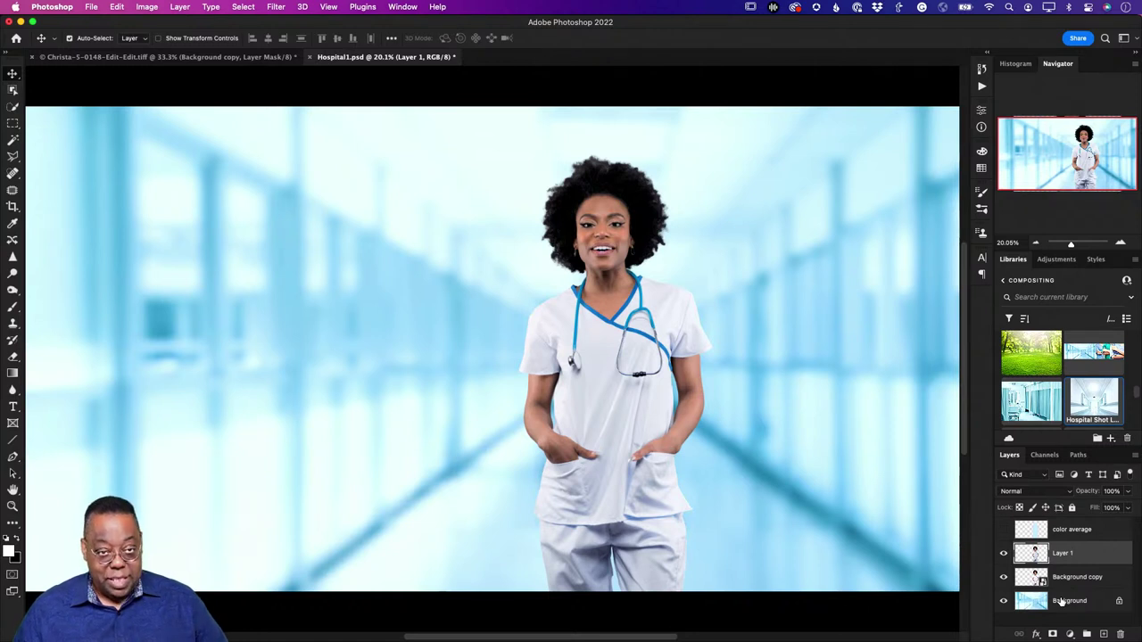
key("ctrl+alt+shift+e")
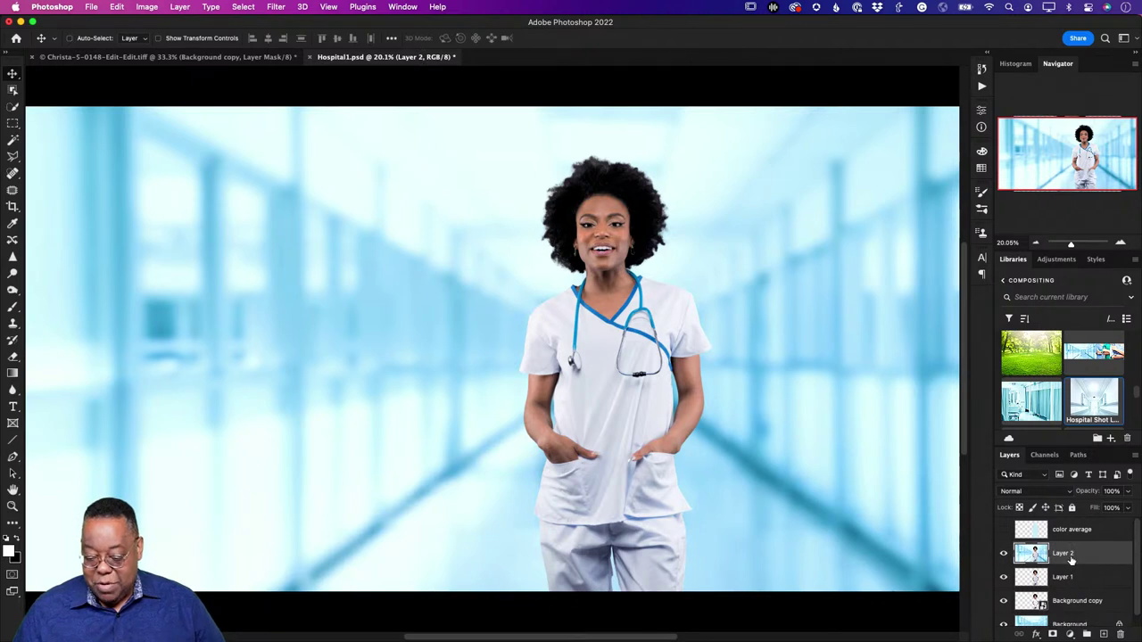
left_click_drag(1070, 558, 1069, 526)
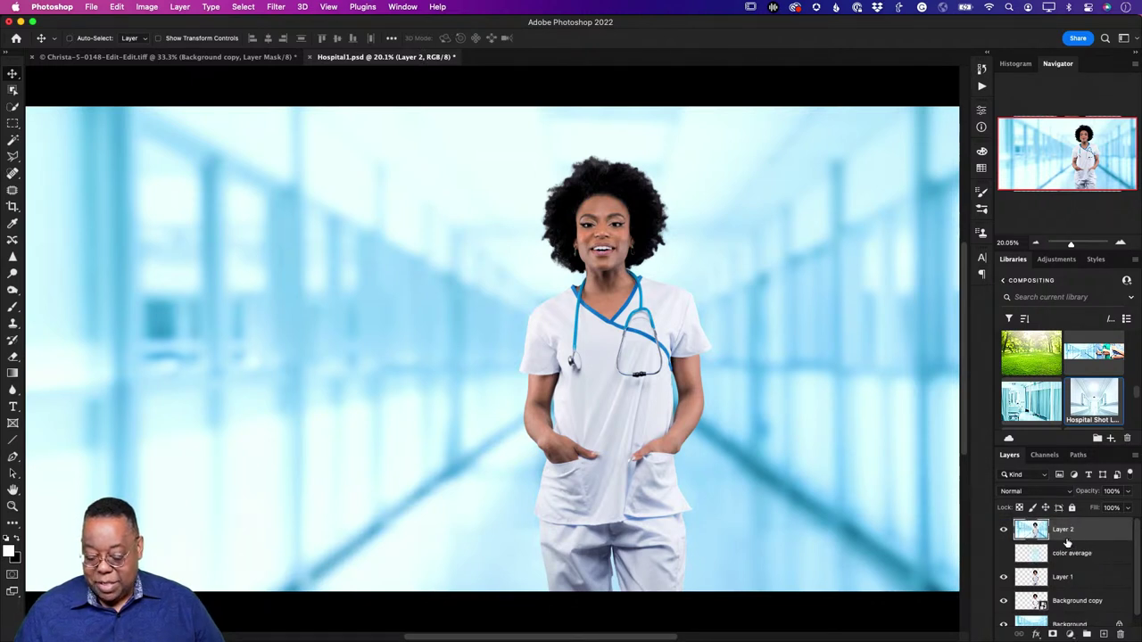
double_click(1063, 529)
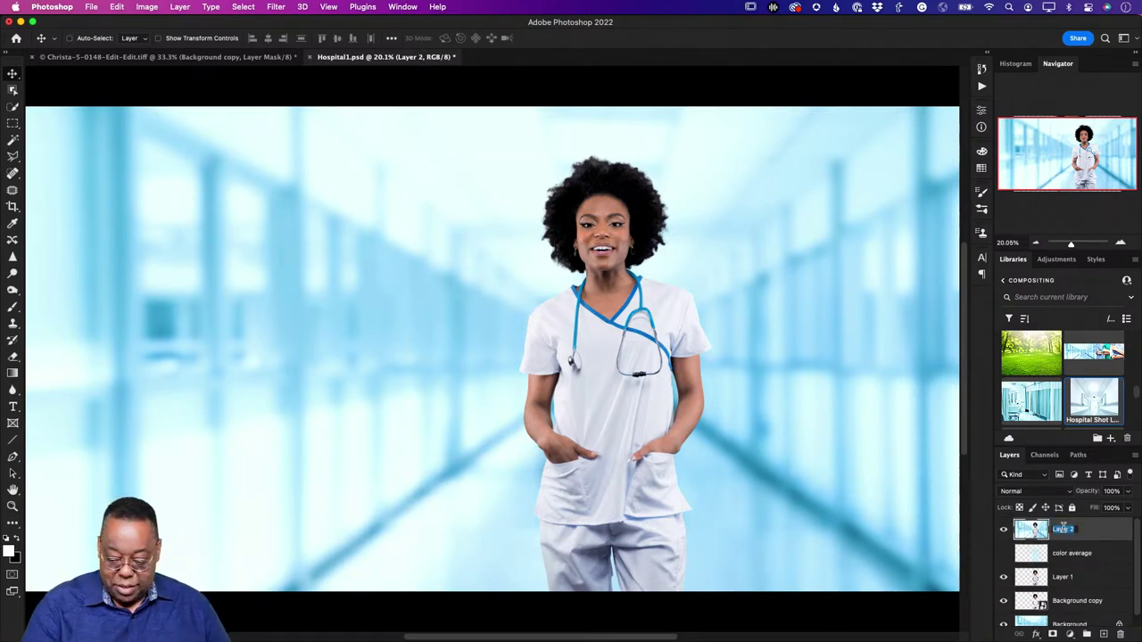
type("Comp")
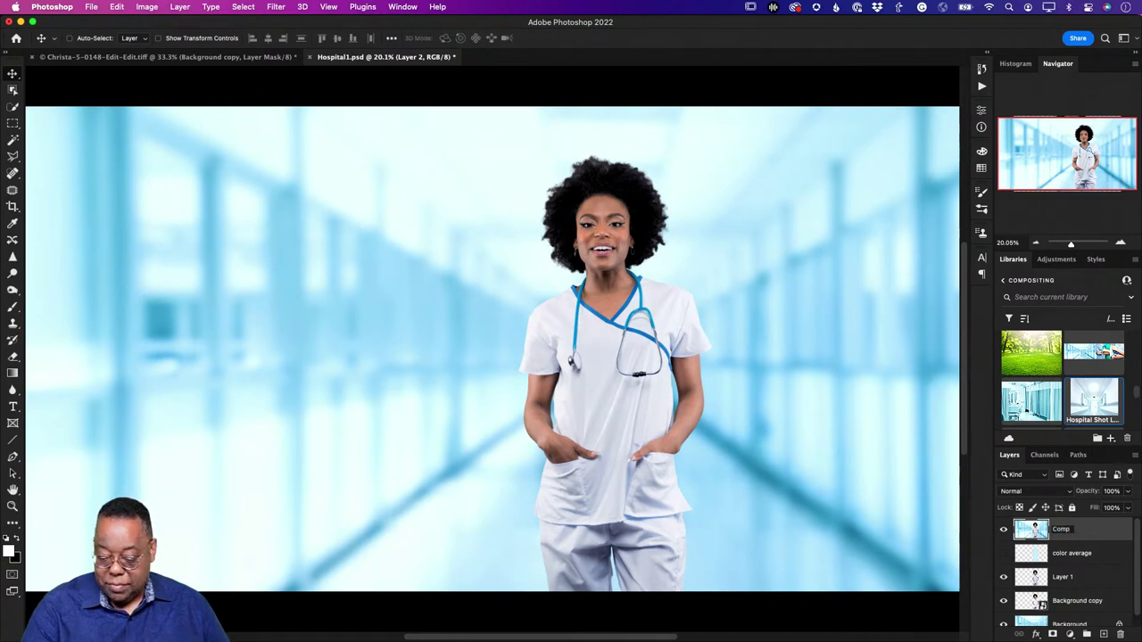
type("osit")
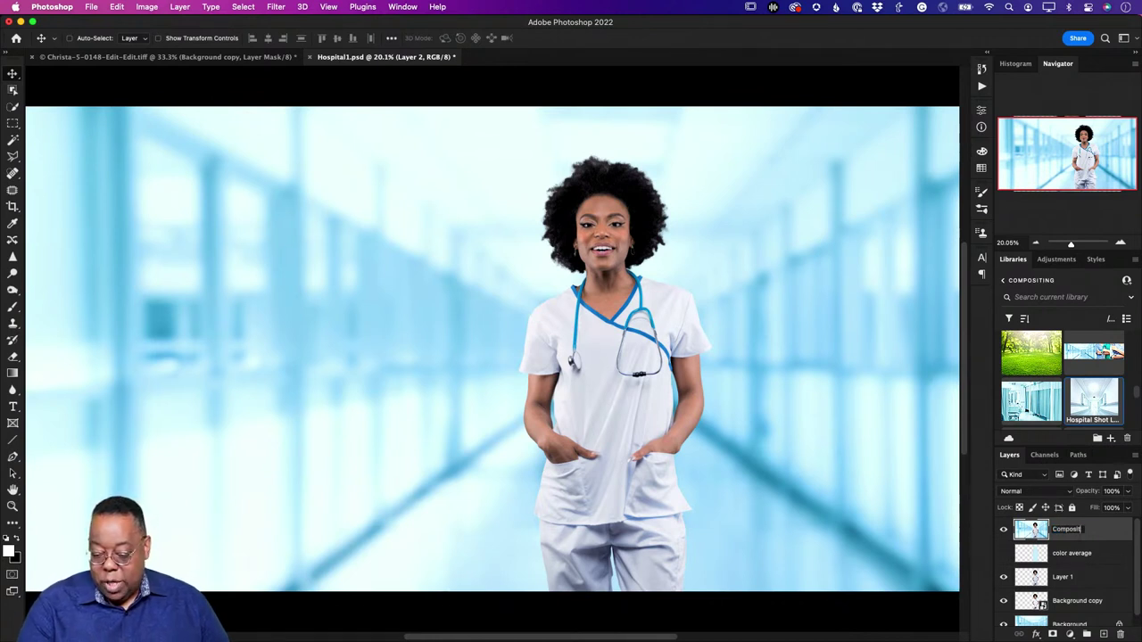
type("e")
key("Return")
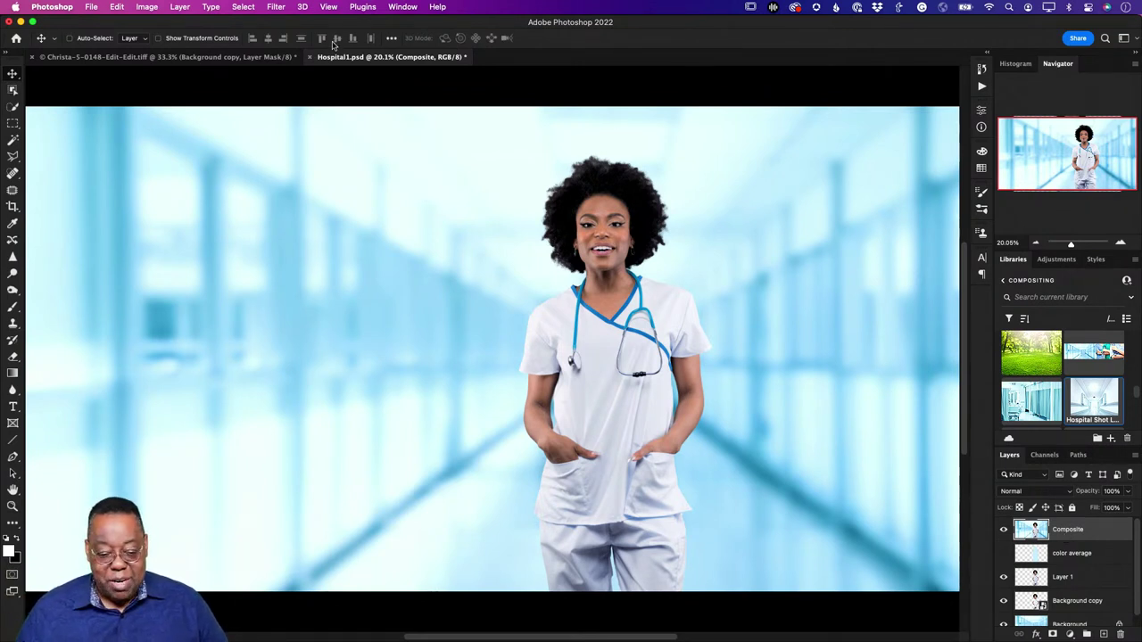
left_click(277, 7)
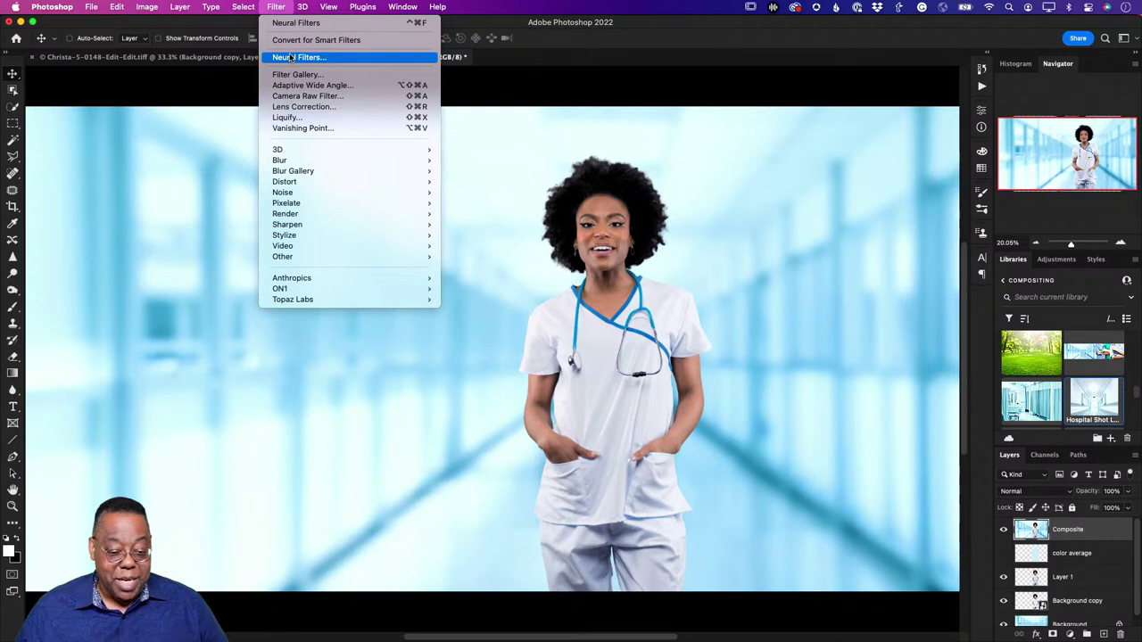
left_click(276, 6)
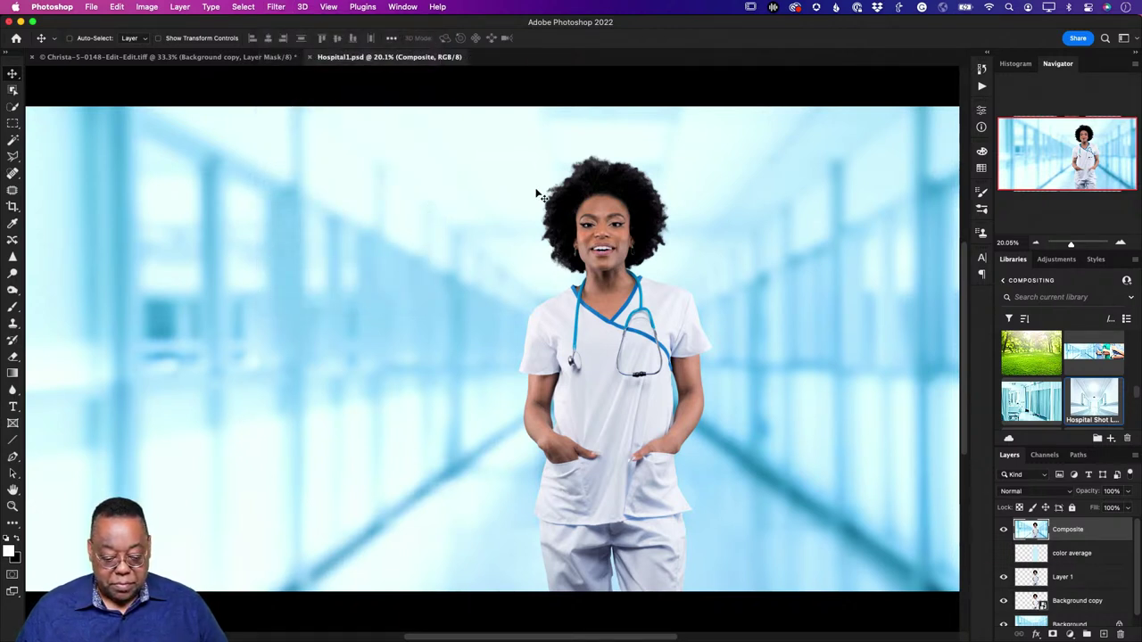
key("super+Tab")
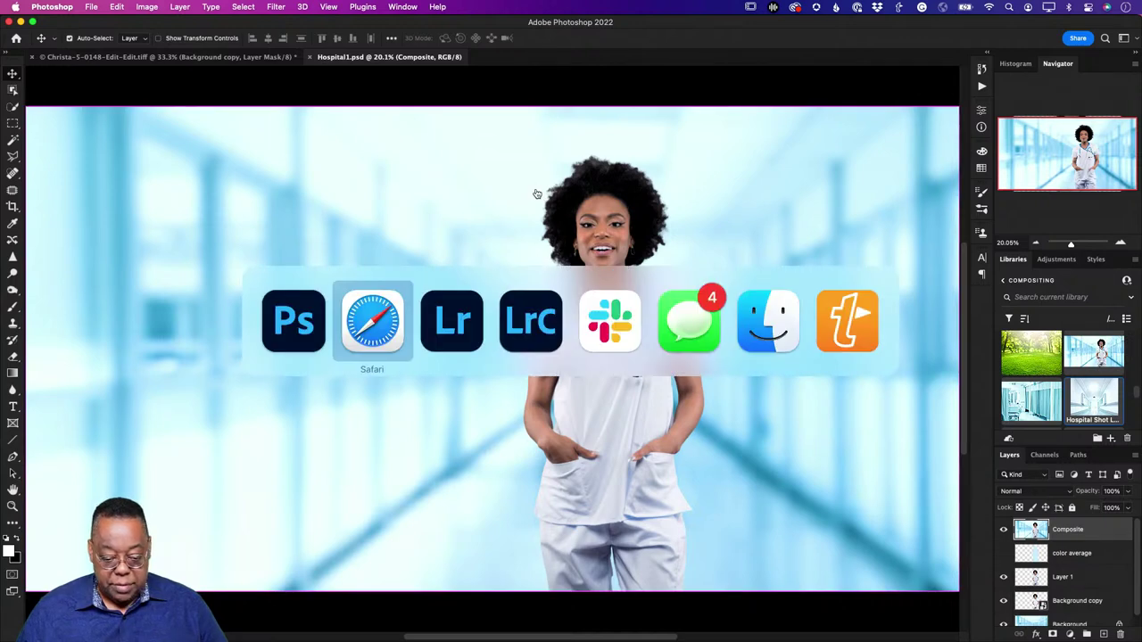
key("super+Tab")
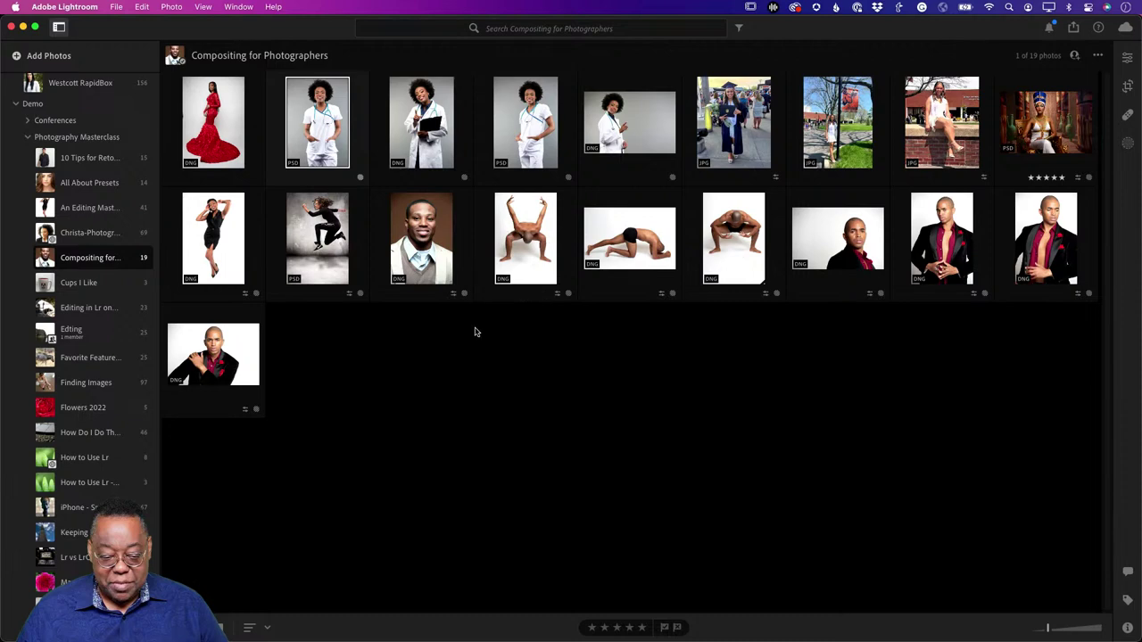
left_click(468, 357)
key("super+Tab")
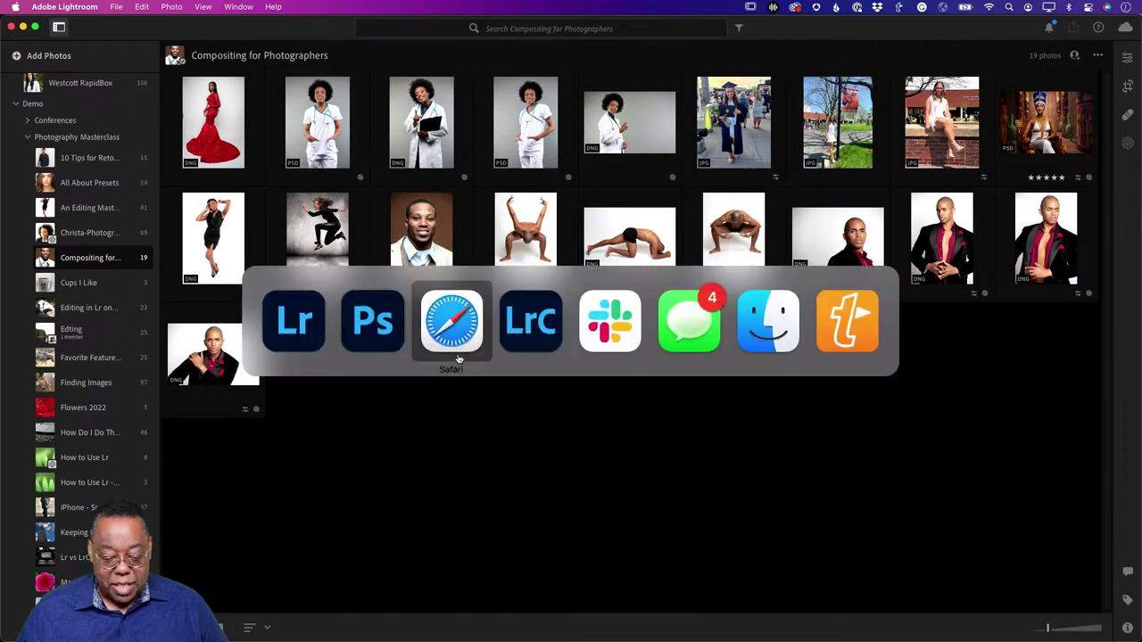
left_click(525, 348)
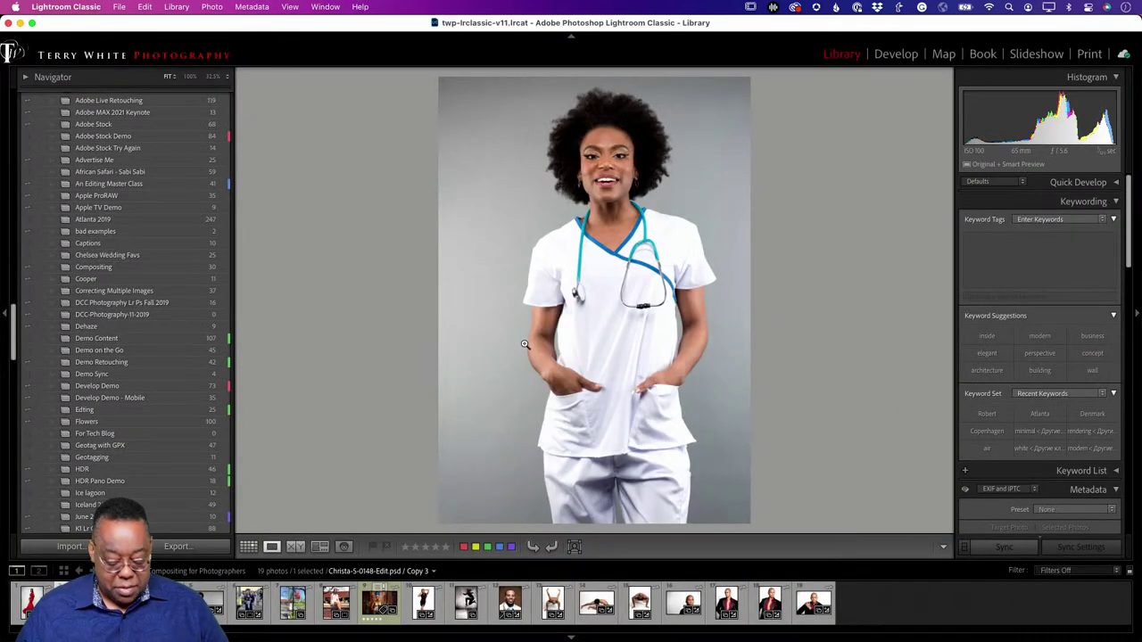
key("g")
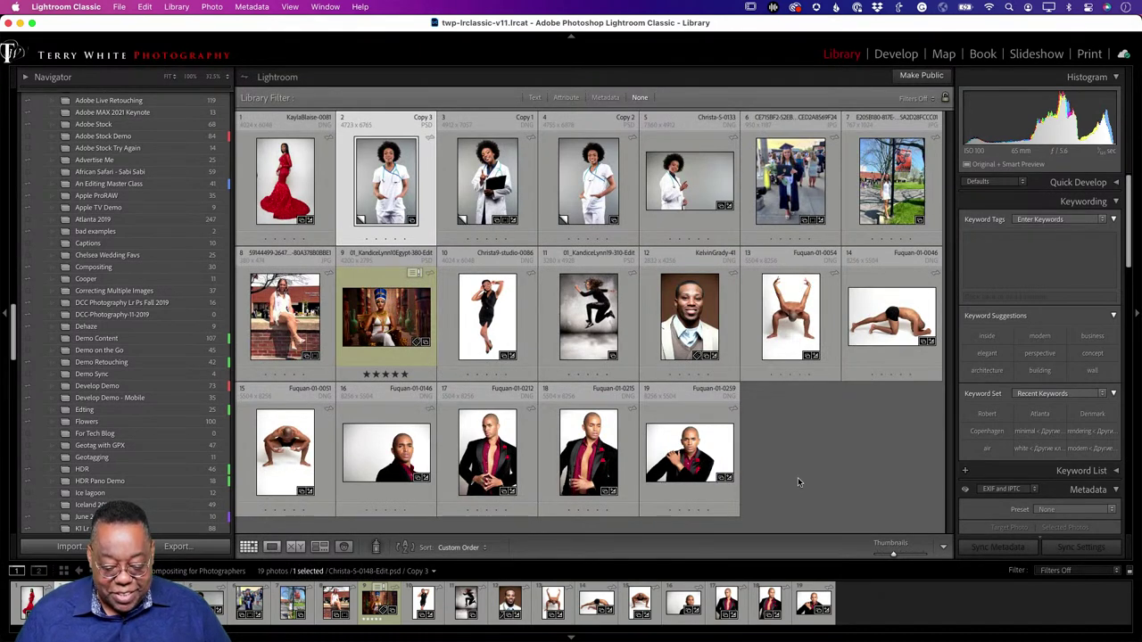
left_click(811, 452)
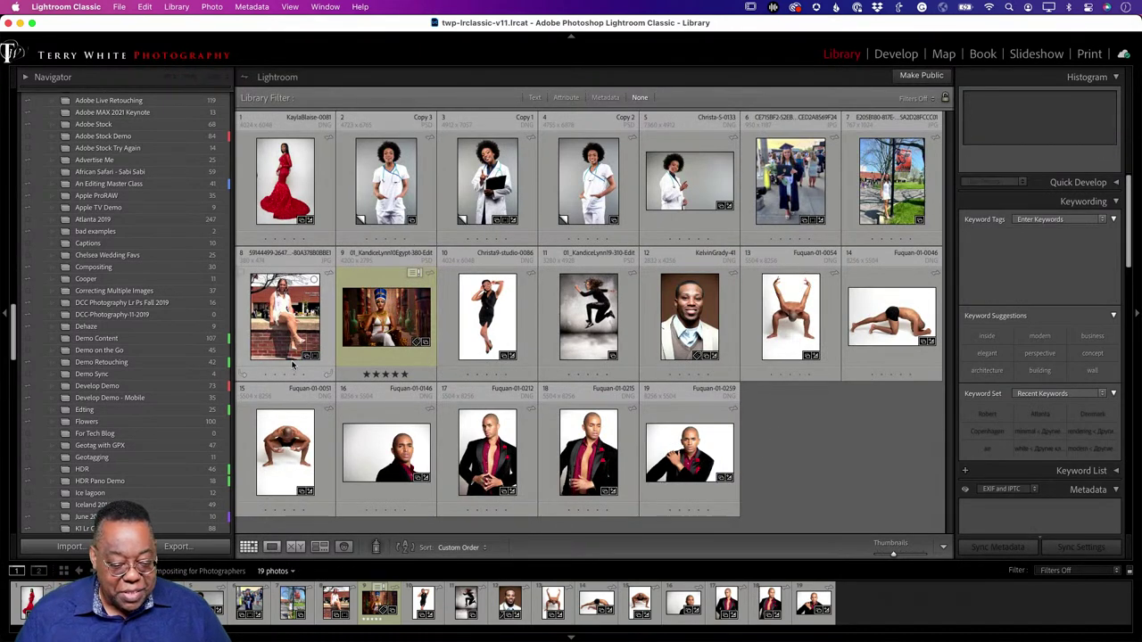
key("super+Tab")
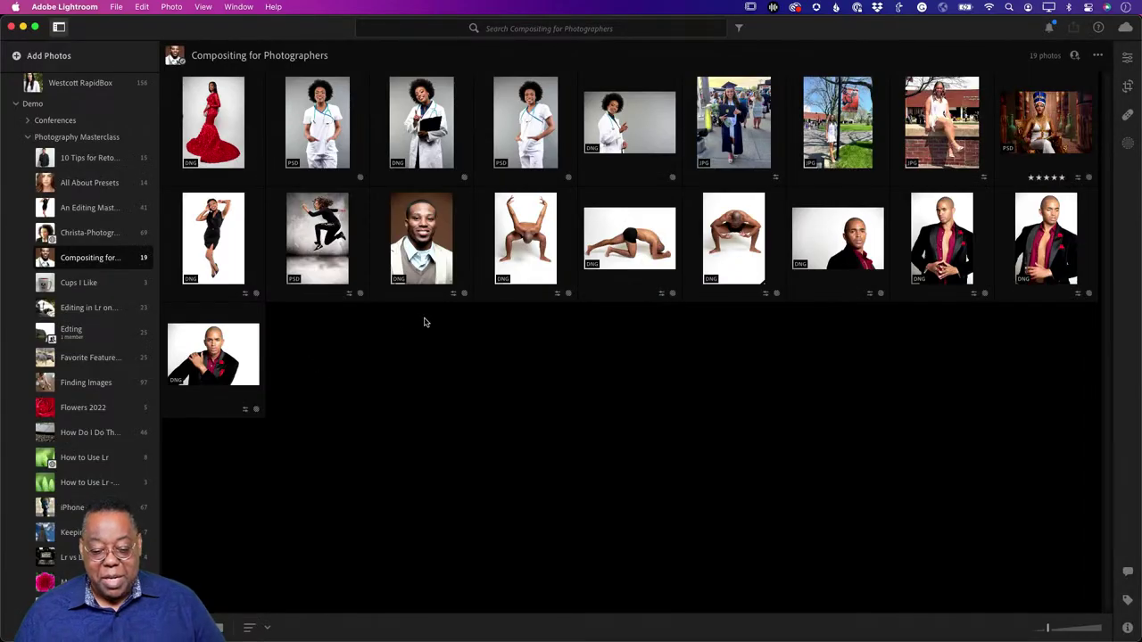
key("super+Tab")
key("super+Tab")
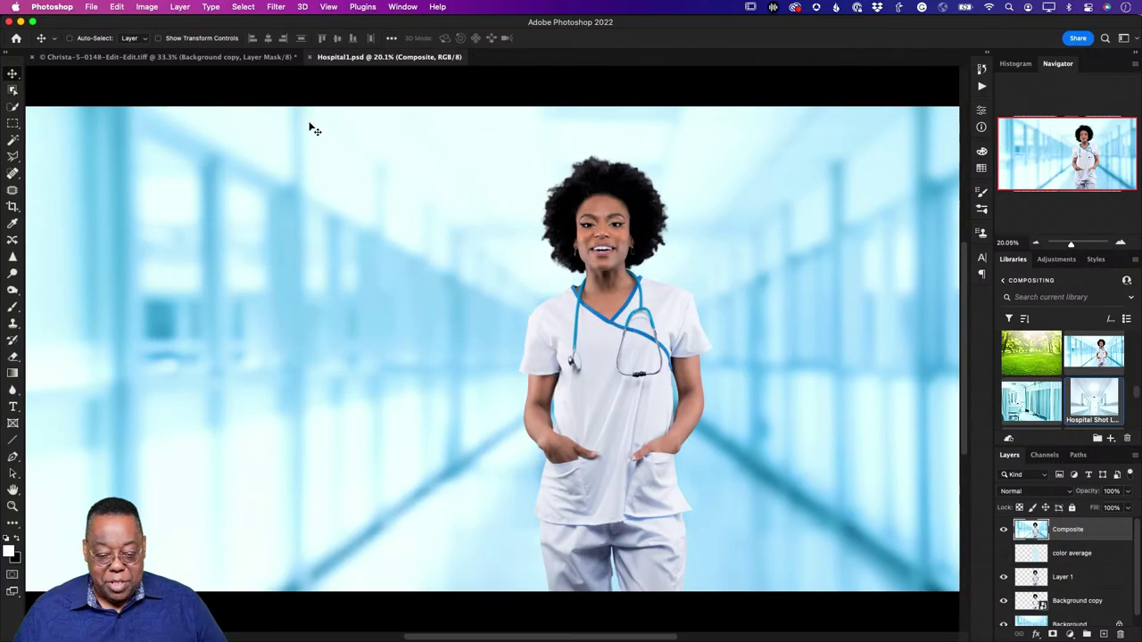
Step: Convert the Composite layer for Smart Filters and open the Camera Raw Filter on it
left_click(274, 7)
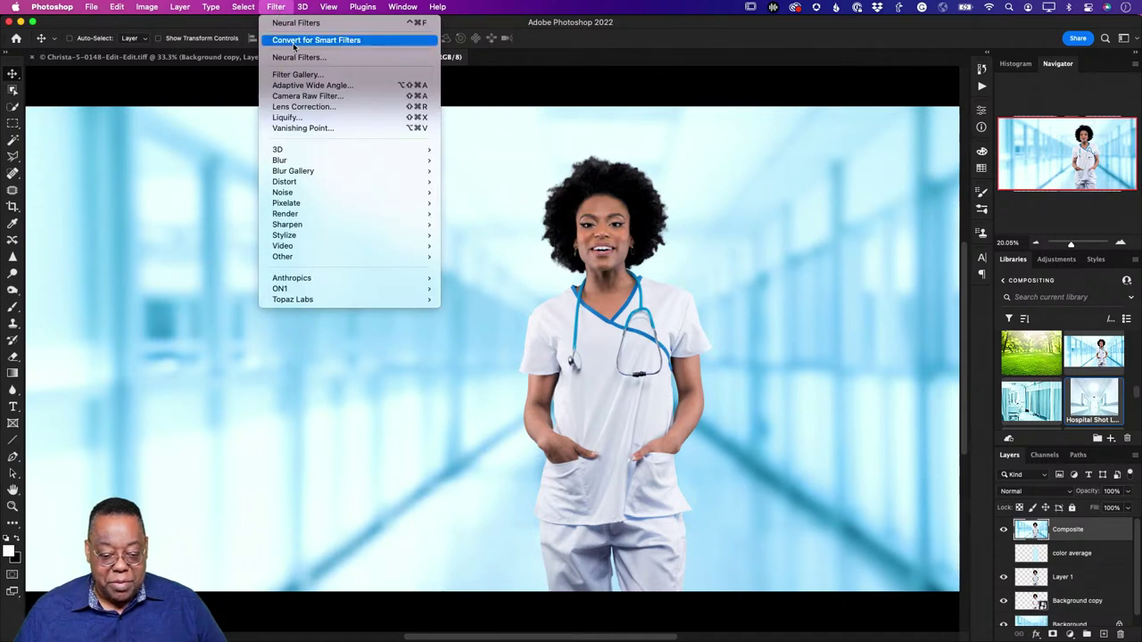
left_click(293, 42)
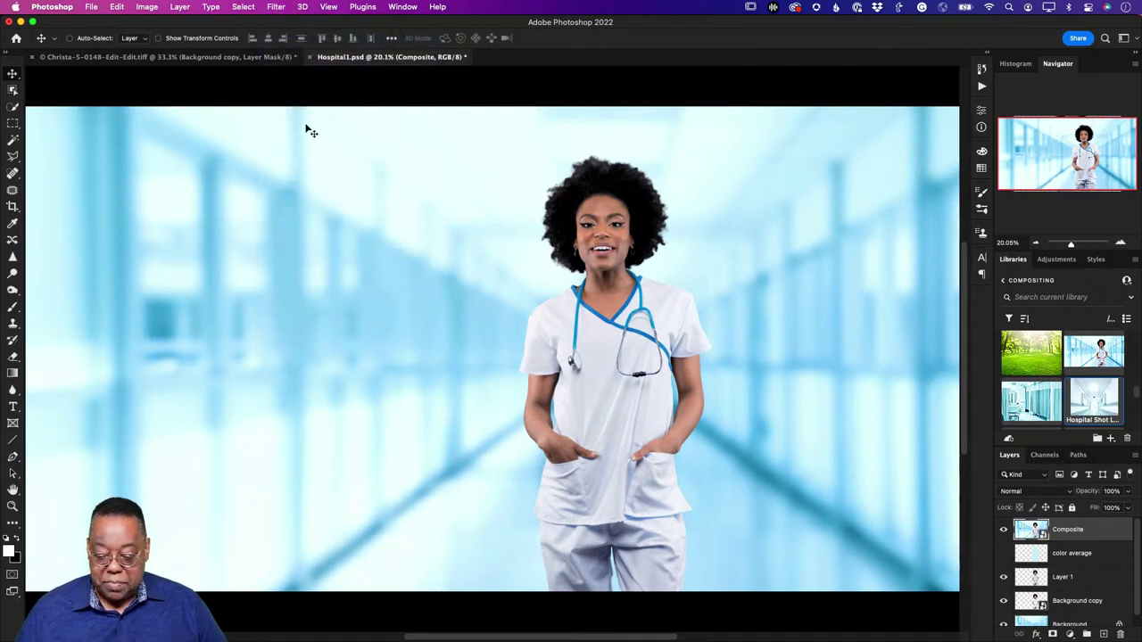
left_click(279, 8)
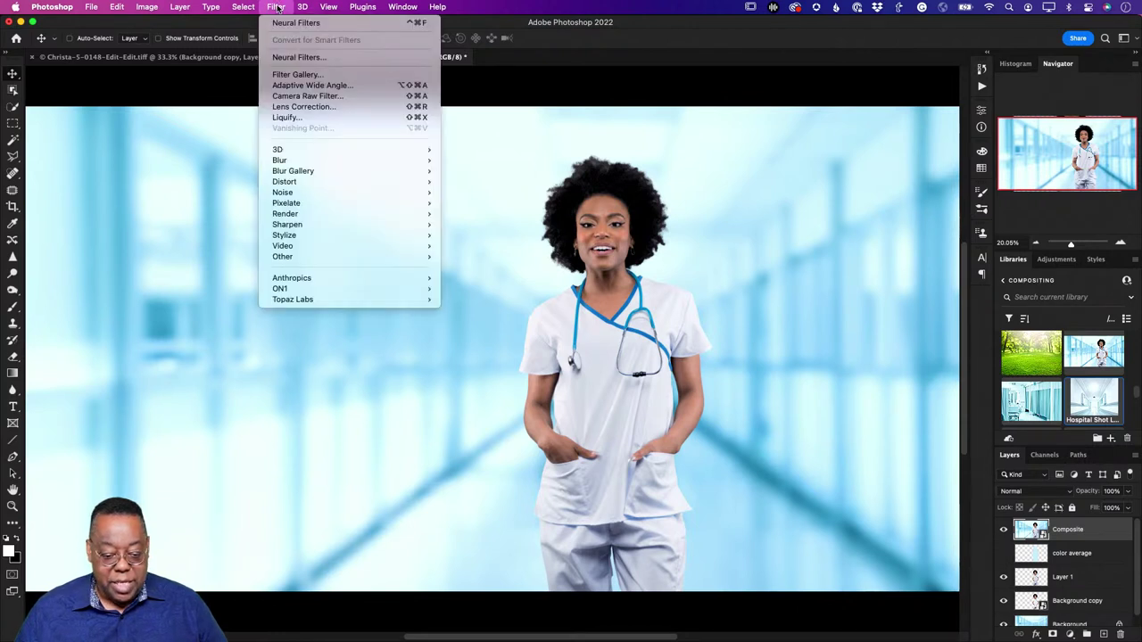
left_click(288, 96)
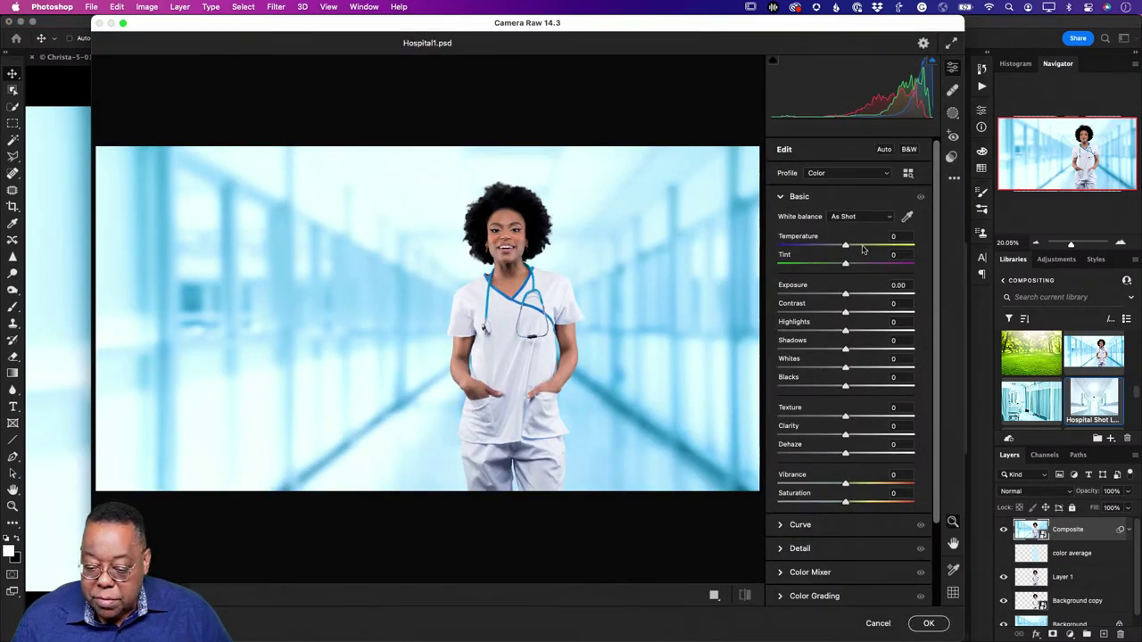
Step: Look through Camera Raw presets, then open the color profile browser from Basic
left_click(952, 158)
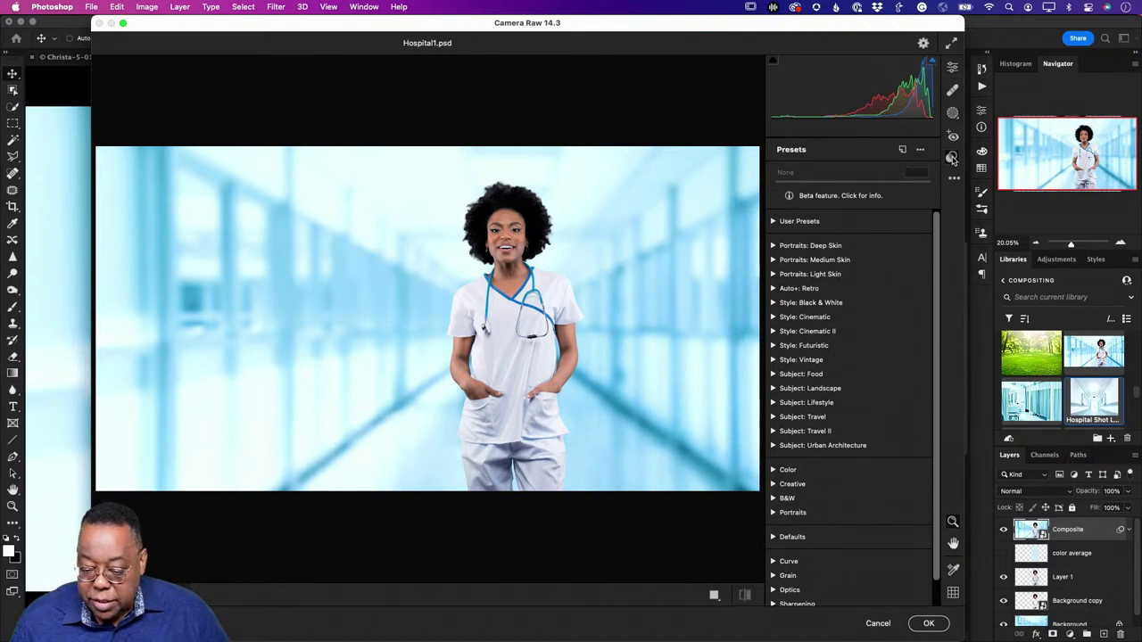
left_click(952, 69)
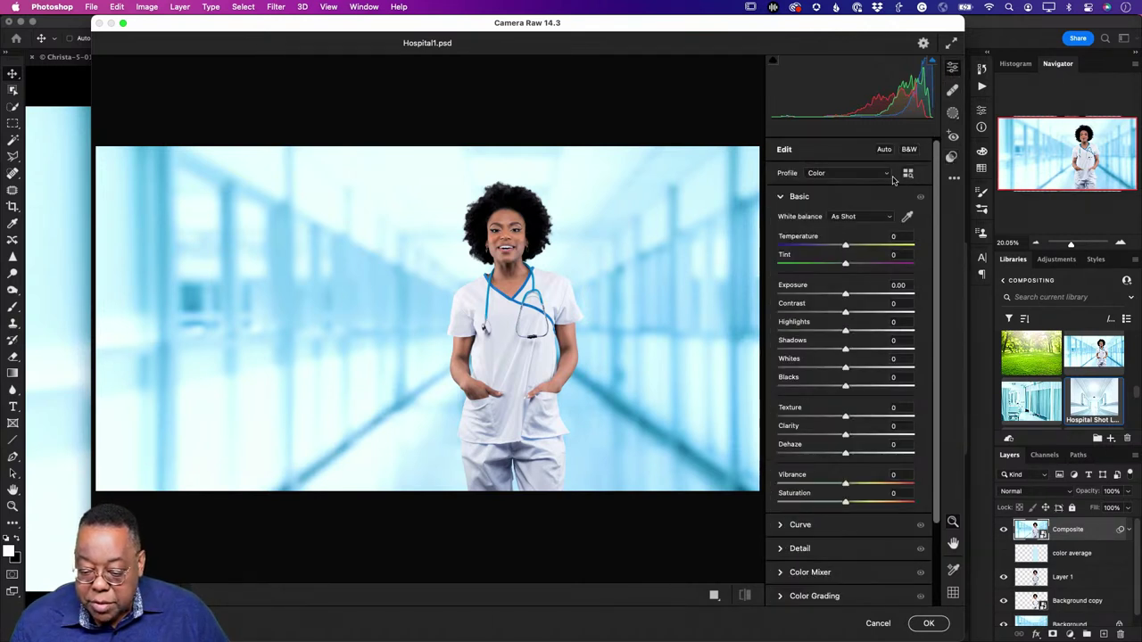
left_click(909, 173)
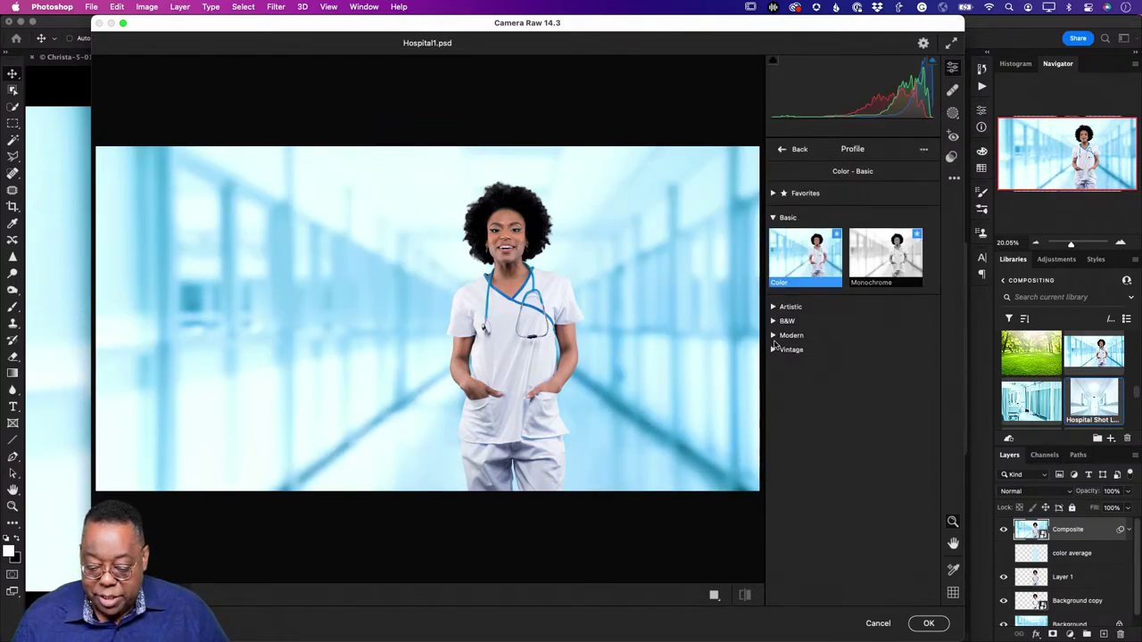
Step: Apply the Camera Raw Modern 02 profile to the composite at about 53 Amount and confirm
left_click(774, 337)
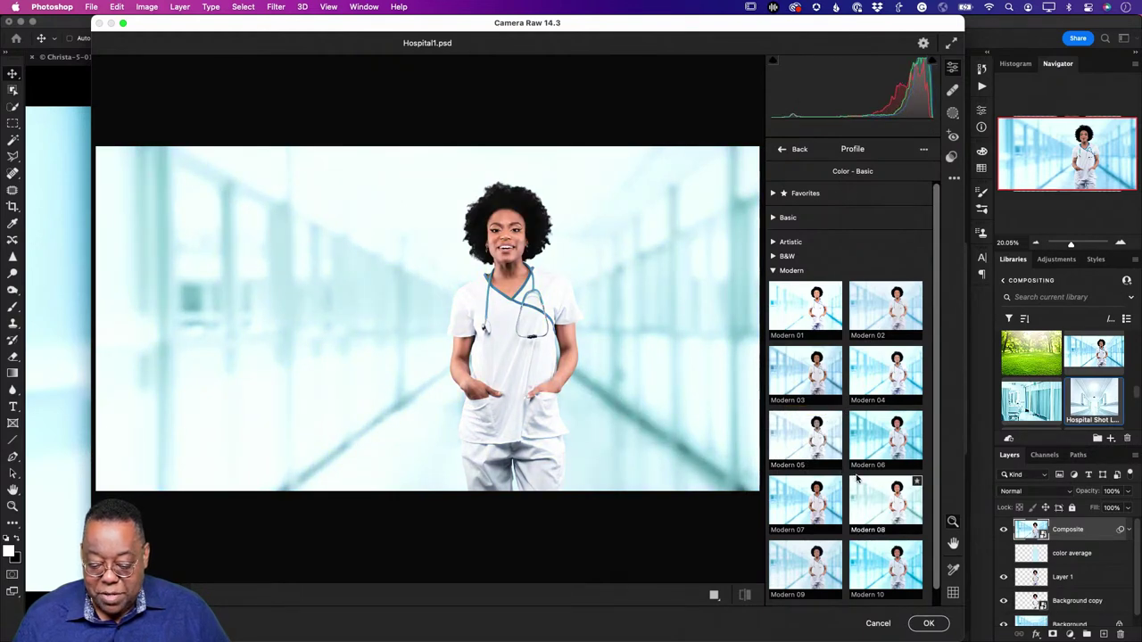
scroll(886, 507, "down", 1)
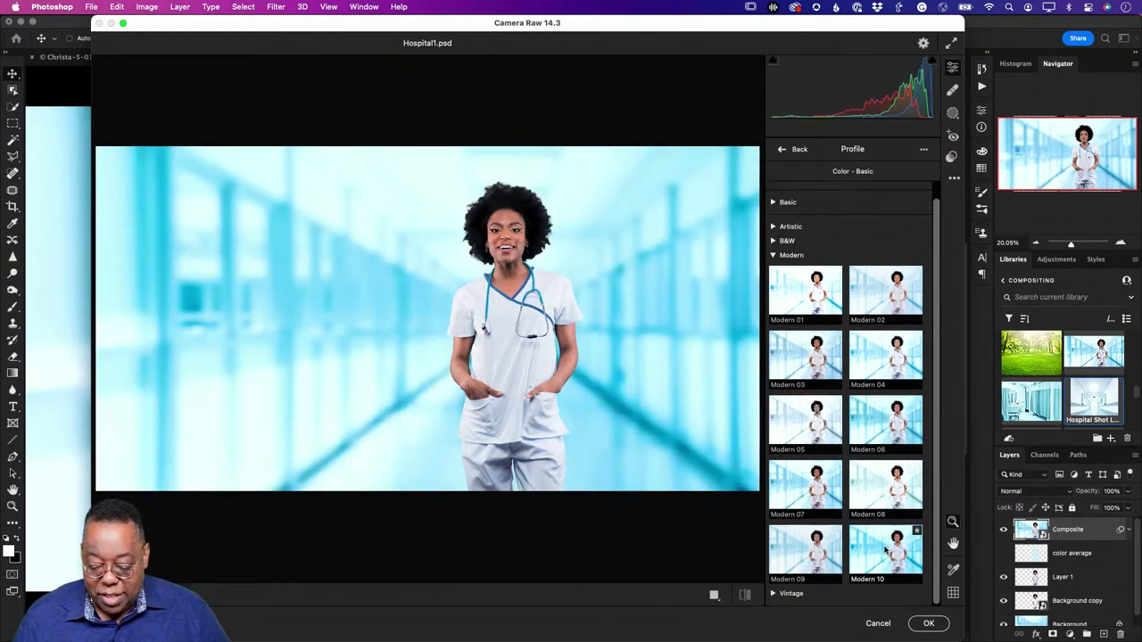
left_click(873, 297)
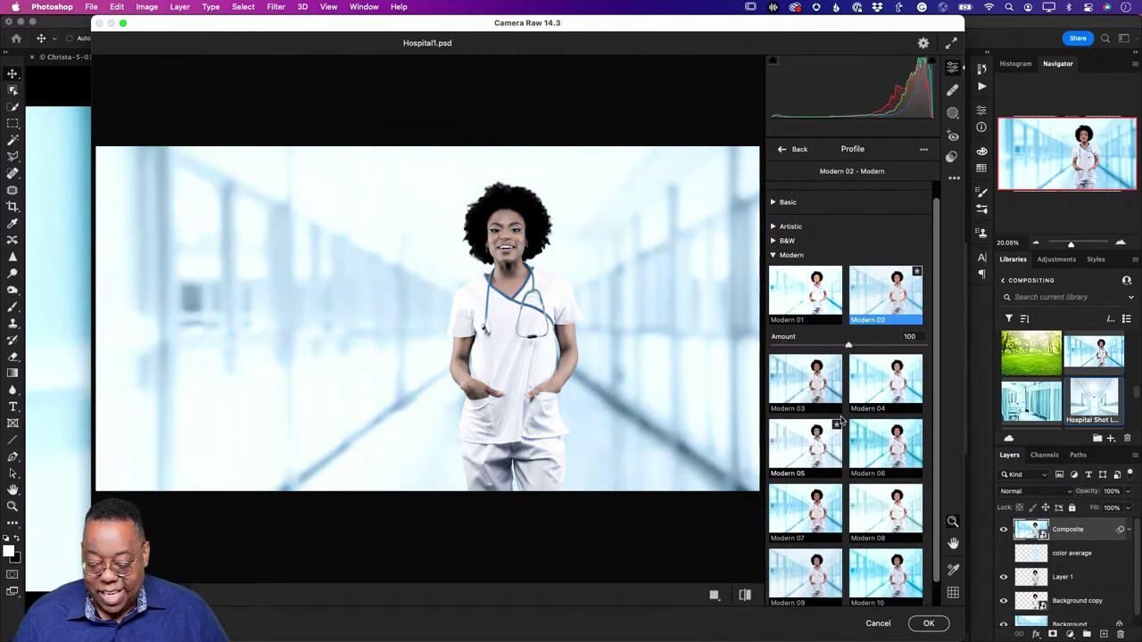
left_click_drag(849, 346, 812, 347)
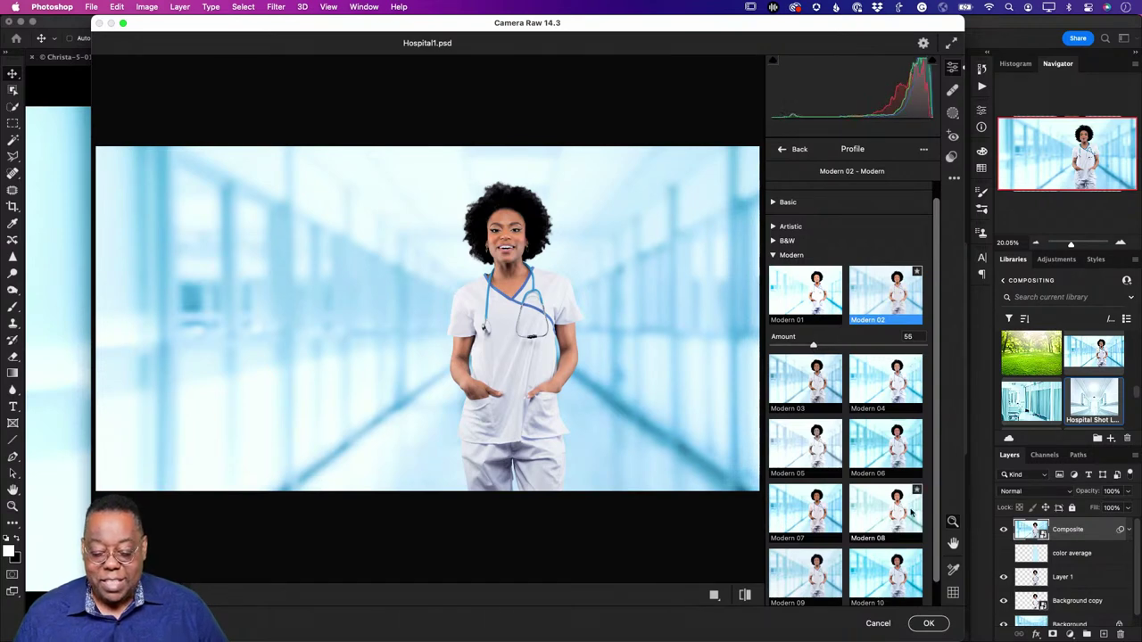
left_click(924, 626)
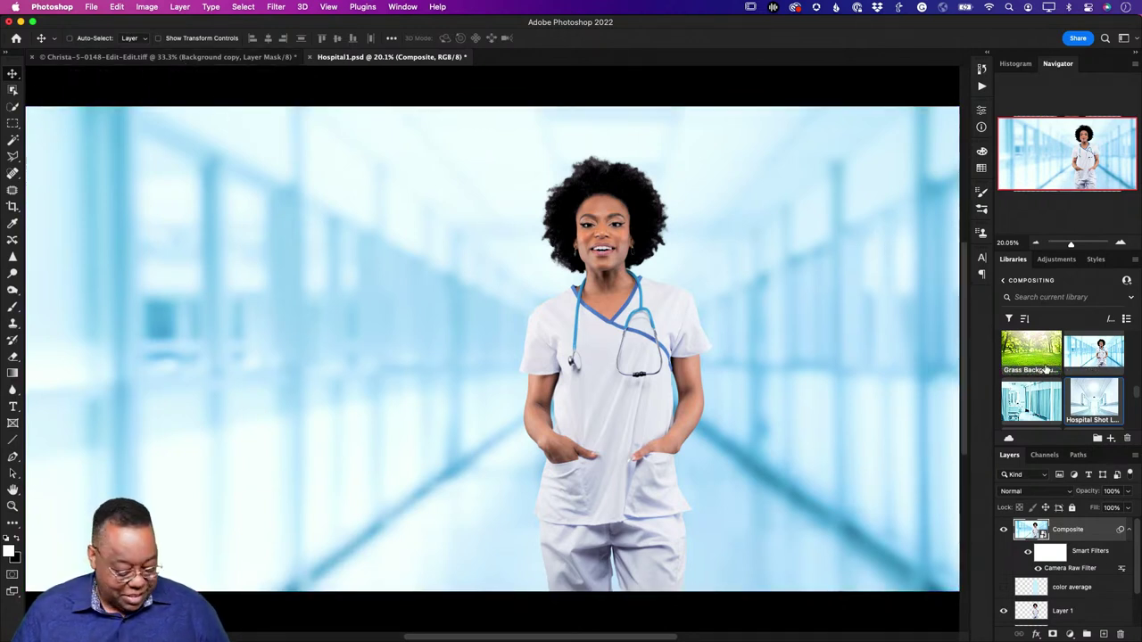
Step: Bring the nurse cutout .tiff document forward, then switch to the Lightroom compositing album
key("super+Tab")
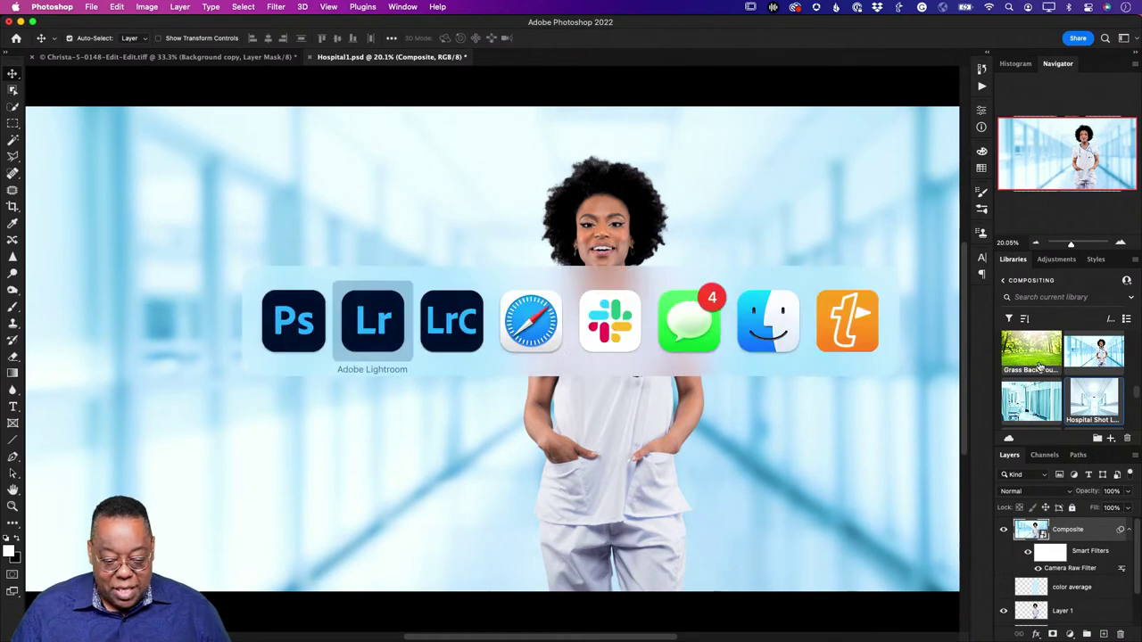
key("ctrl+Tab")
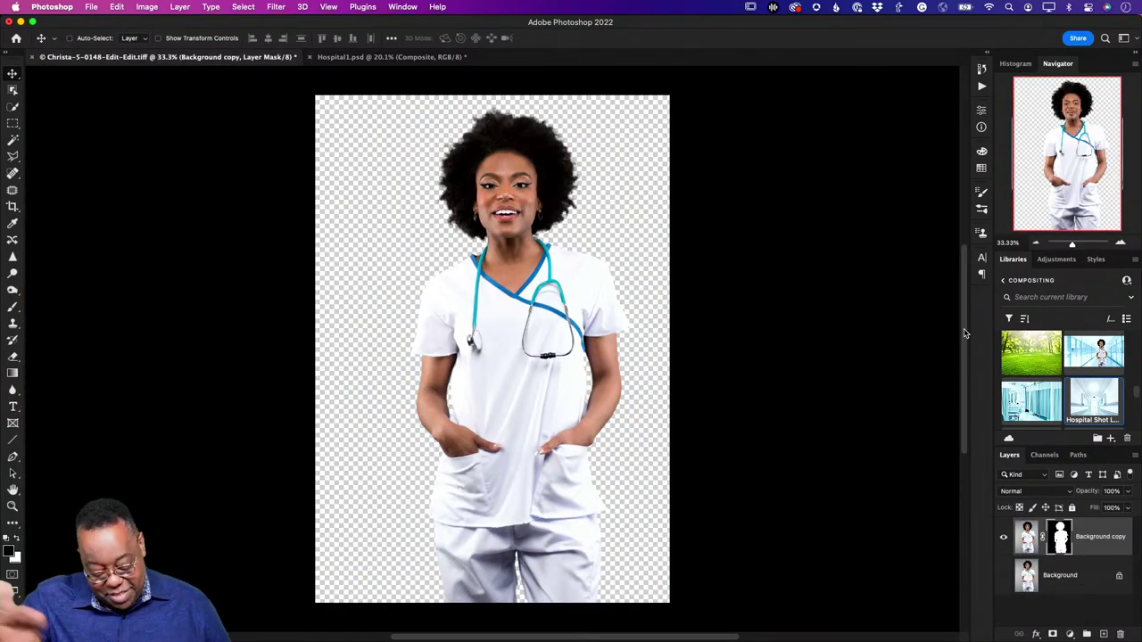
key("super+Tab")
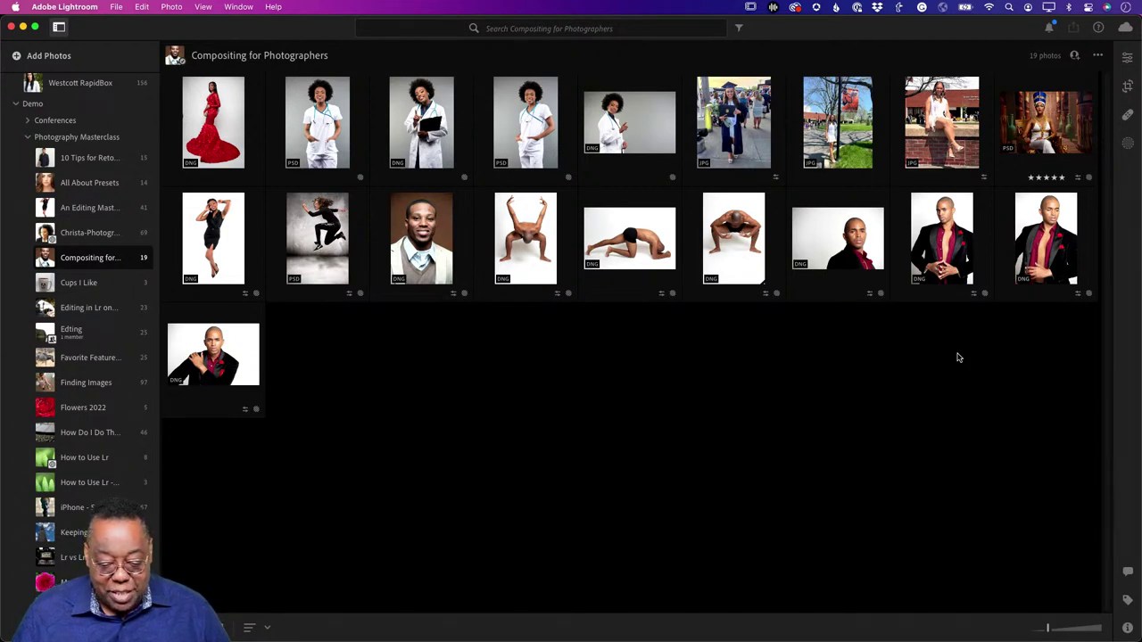
Step: Enlarge the graduation photo in Lightroom, then switch to Lightroom Classic
double_click(731, 132)
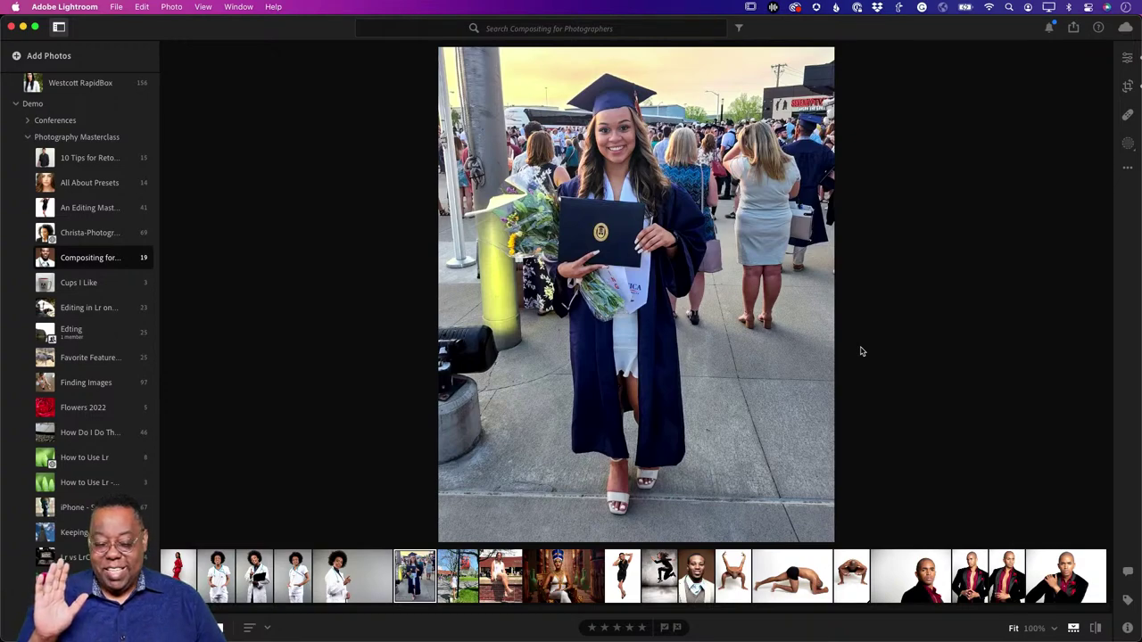
key("super+Tab")
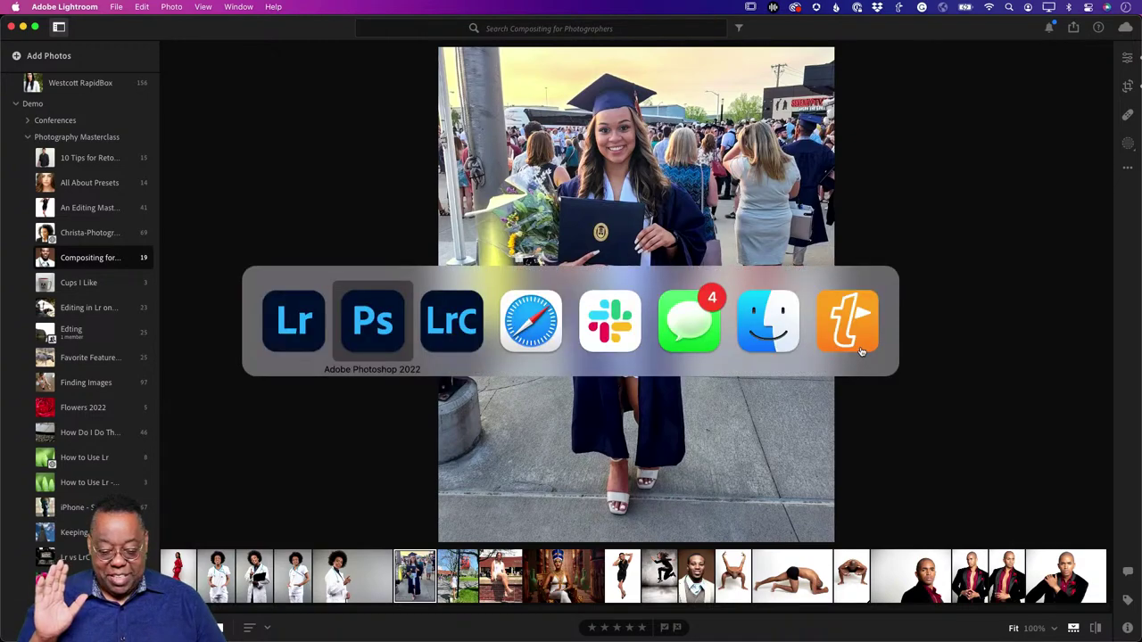
key("super+Tab")
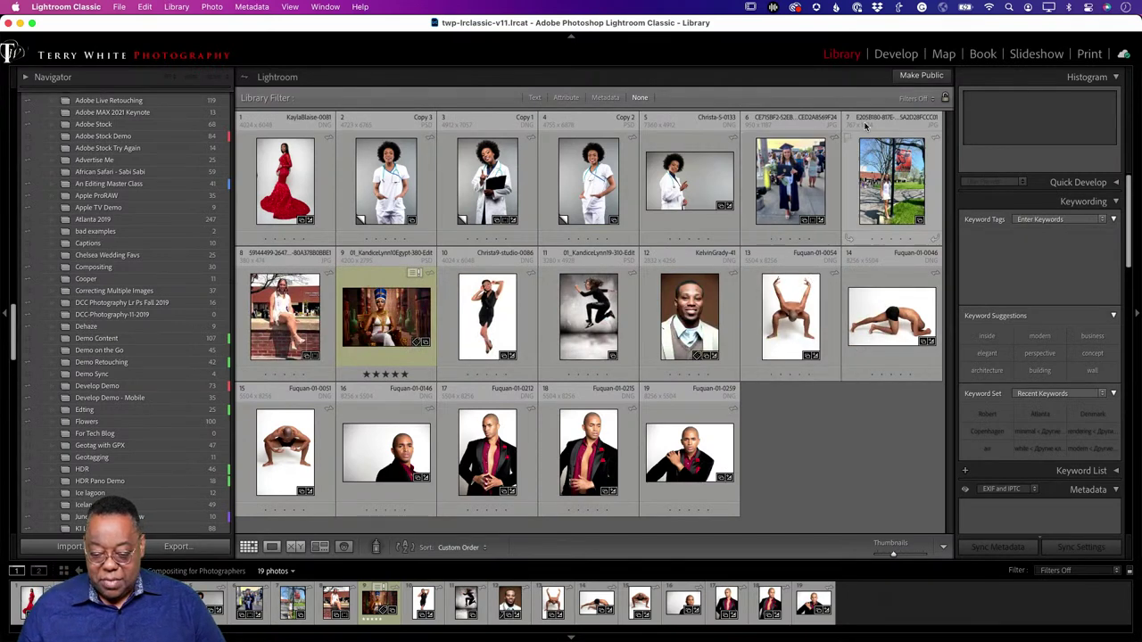
Step: Preview the graduation photo in Loupe view, return to Grid, and call up Edit in Photoshop with Cmd+E
double_click(794, 186)
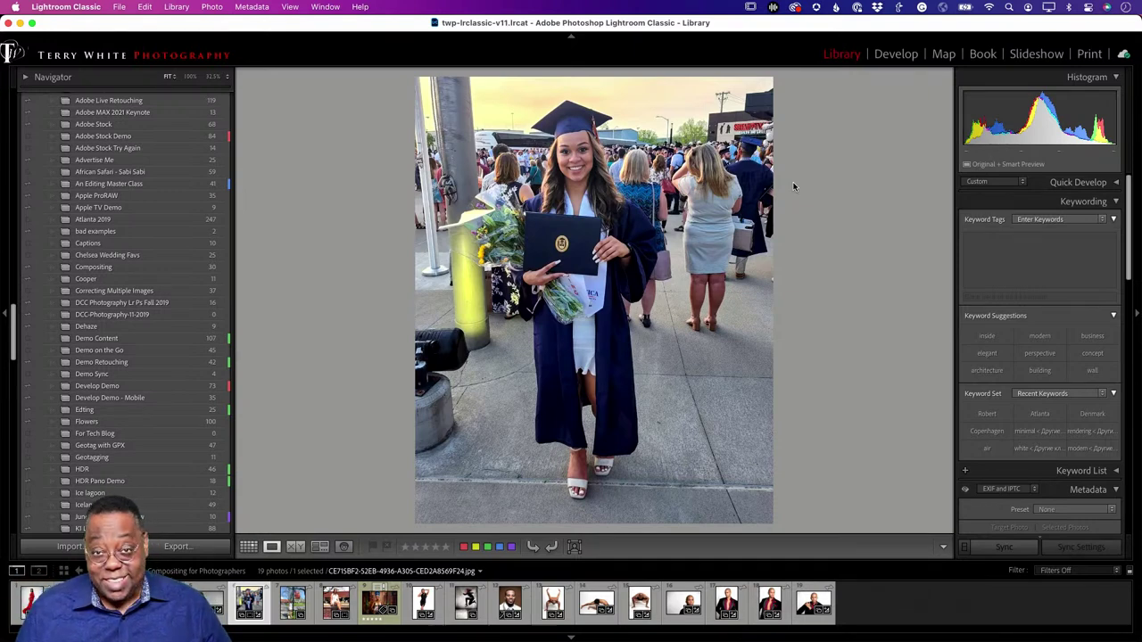
key("g")
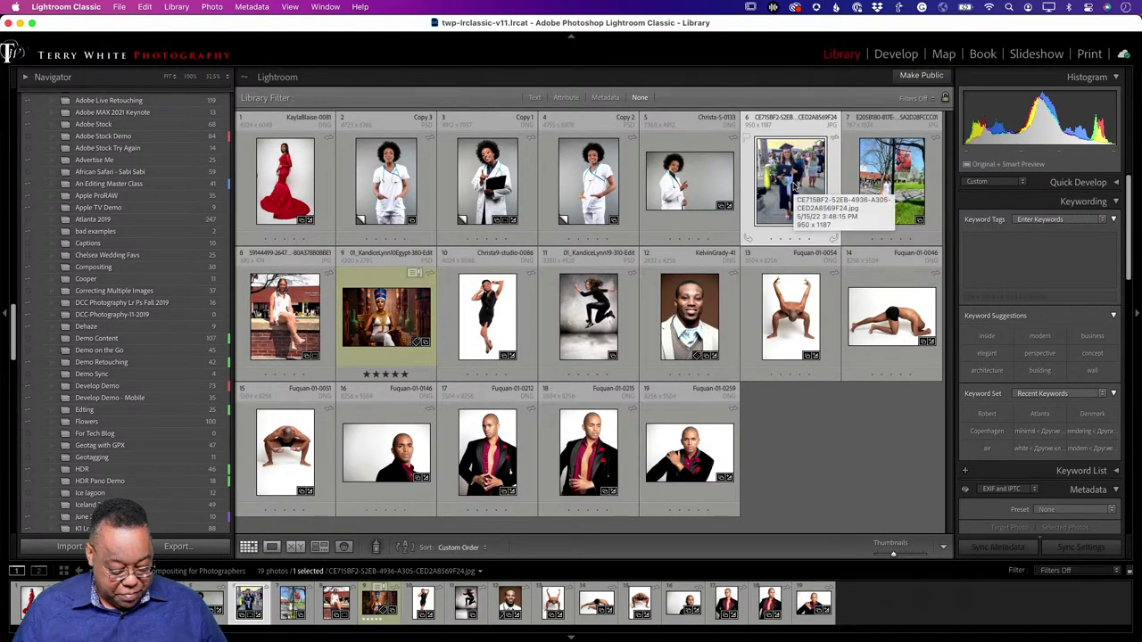
key("super+e")
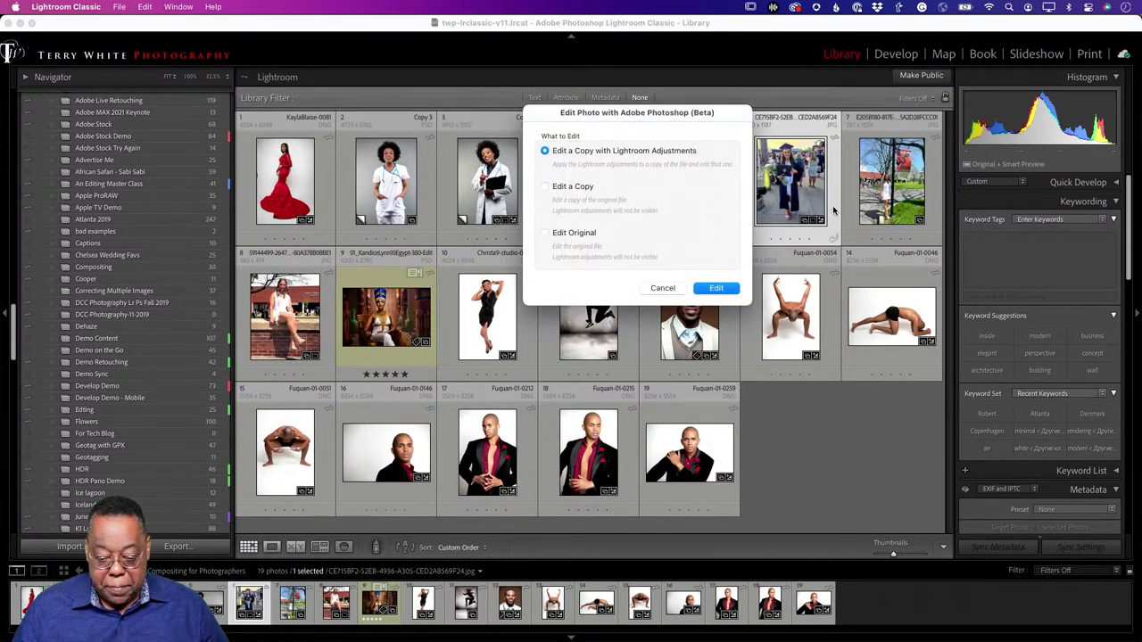
Step: Confirm 'Edit a Copy with Lightroom Adjustments' to open the graduation photo in Photoshop
left_click(714, 294)
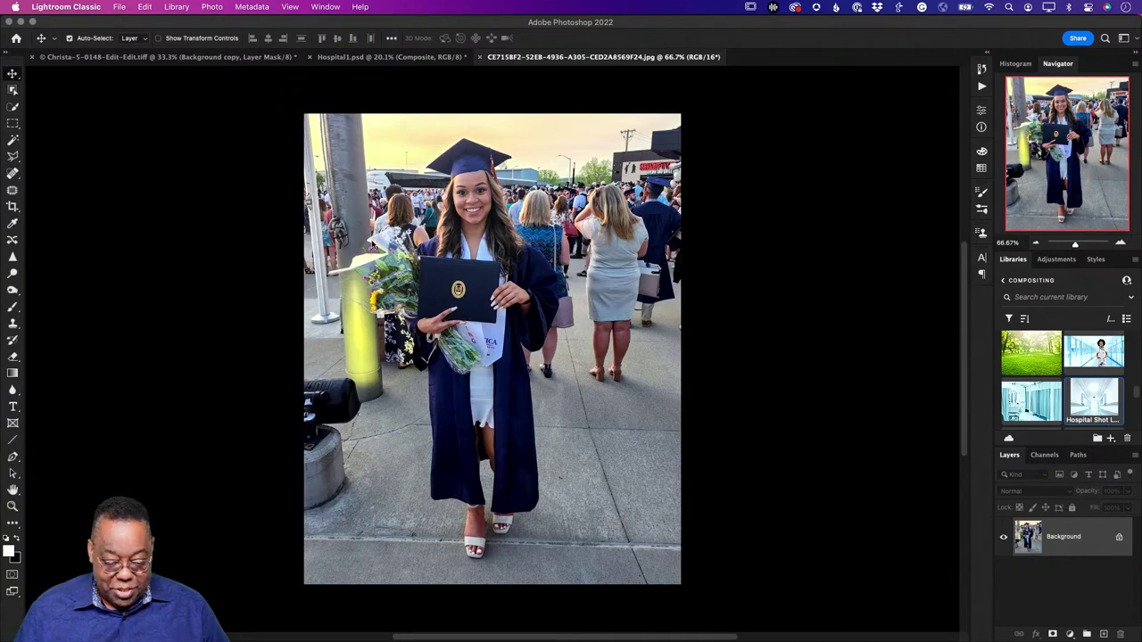
left_click(371, 250)
key("z")
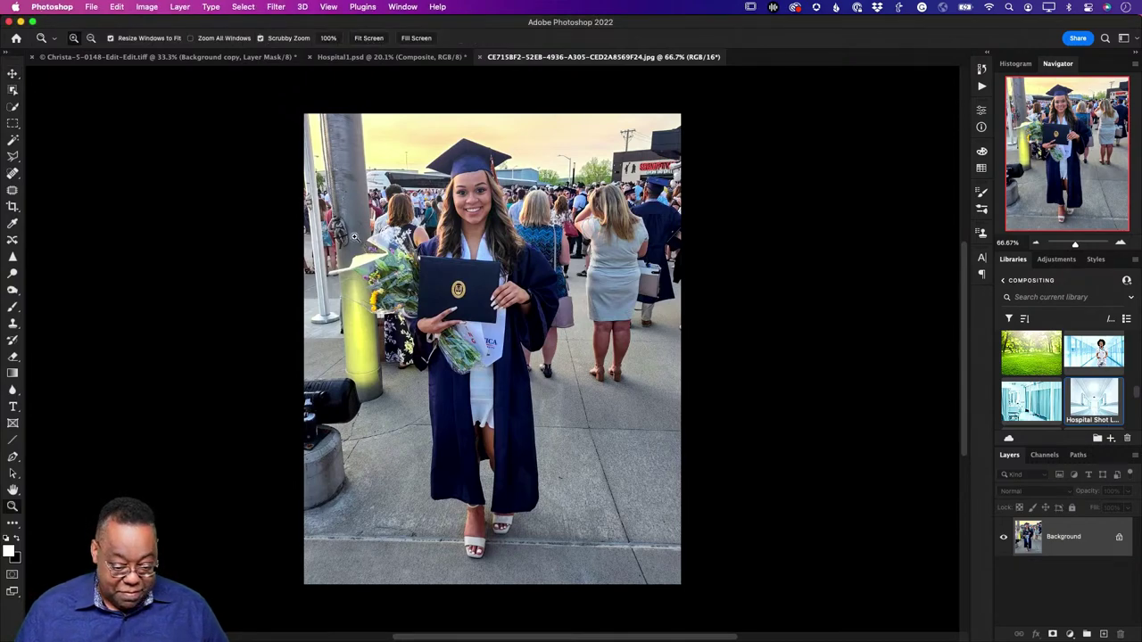
left_click_drag(349, 218, 431, 280)
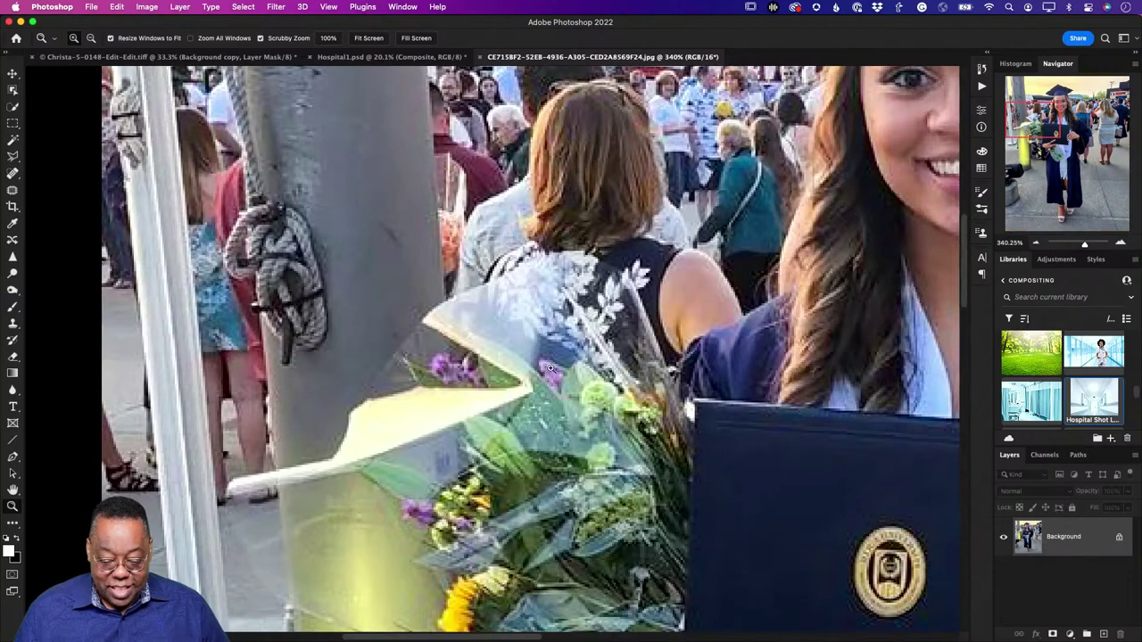
scroll(419, 232, "down", 5)
scroll(420, 231, "right", 3)
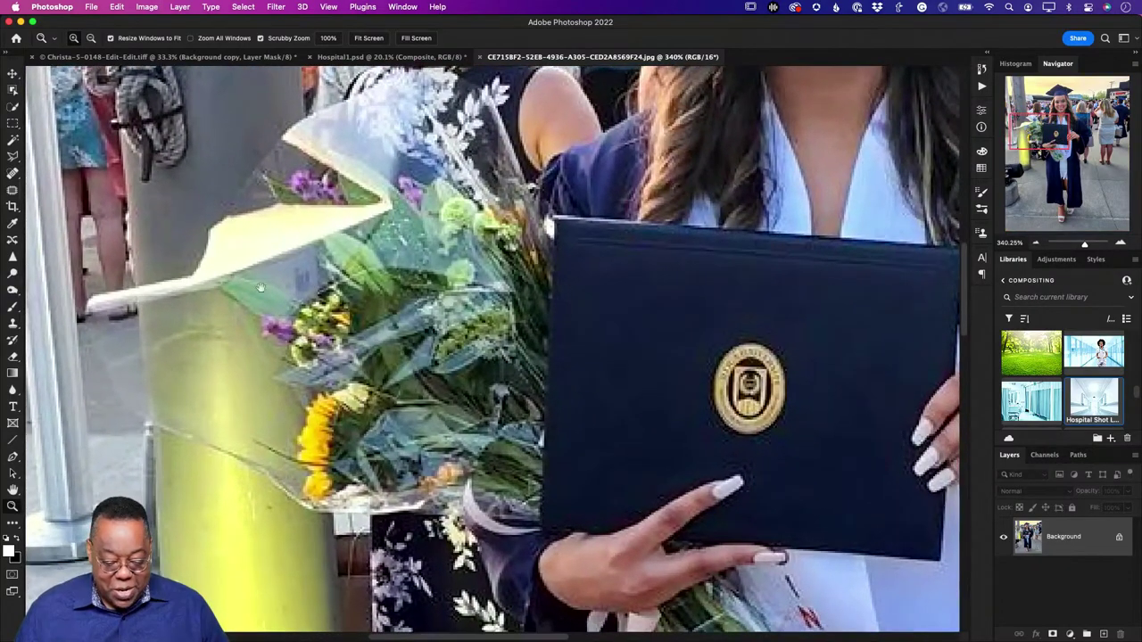
scroll(397, 303, "up", 2)
scroll(397, 303, "right", 1)
scroll(397, 304, "up", 2)
scroll(397, 304, "right", 3)
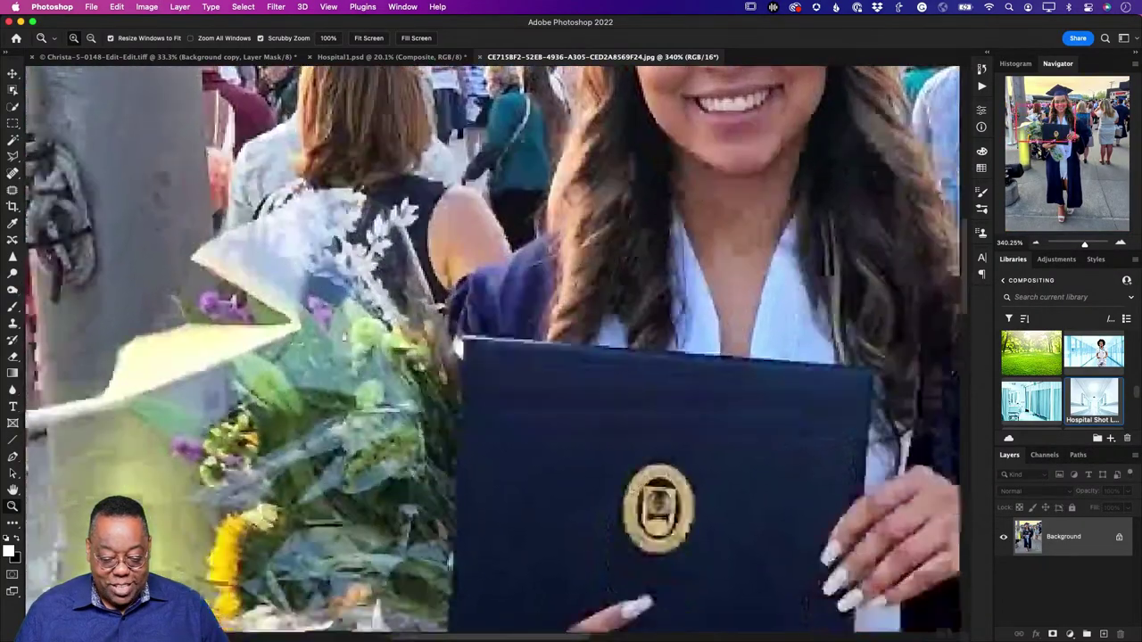
scroll(411, 286, "down", 2)
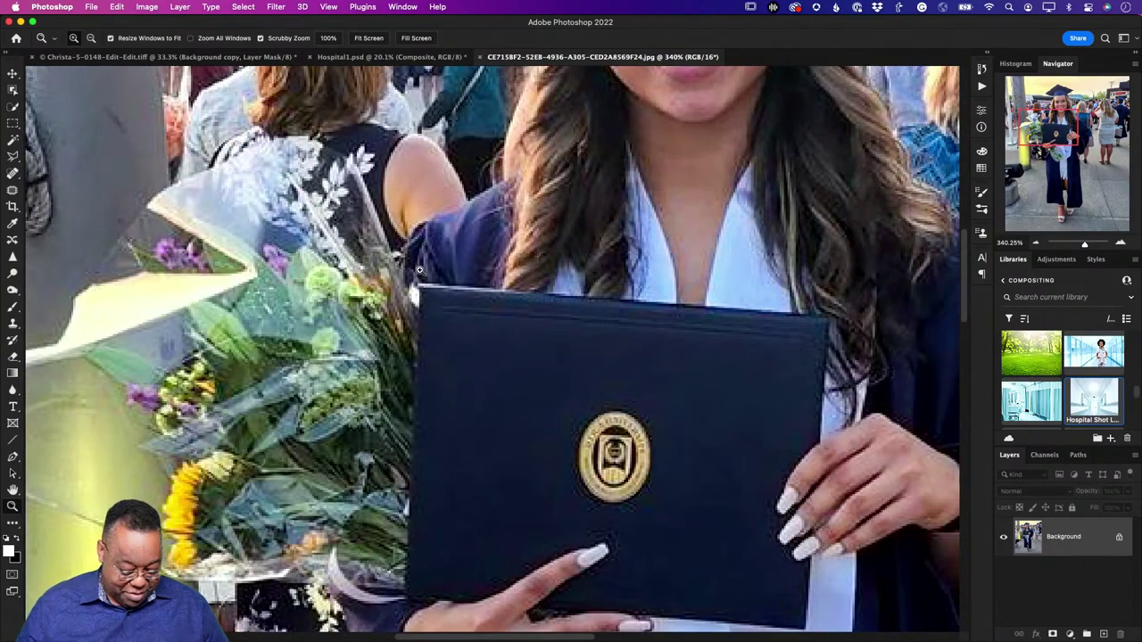
scroll(419, 270, "down", 6)
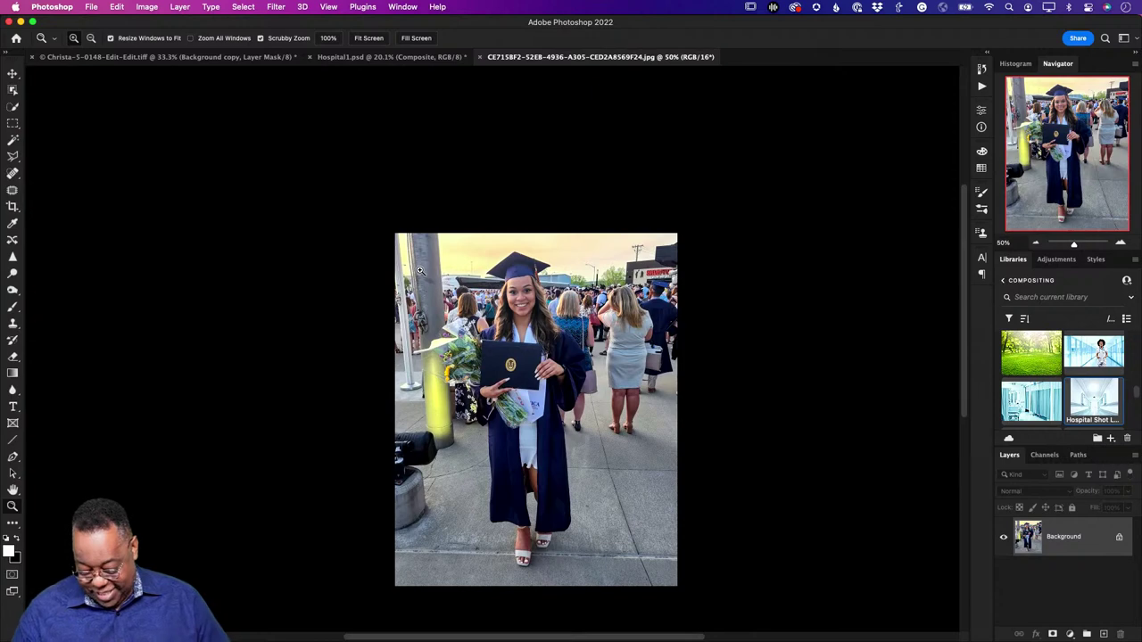
scroll(419, 270, "up", 1)
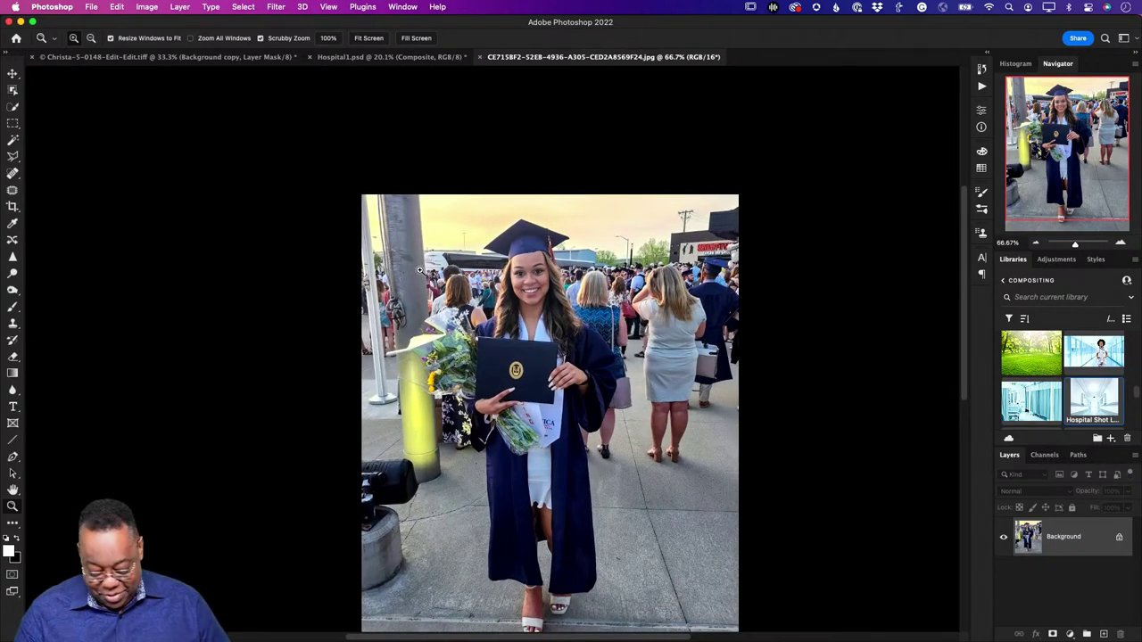
scroll(421, 273, "up", 1)
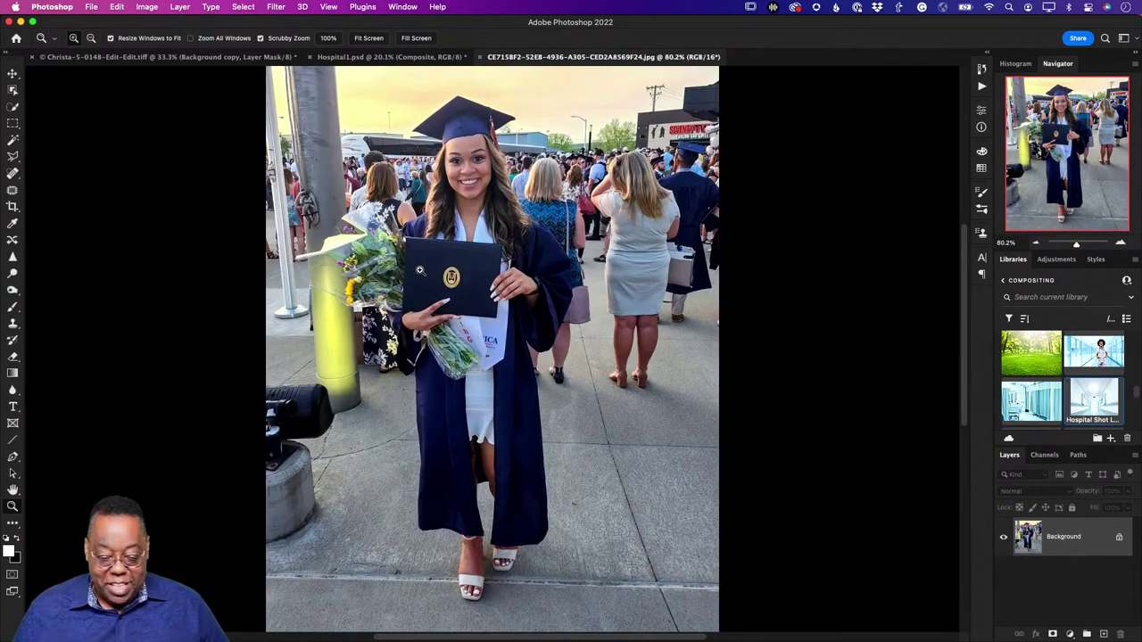
Step: Select the graduate with Select > Subject and add her cap with an Object Selection box
left_click(236, 8)
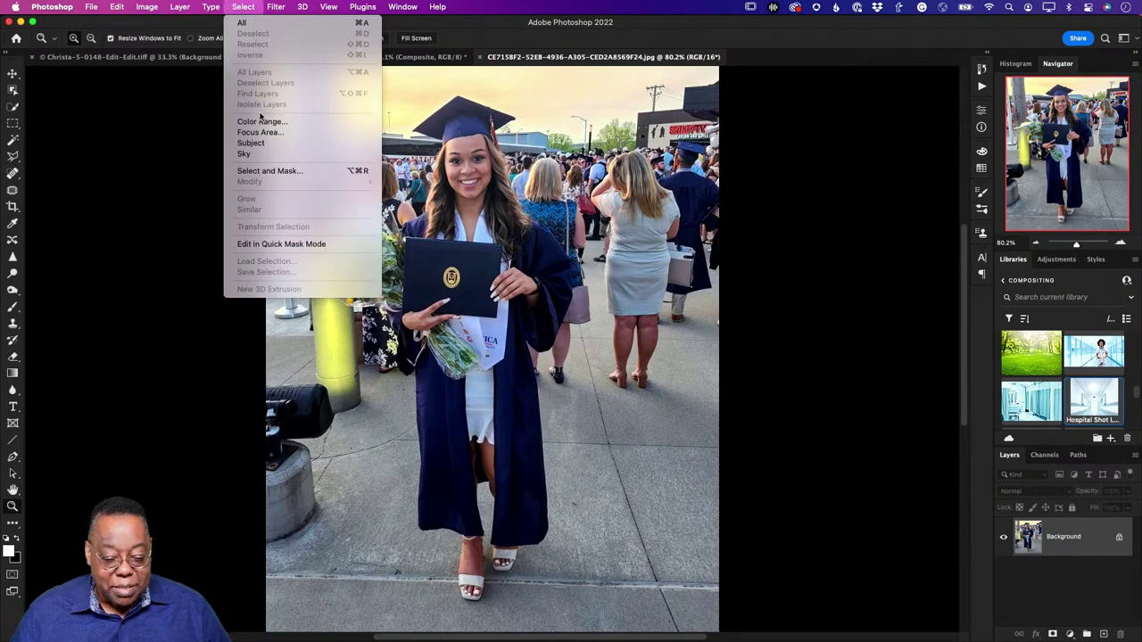
left_click(260, 144)
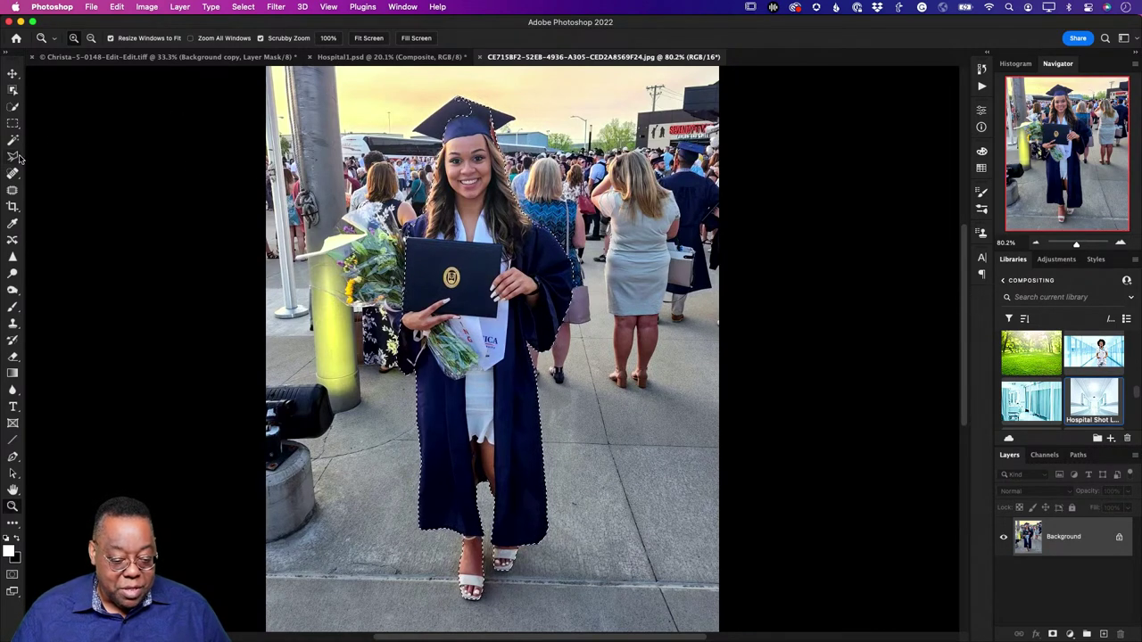
left_click(12, 91)
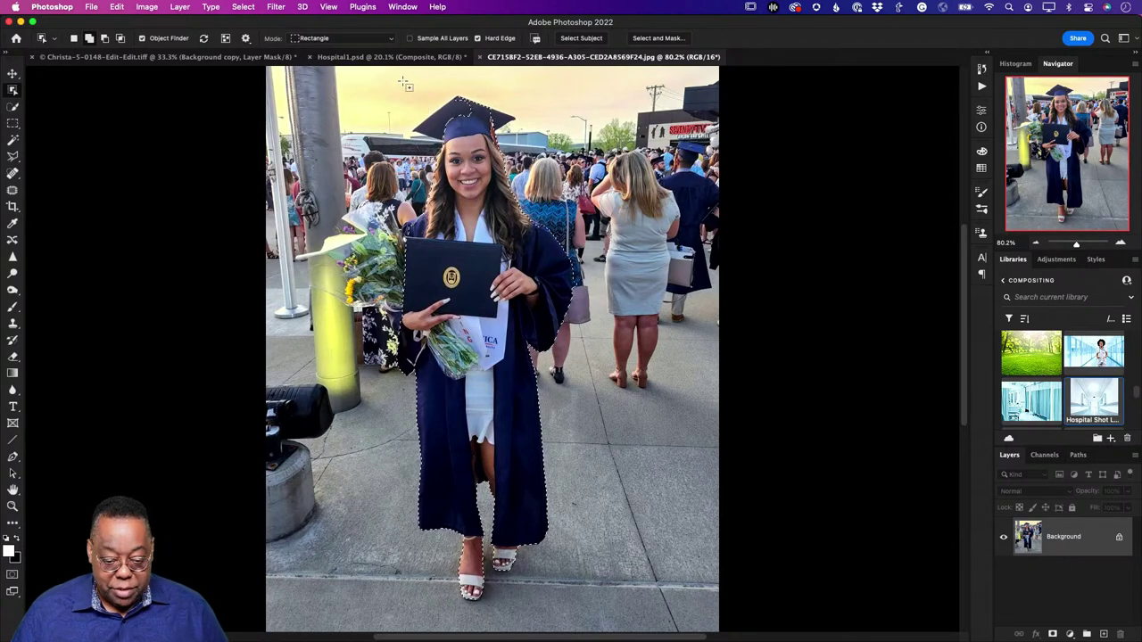
left_click_drag(491, 125, 512, 135)
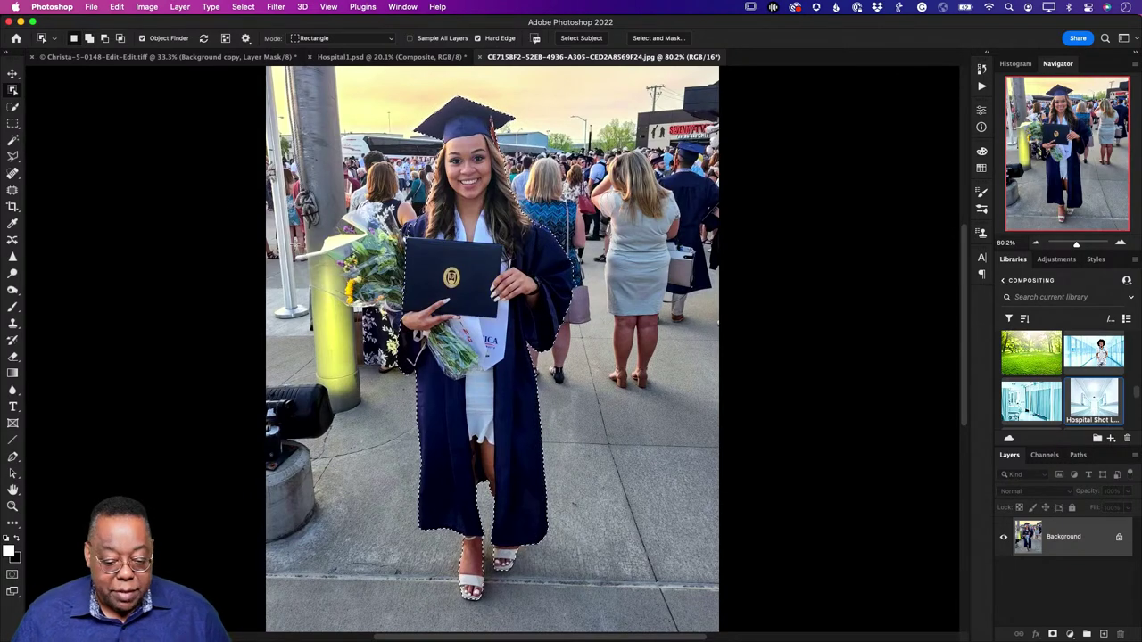
left_click(11, 108)
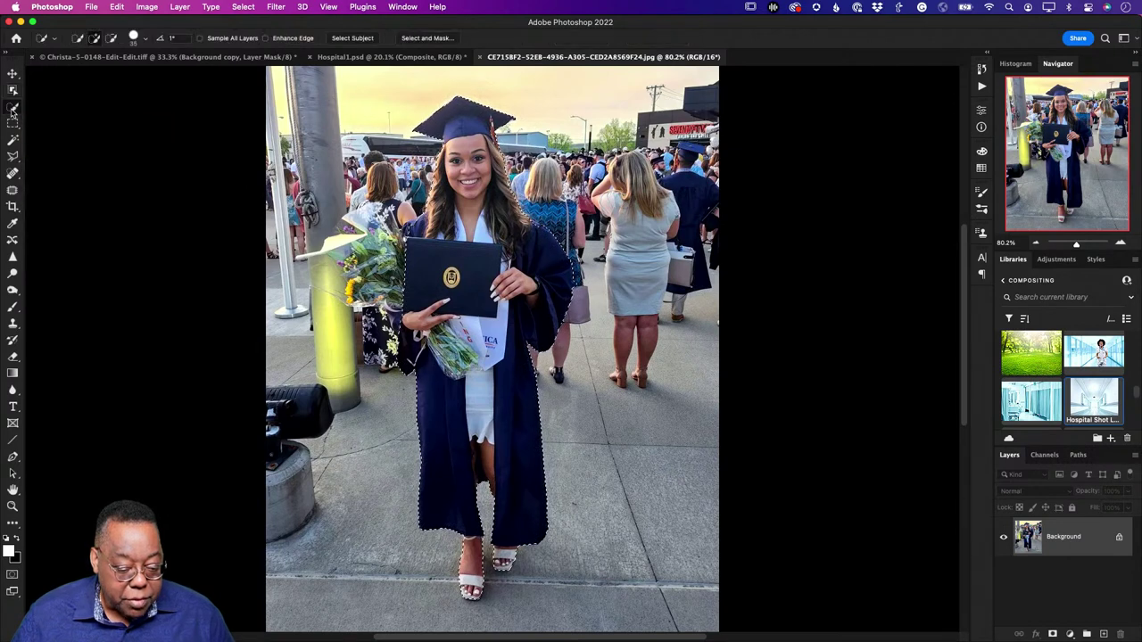
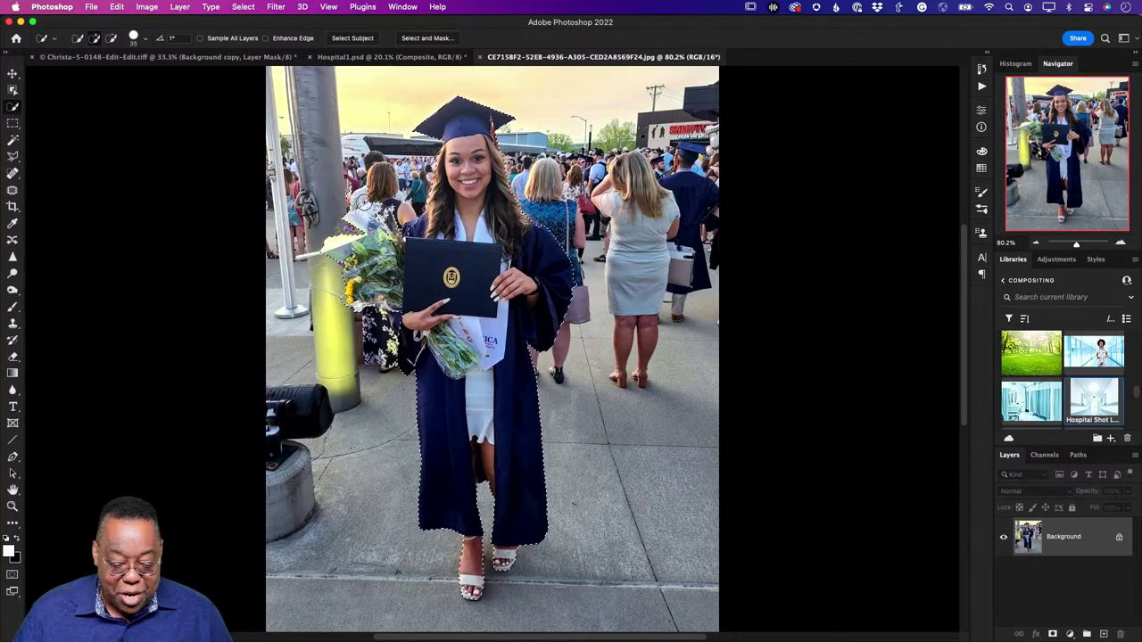
Step: Subtract stray background areas from the graduate's selection, checking the edges at 300% zoom
key("alt")
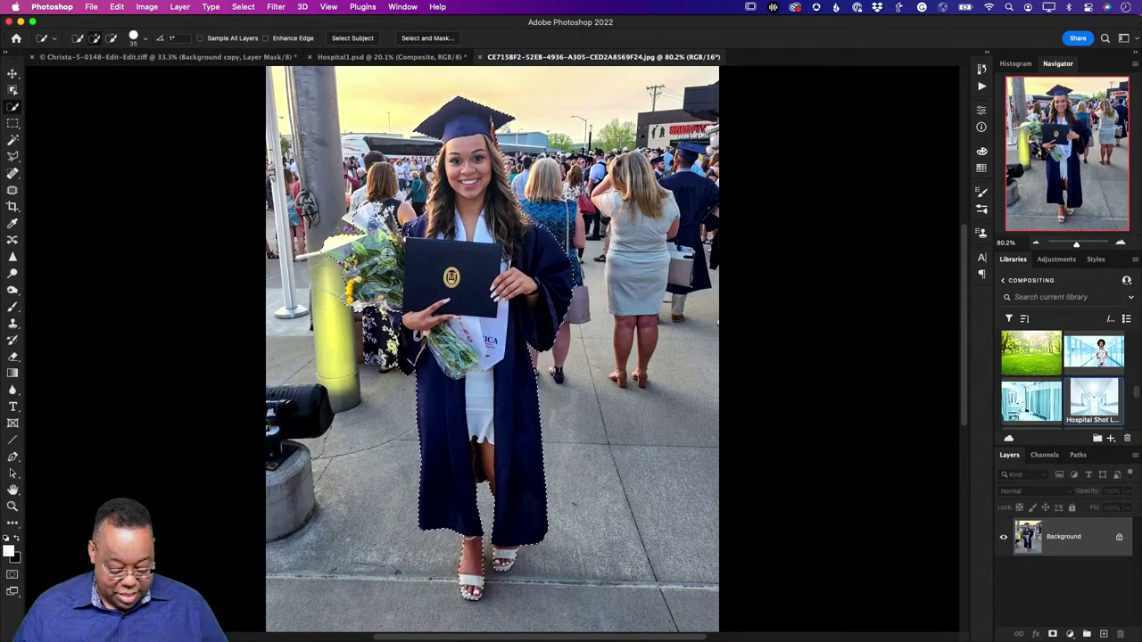
key("super+plus")
key("super+plus")
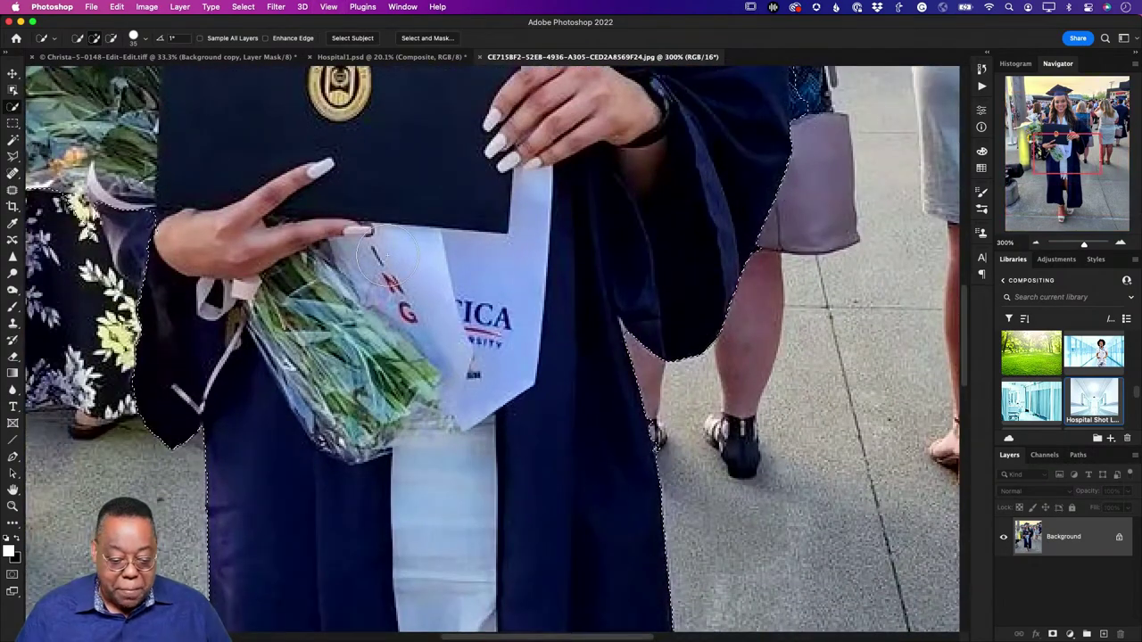
key("super+plus")
left_click_drag(388, 259, 619, 344)
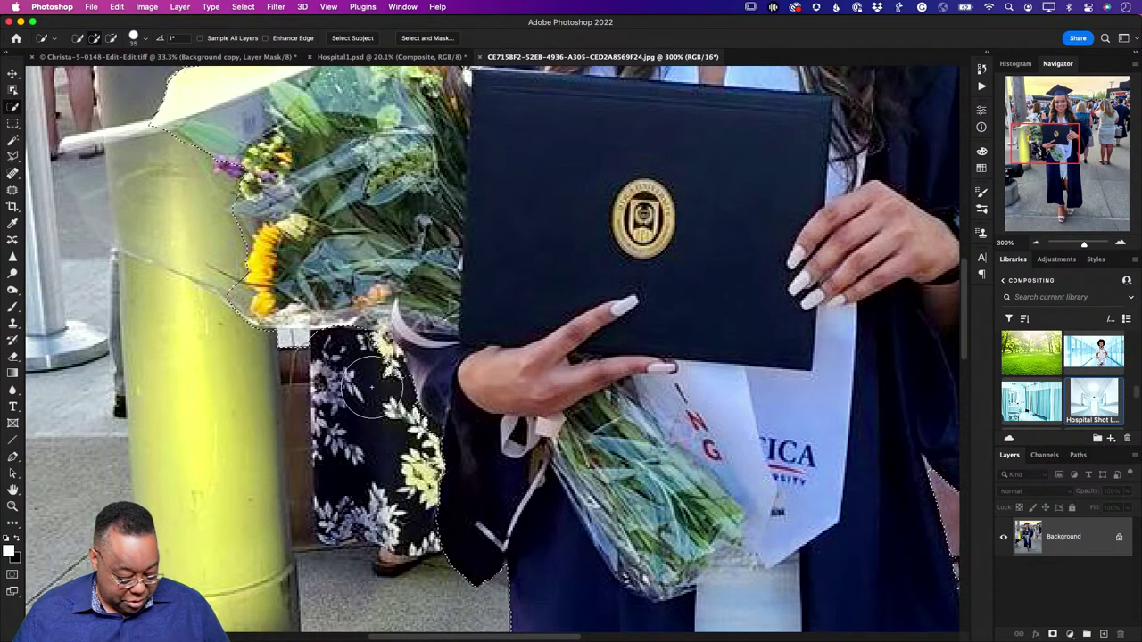
key("alt")
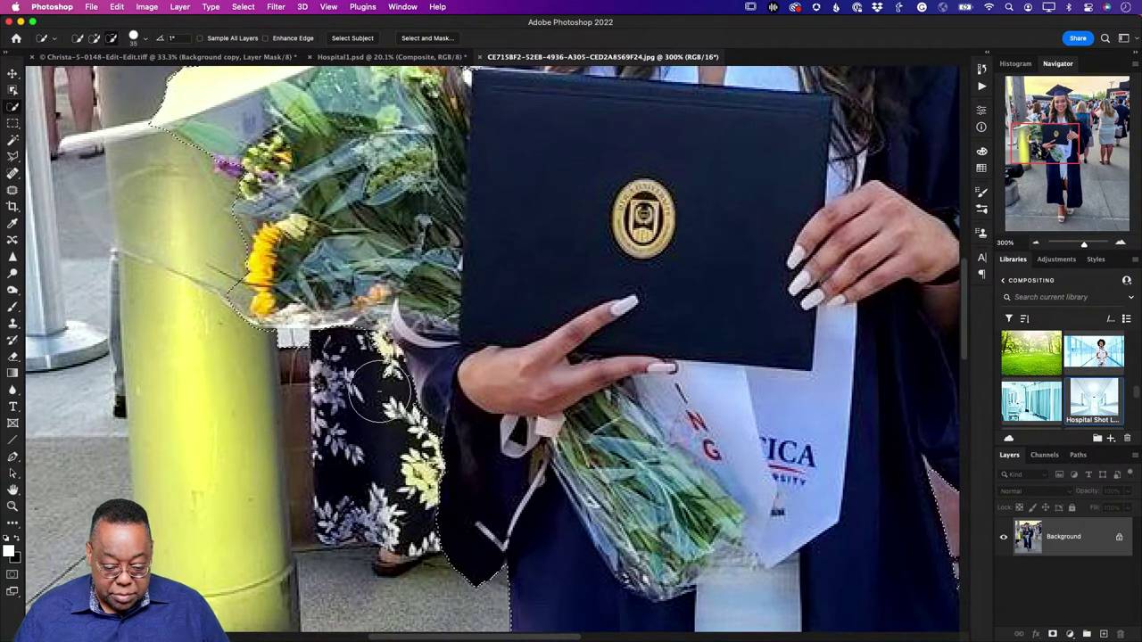
left_click_drag(531, 219, 601, 543)
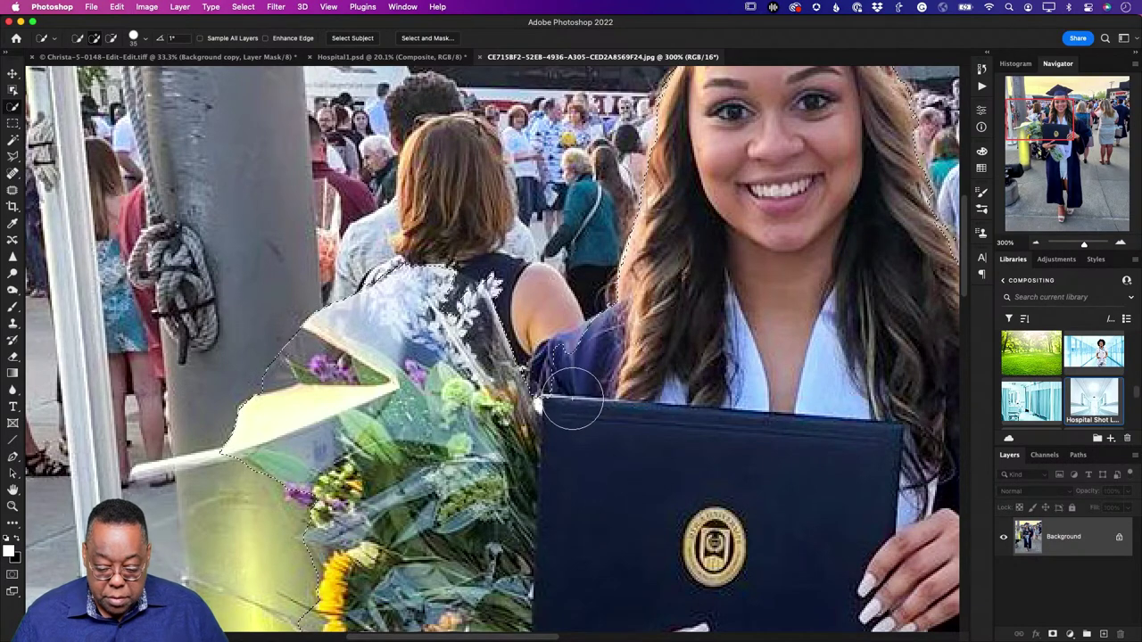
key("super+z")
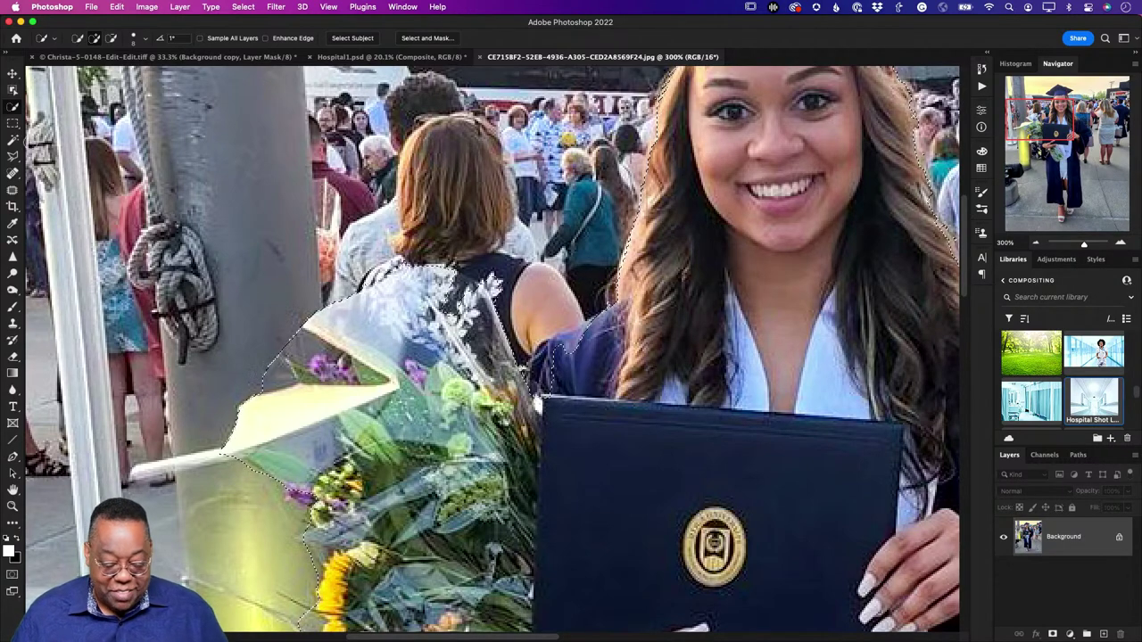
Step: Use the freehand Lasso to fix the selection edge along the shoulder and below the bouquet
left_click(13, 159)
left_click(61, 156)
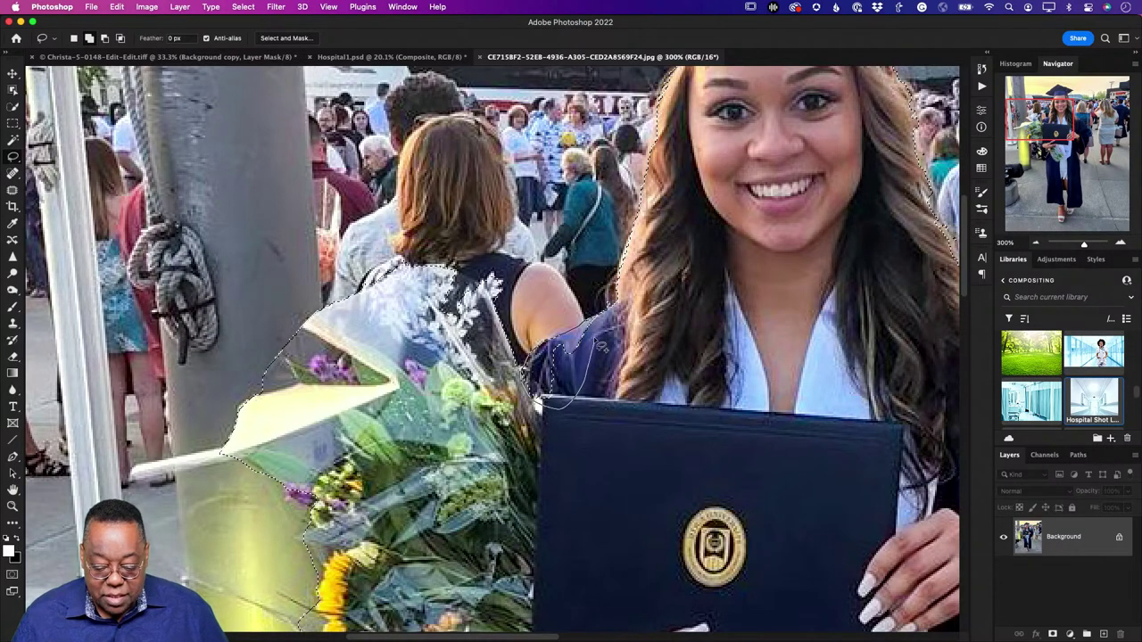
left_click_drag(535, 404, 551, 304)
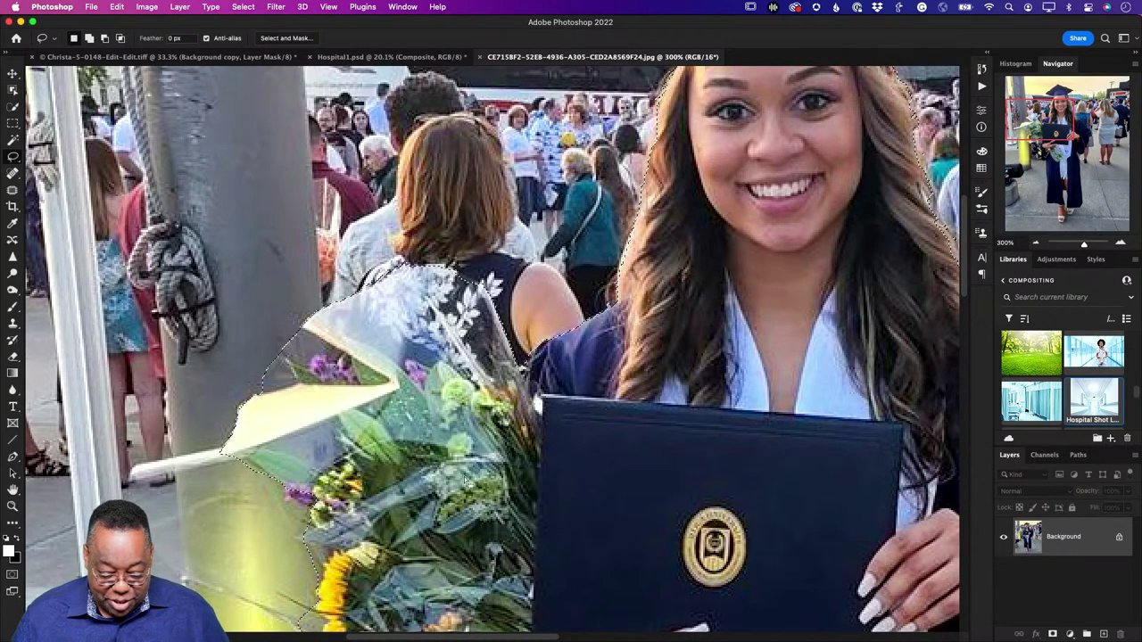
scroll(467, 279, "down", 5)
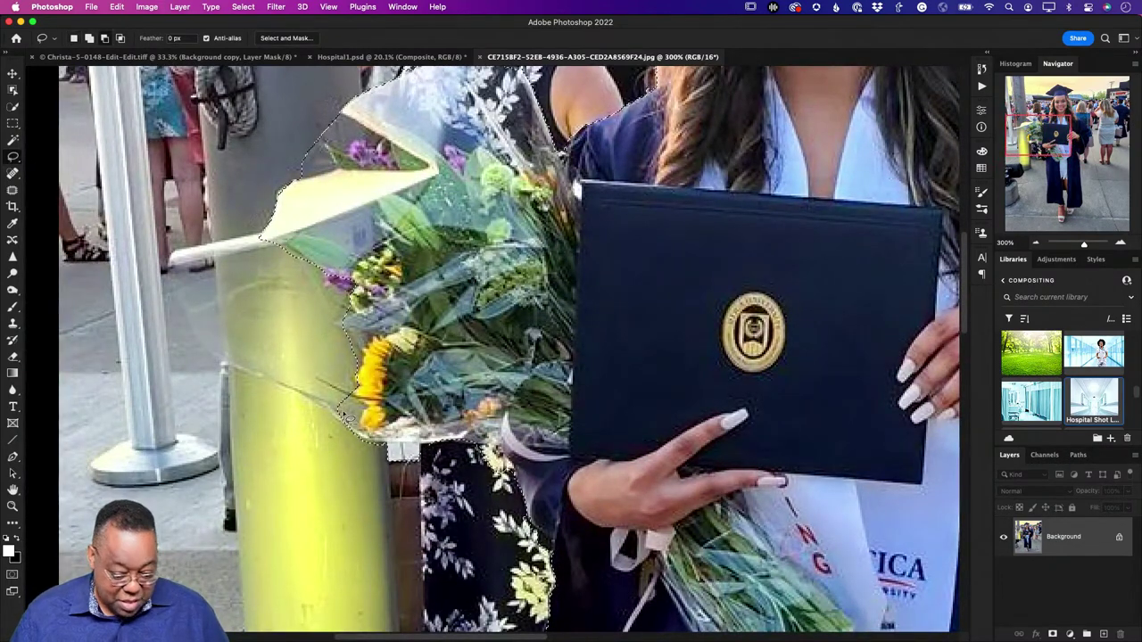
left_click_drag(342, 389, 337, 444)
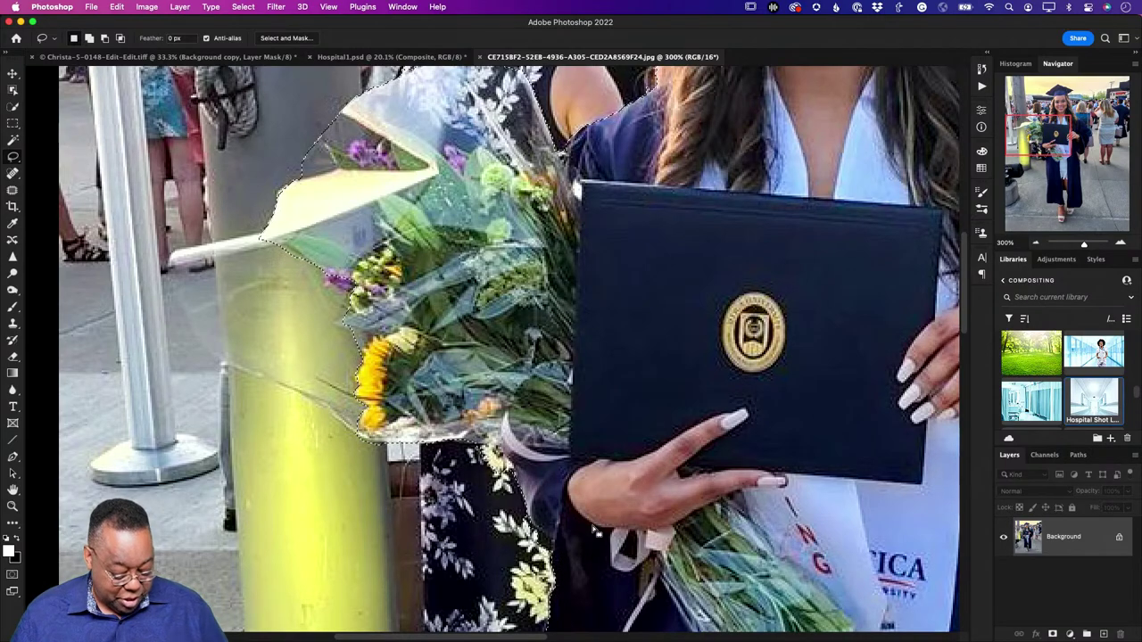
mouse_move(584, 502)
left_mouse_down()
mouse_move(432, 270)
mouse_move(406, 270)
mouse_move(285, 186)
mouse_move(298, 298)
mouse_move(367, 505)
mouse_move(204, 269)
left_mouse_up()
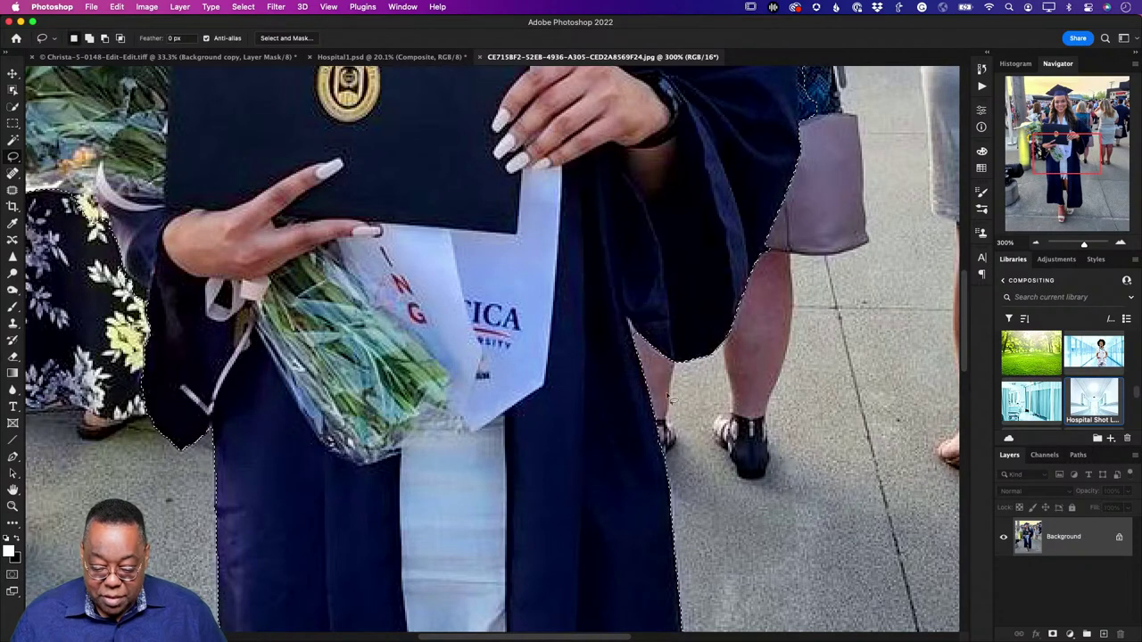
Step: Trim the selection along the arm and handbag, checking the cap, diploma and flowers
left_click_drag(627, 289, 486, 581)
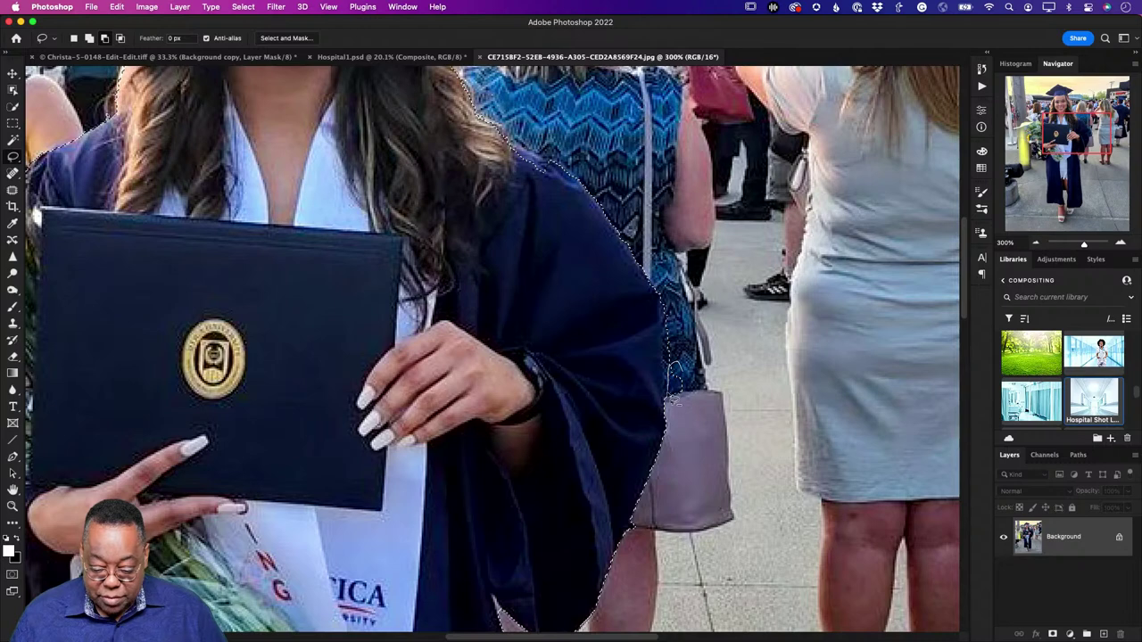
left_click_drag(693, 413, 695, 414)
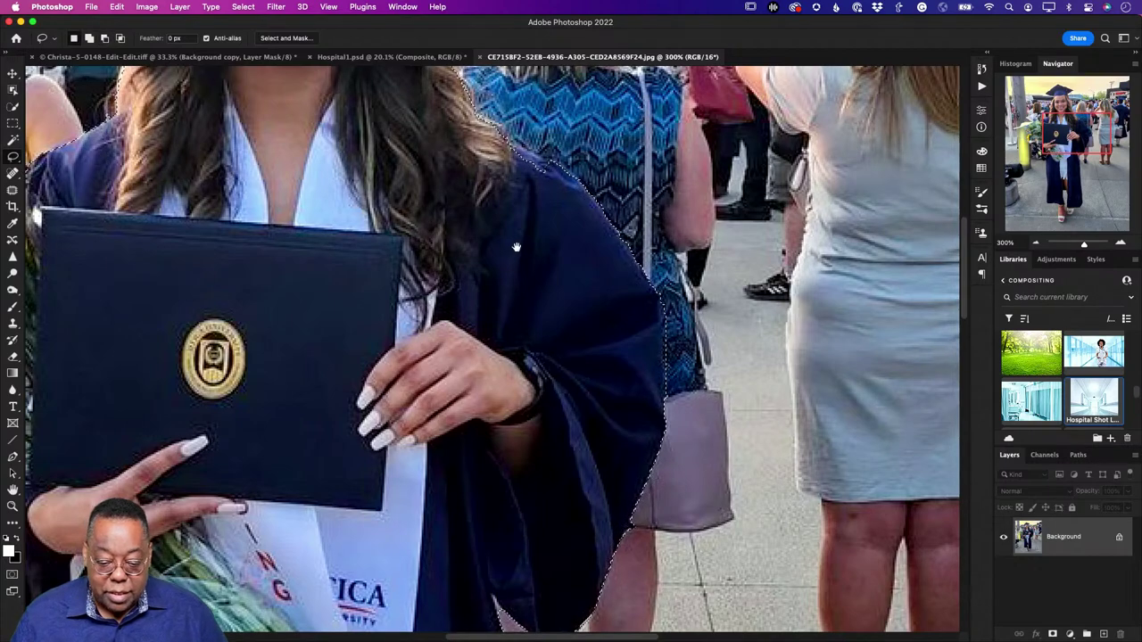
scroll(591, 288, "up", 5)
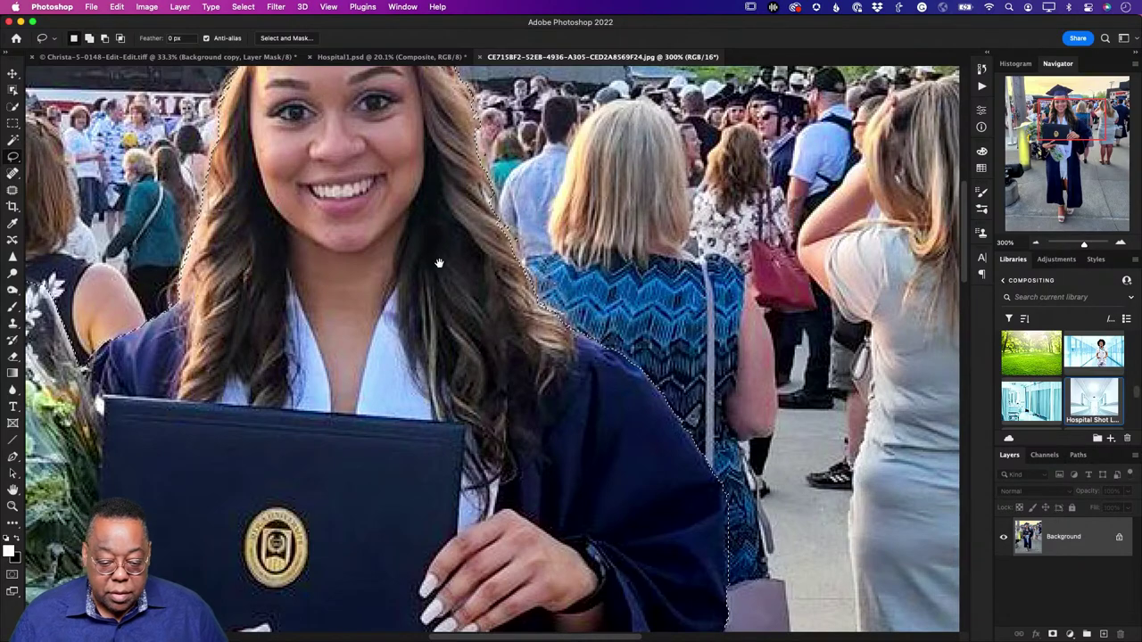
mouse_move(437, 260)
left_mouse_down()
mouse_move(508, 456)
mouse_move(584, 477)
left_mouse_up()
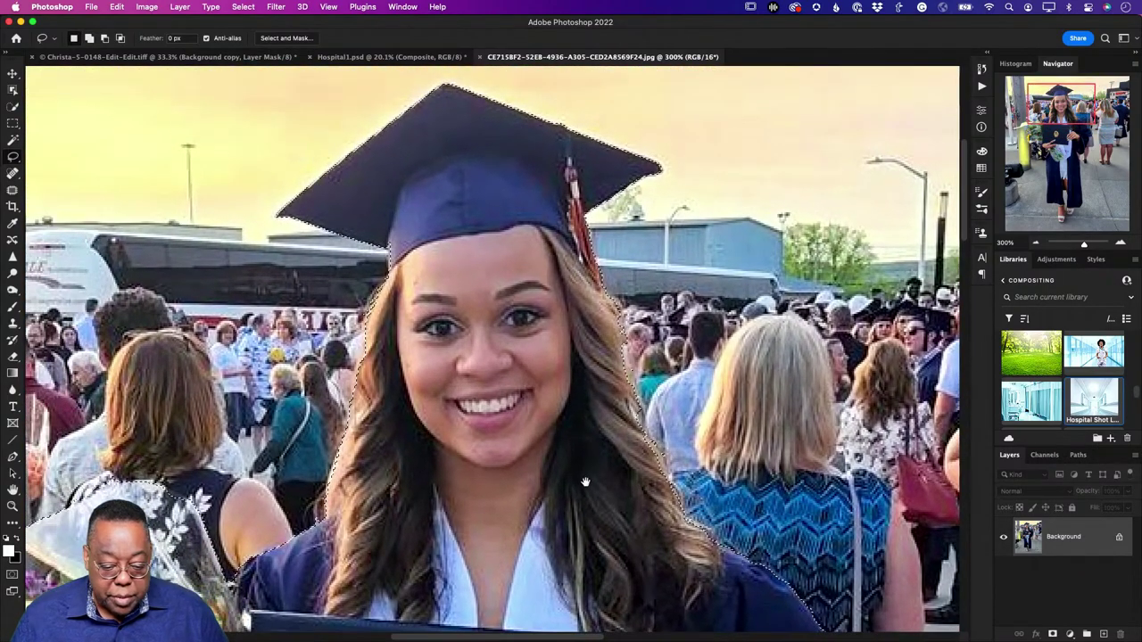
left_click_drag(408, 446, 505, 288)
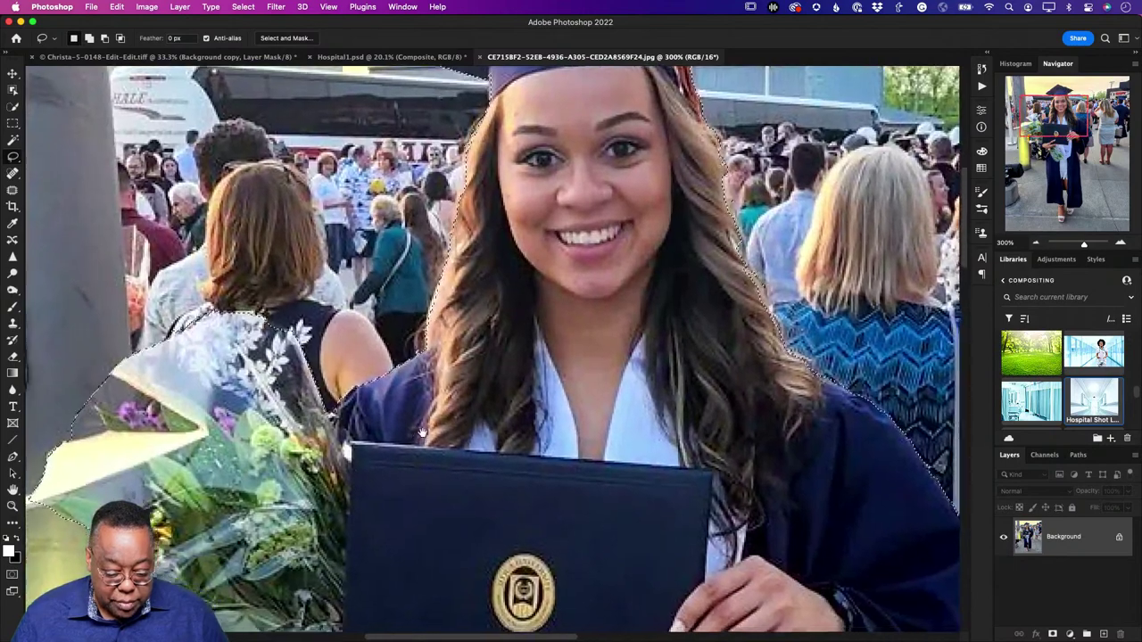
left_click_drag(422, 433, 697, 214)
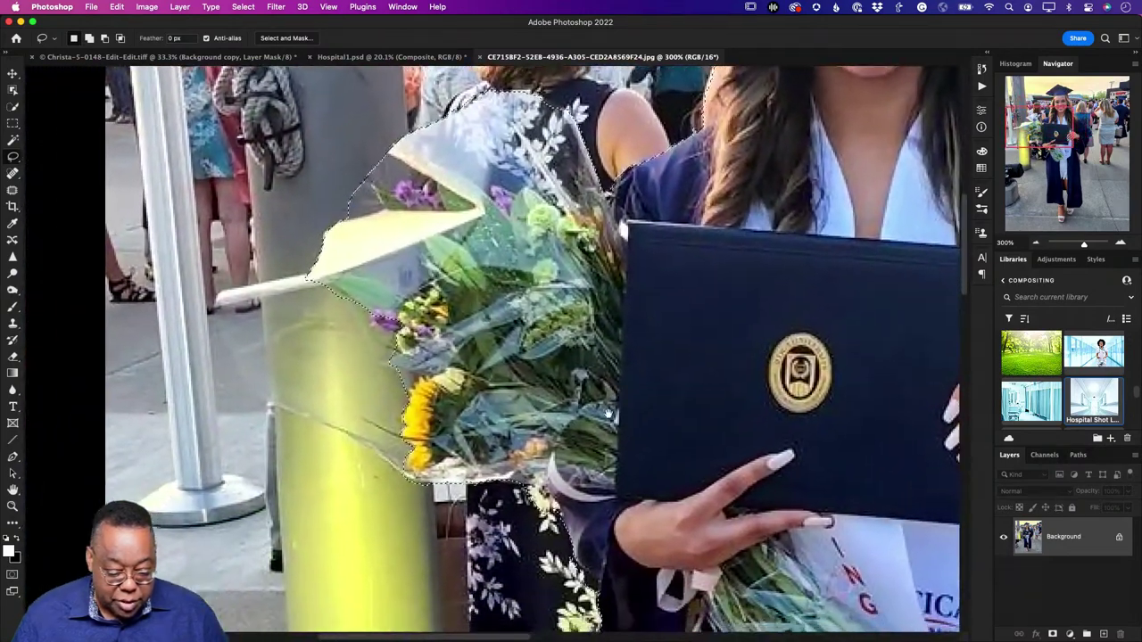
left_click_drag(673, 391, 567, 321)
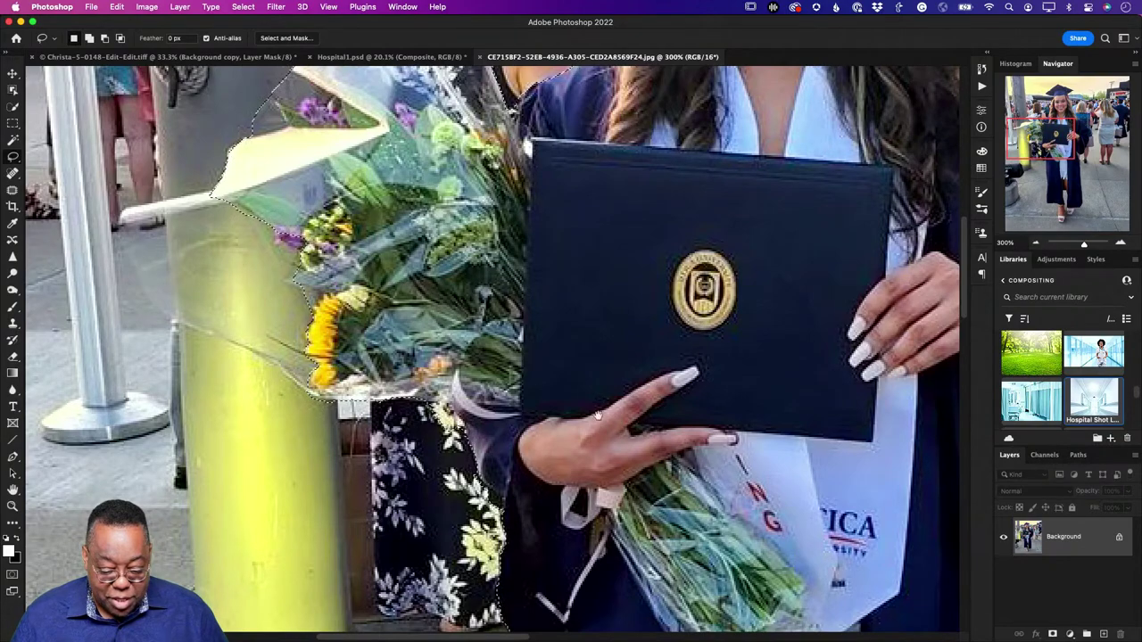
left_click_drag(640, 452, 349, 61)
scroll(412, 277, "down", 10)
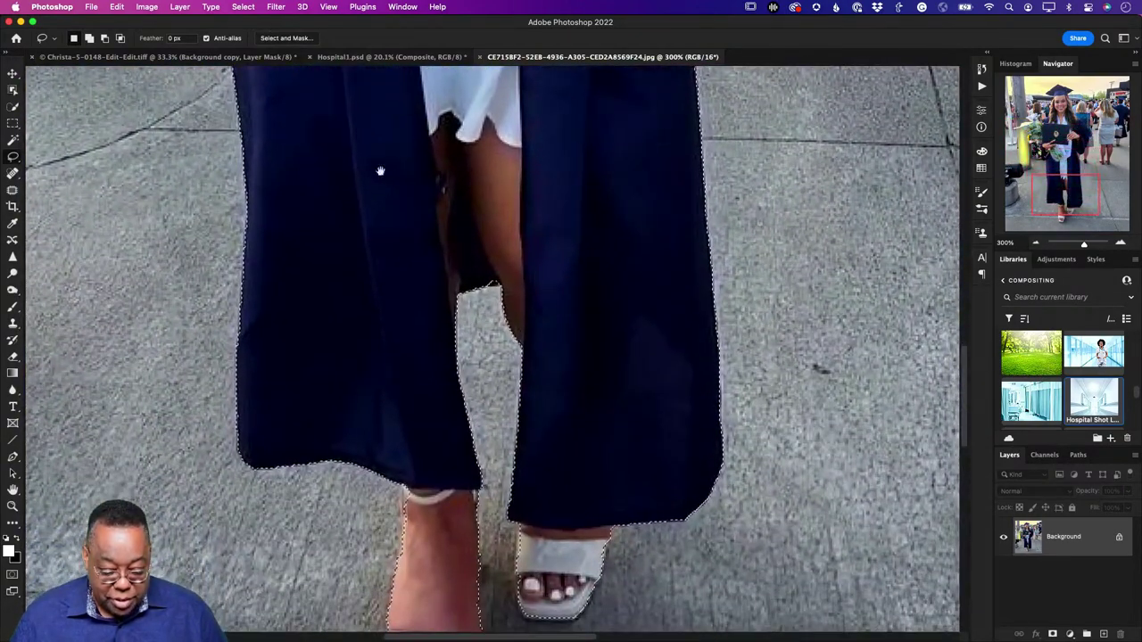
Step: Fix the selection edge at the left ankle, then fit the whole photo on screen
left_click_drag(423, 241, 415, 203)
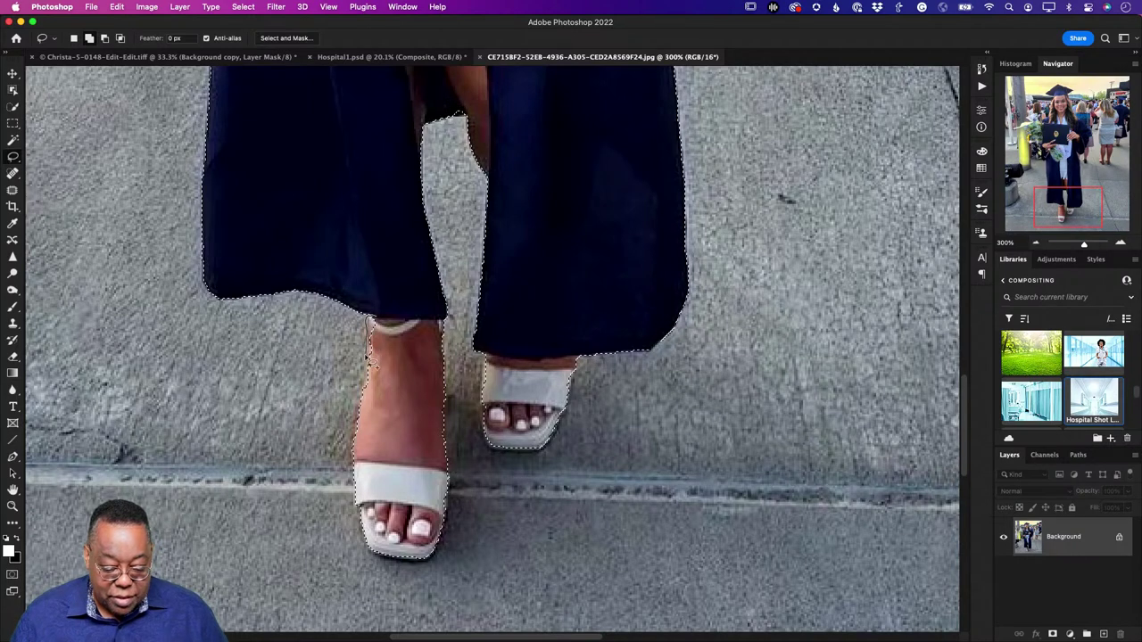
left_click_drag(397, 342, 393, 329)
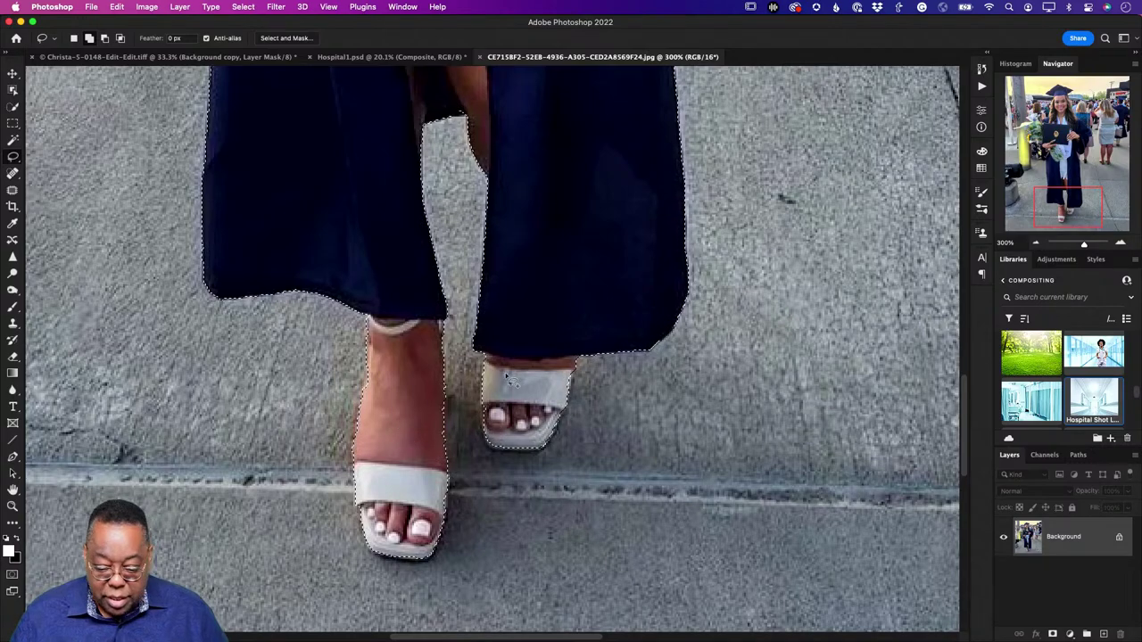
left_click_drag(559, 186, 566, 335)
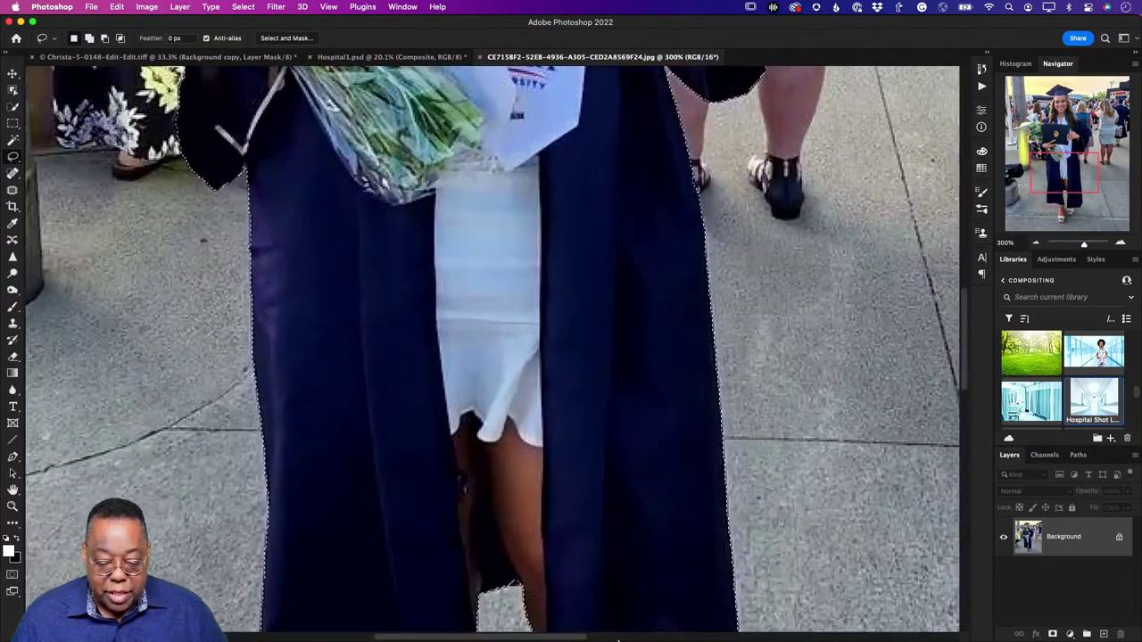
left_click_drag(486, 71, 555, 502)
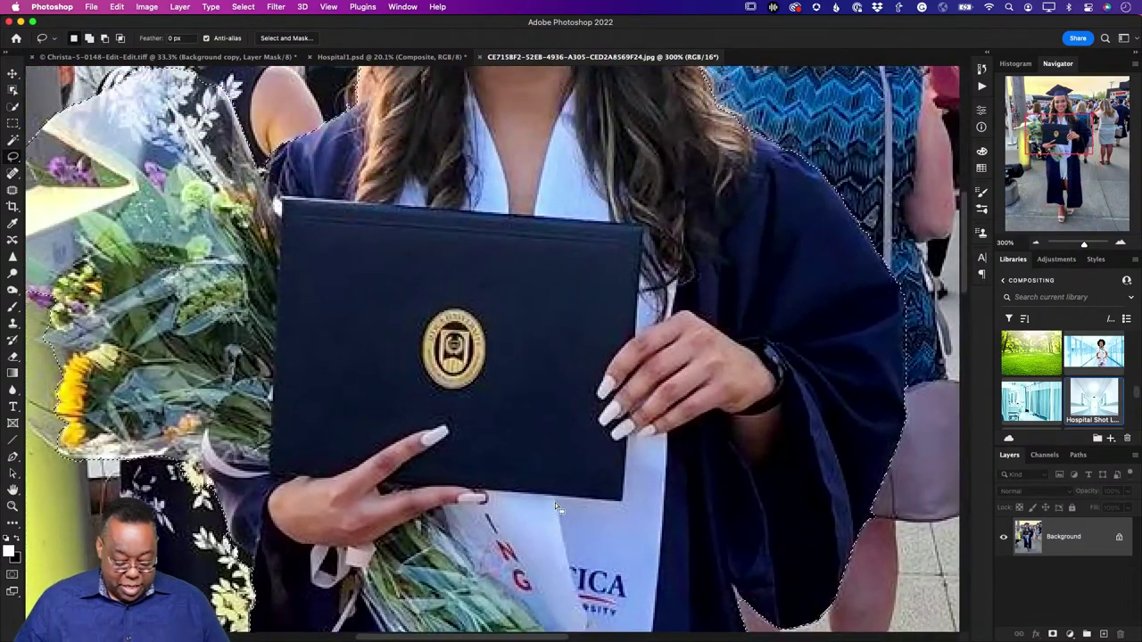
key("super+0")
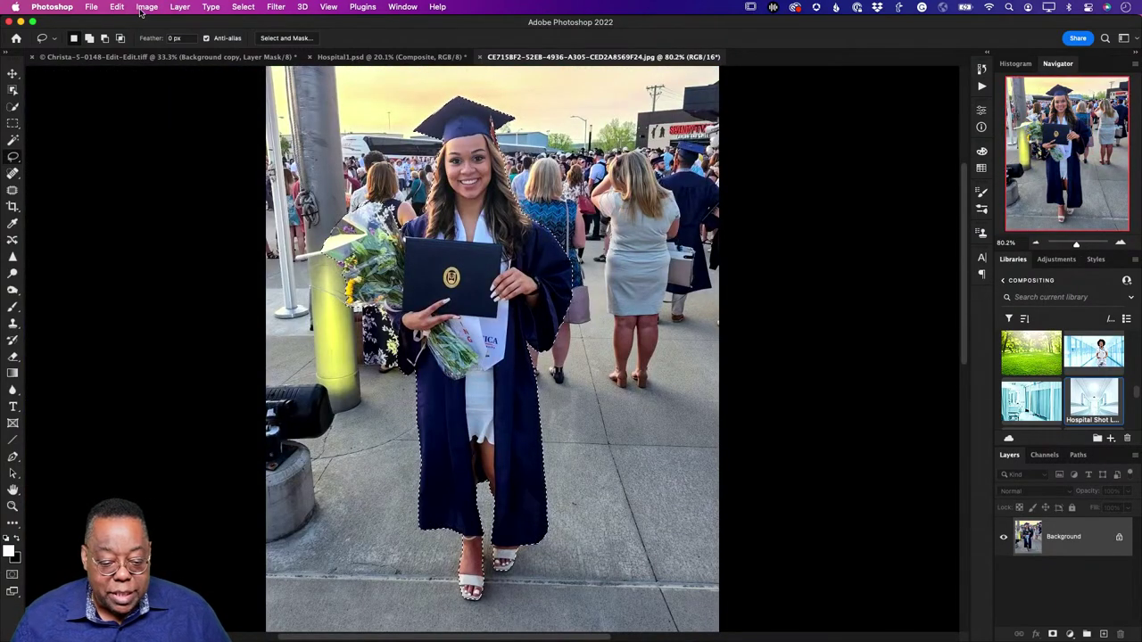
Step: In Select and Mask, soften the hair edge with a size-10 Refine Edge brush
left_click(285, 39)
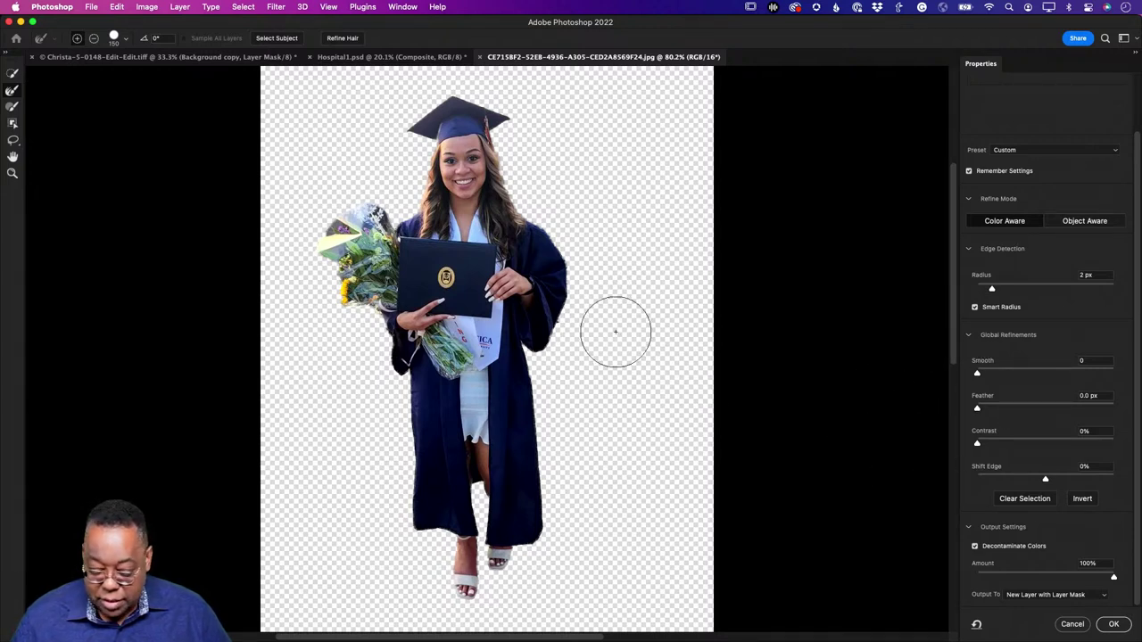
key("z")
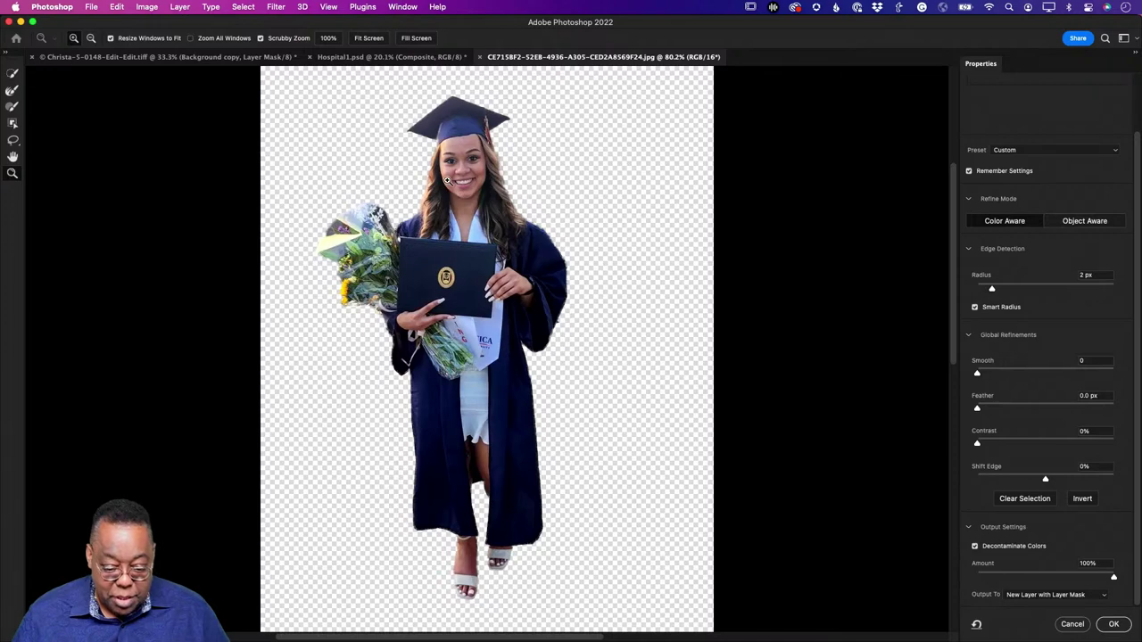
left_click_drag(447, 180, 526, 183)
key("r")
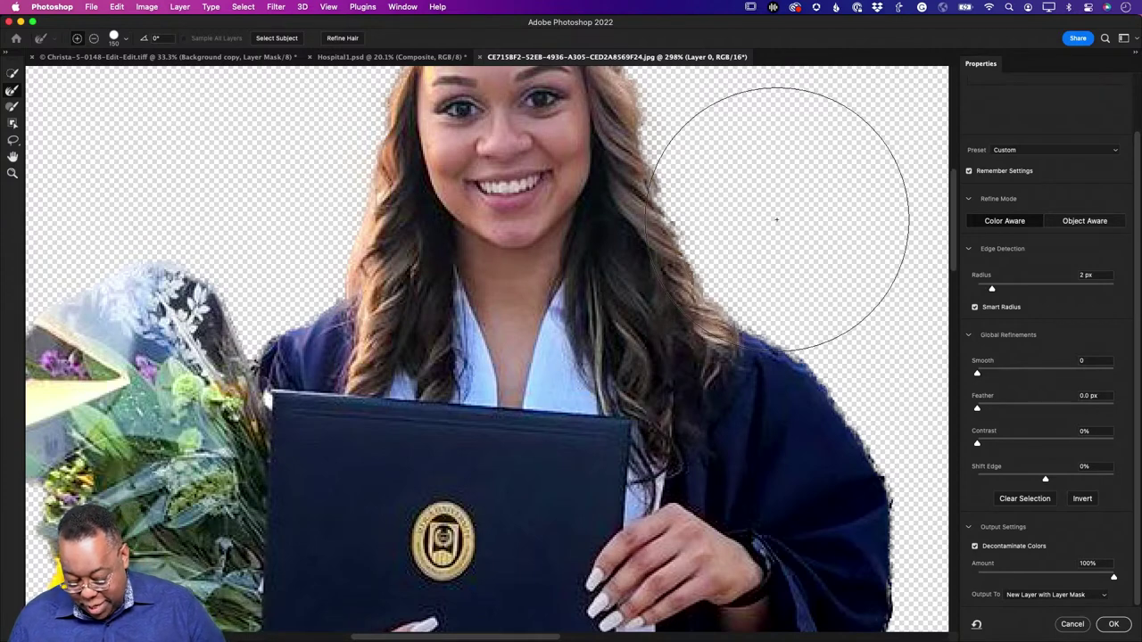
key("bracketleft")
key("bracketleft")
key("bracketleft")
key("bracketleft")
key("bracketleft")
key("bracketleft")
key("bracketleft")
key("bracketleft")
key("bracketleft")
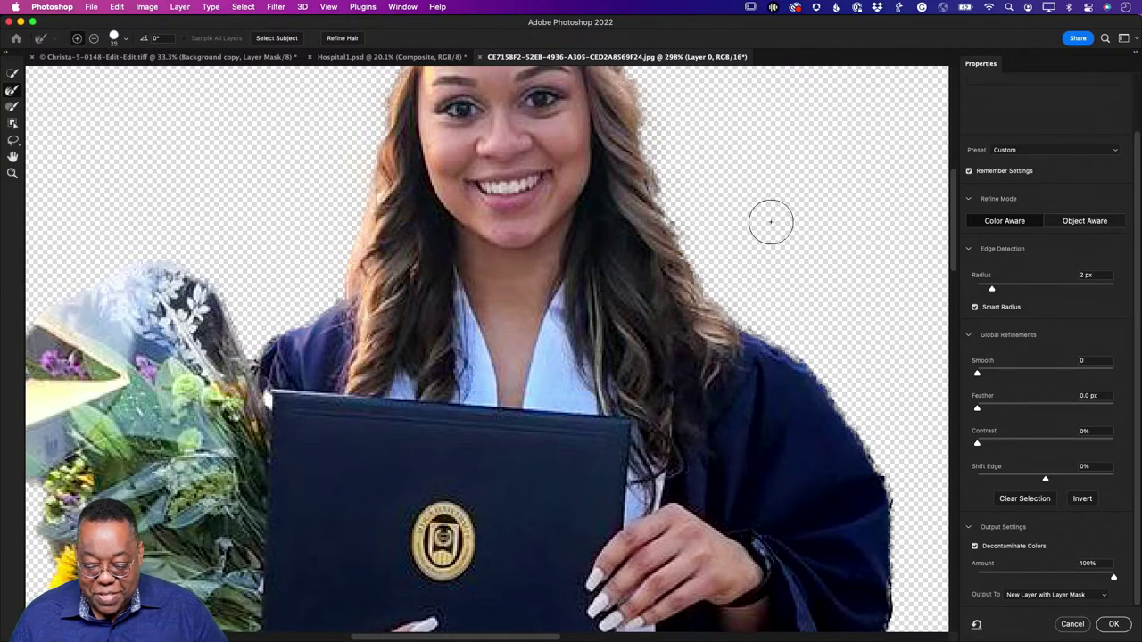
key("bracketleft")
key("bracketleft")
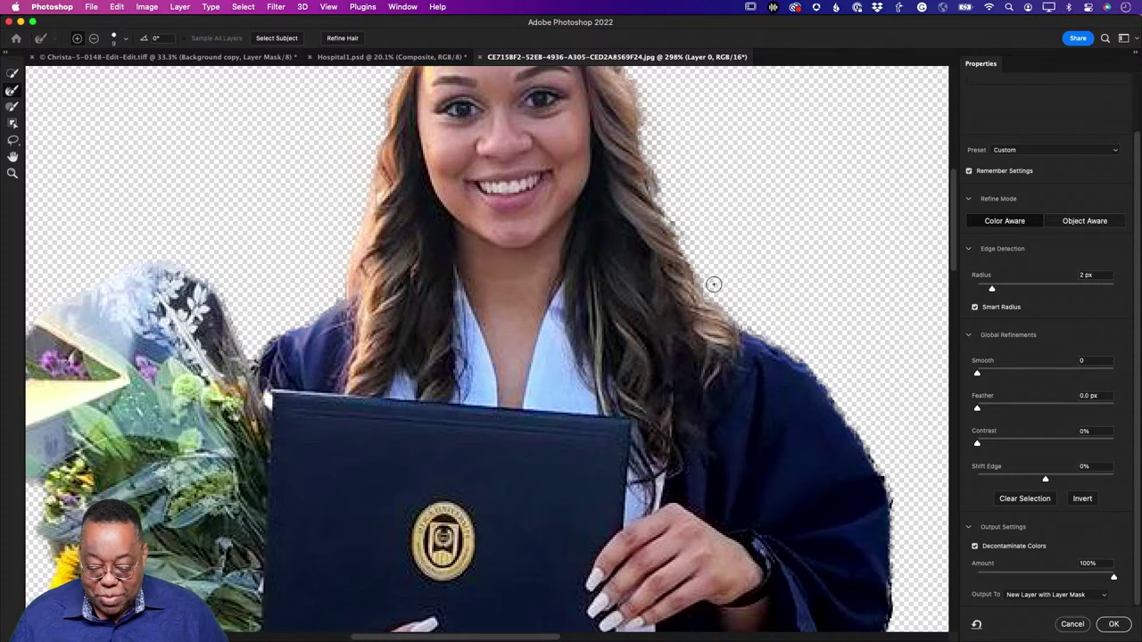
left_click_drag(713, 283, 671, 198)
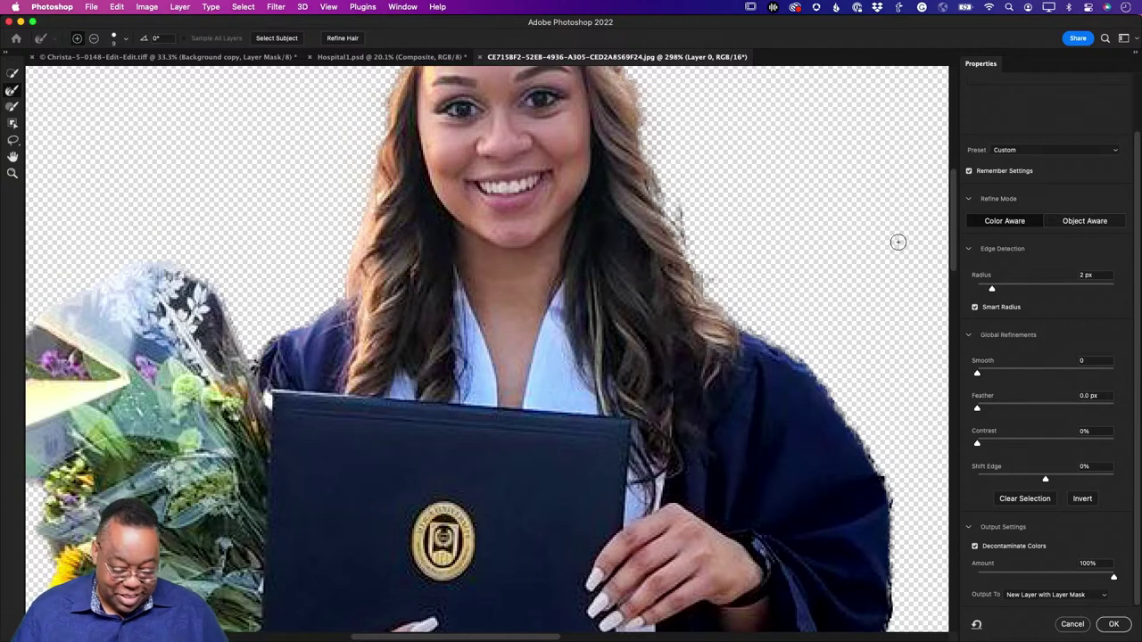
left_click_drag(360, 381, 429, 284)
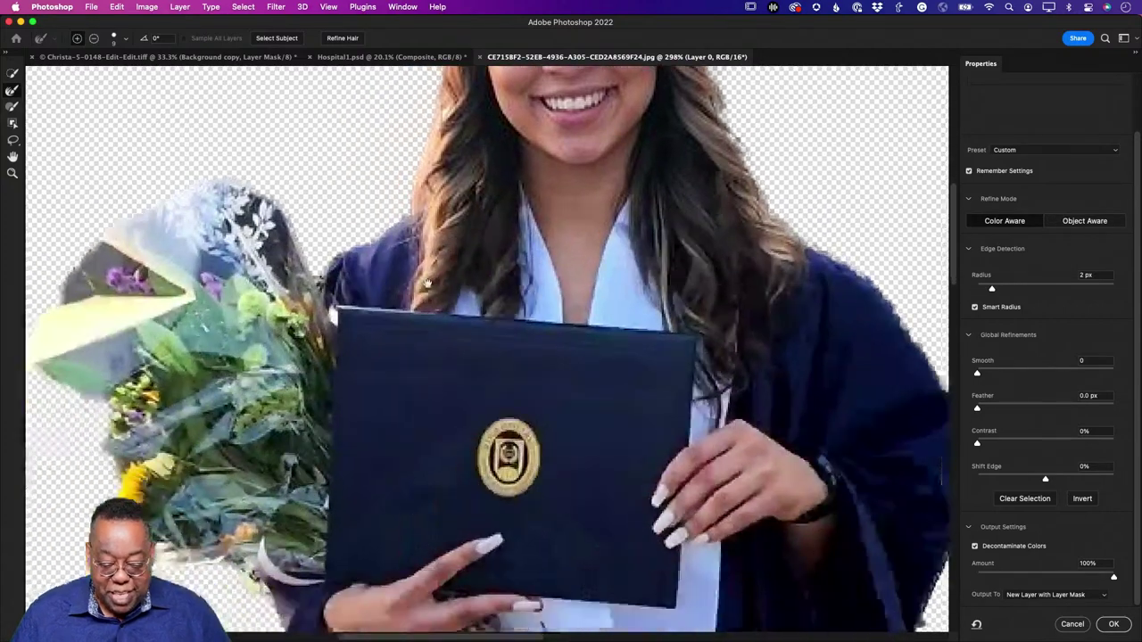
scroll(428, 284, "left", 5)
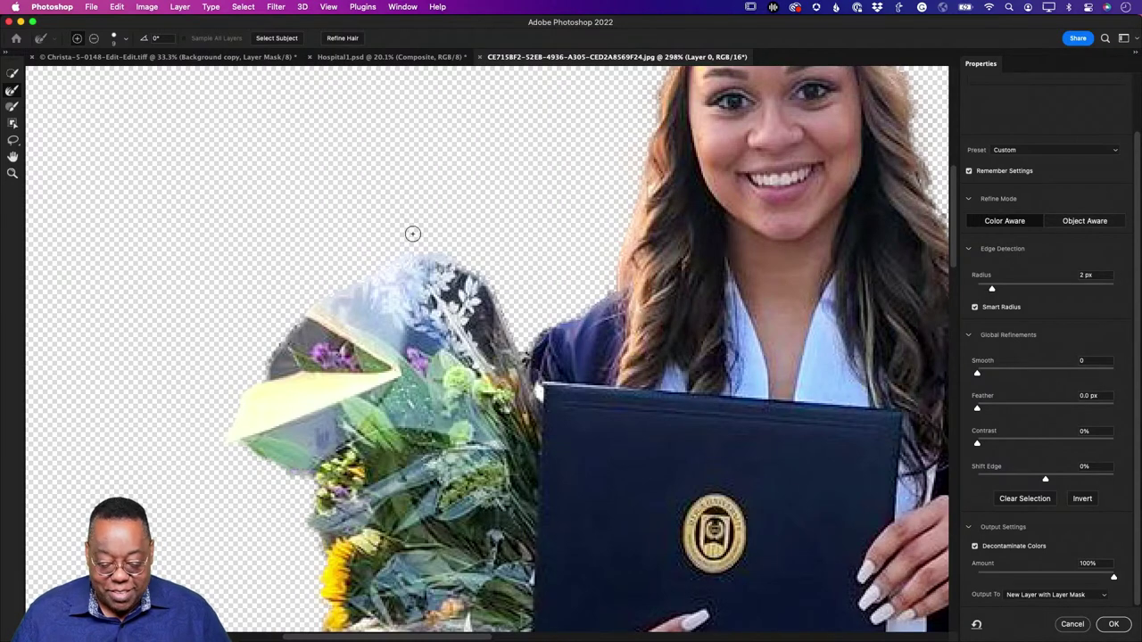
Step: Subtract around the bouquet with a small brush and raise the edge radius to 2 px
left_click(12, 107)
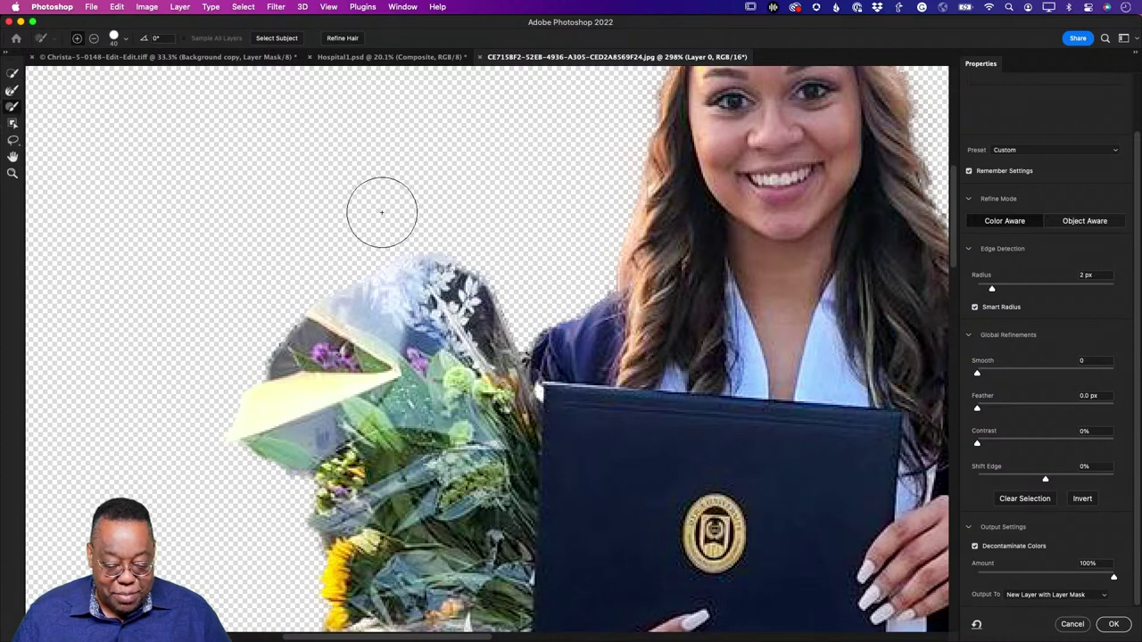
key("bracketleft")
key("bracketleft")
key("bracketleft")
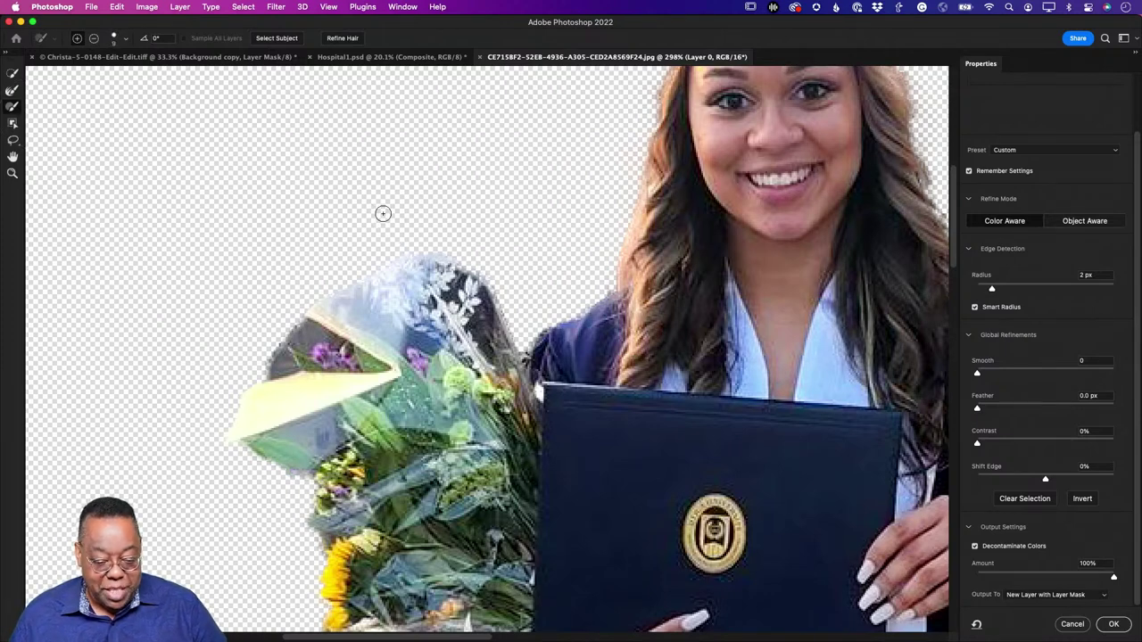
key("alt")
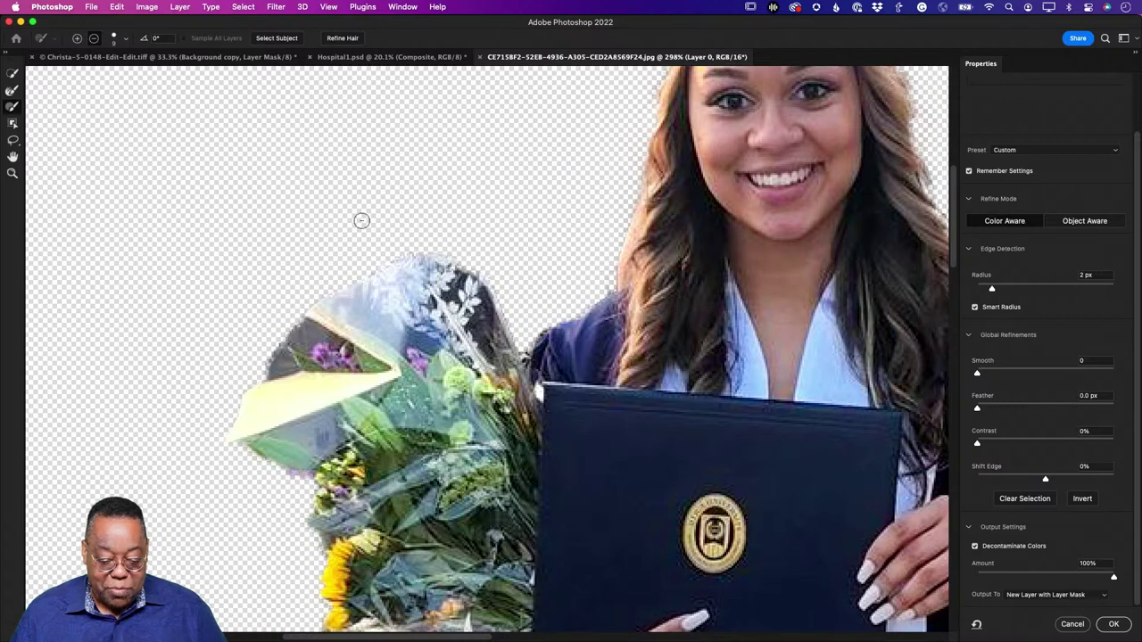
key("super+alt+z")
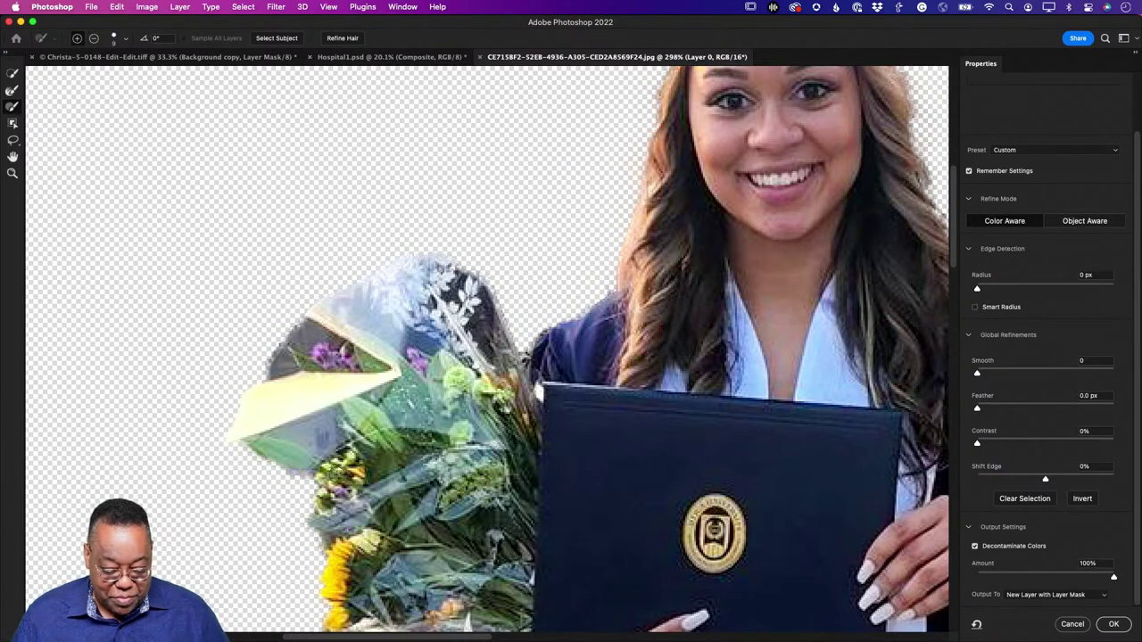
key("alt")
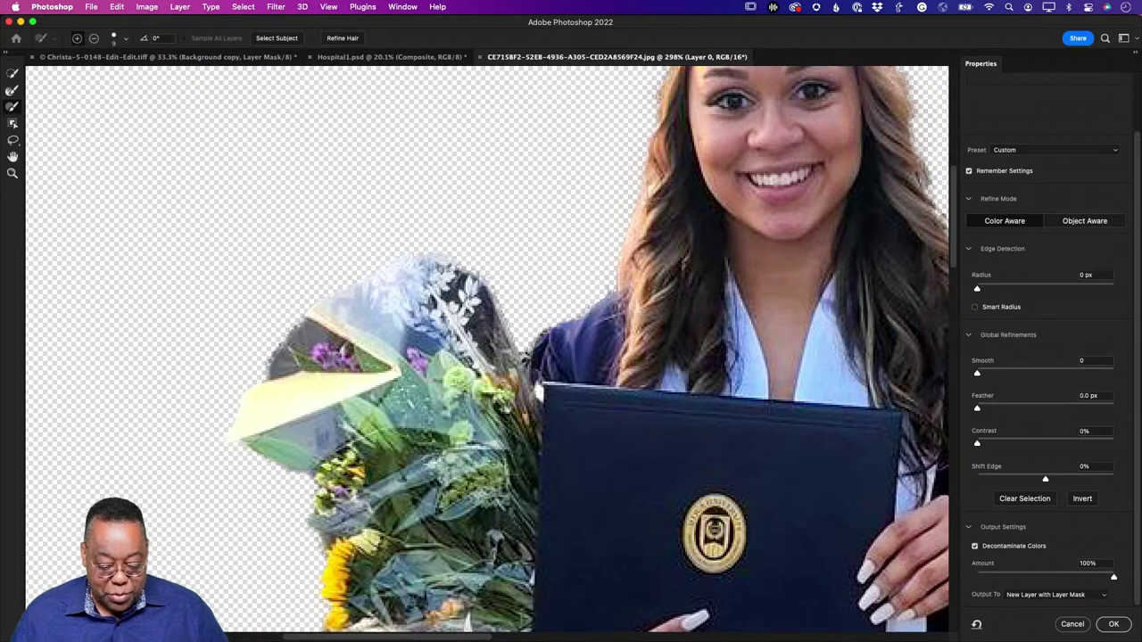
left_click_drag(448, 520, 429, 239)
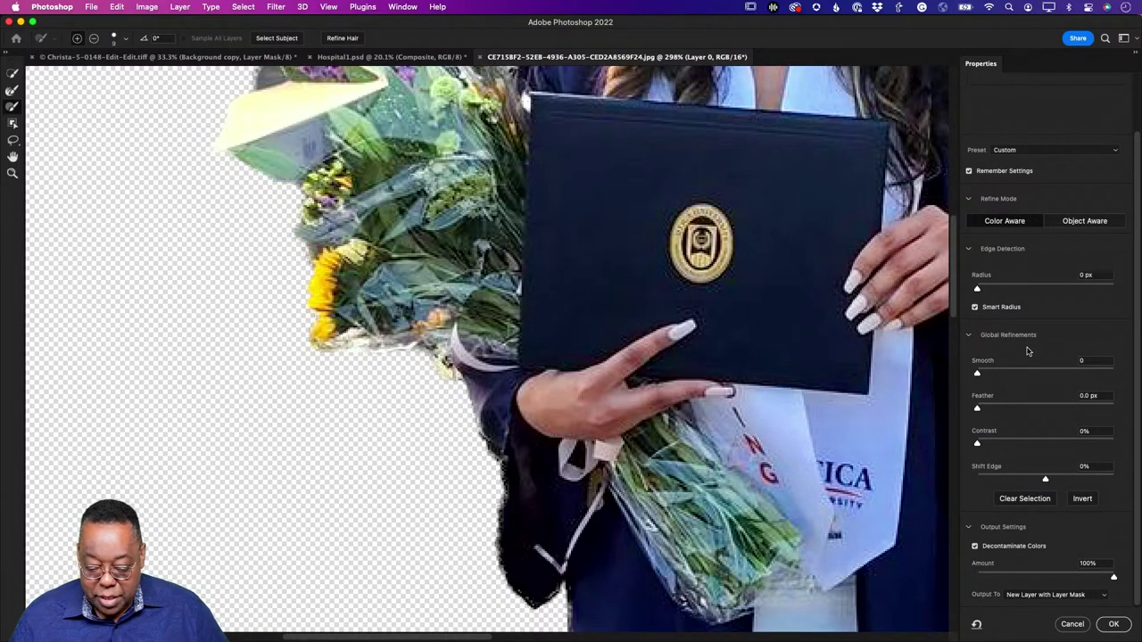
left_click_drag(978, 291, 995, 291)
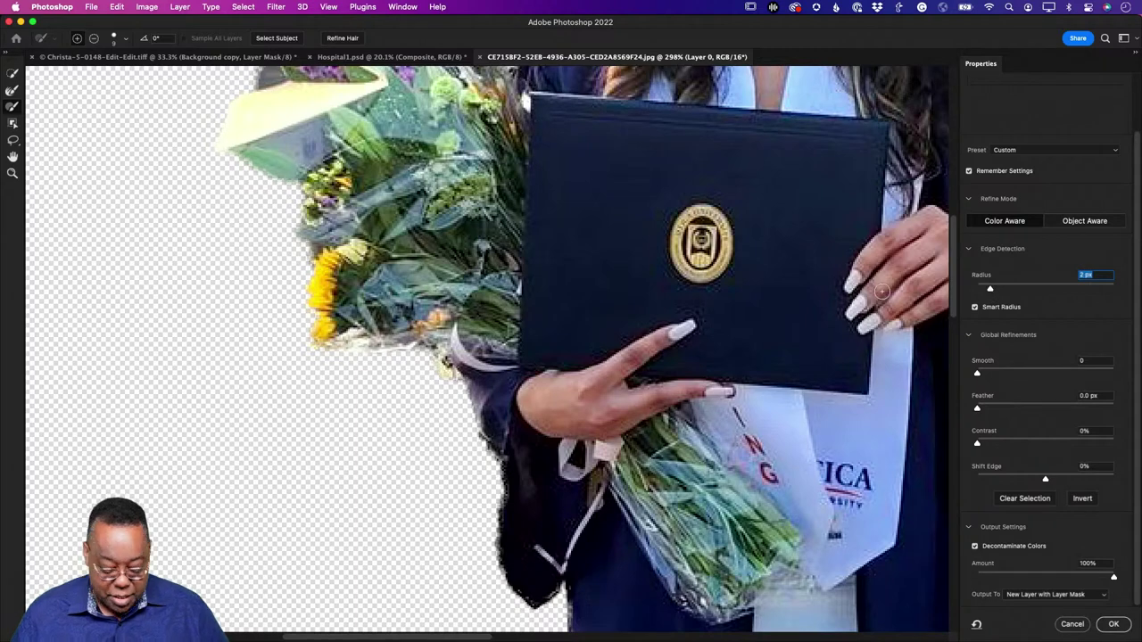
key("super+0")
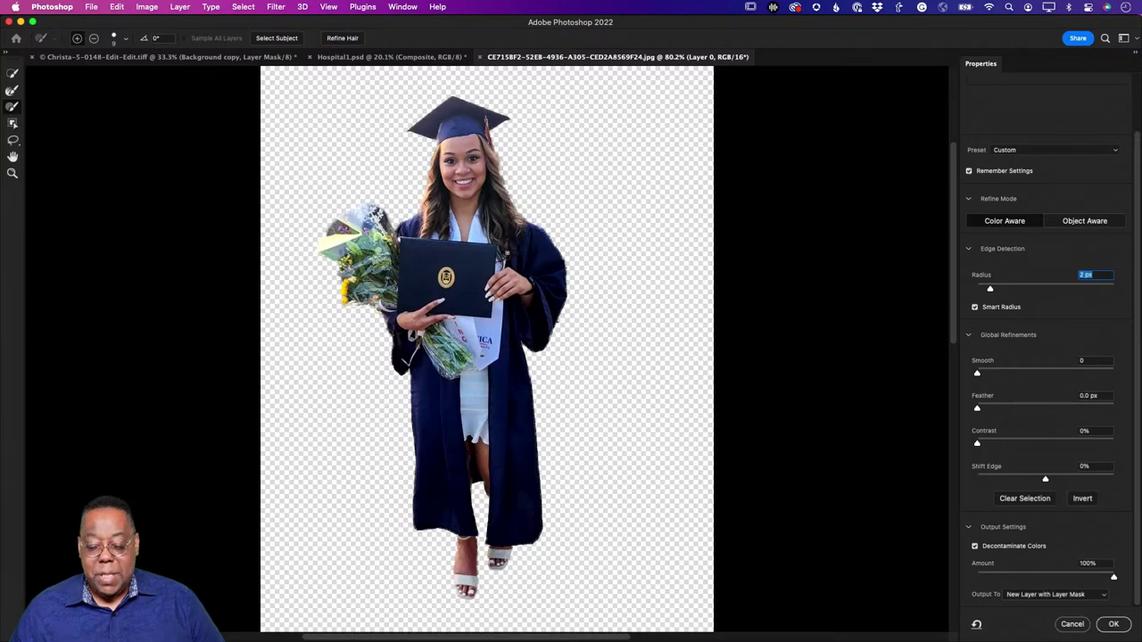
Step: Output the refinement as a layer mask and place Grass Background from Libraries into the document
left_click(1114, 623)
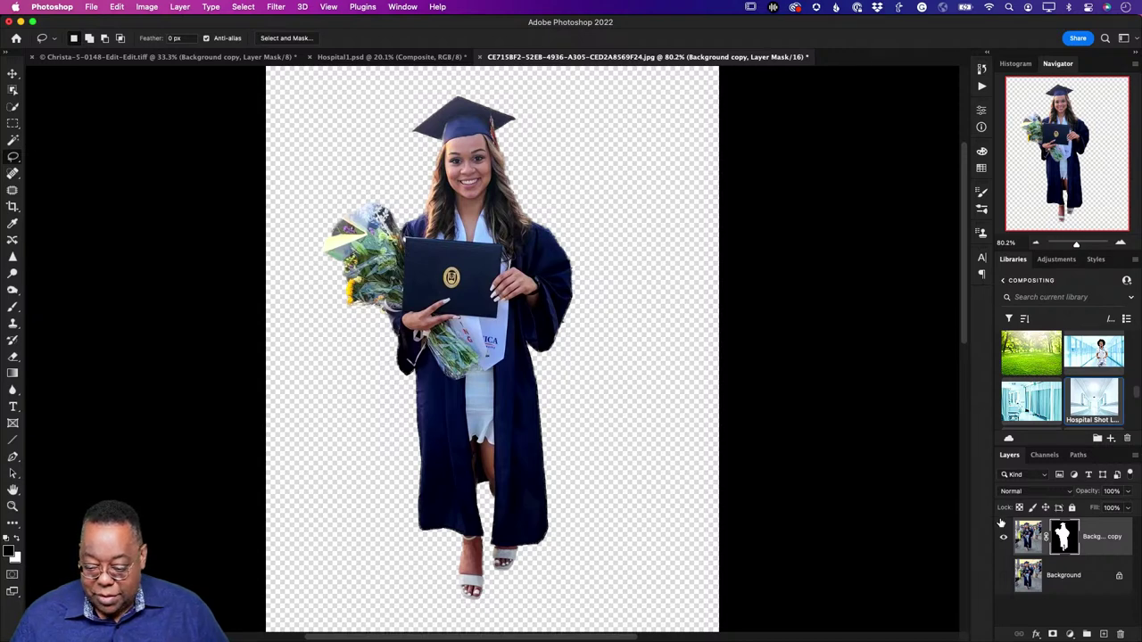
double_click(1034, 359)
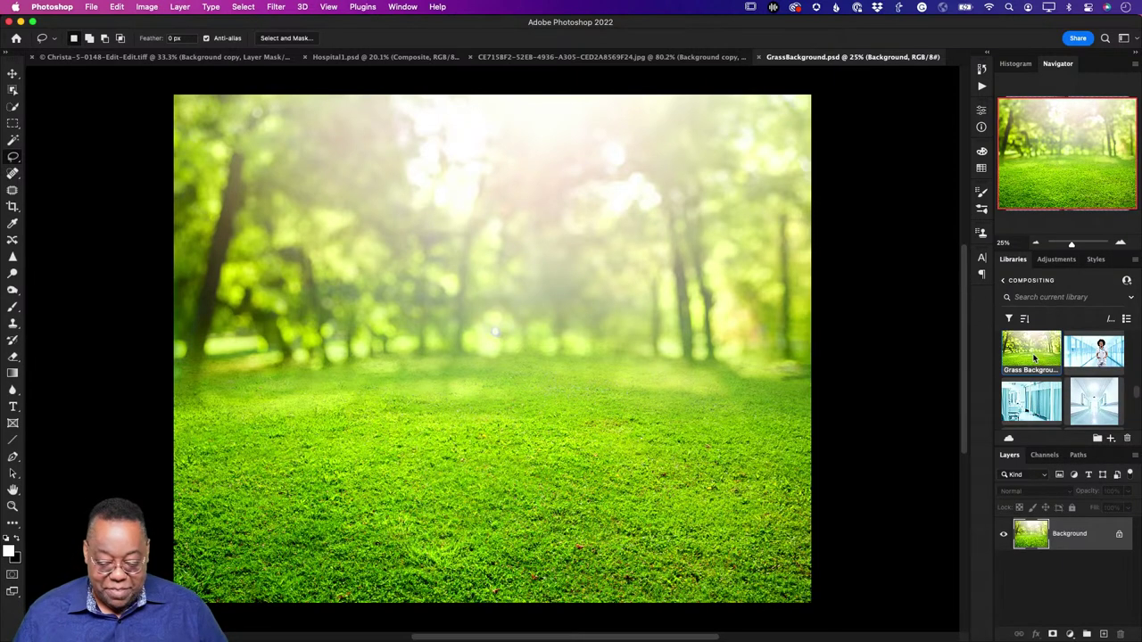
key("super+w")
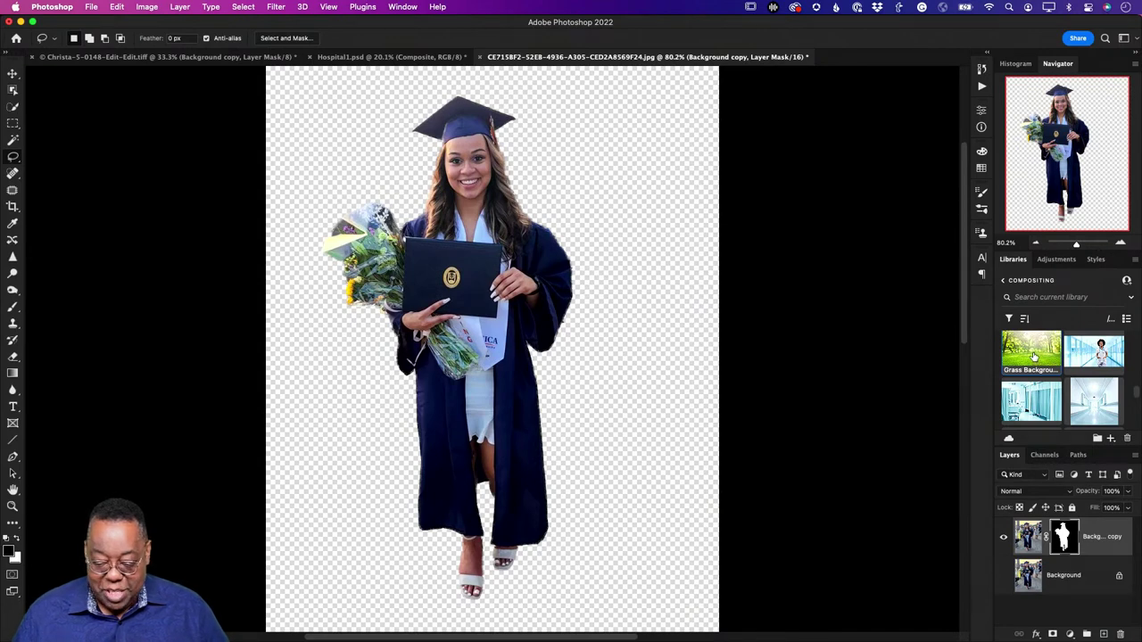
left_click_drag(1033, 357, 571, 402)
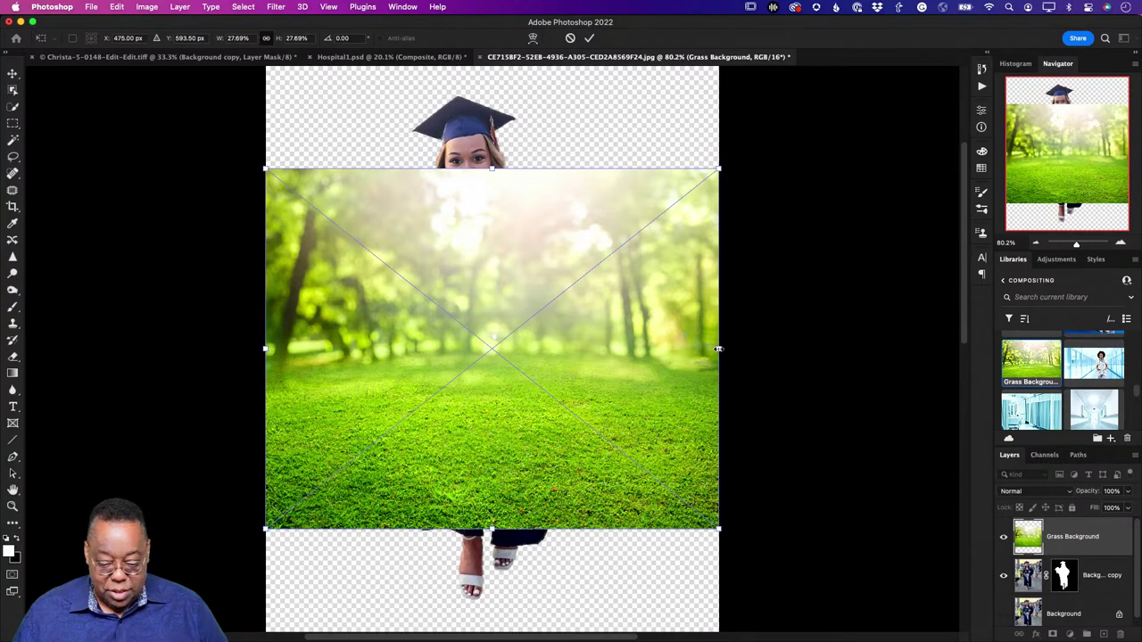
Step: Enlarge the grass to cover the canvas, commit it, and move it below the graduate layer
left_click_drag(719, 349, 858, 348)
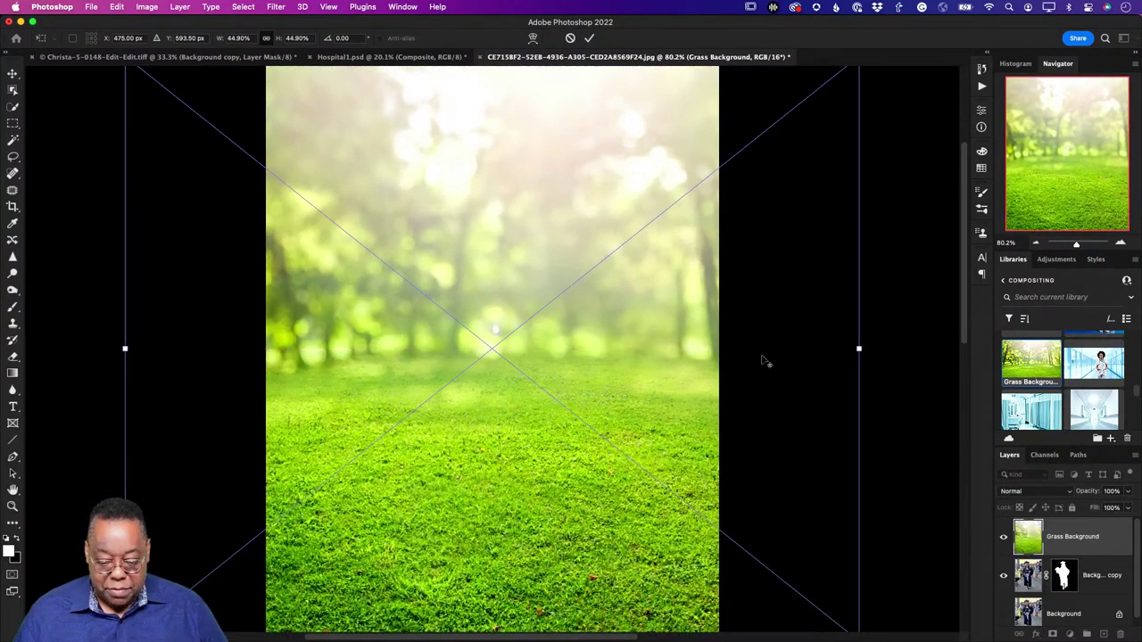
scroll(678, 373, "down", 2)
scroll(676, 372, "up", 2)
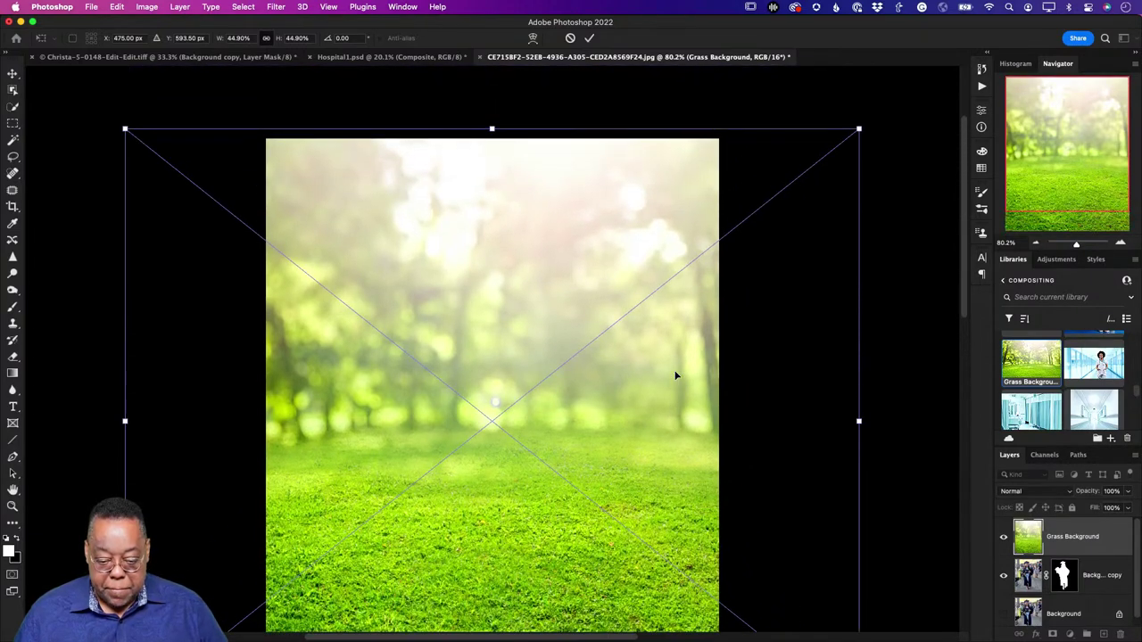
scroll(676, 373, "down", 1)
key("Return")
key("l")
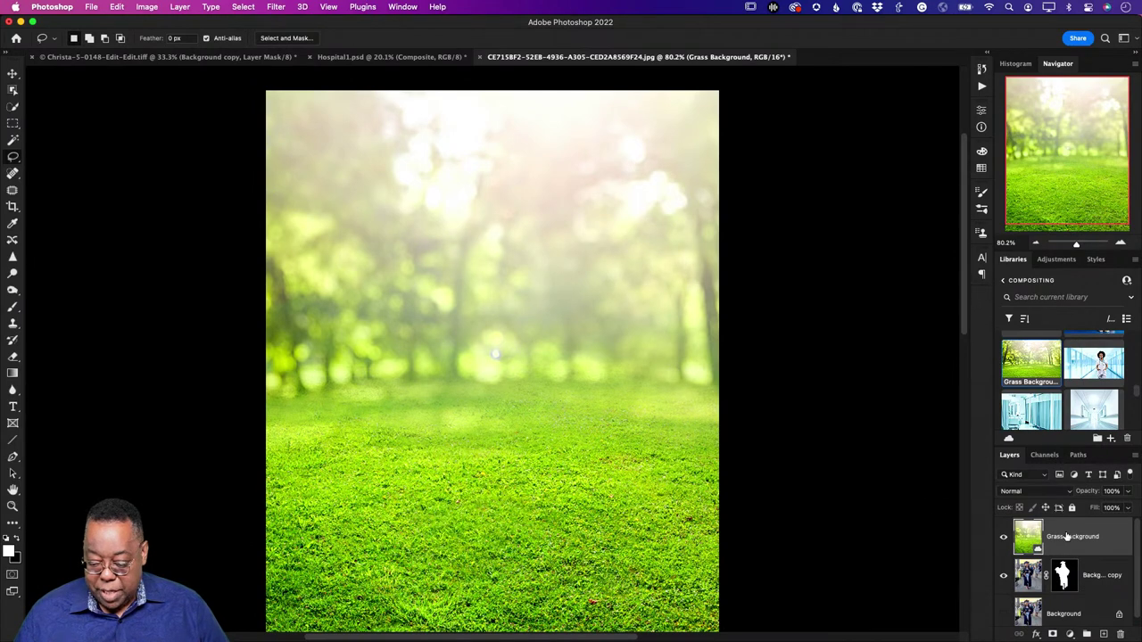
left_click_drag(1066, 536, 1066, 596)
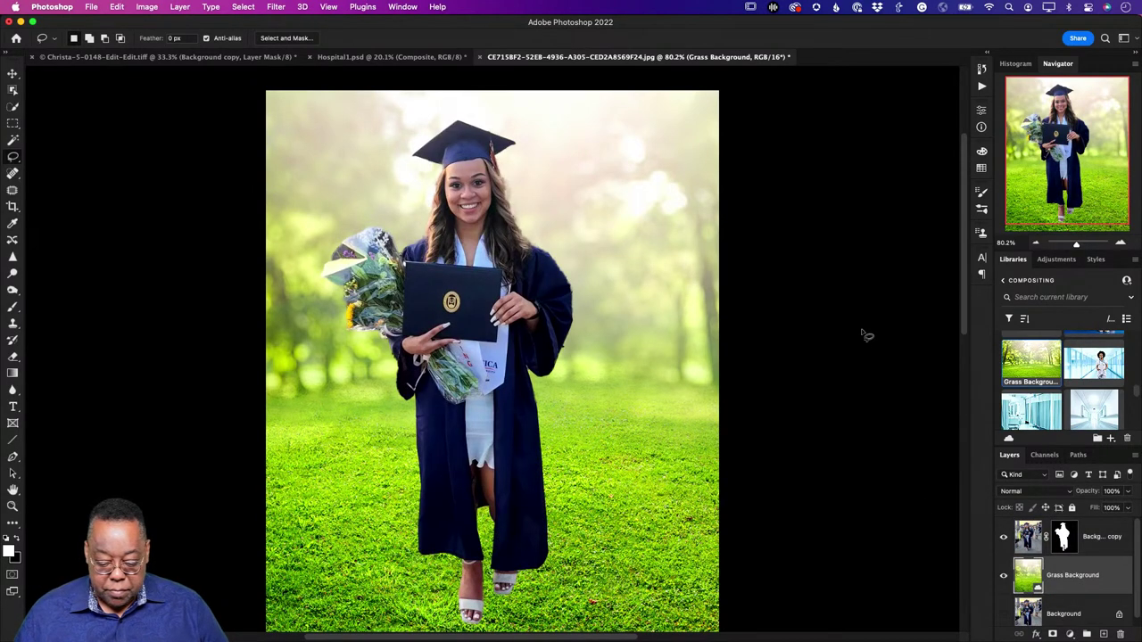
Step: Zoom to about 200% on the graduate's gown and sleeve edge
scroll(866, 334, "down", 2)
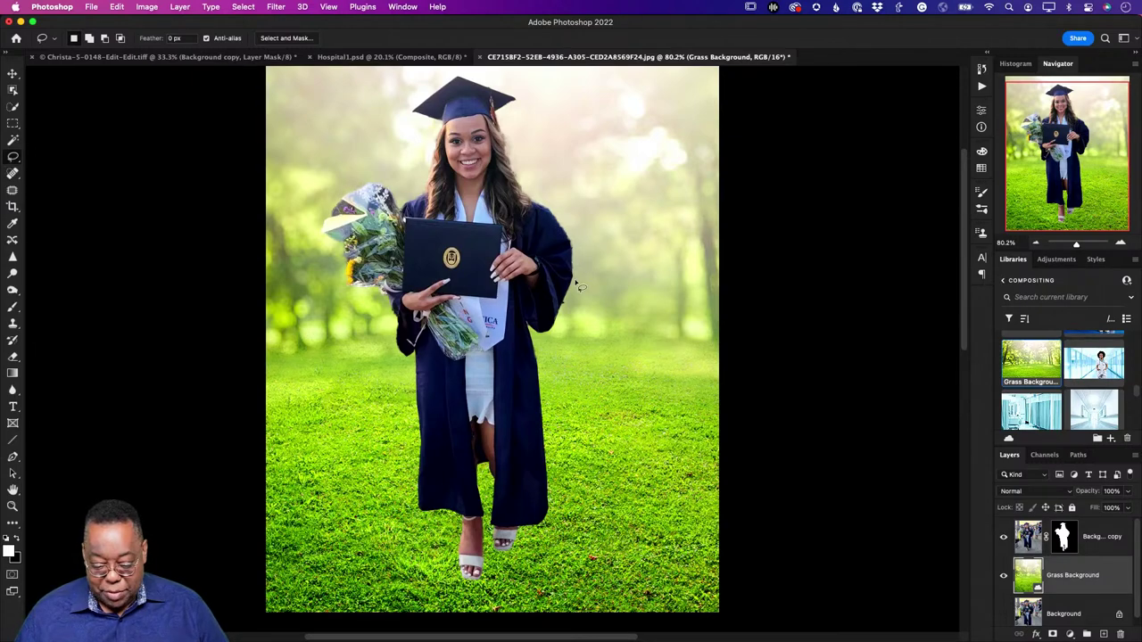
key("z")
left_click_drag(580, 248, 627, 308)
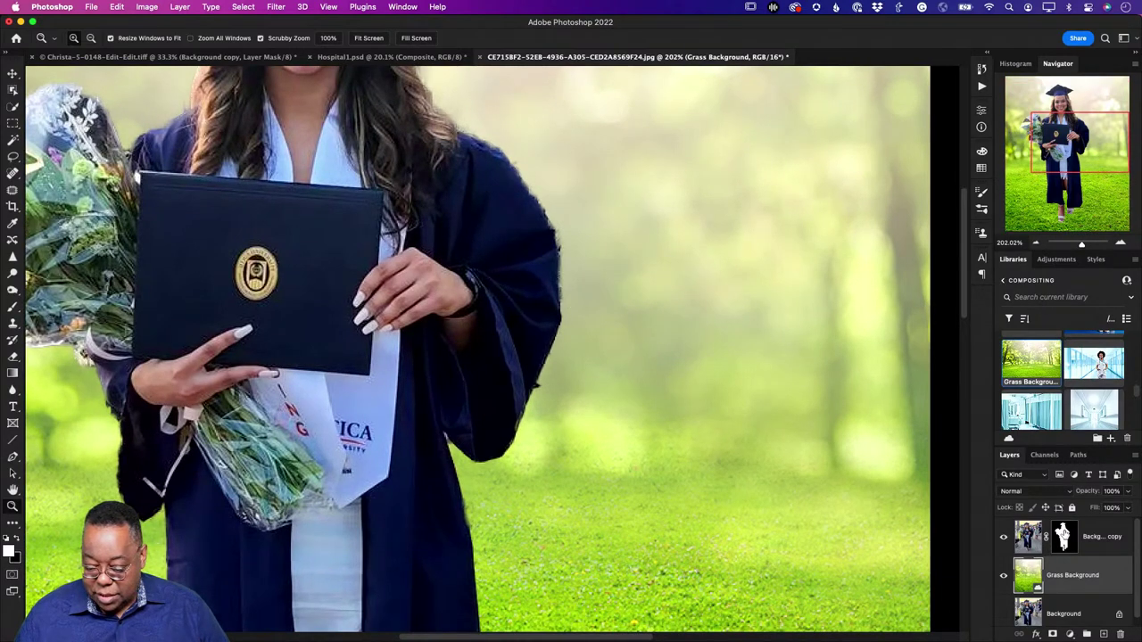
Step: Touch up the sleeve edge on the graduate's layer mask with a small hard black/white brush
left_click(1064, 536)
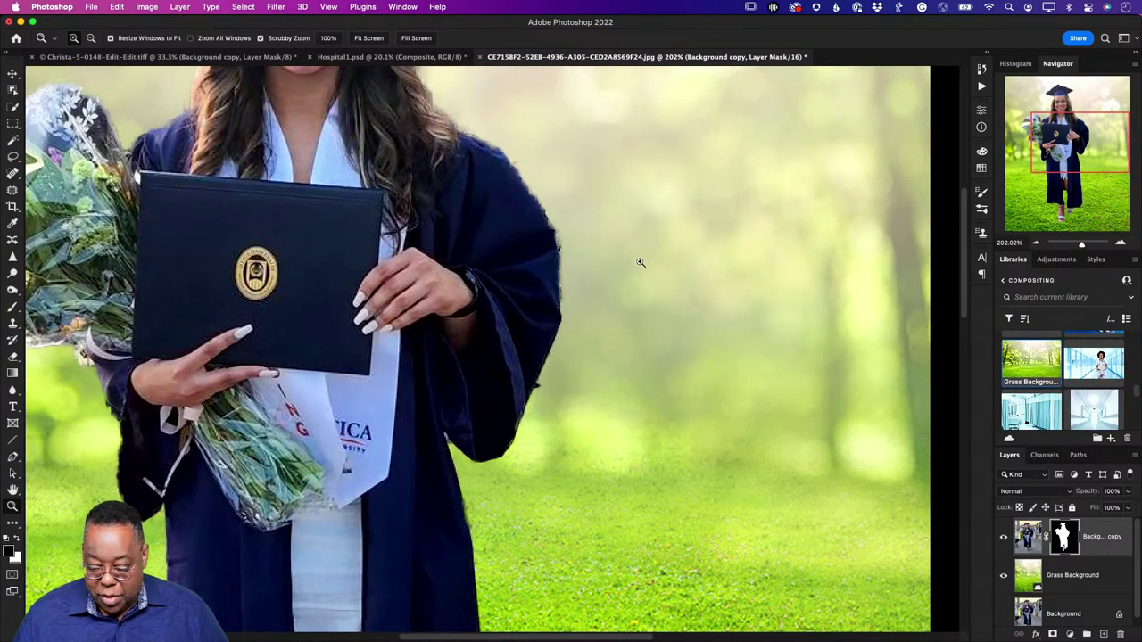
key("b")
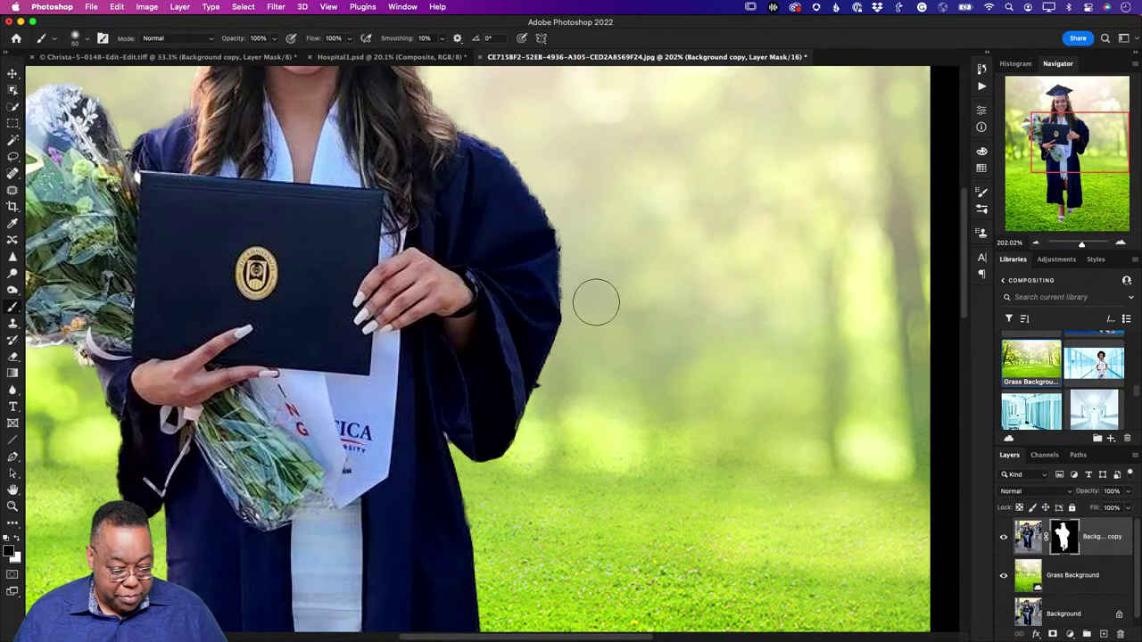
left_click(87, 38)
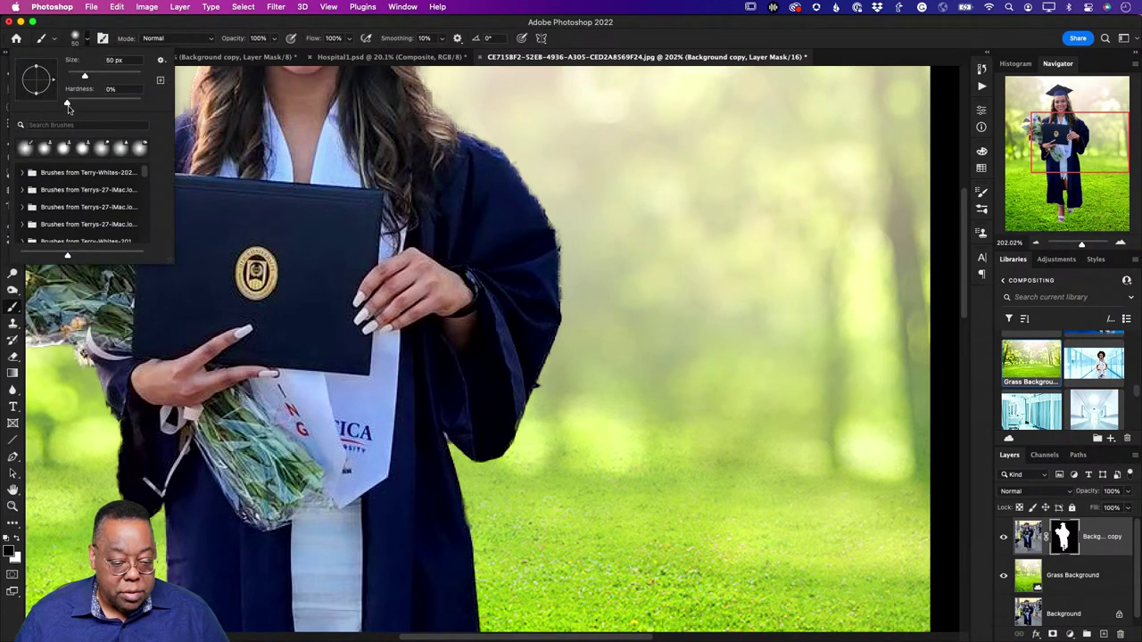
left_click_drag(69, 104, 142, 101)
left_click(87, 38)
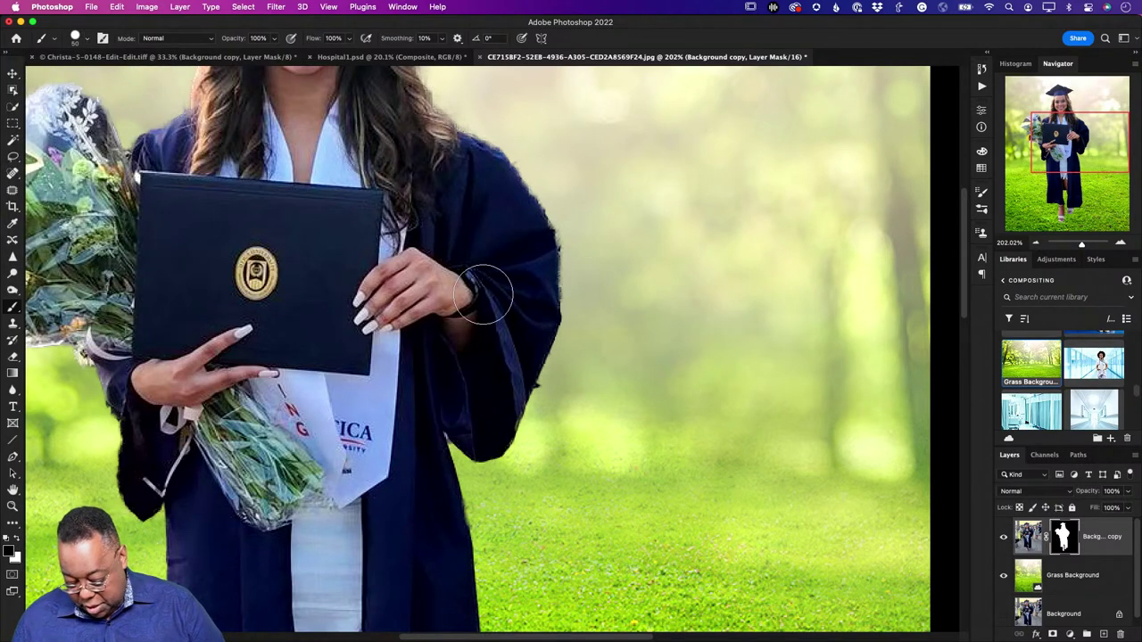
key("bracketleft")
key("bracketleft")
key("bracketleft")
key("bracketleft")
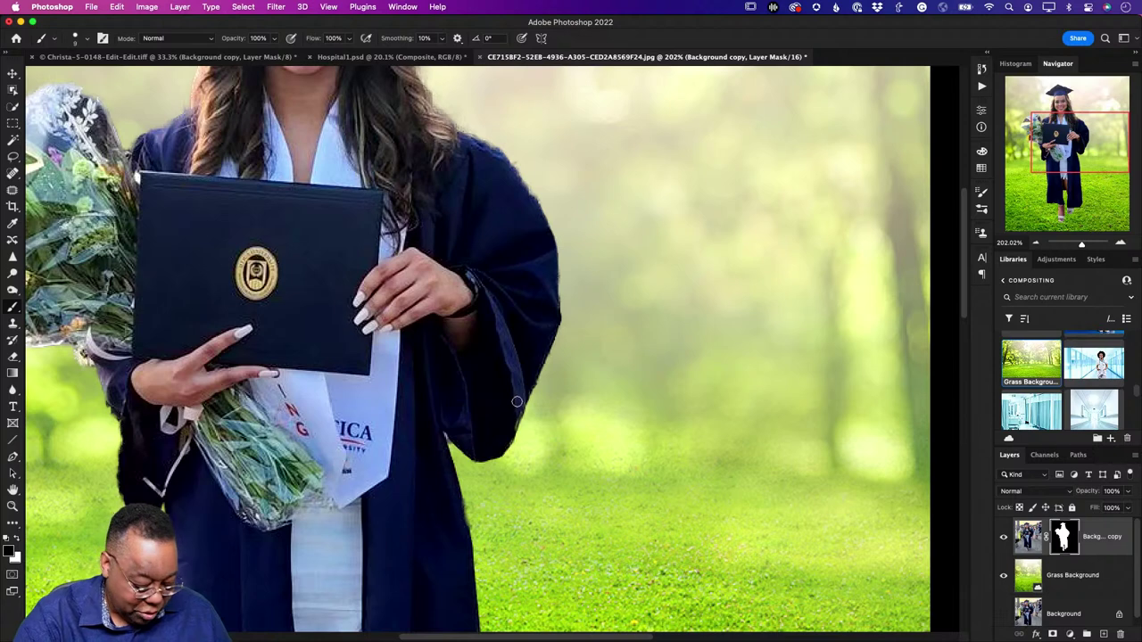
key("x")
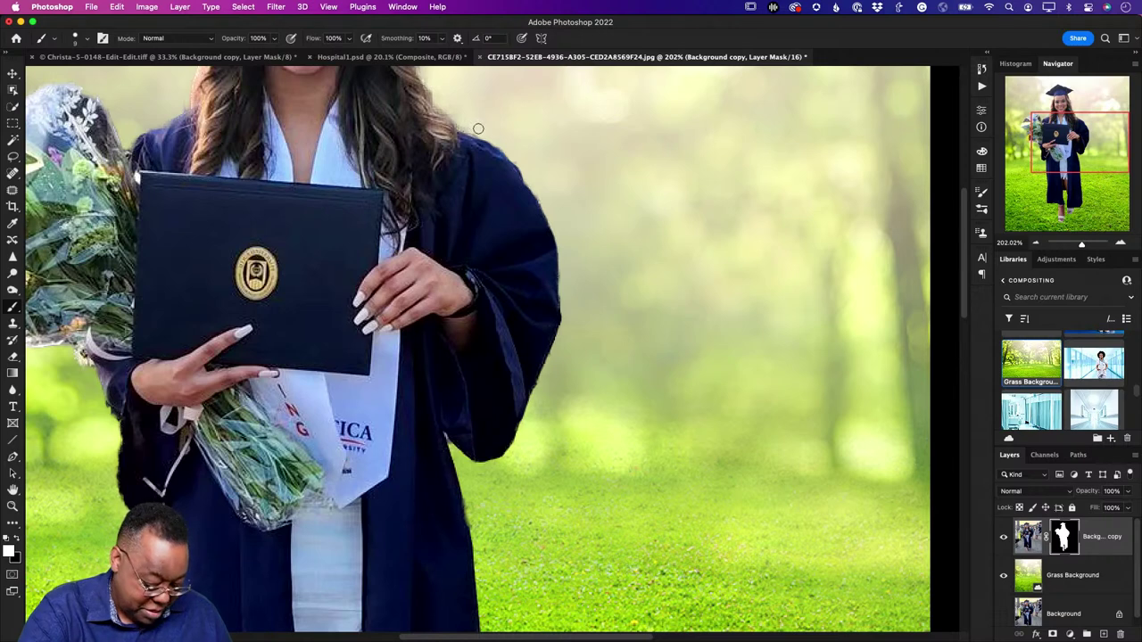
key("x")
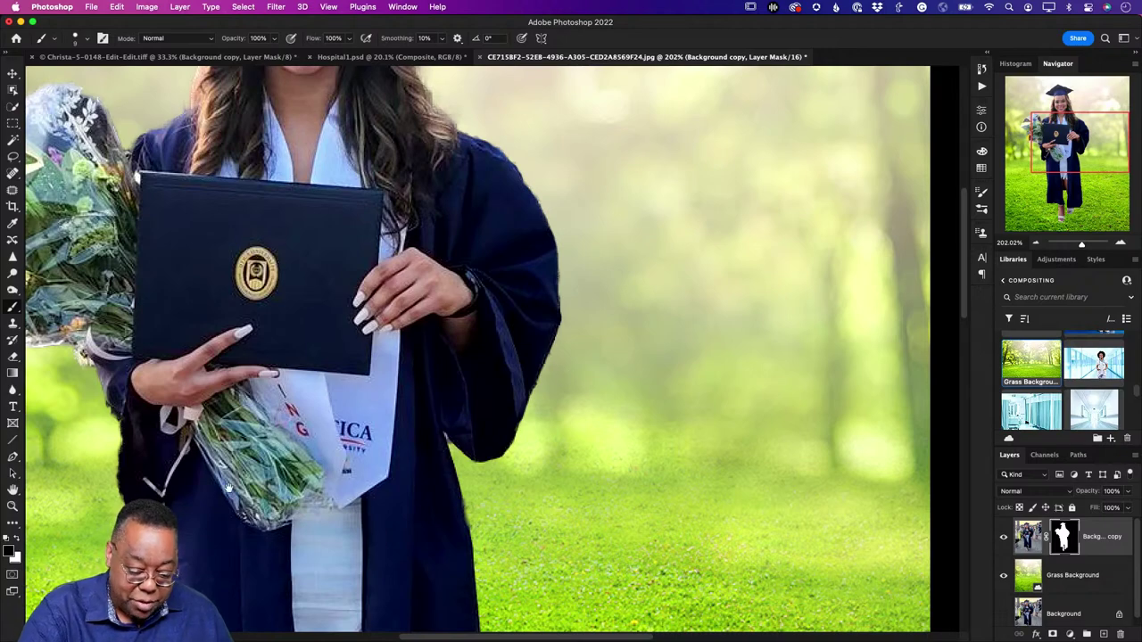
scroll(229, 489, "left", 5)
scroll(228, 489, "down", 2)
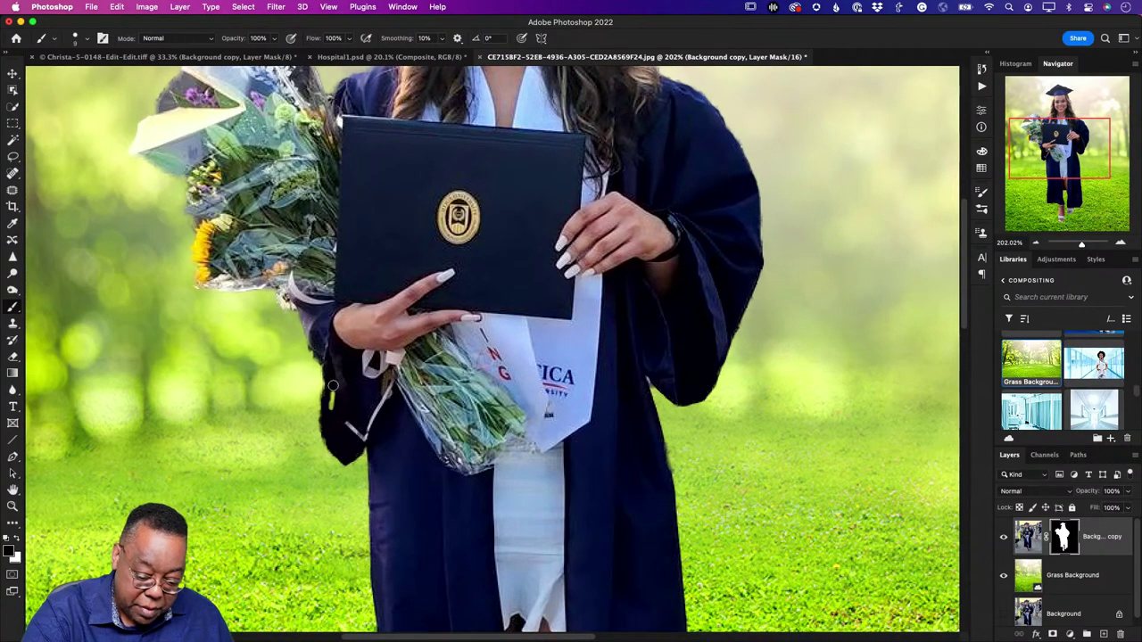
Step: Paint out the grass streak beside the sleeve and bouquet wrapper on the mask, then fit the photo
left_click_drag(332, 386, 350, 415)
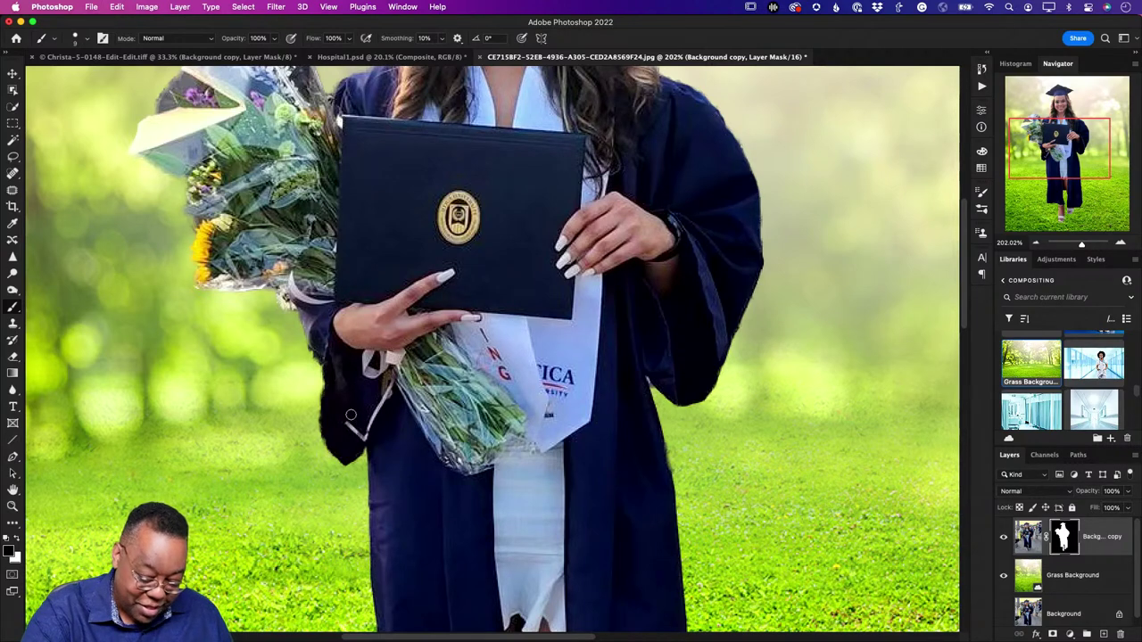
key("x")
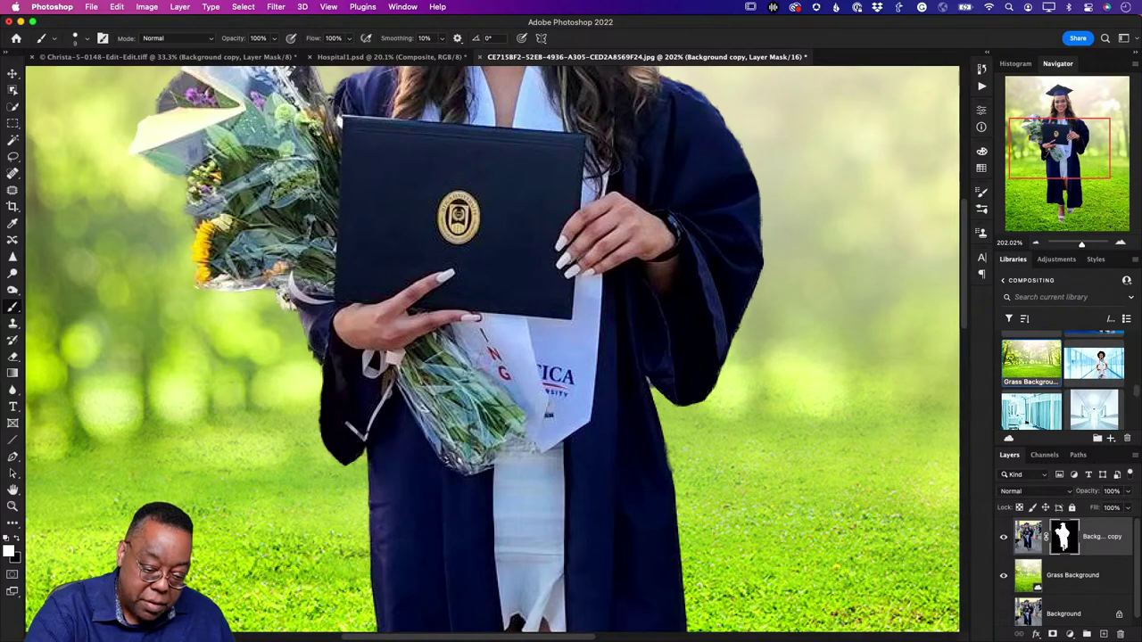
left_click_drag(359, 242, 433, 409)
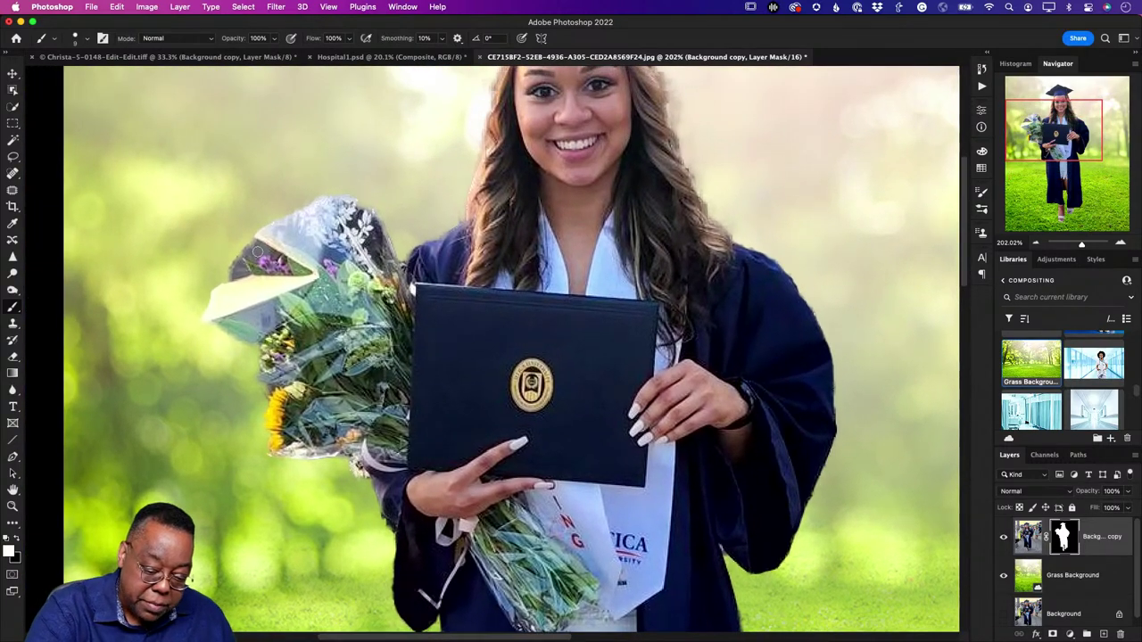
key("x")
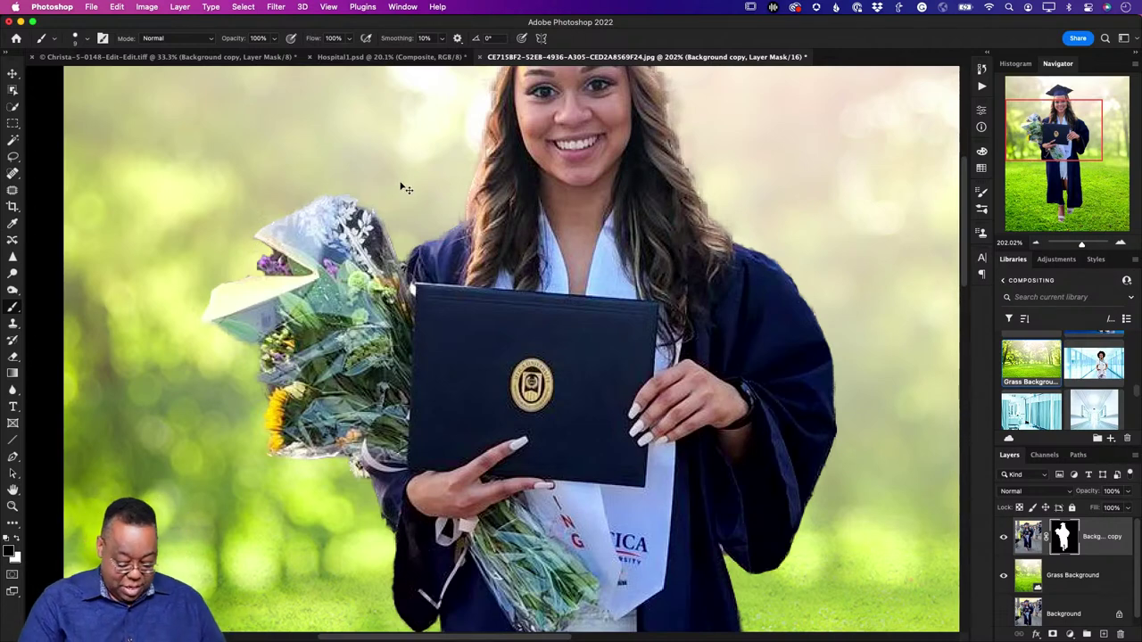
key("super+0")
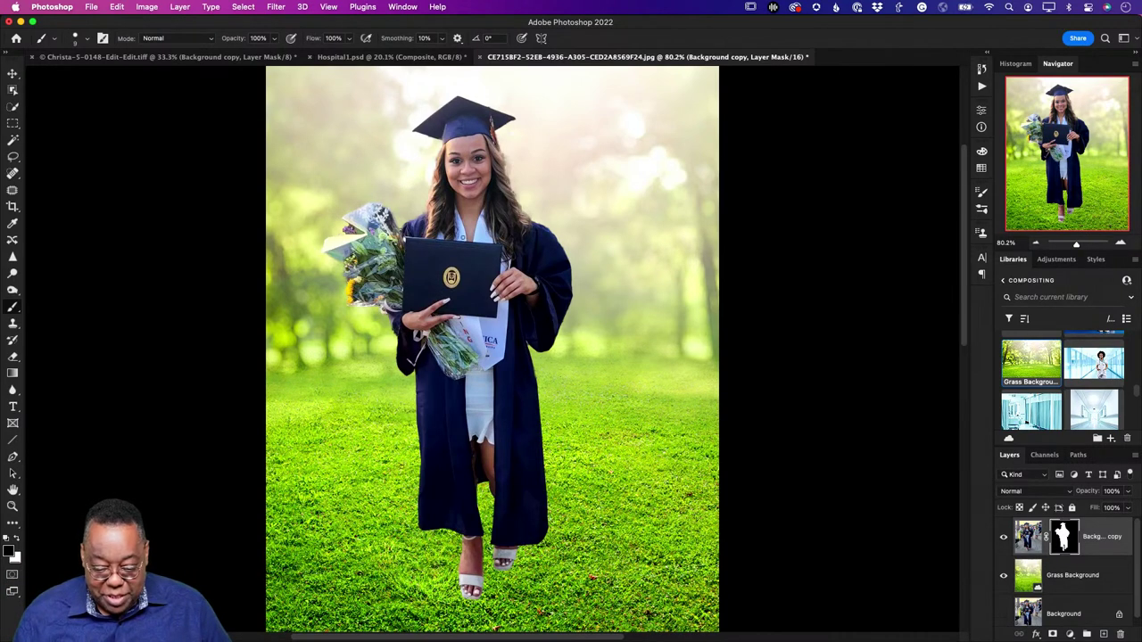
Step: Duplicate the graduate layer, apply its mask, and rename the copy 'shadow'
left_click_drag(1035, 543, 1103, 634)
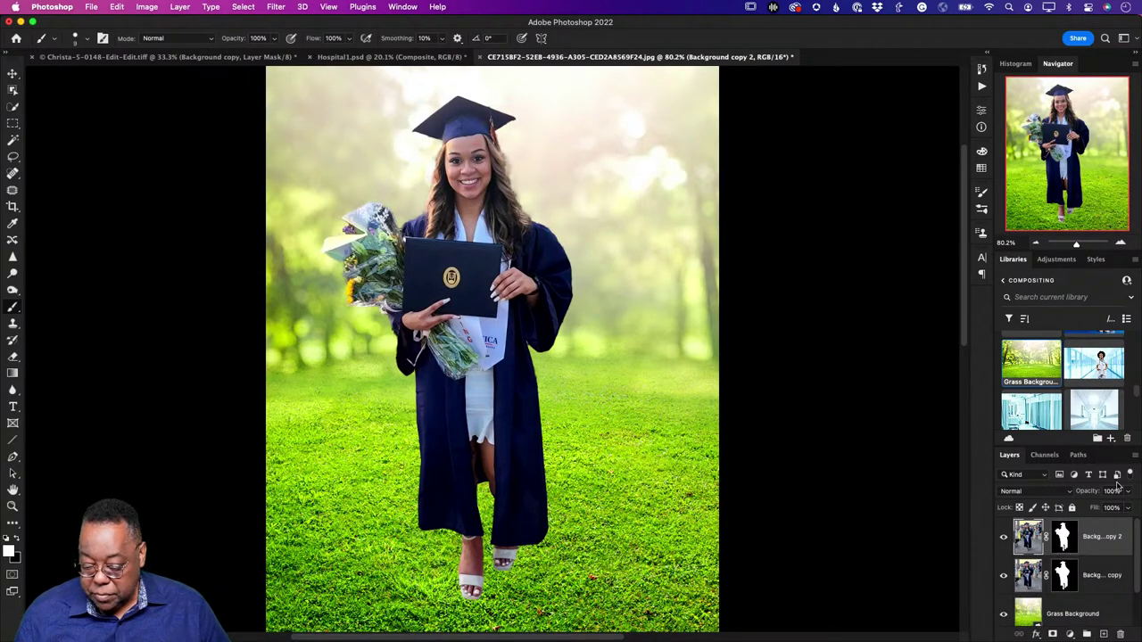
right_click(1068, 544)
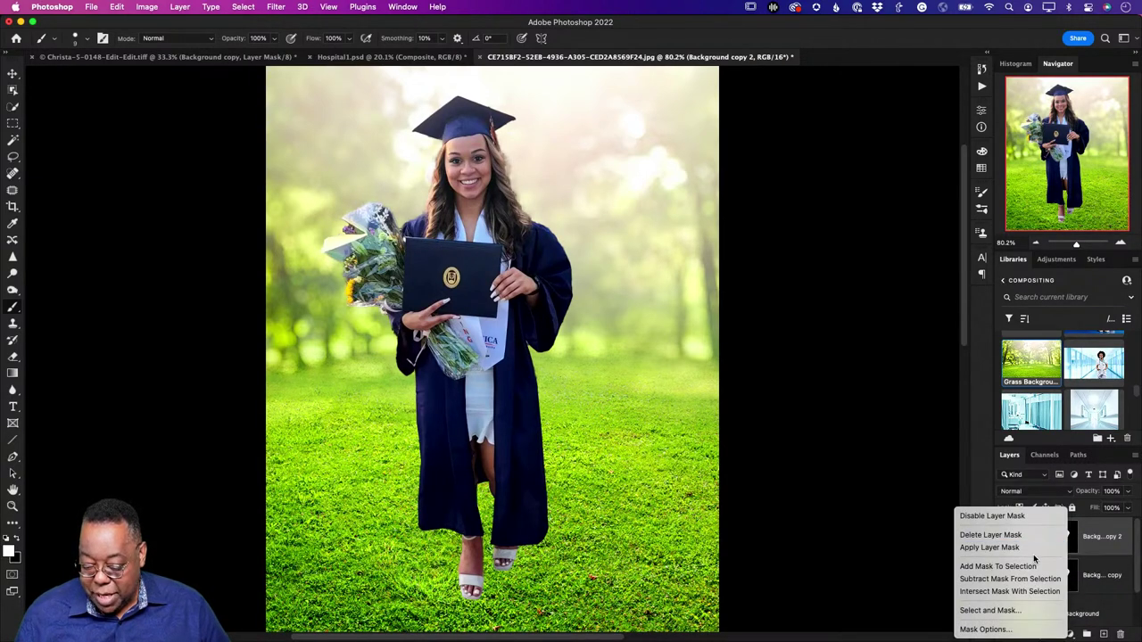
left_click(1030, 548)
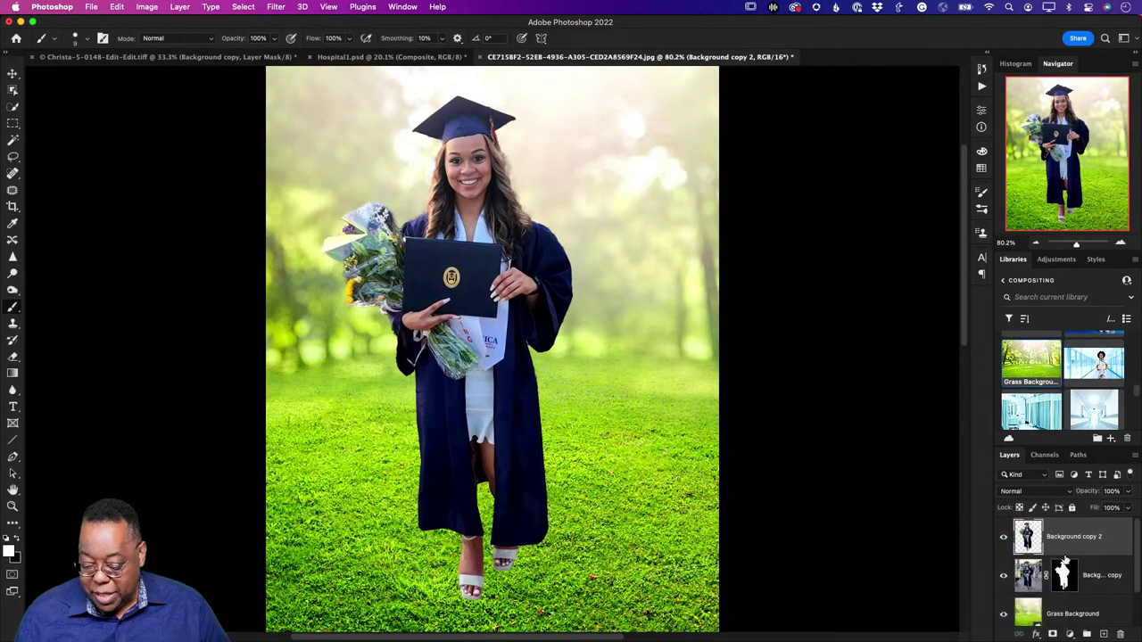
double_click(1073, 537)
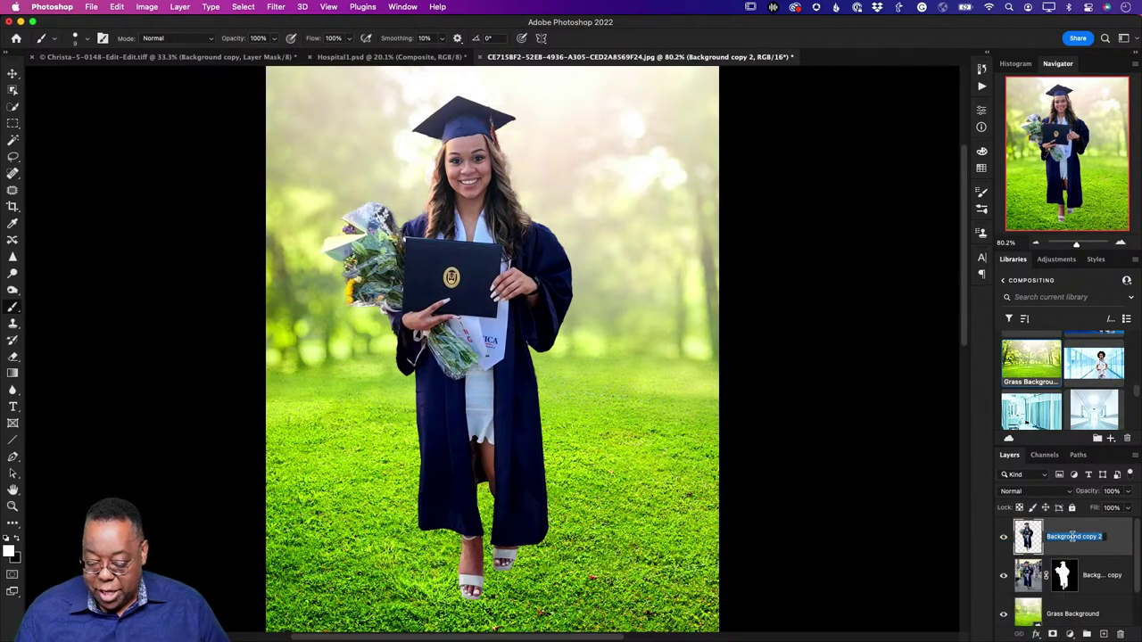
type("sh")
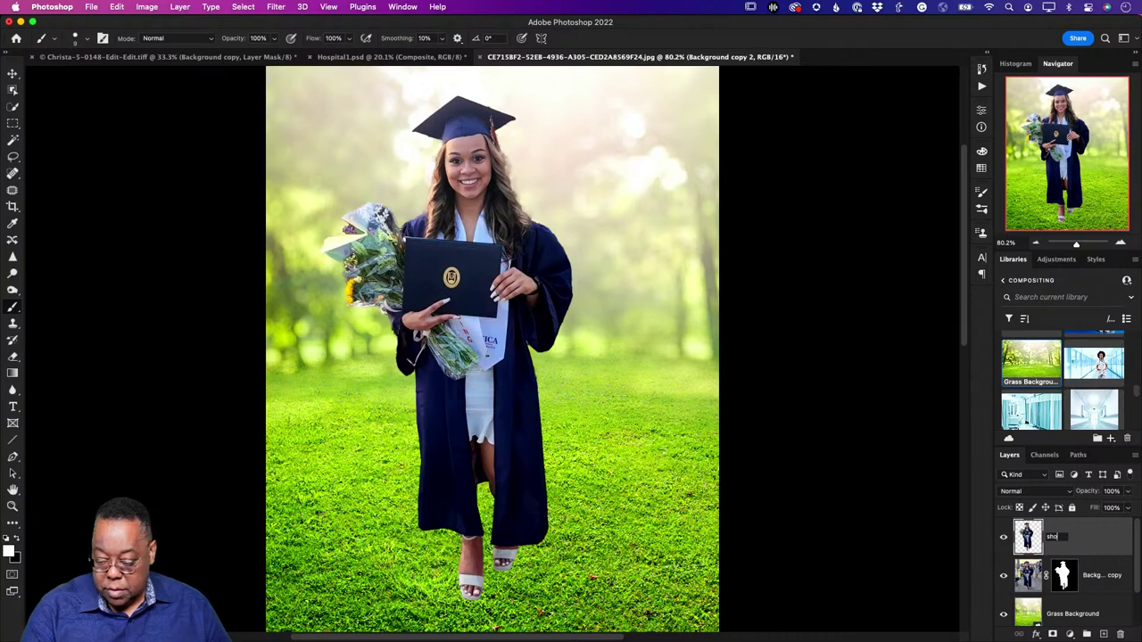
type("adow")
key("Return")
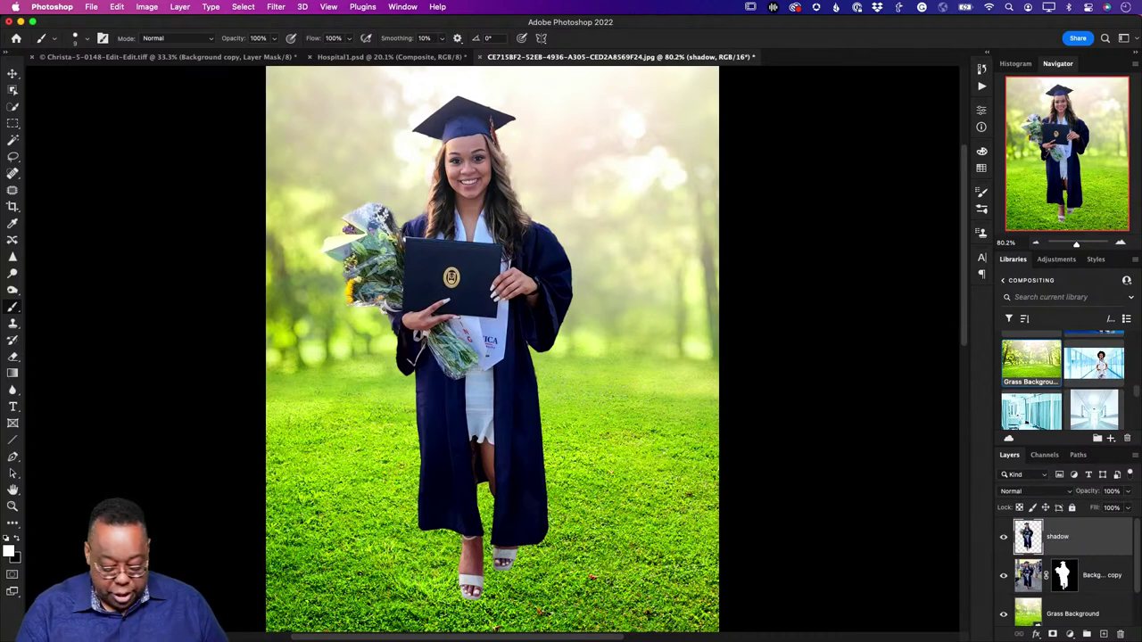
key("i")
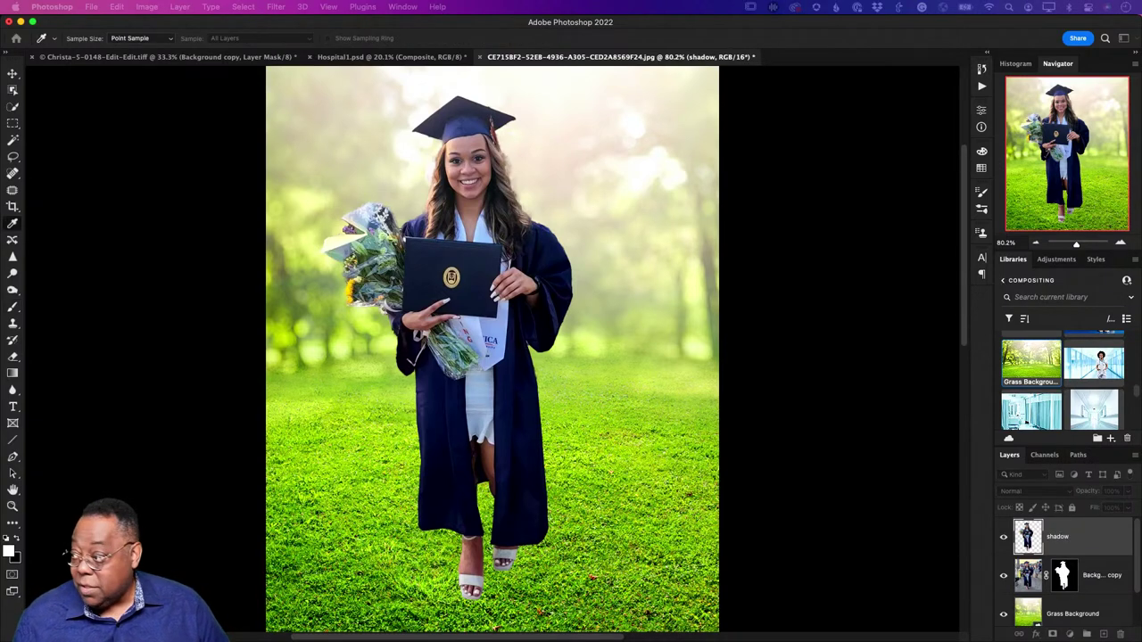
Step: Turn the shadow layer solid black by lowering the Levels Output white to about 10
key("super+l")
left_click_drag(740, 497, 732, 180)
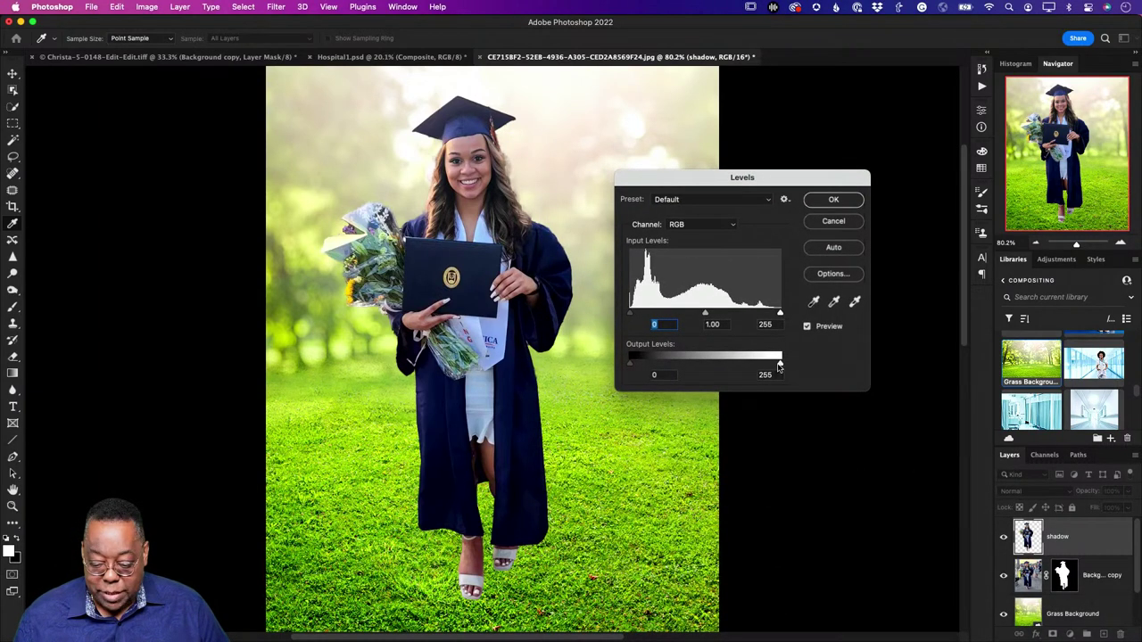
left_click_drag(779, 364, 637, 373)
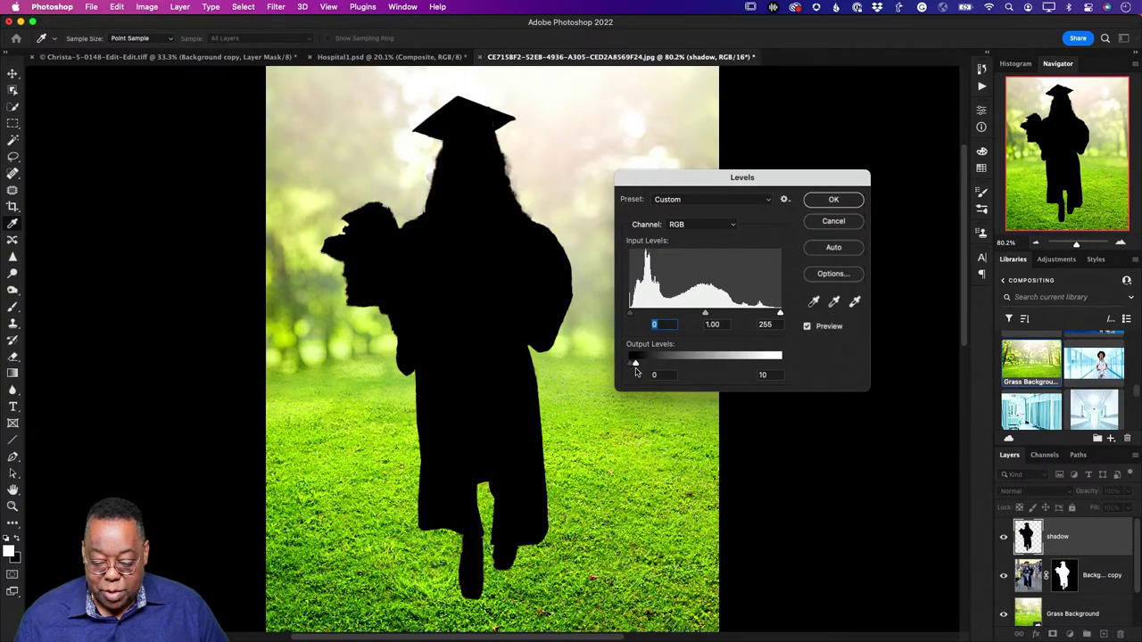
left_click(831, 199)
key("b")
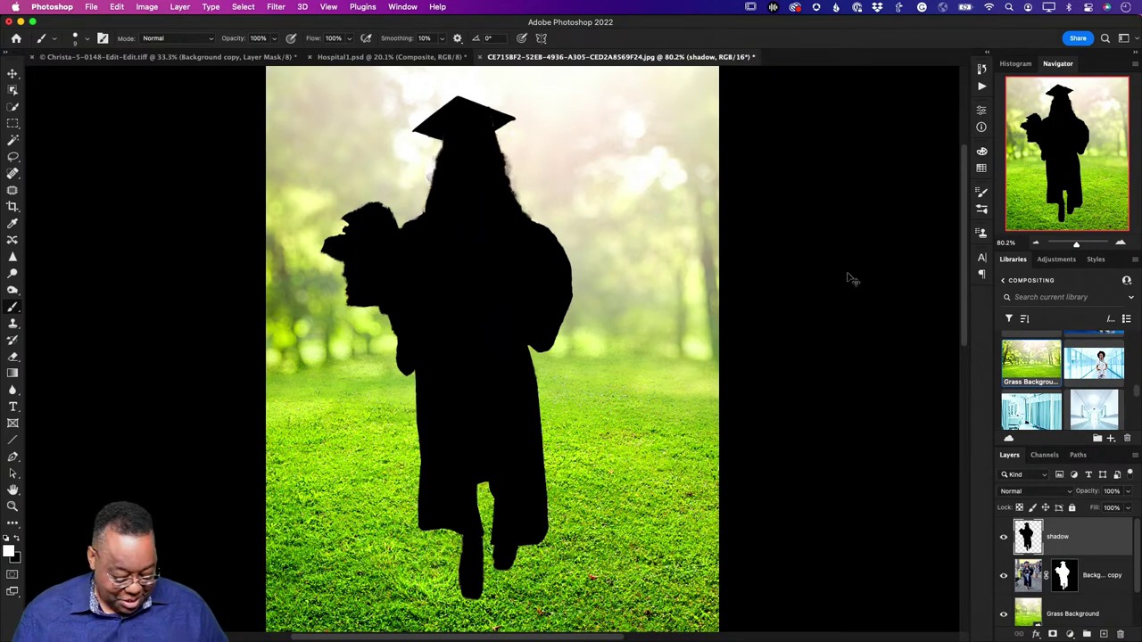
Step: Distort the black silhouette into a long diagonal shadow across the grass
key("super+t")
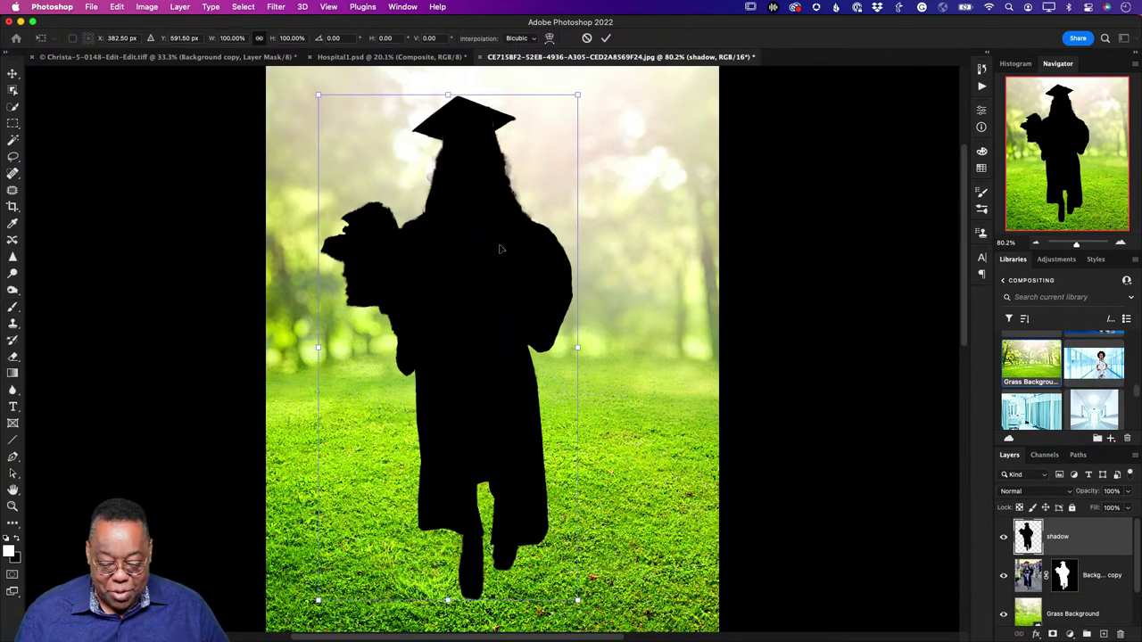
right_click(500, 243)
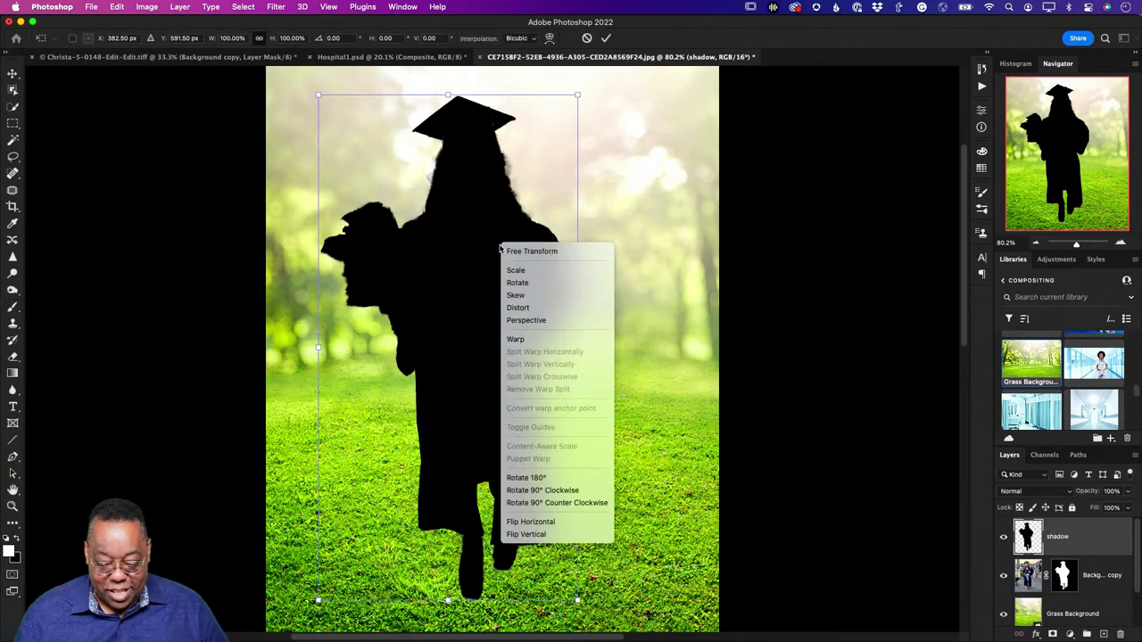
left_click(553, 307)
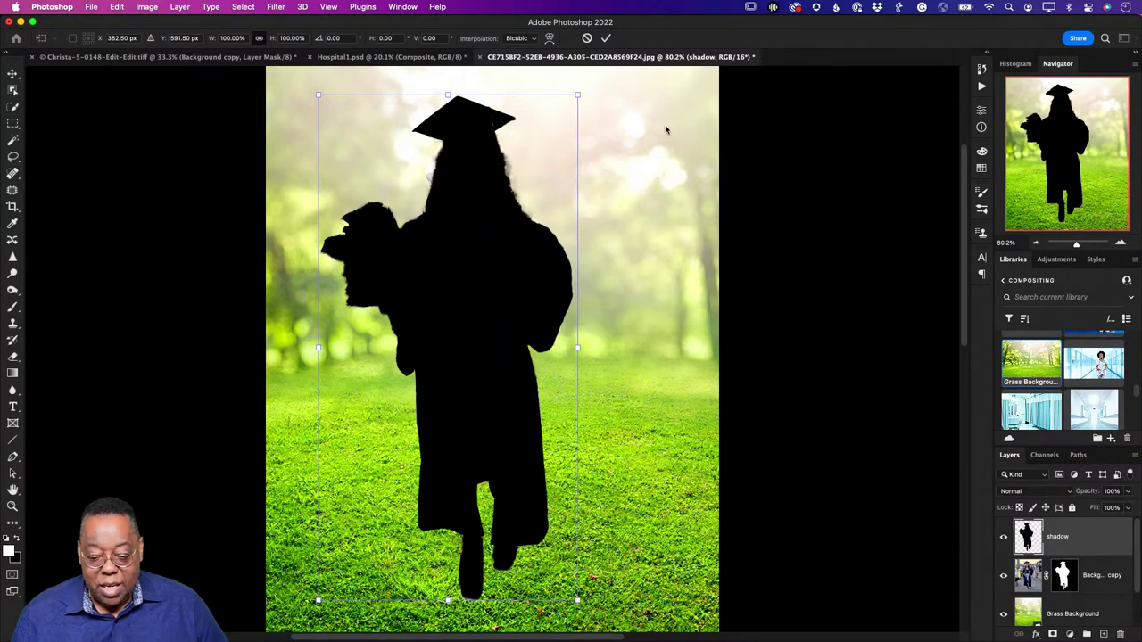
left_click_drag(578, 95, 770, 356)
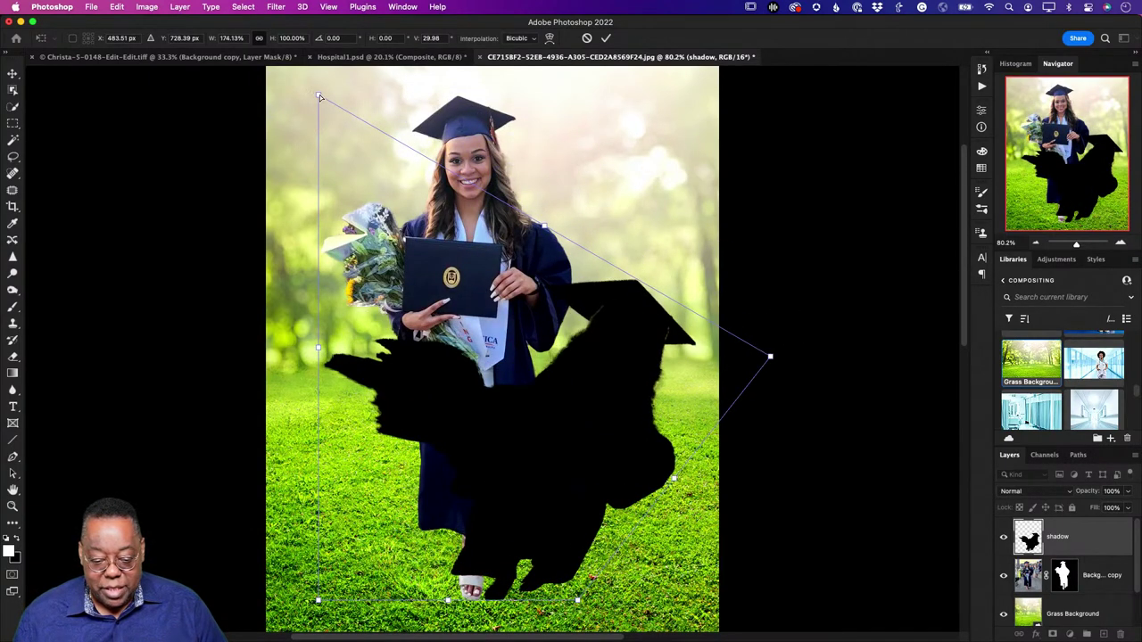
left_click_drag(318, 98, 656, 367)
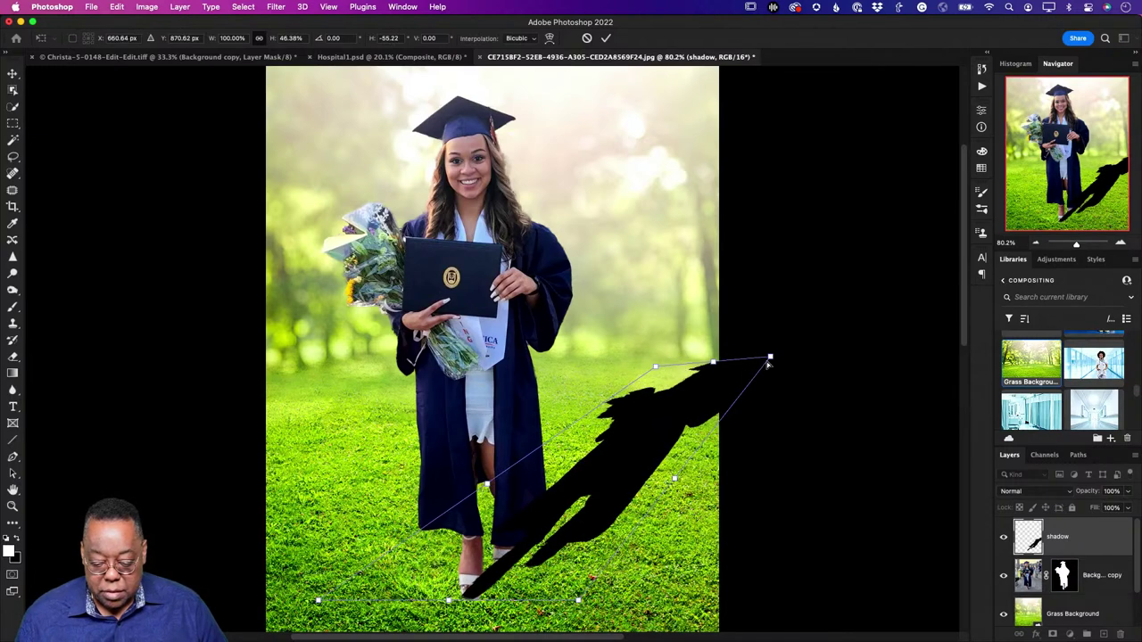
Step: Shorten, widen, rotate and shift the shadow under her feet, then commit the distortion
left_click_drag(770, 357, 818, 464)
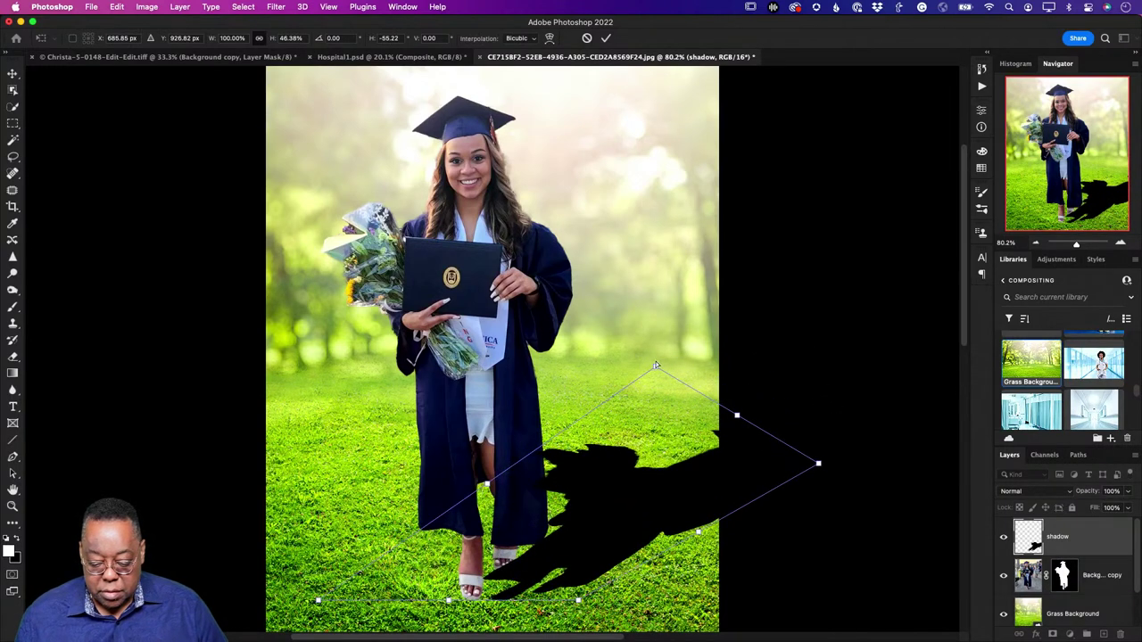
left_click_drag(656, 366, 763, 396)
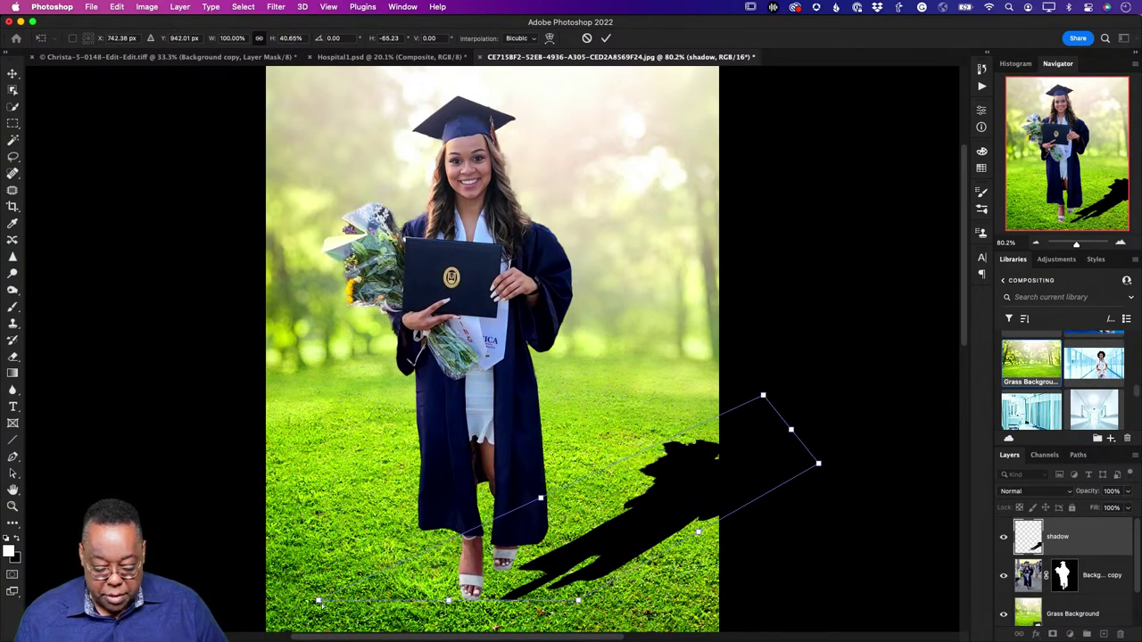
left_click_drag(323, 607, 281, 595)
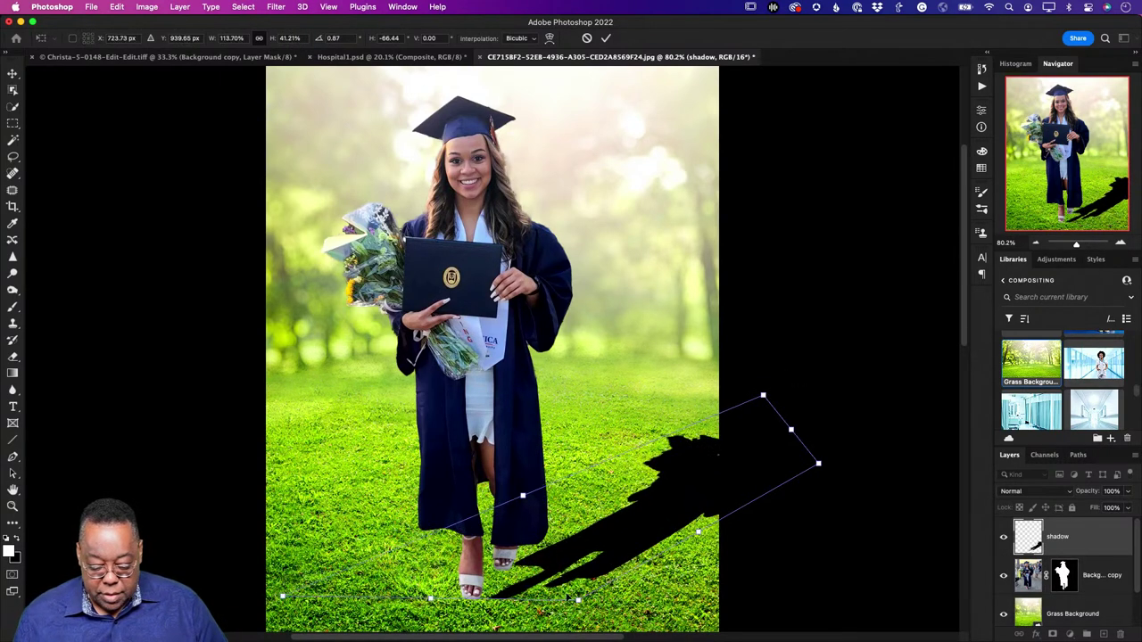
left_click_drag(622, 556, 596, 557)
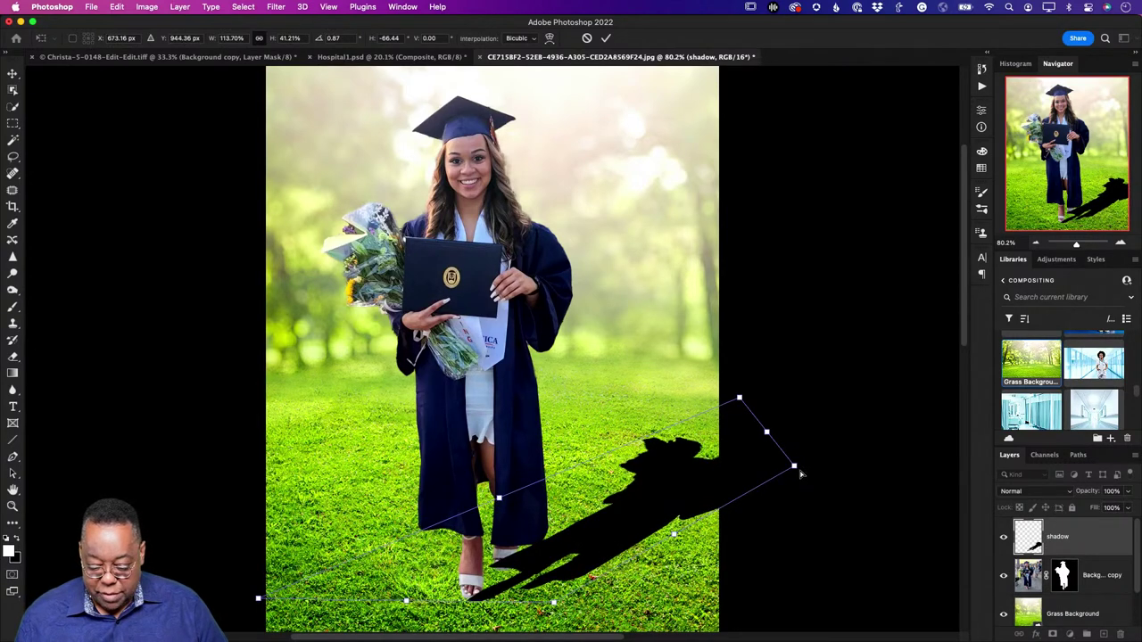
left_click_drag(795, 466, 804, 475)
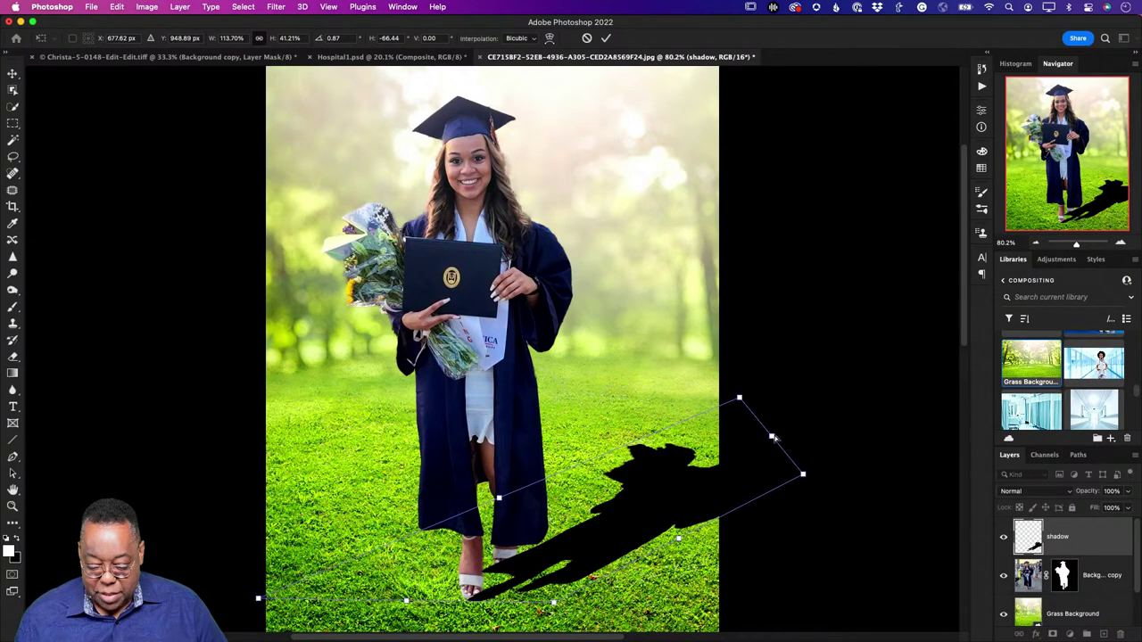
key("Return")
key("b")
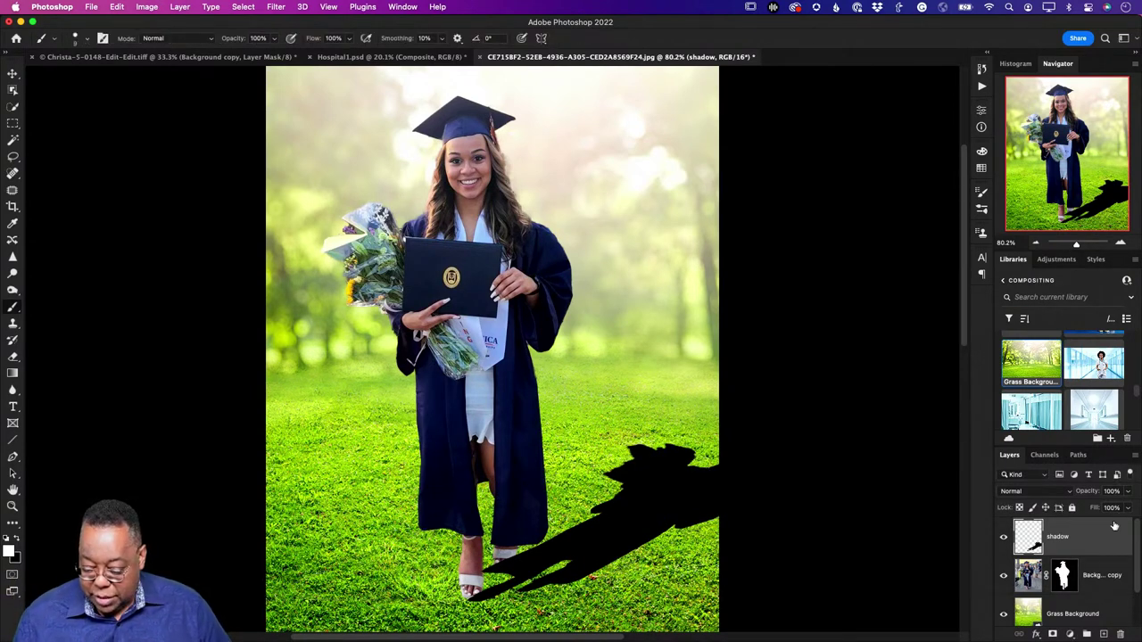
Step: Blur the shadow layer with a Gaussian Blur of about 41.6 pixels
left_click(280, 7)
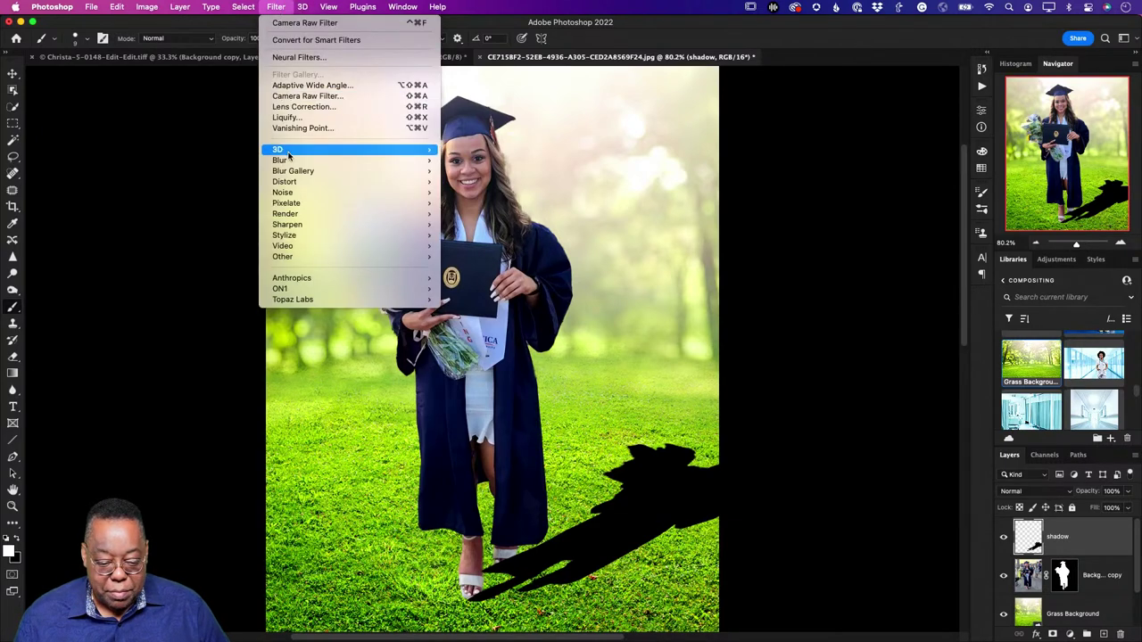
mouse_move(290, 163)
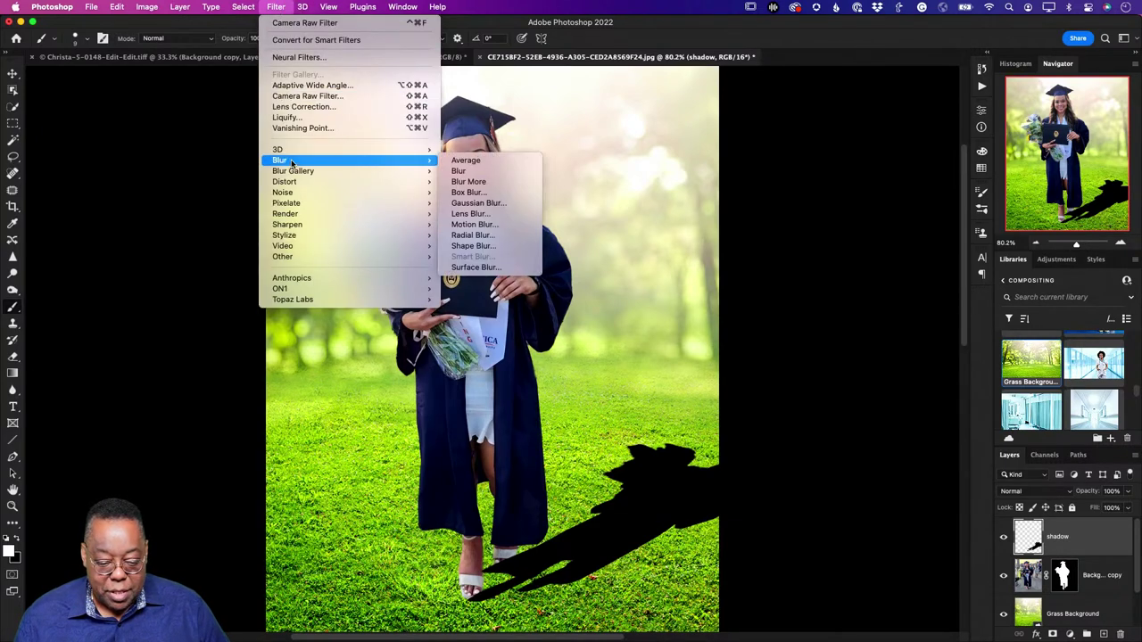
left_click(478, 203)
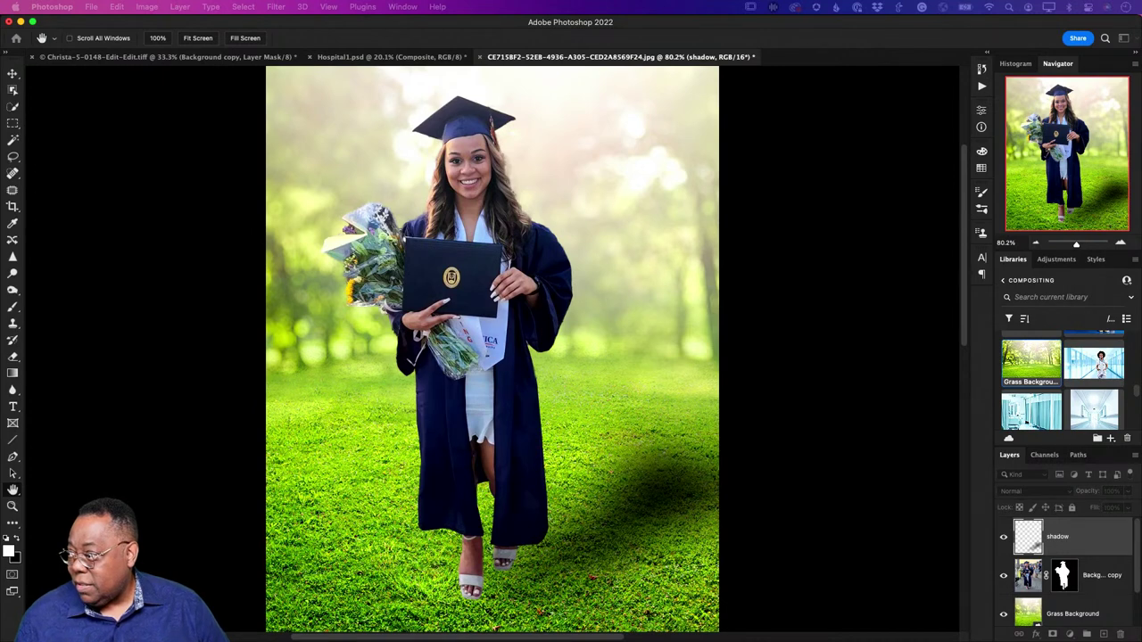
left_click_drag(721, 223, 734, 206)
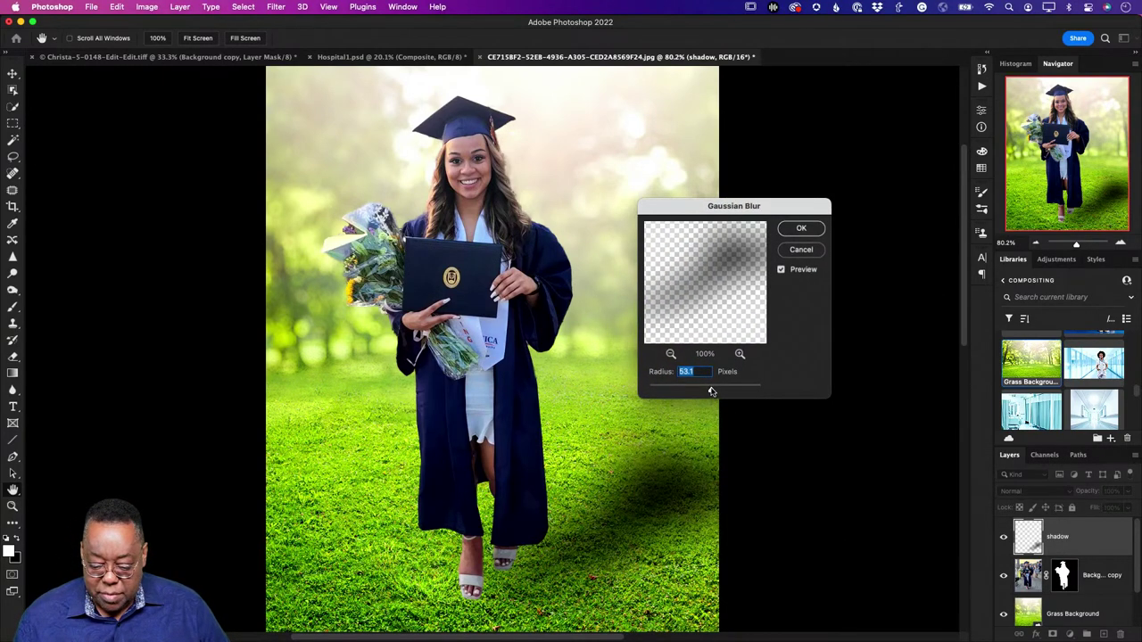
left_click_drag(711, 390, 708, 392)
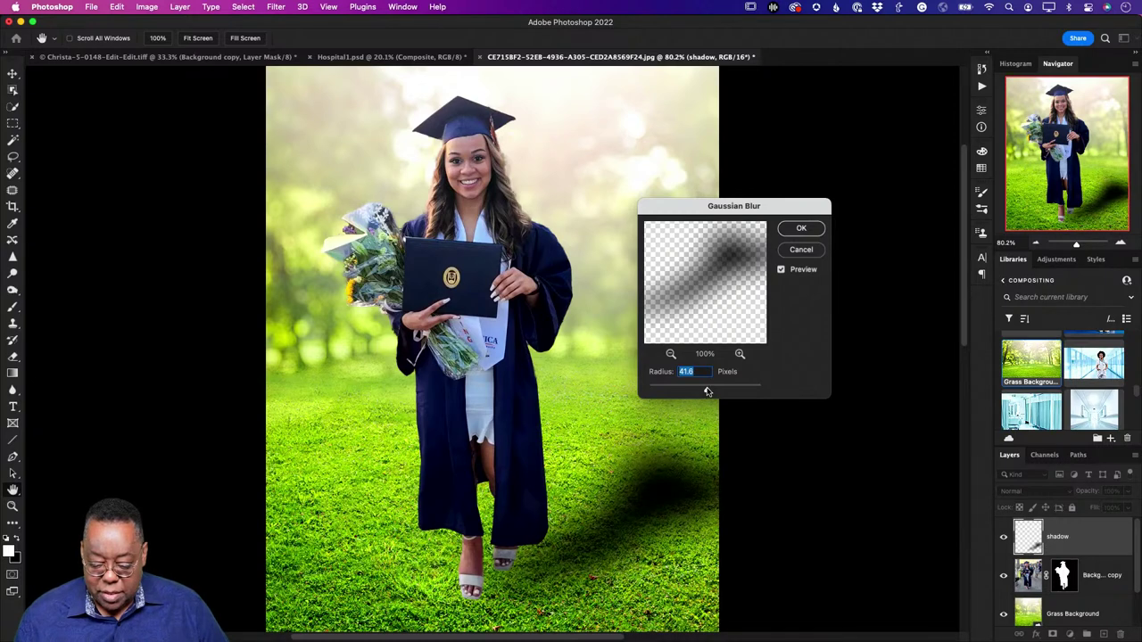
left_click(801, 230)
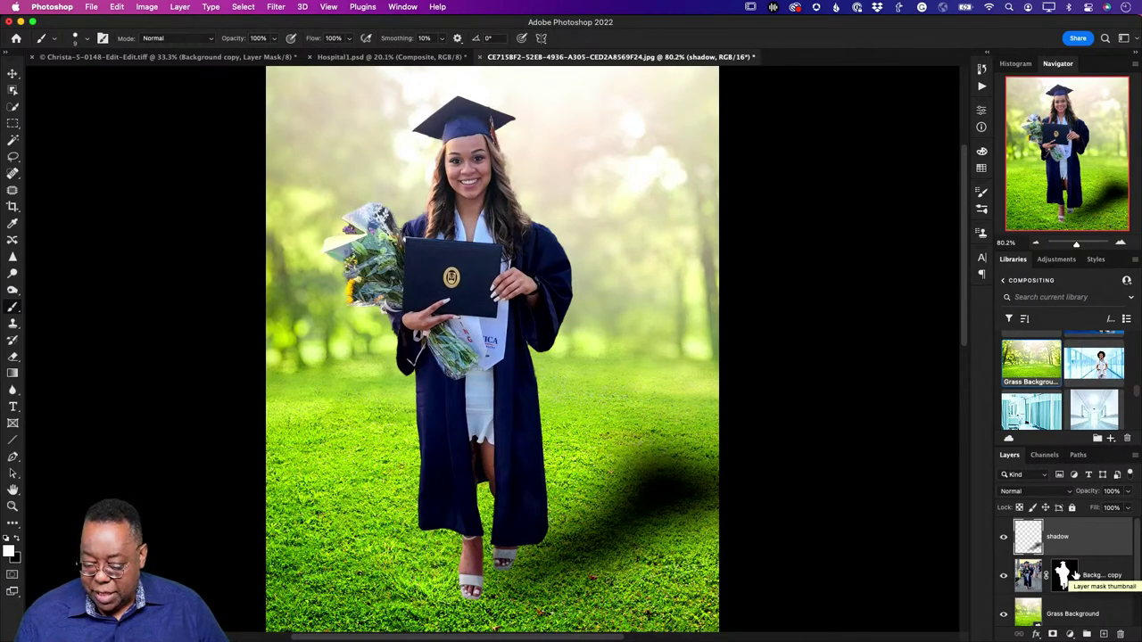
Step: Nudge the shadow slightly left with the Move tool, with its opacity back at 100%
left_click_drag(1090, 494, 1070, 496)
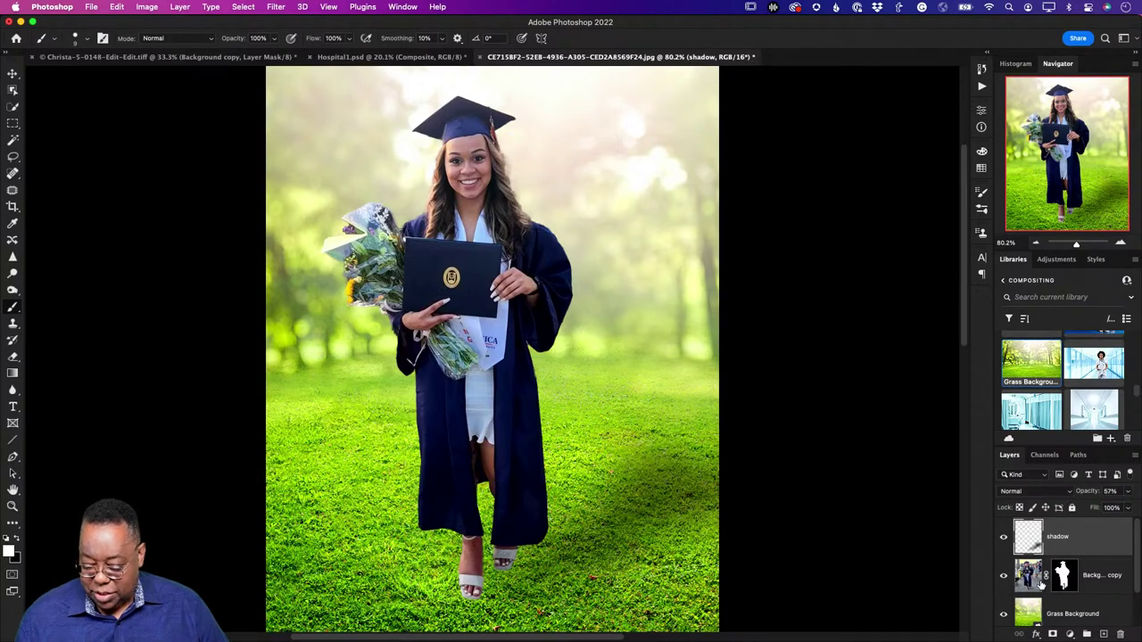
scroll(1057, 584, "down", 1)
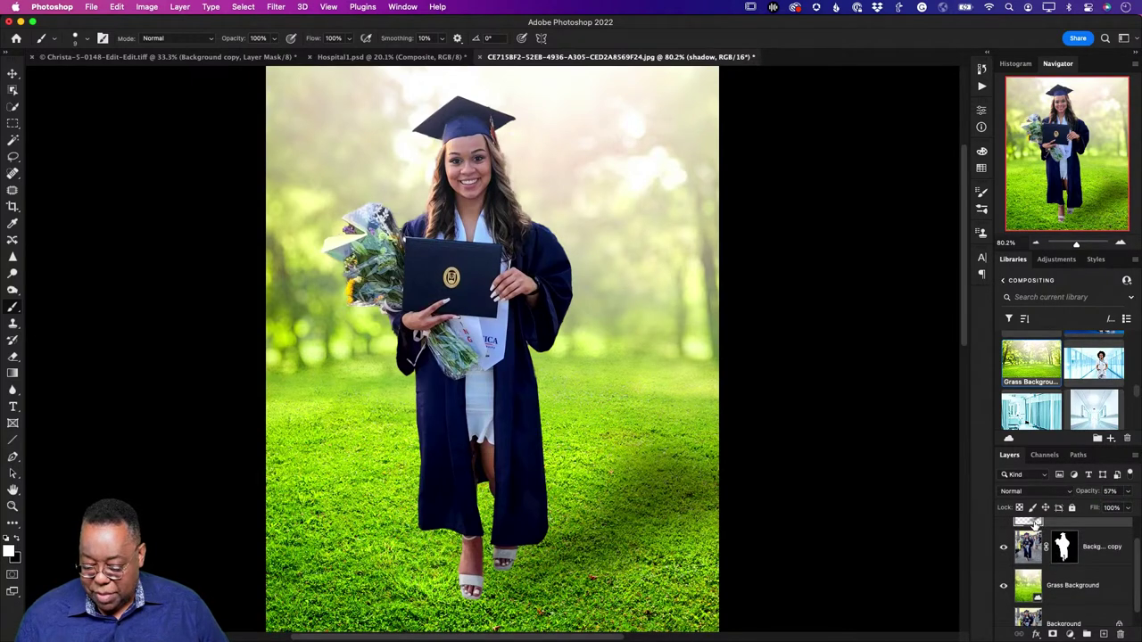
scroll(1037, 532, "up", 1)
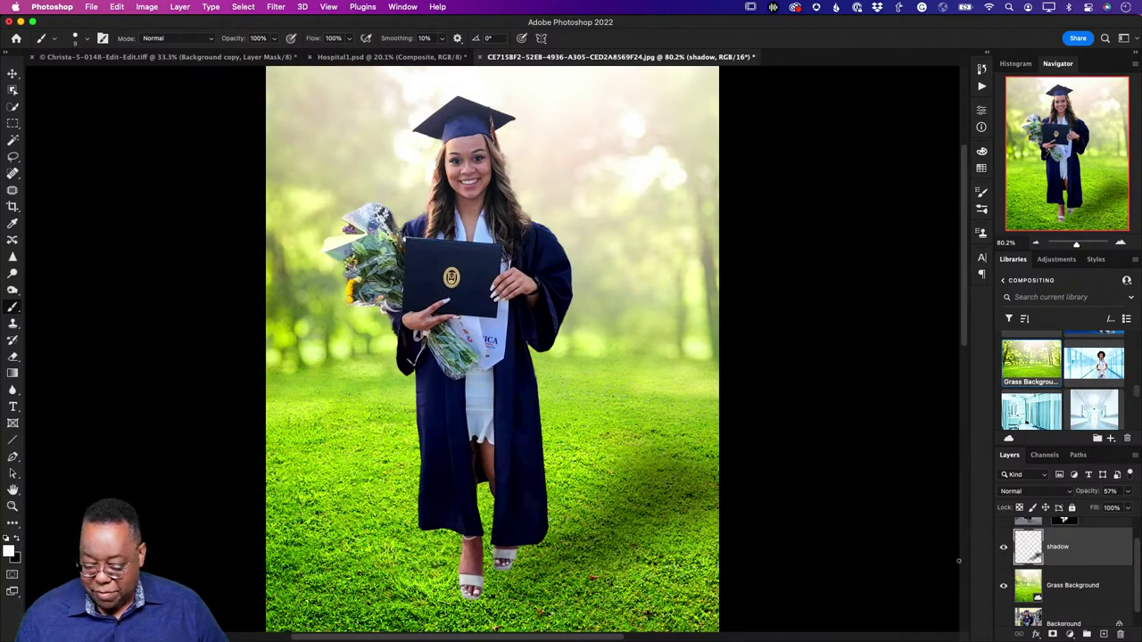
key("v")
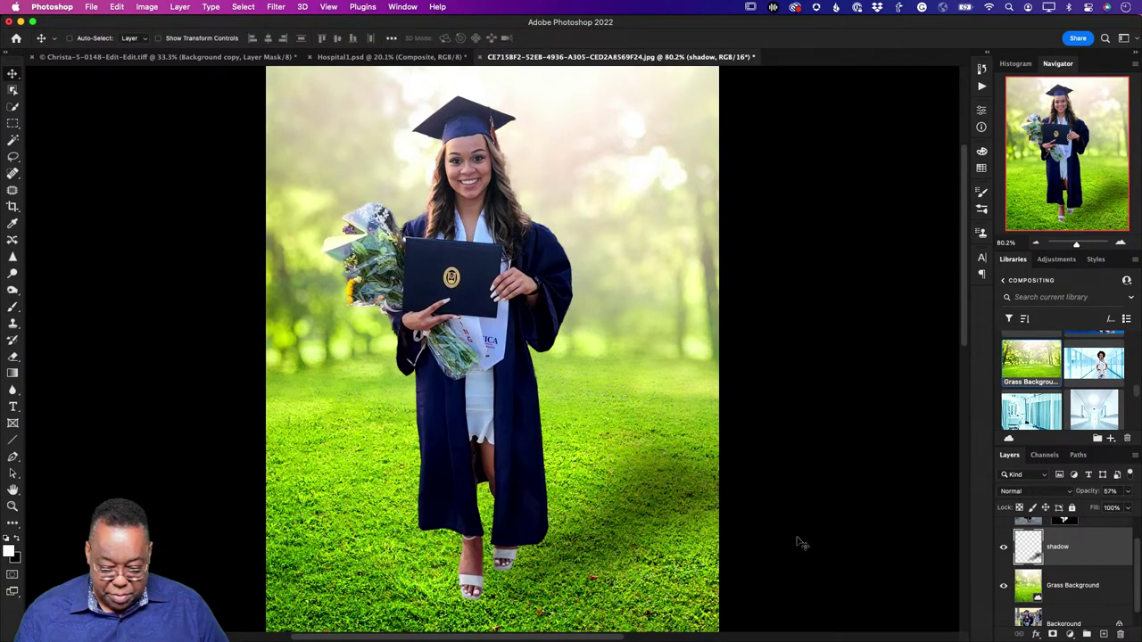
left_click_drag(652, 515, 609, 520)
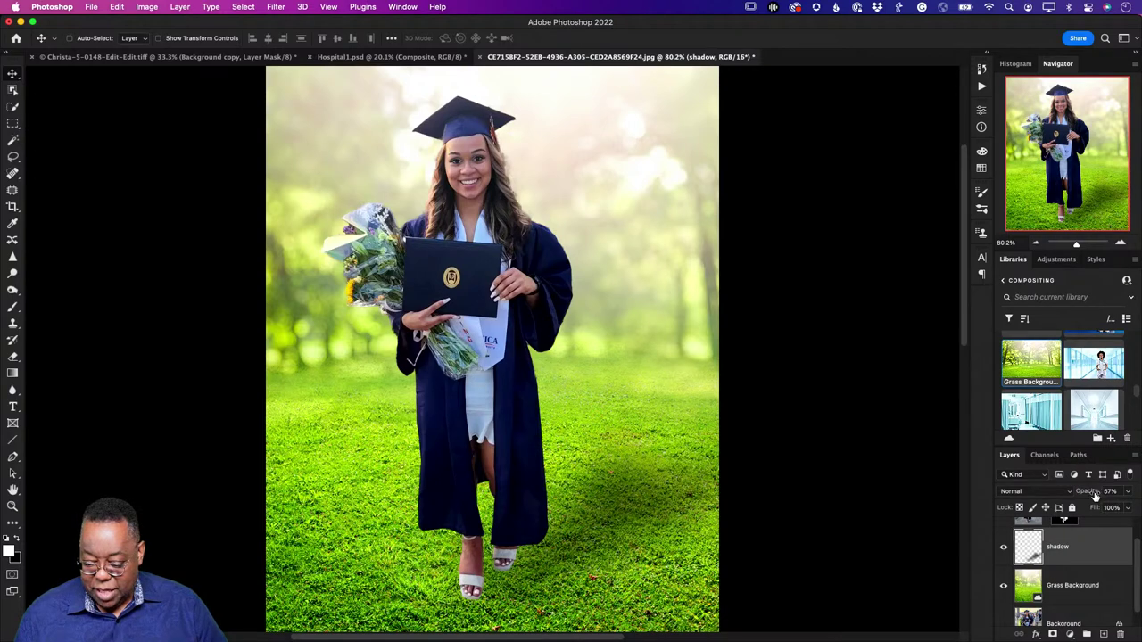
left_click_drag(1085, 494, 1097, 494)
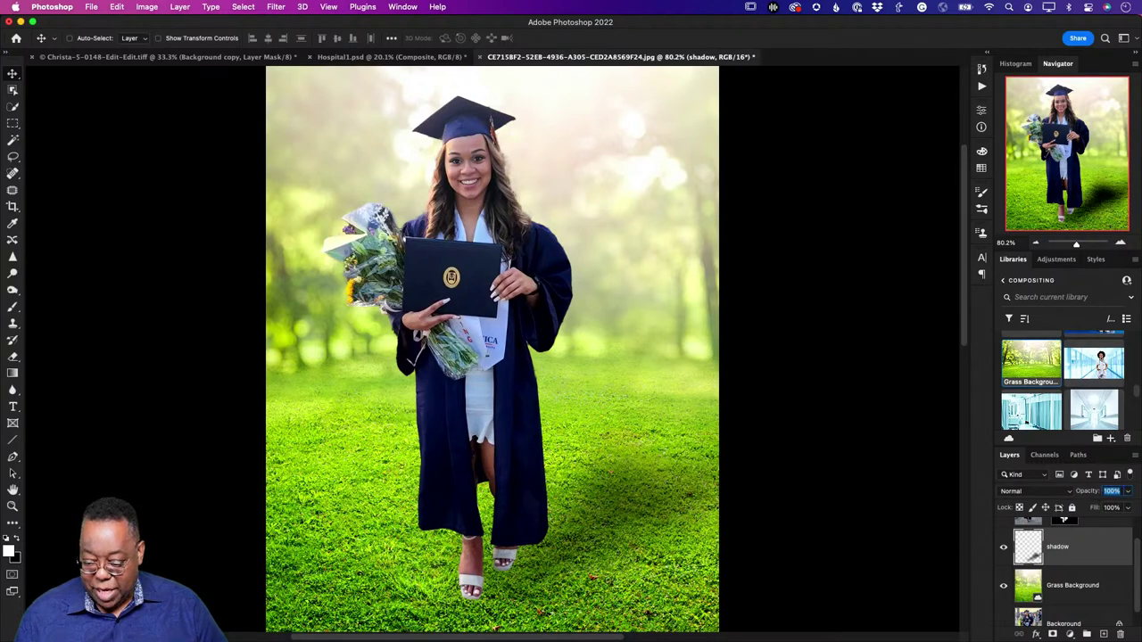
Step: Set the shadow layer to Soft Light blending and reposition it near her feet
left_click(1023, 491)
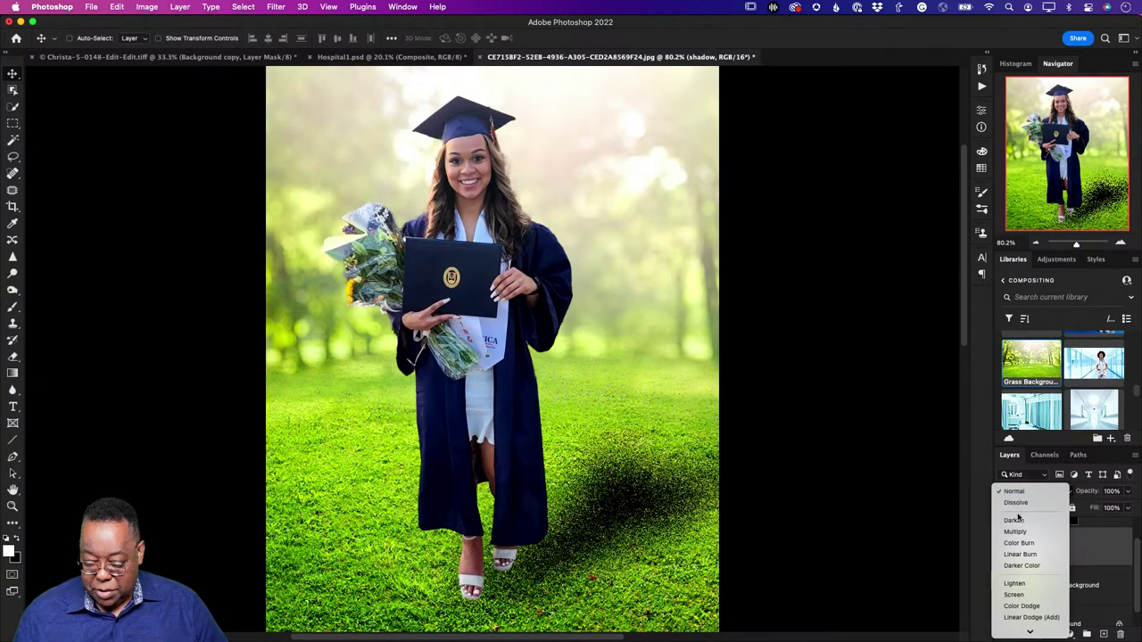
scroll(1033, 557, "down", 3)
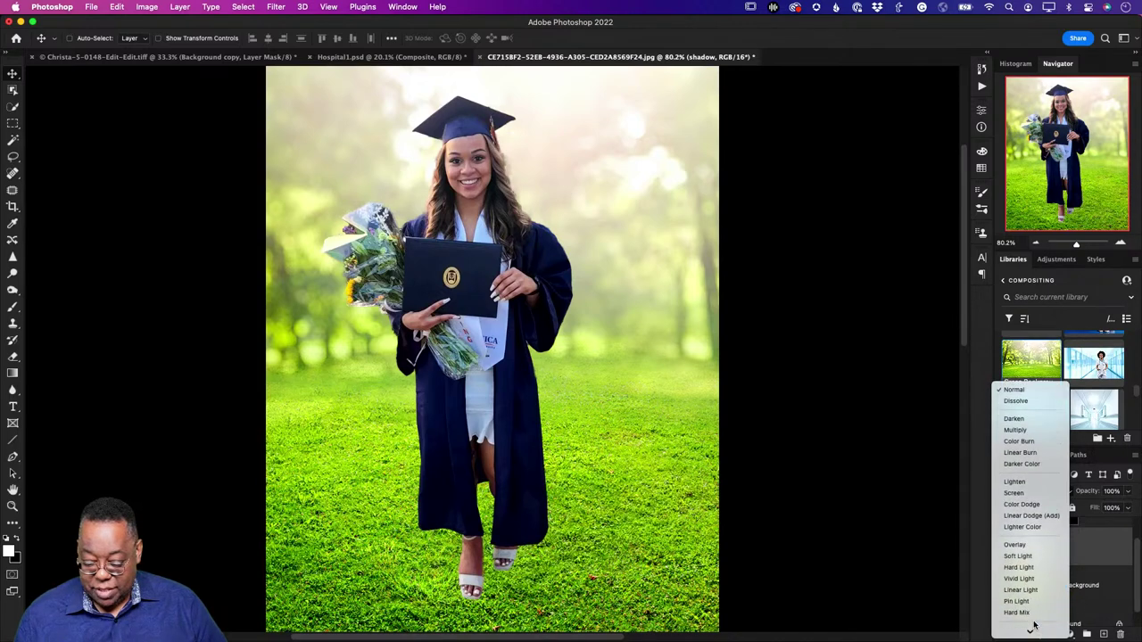
left_click(1019, 556)
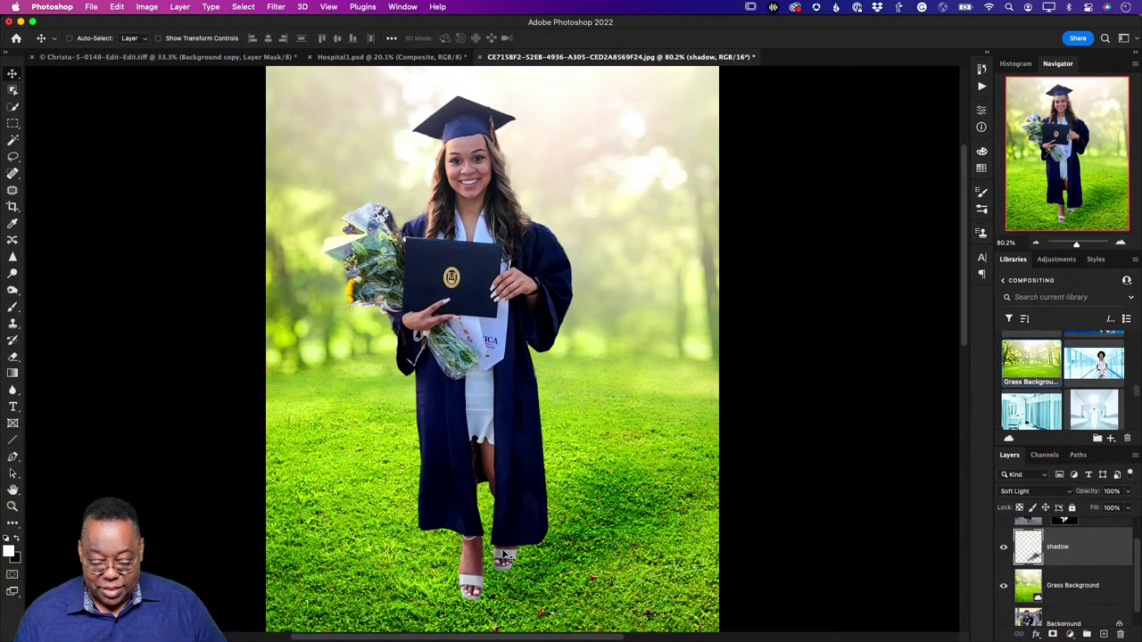
left_click_drag(573, 556, 546, 562)
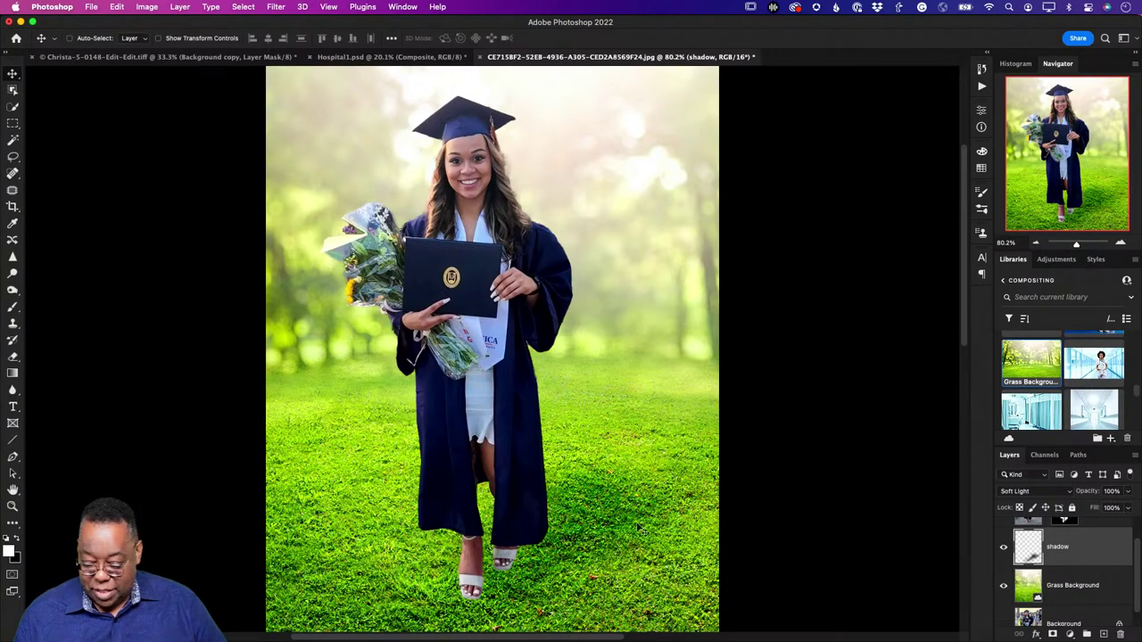
left_click_drag(618, 515, 614, 514)
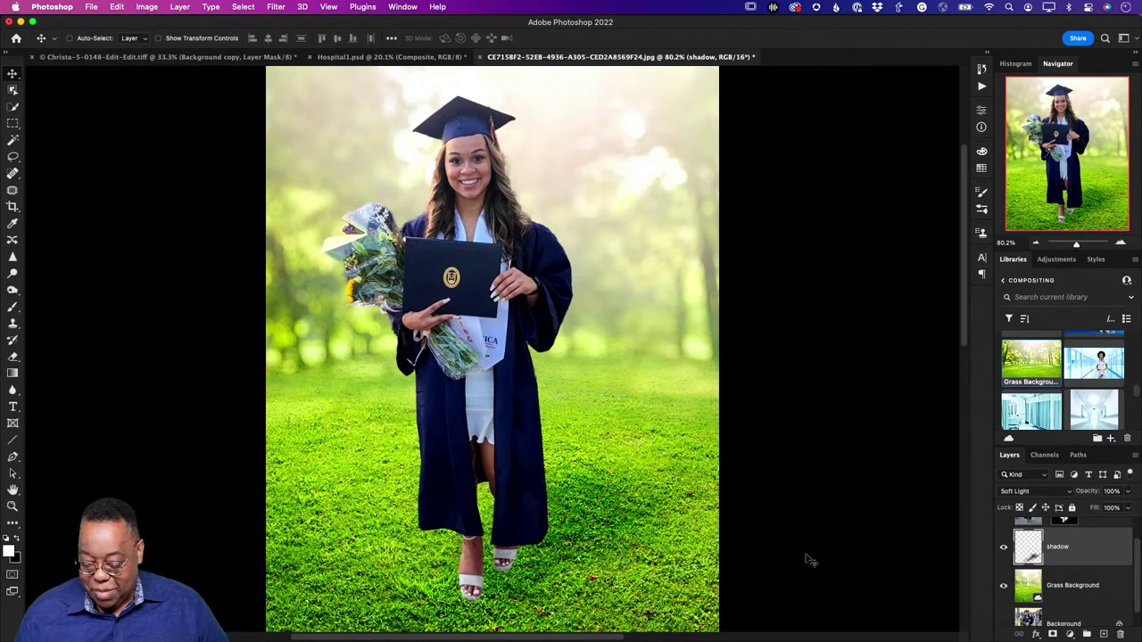
scroll(1044, 593, "up", 1)
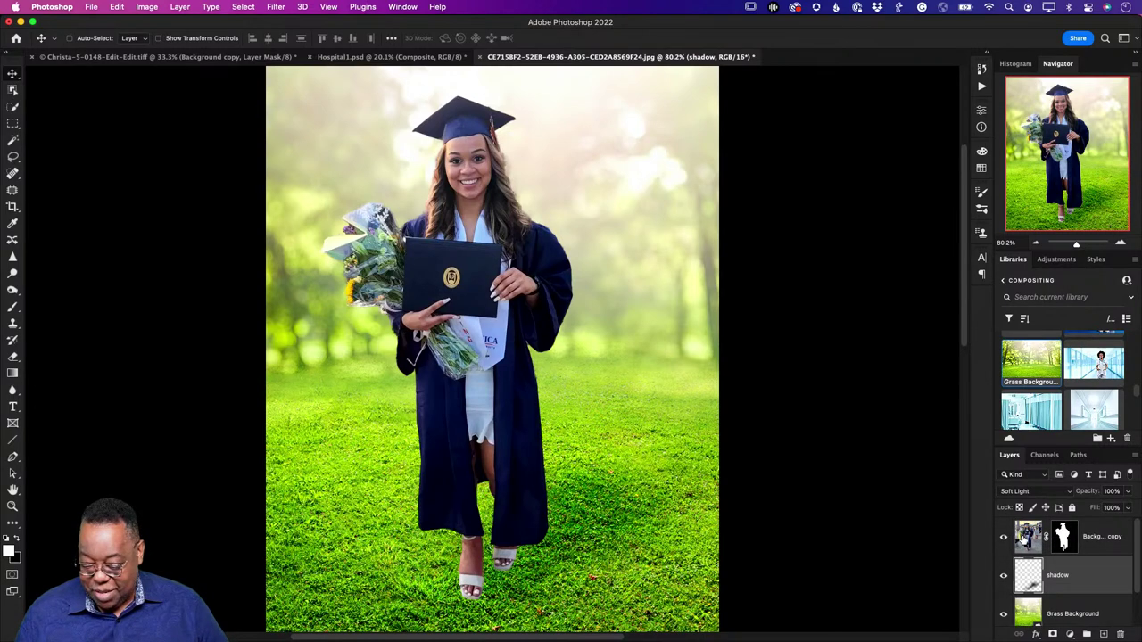
Step: On the graduate cutout, enable Neural Filters Harmonization with Grass Background as the reference
left_click(1025, 539)
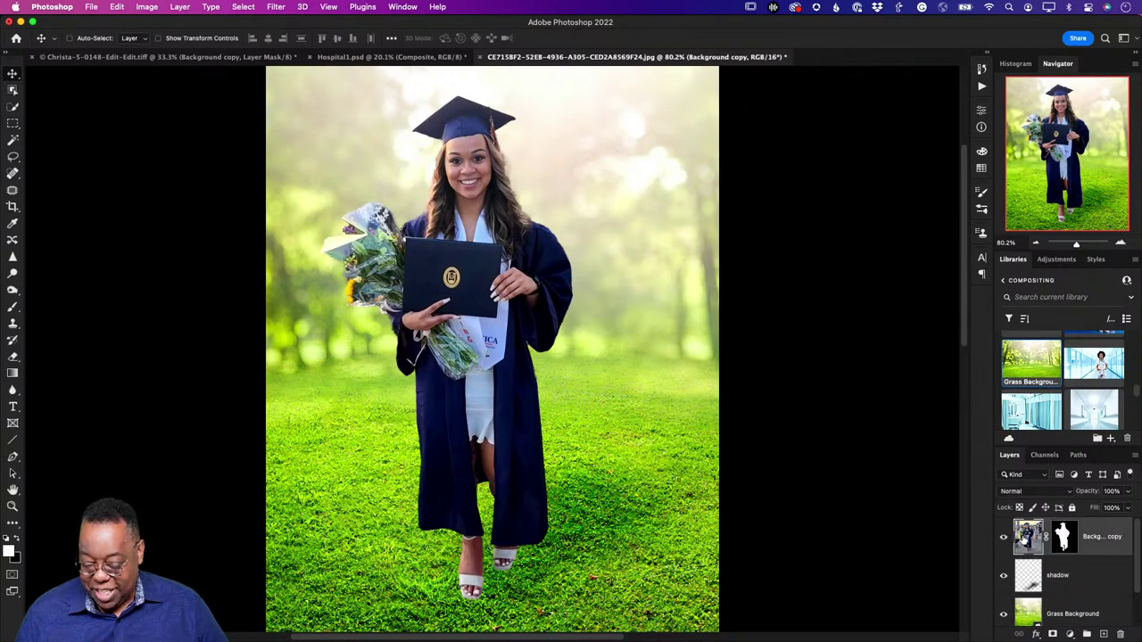
left_click(273, 7)
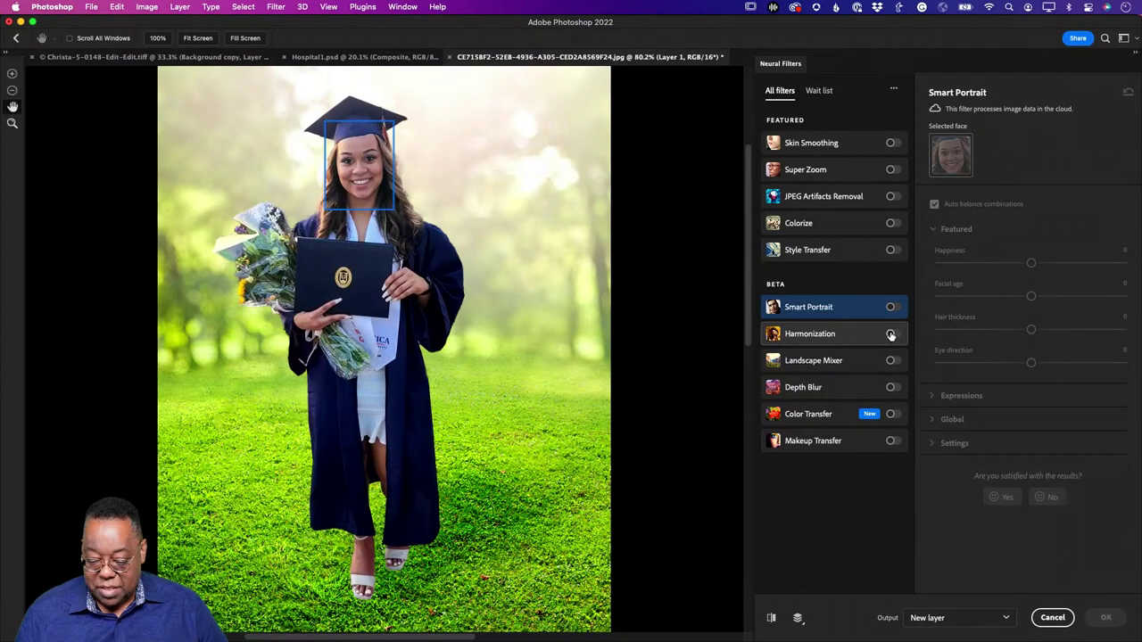
left_click(890, 334)
left_click(1037, 204)
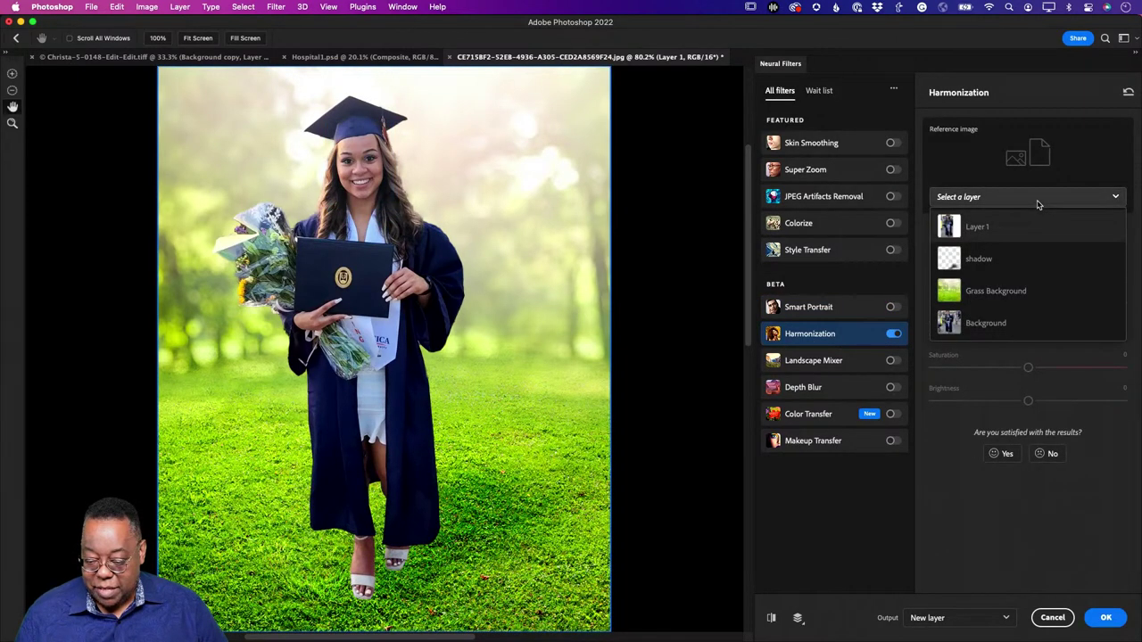
left_click(1017, 294)
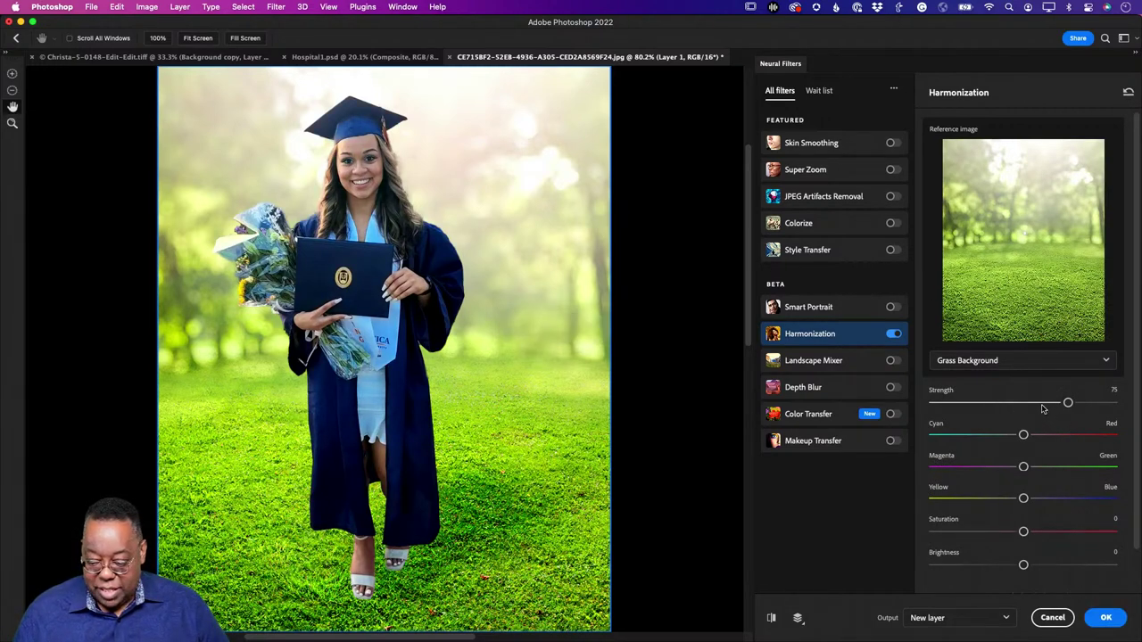
Step: Set Harmonization Strength to about 55 with slightly negative Brightness, output as a new layer
left_click_drag(1042, 408, 1038, 423)
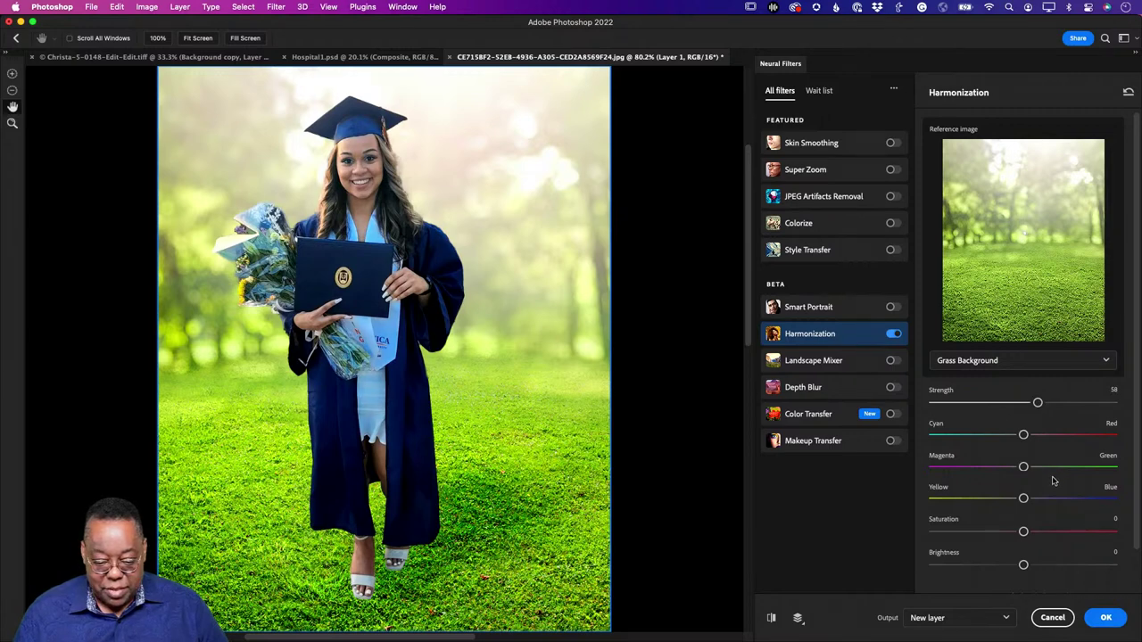
left_click(772, 618)
left_click(772, 620)
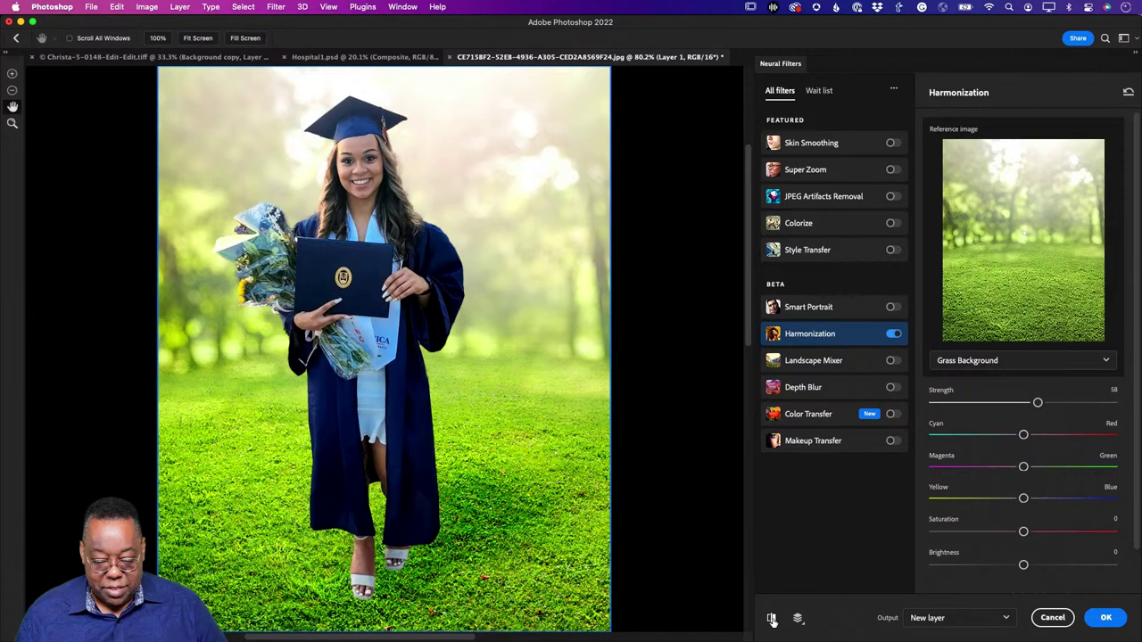
left_click(772, 620)
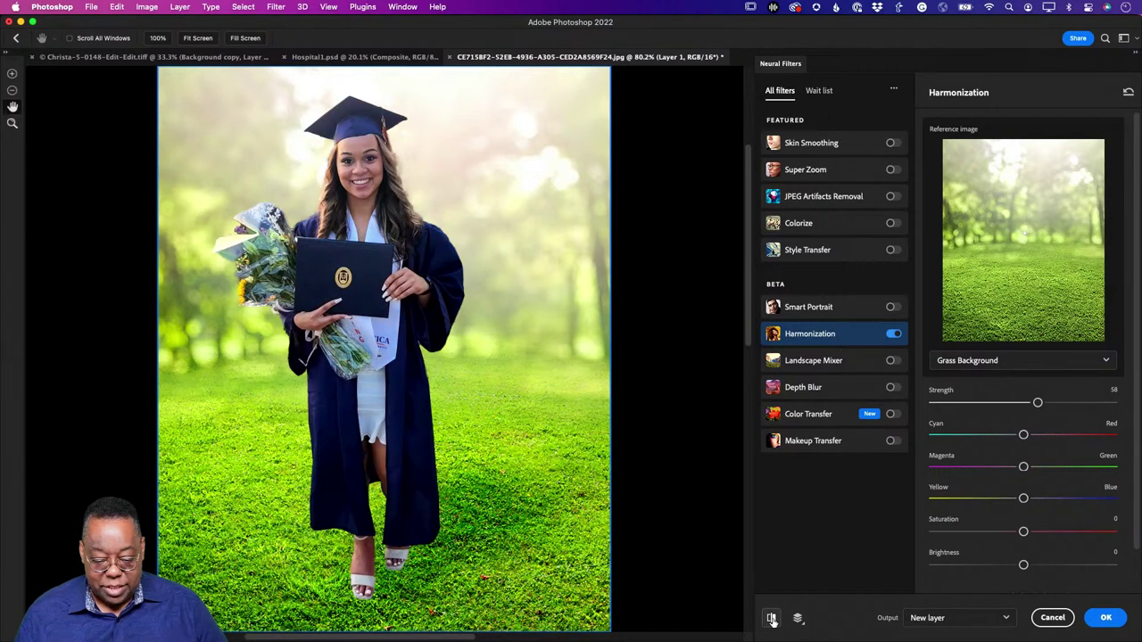
left_click(772, 618)
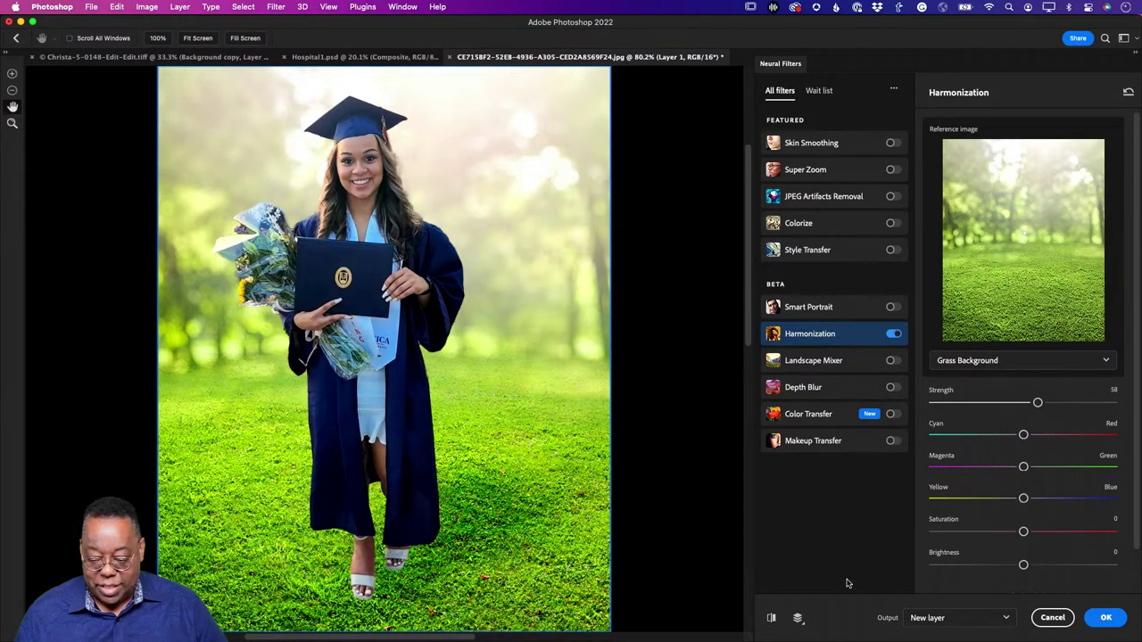
left_click_drag(1038, 404, 1032, 406)
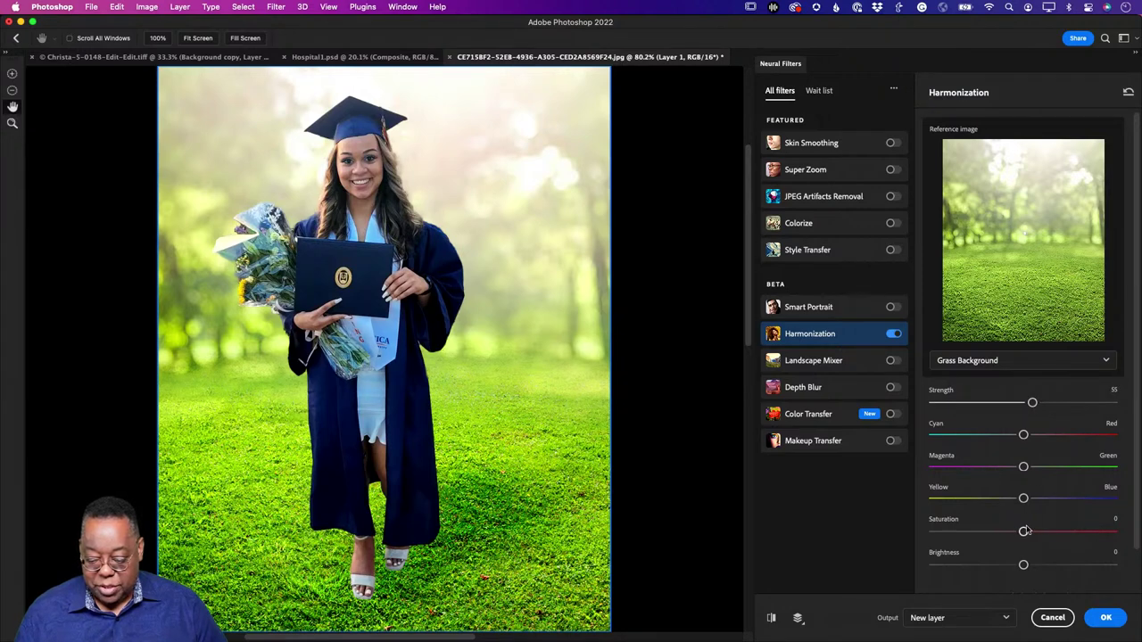
left_click_drag(1023, 566, 1019, 571)
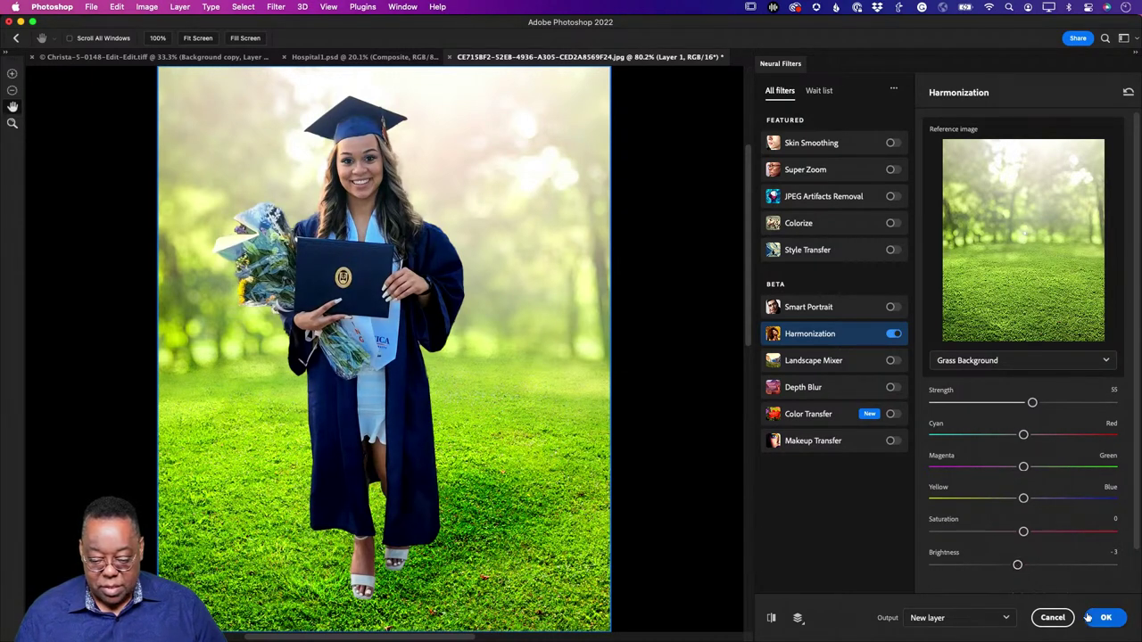
left_click(1105, 619)
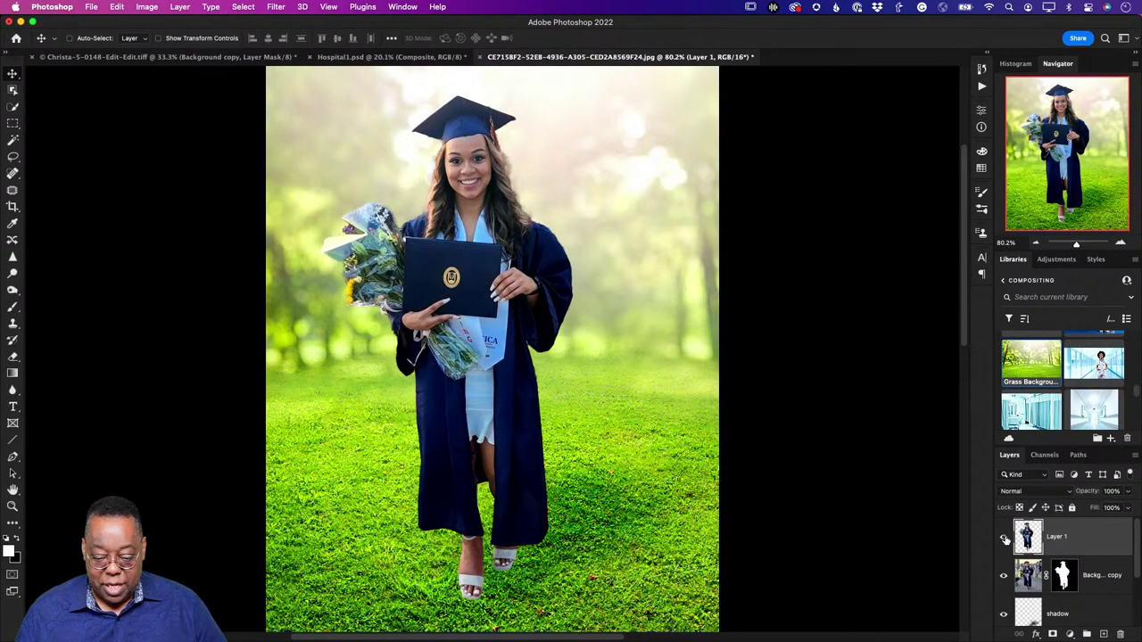
Step: Create an empty Layer 2 just above Grass Background, below the shadow layer
left_click(1003, 537)
left_click(1004, 537)
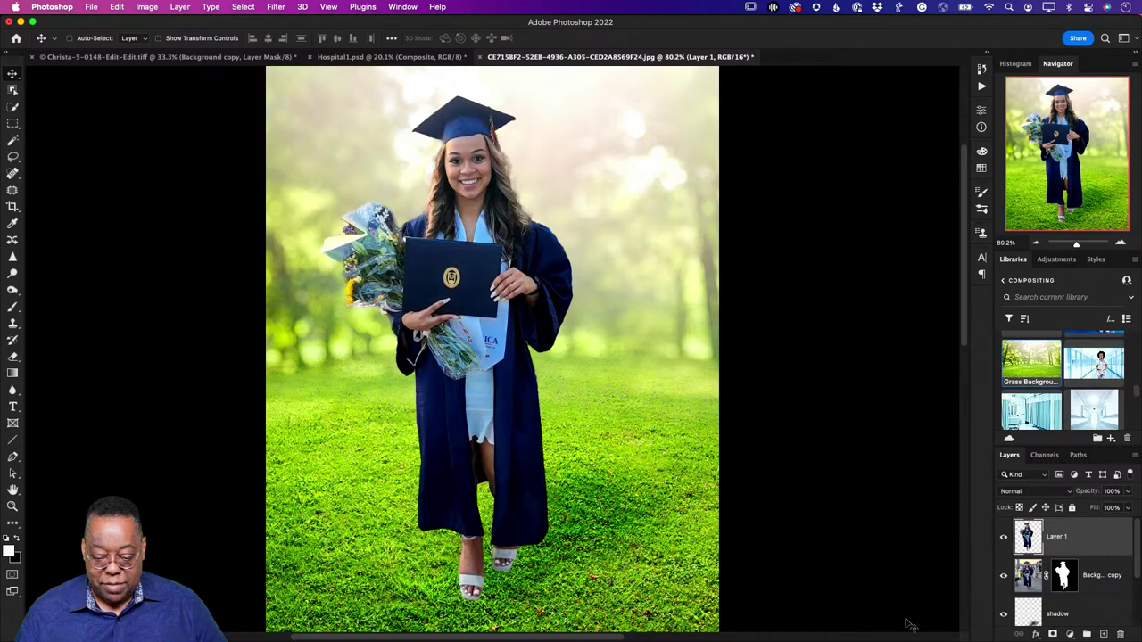
scroll(1062, 590, "down", 2)
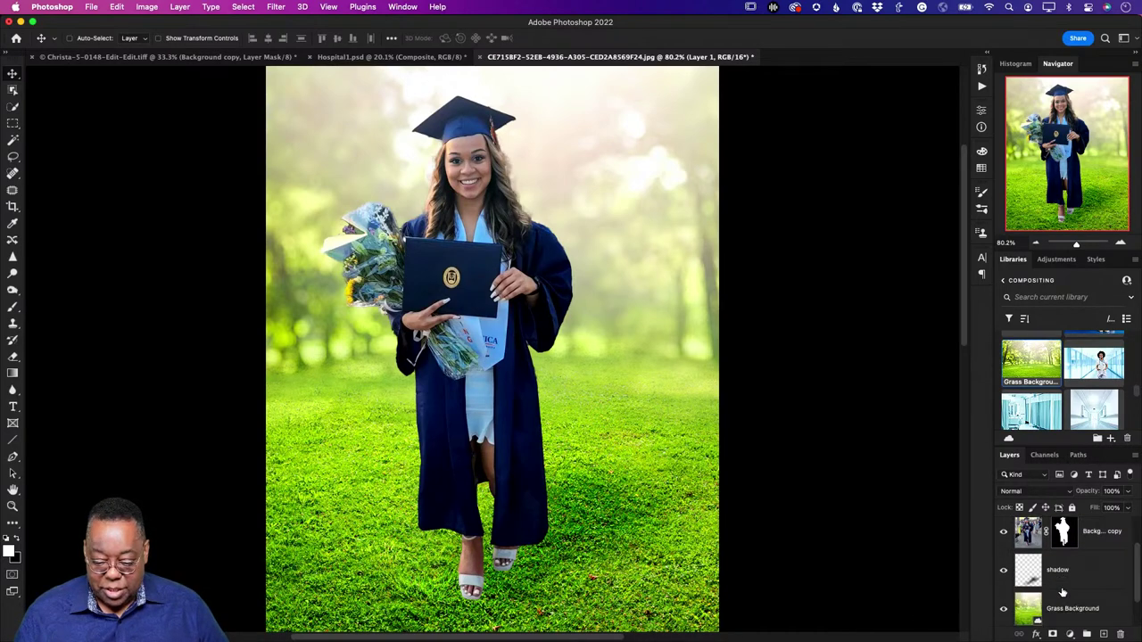
scroll(711, 557, "down", 1)
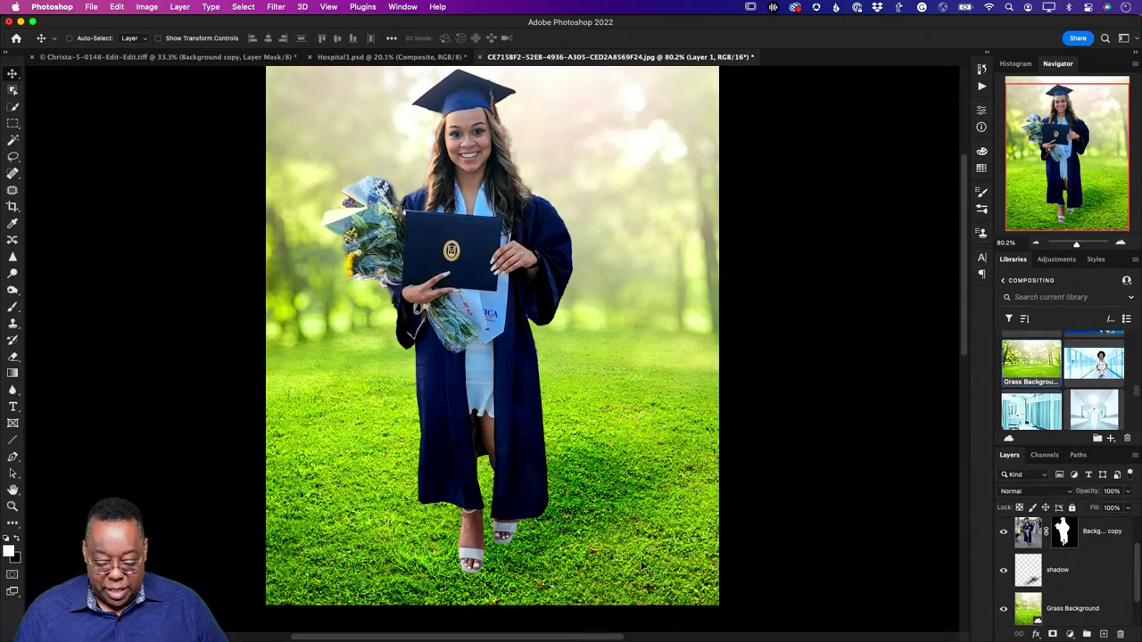
left_click(1030, 610)
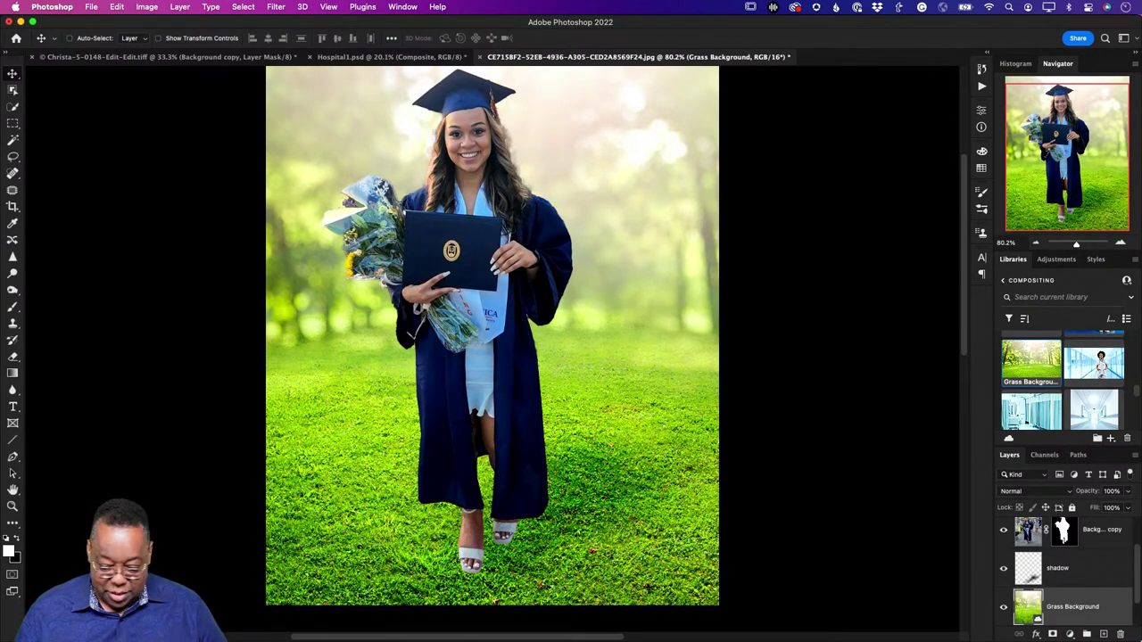
left_click(1104, 635)
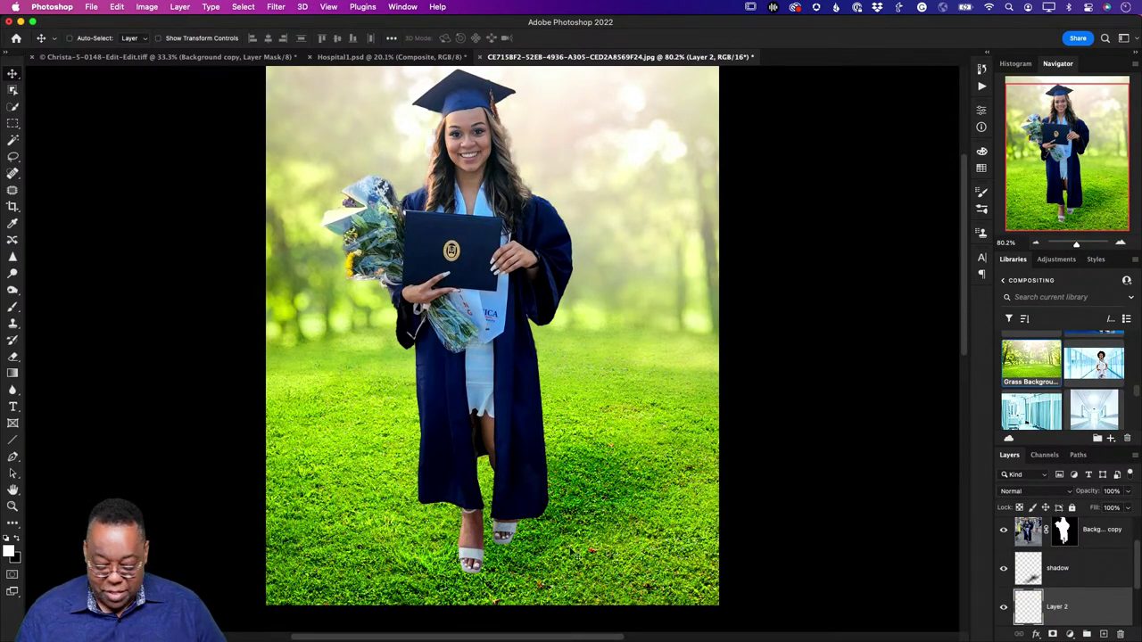
Step: Zoom in on the feet and pick a small Clone Stamp brush
key("d")
key("z")
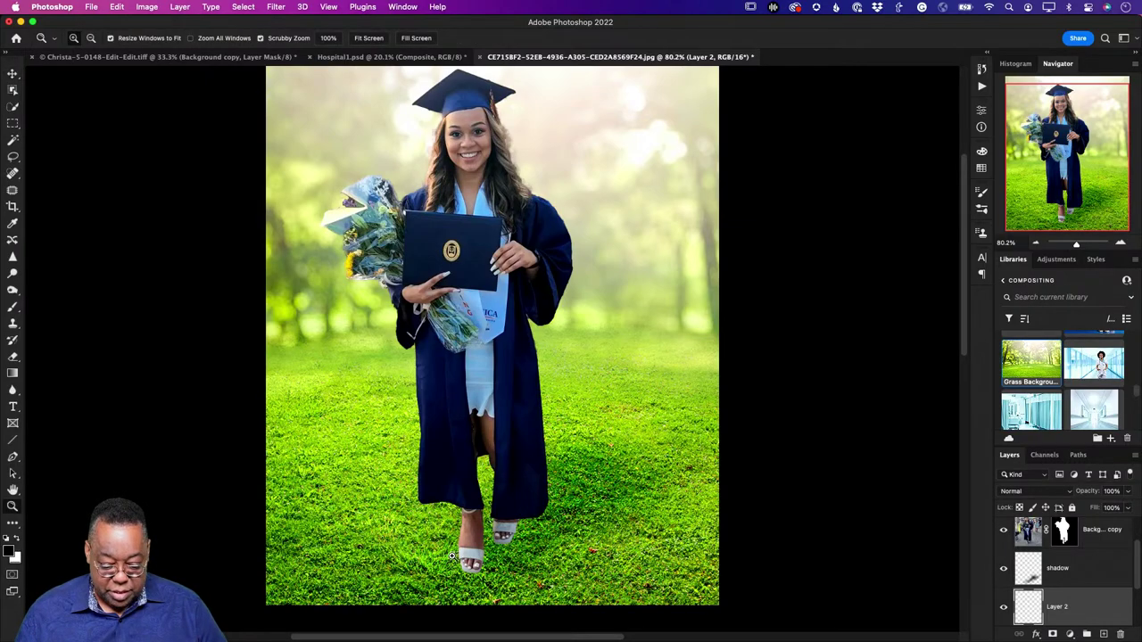
left_click_drag(453, 555, 600, 576)
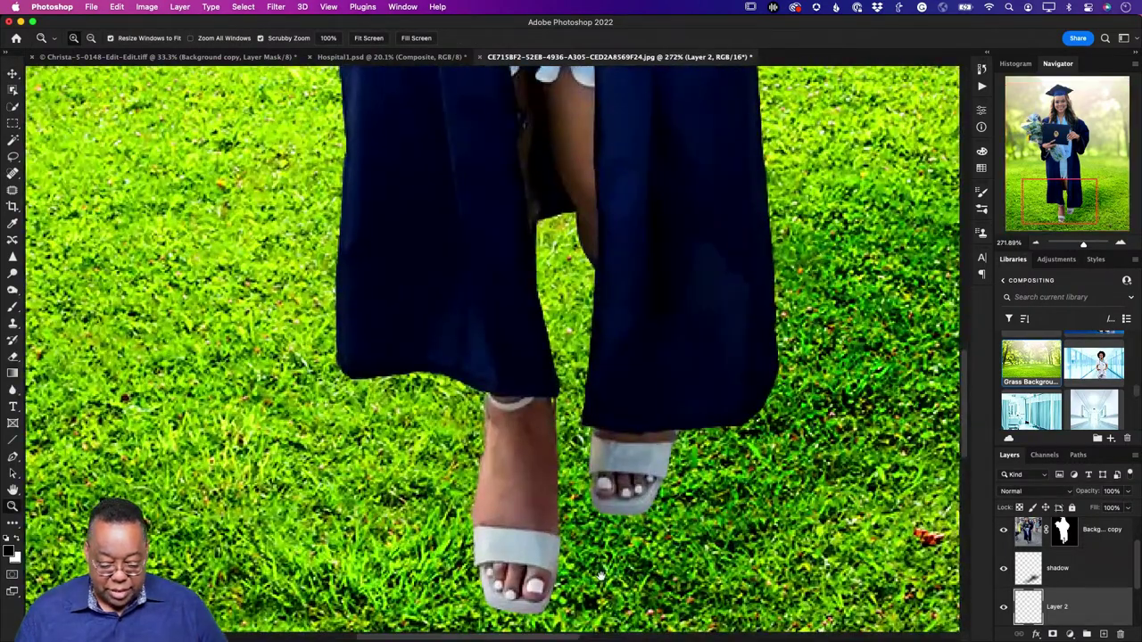
scroll(600, 575, "down", 3)
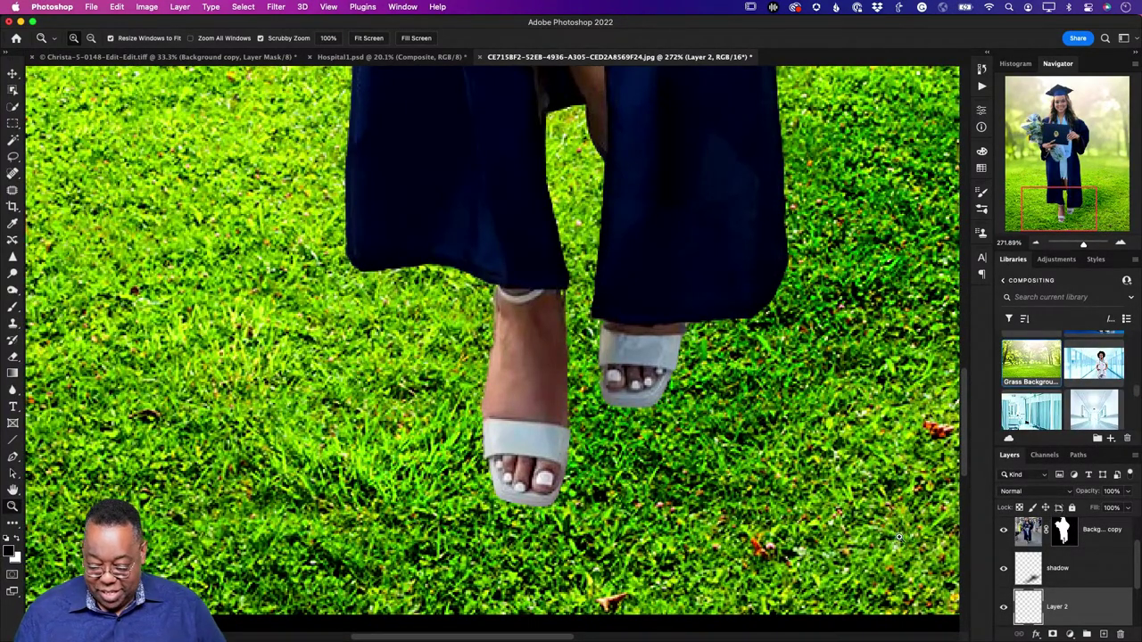
key("s")
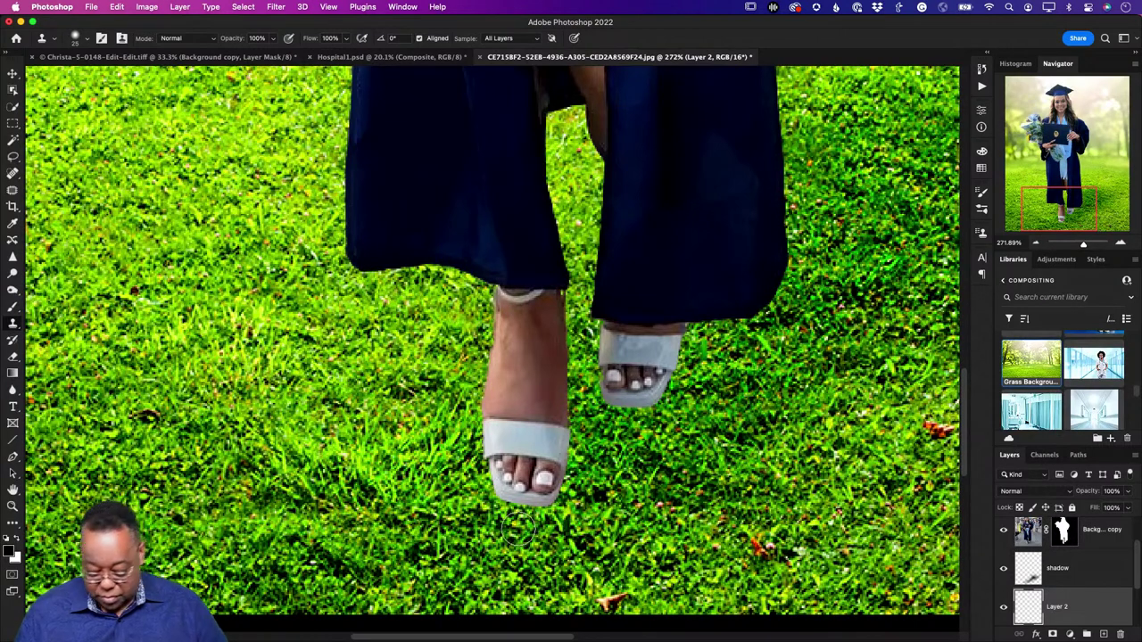
key("bracketleft")
key("bracketleft")
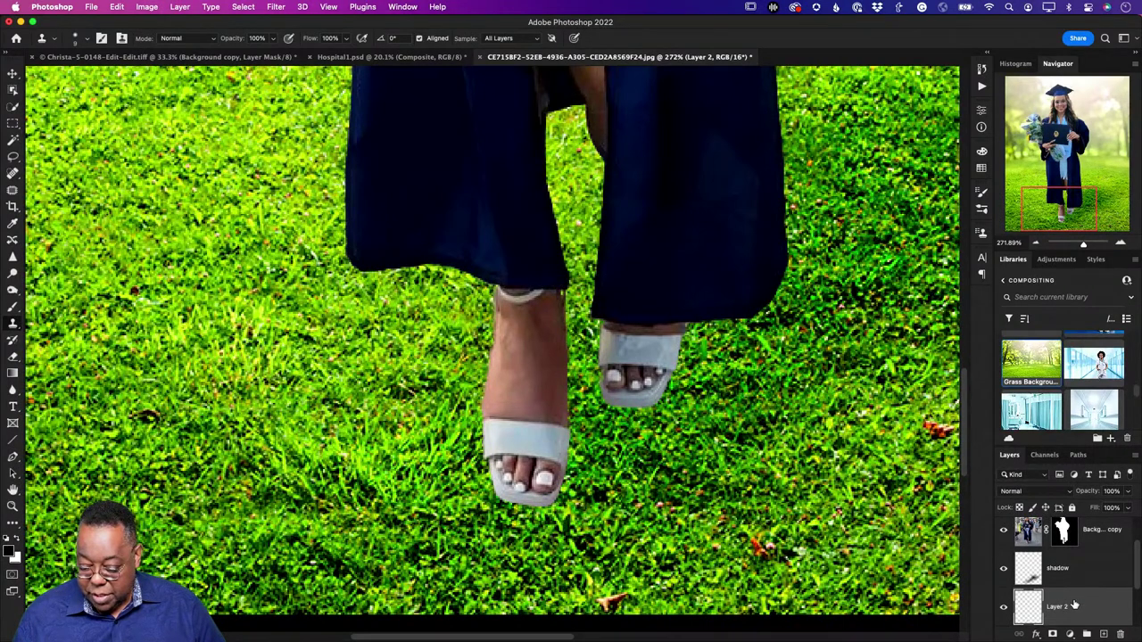
Step: Move Layer 1 to the top of the stack and add an empty layer above it
left_click_drag(1074, 605, 1077, 528)
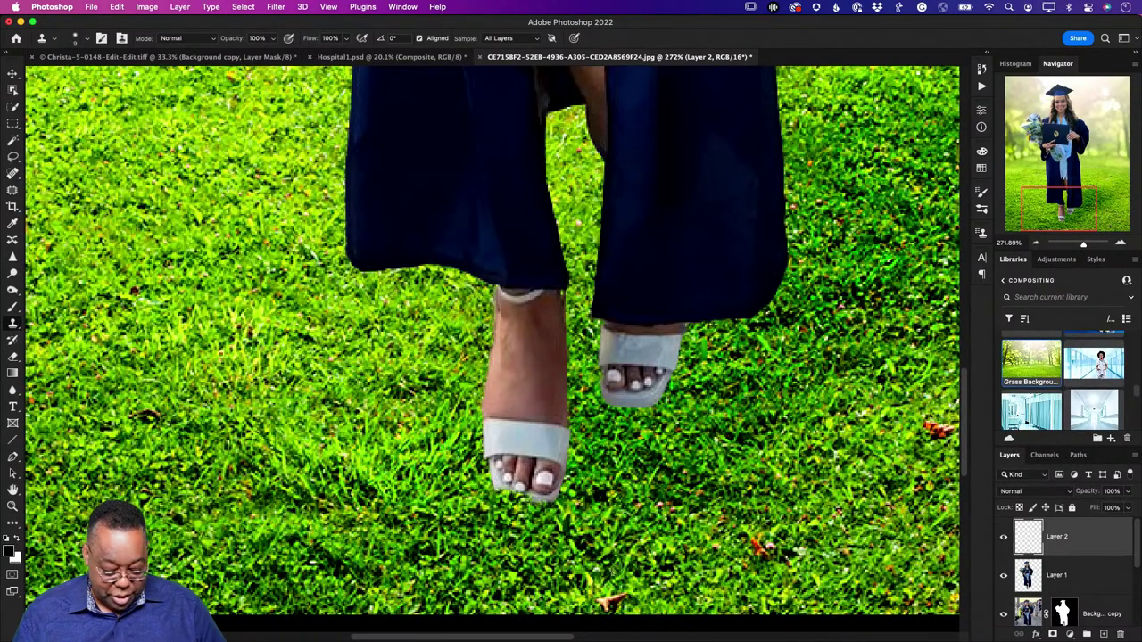
key("super+z")
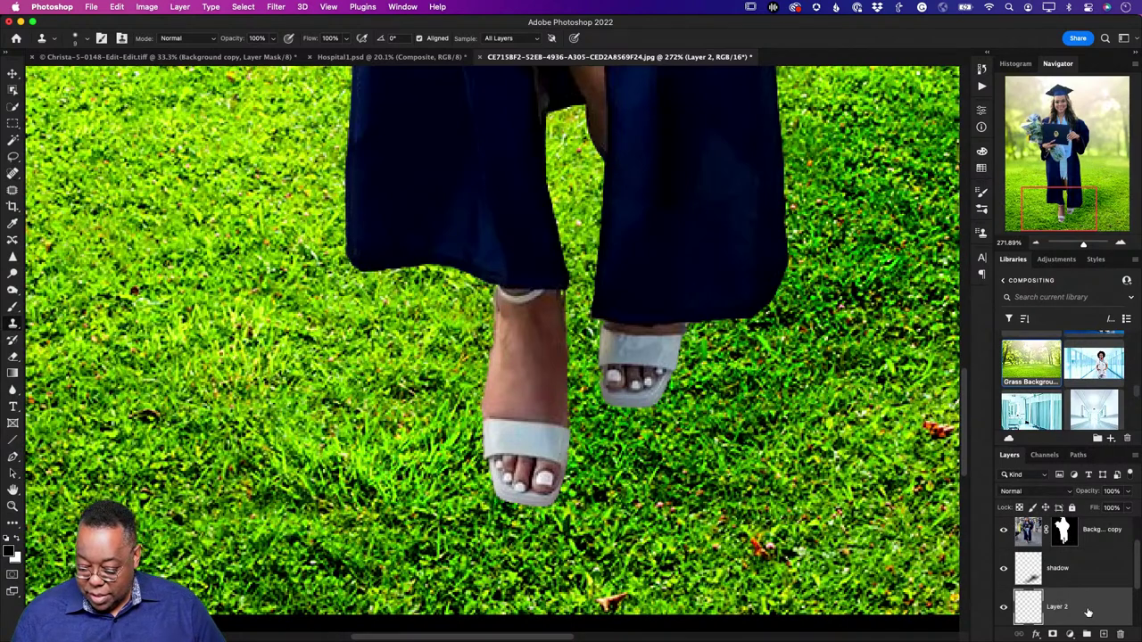
scroll(1088, 612, "down", 2)
scroll(1088, 612, "up", 2)
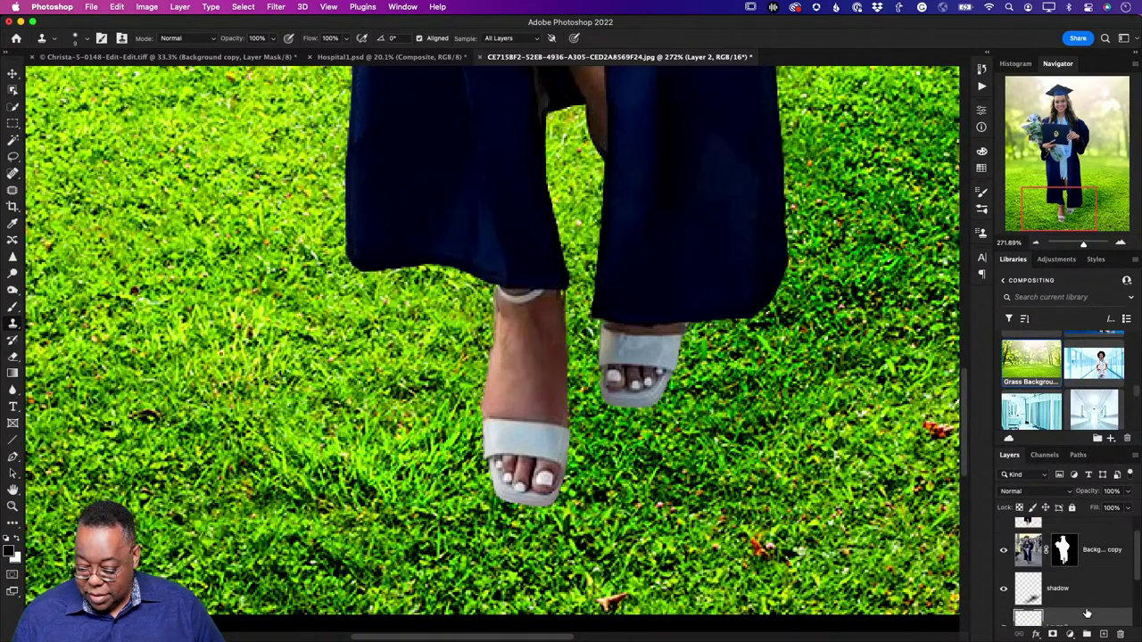
scroll(1088, 612, "up", 2)
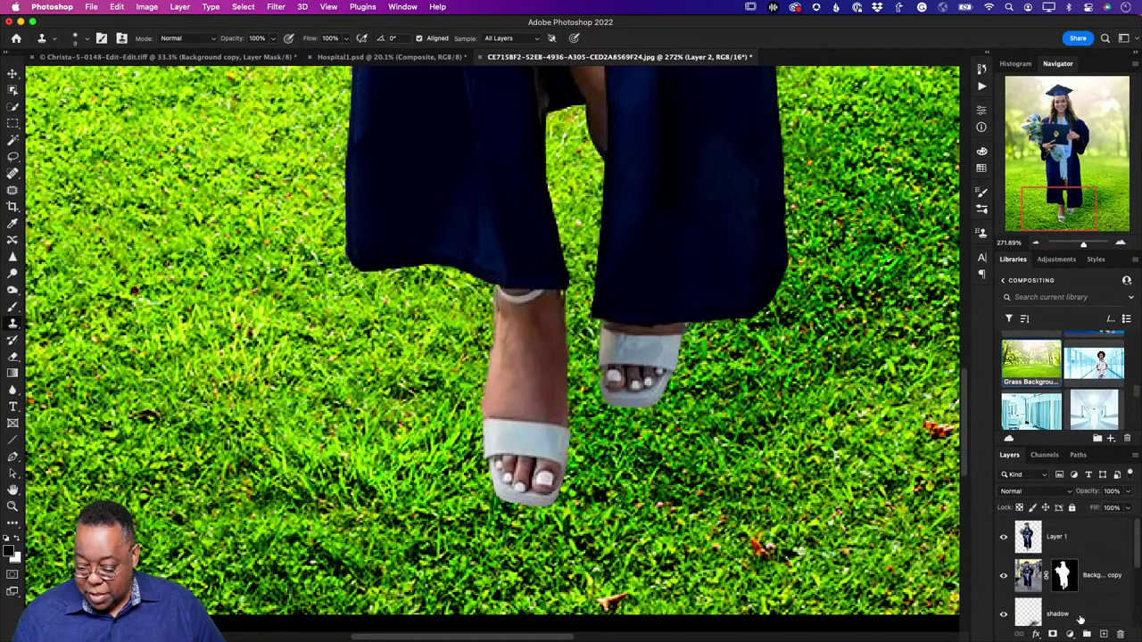
left_click_drag(1068, 553, 1119, 635)
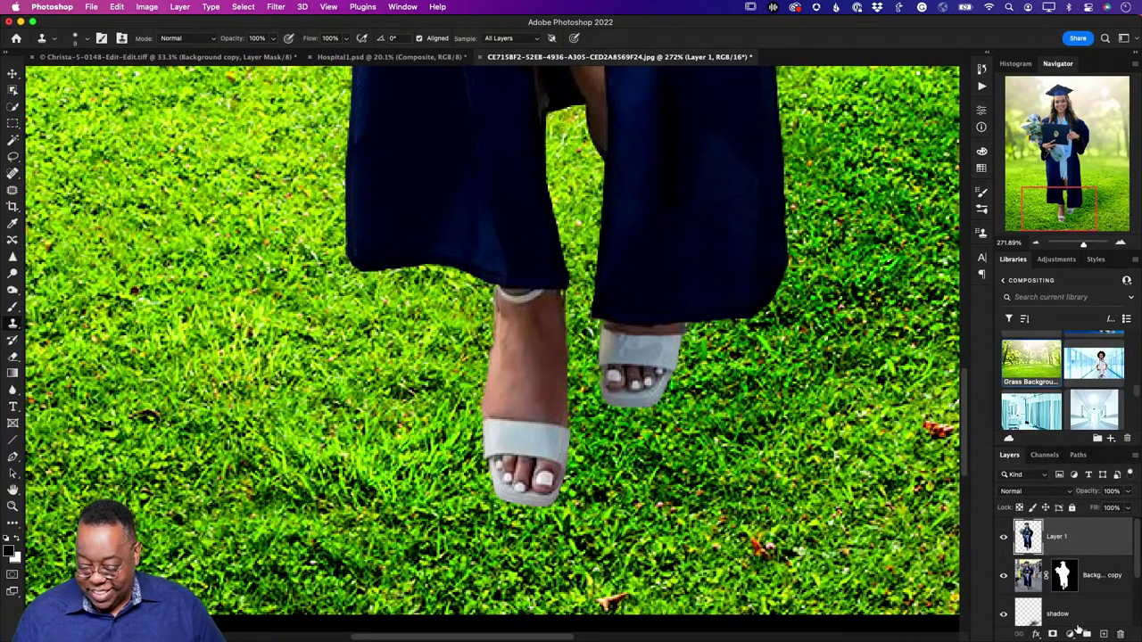
left_click(1103, 635)
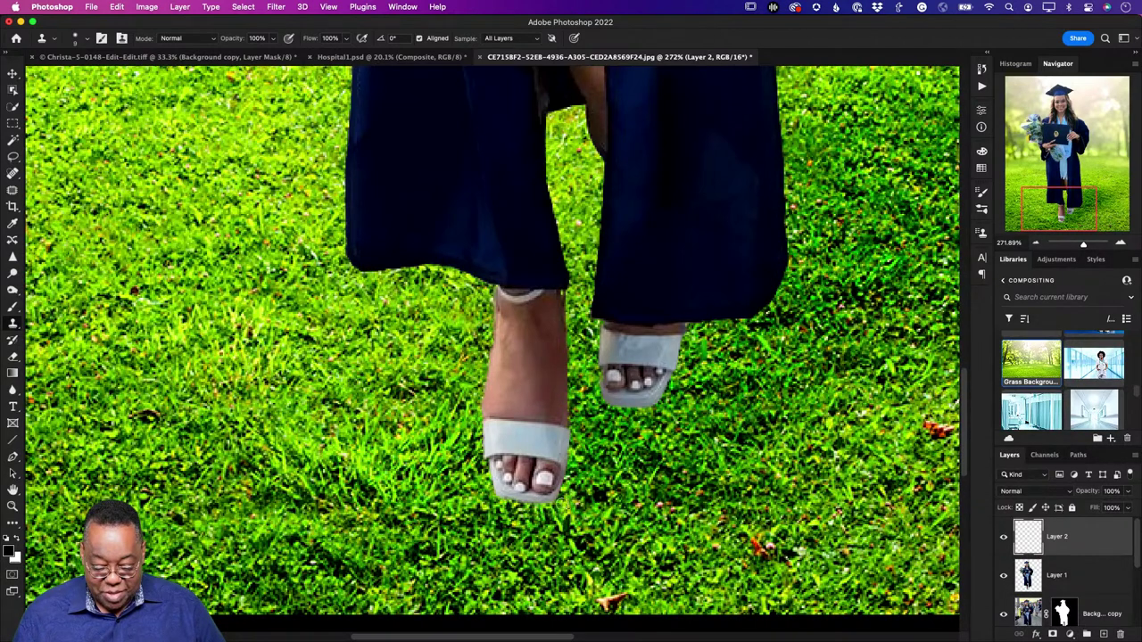
Step: Clone-stamp the front and back shoe edges, then save the composite as a PSD
left_click_drag(561, 508, 490, 498)
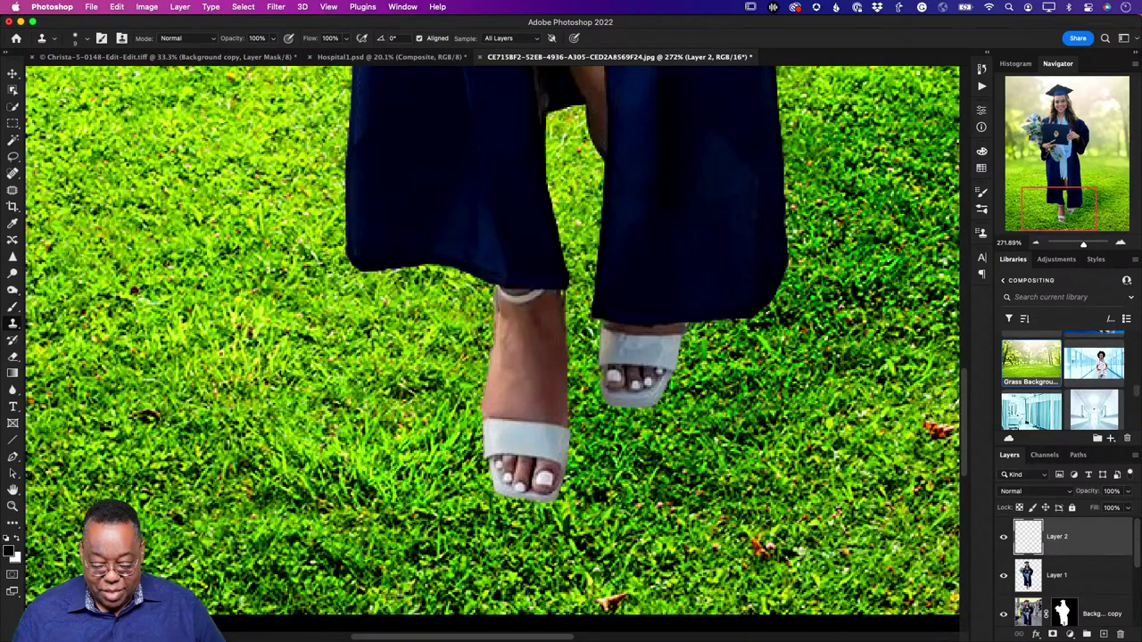
left_click_drag(667, 396, 608, 408)
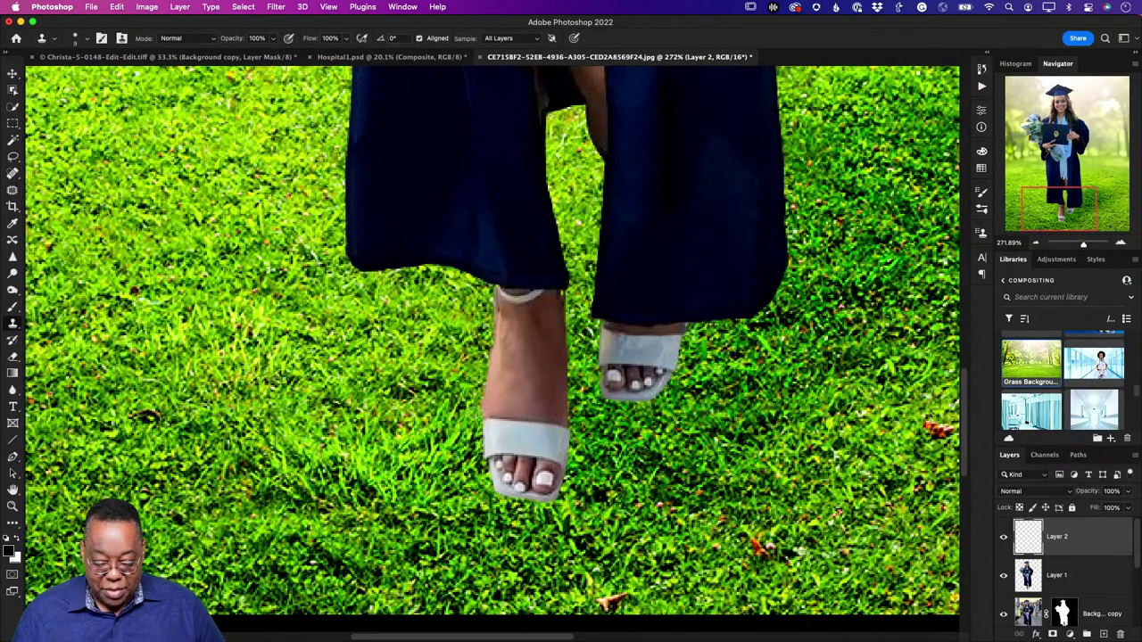
mouse_move(472, 416)
left_mouse_down()
mouse_move(480, 460)
mouse_move(476, 405)
mouse_move(482, 484)
left_mouse_up()
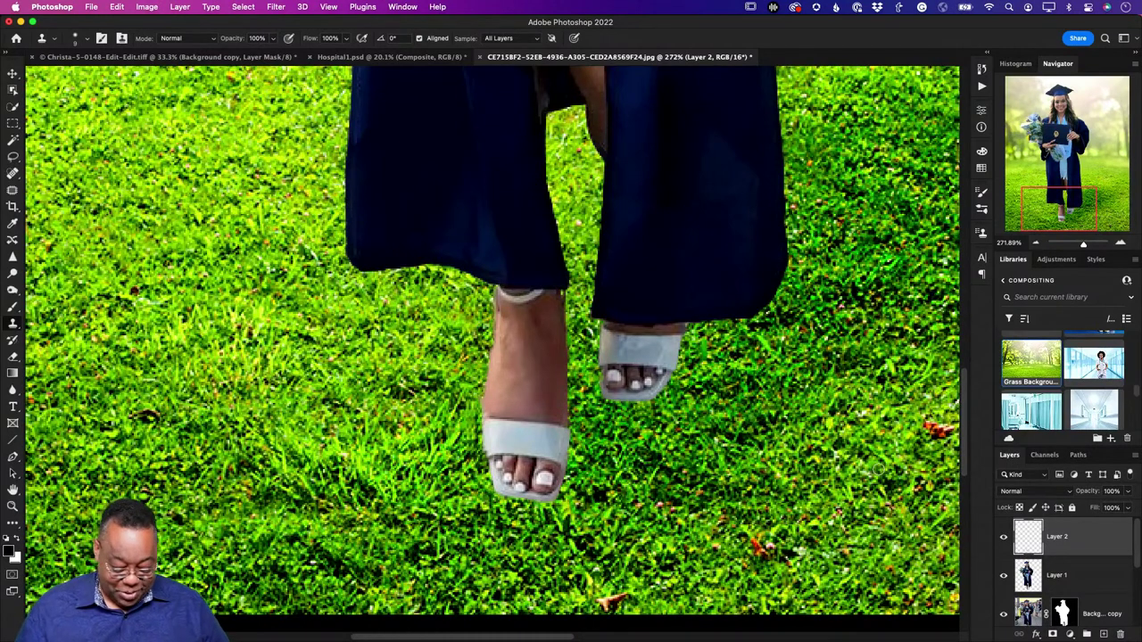
key("super+0")
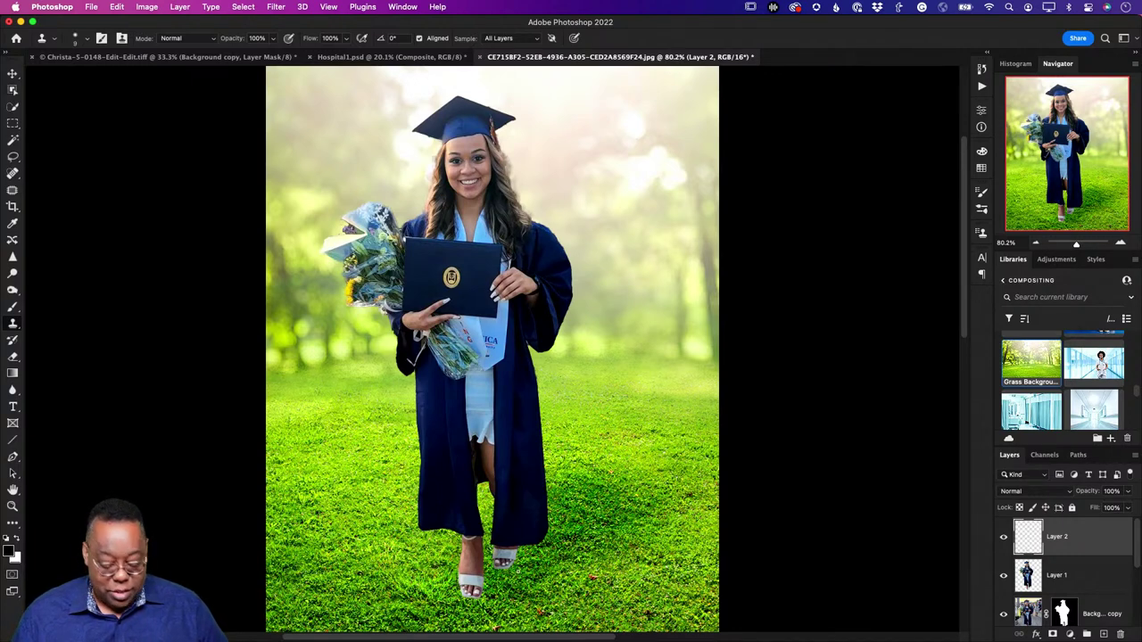
key("super+s")
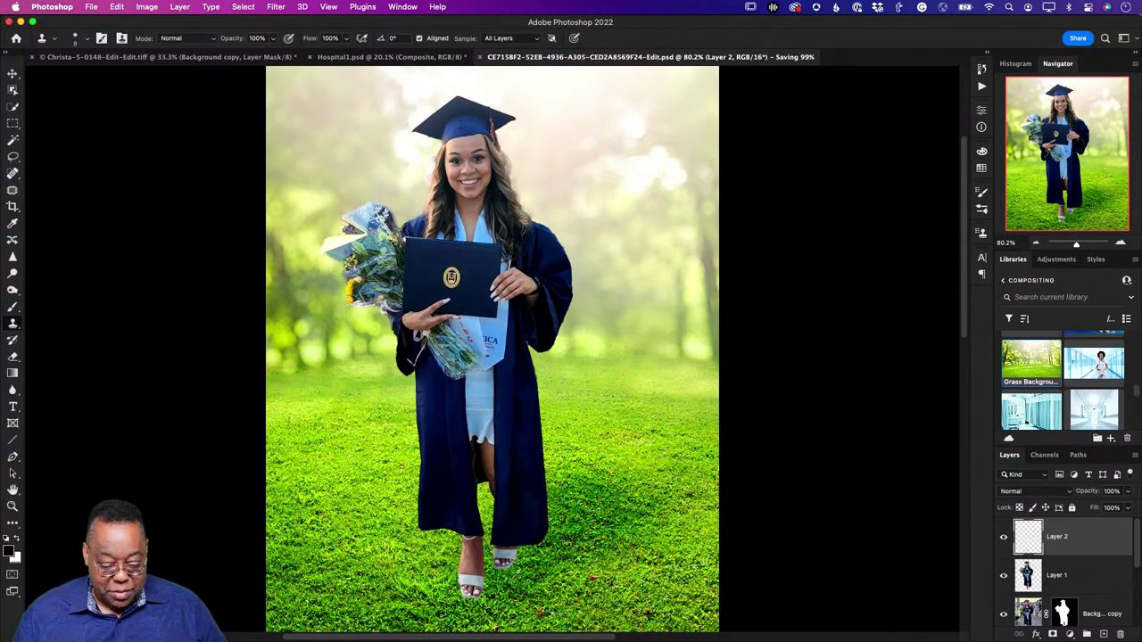
Step: Send photo 14 of the crouching man from Lightroom to Photoshop as an edited copy
key("super+Tab")
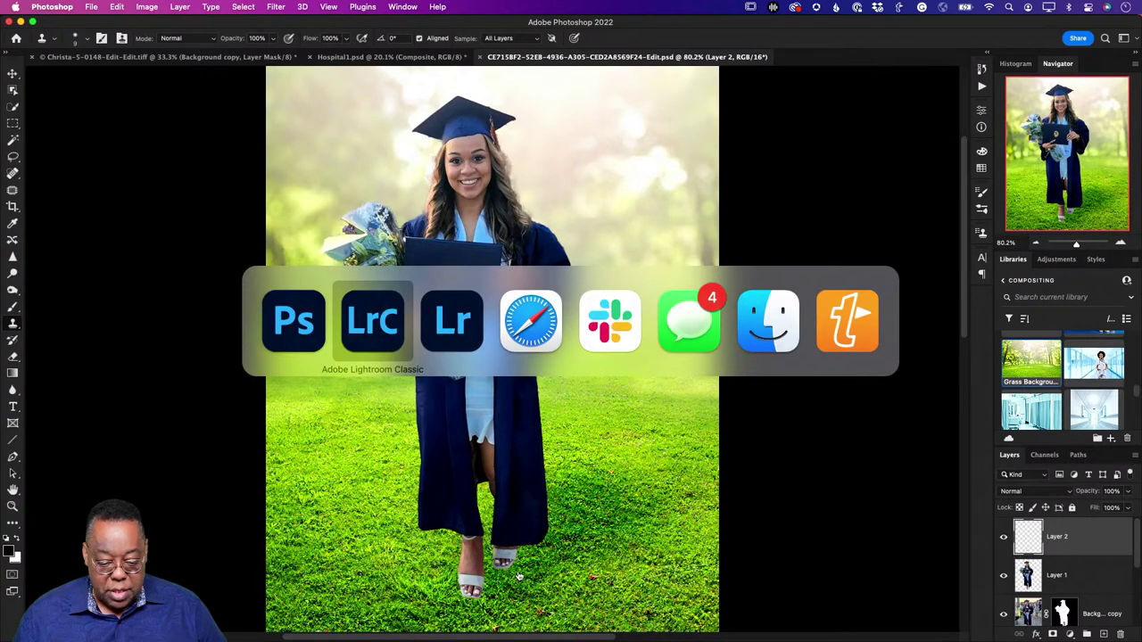
key("g")
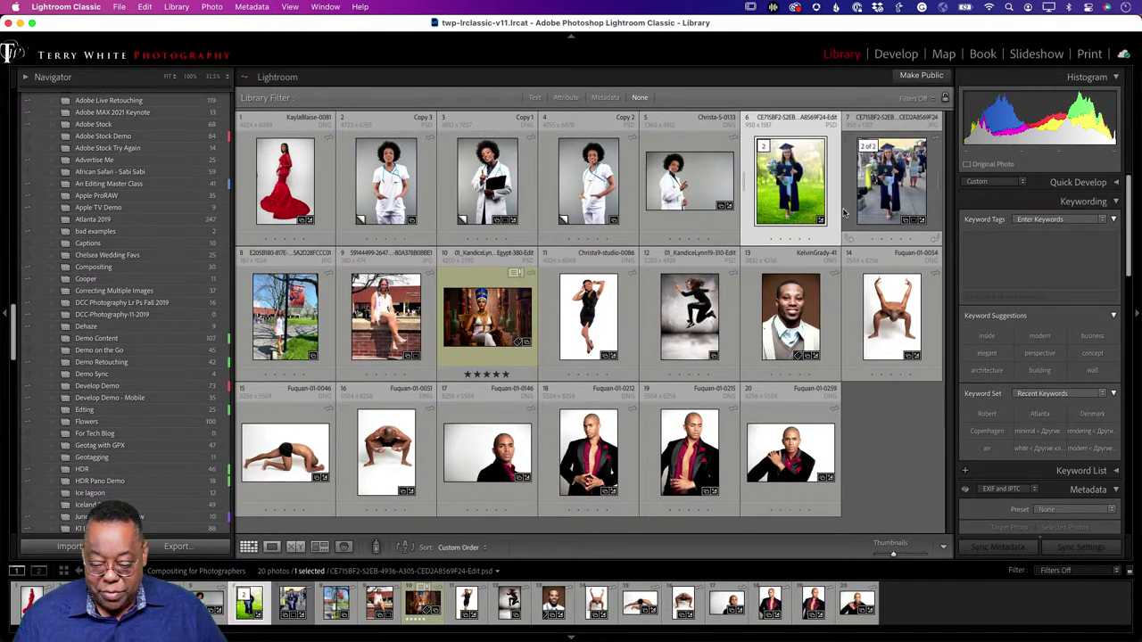
left_click(893, 316)
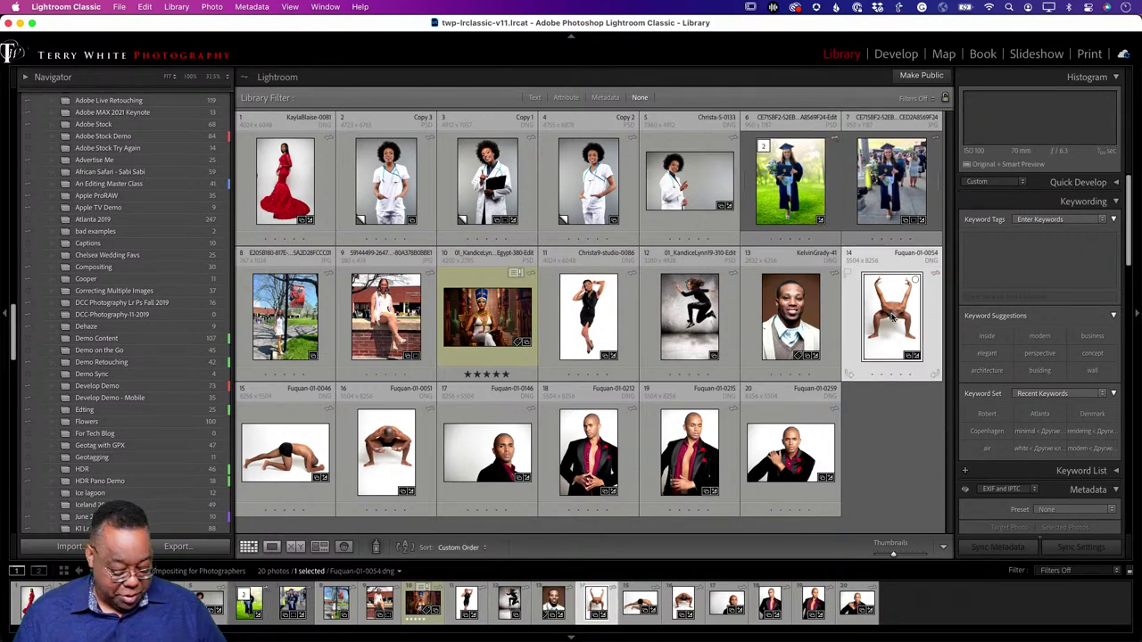
key("super+shift+e")
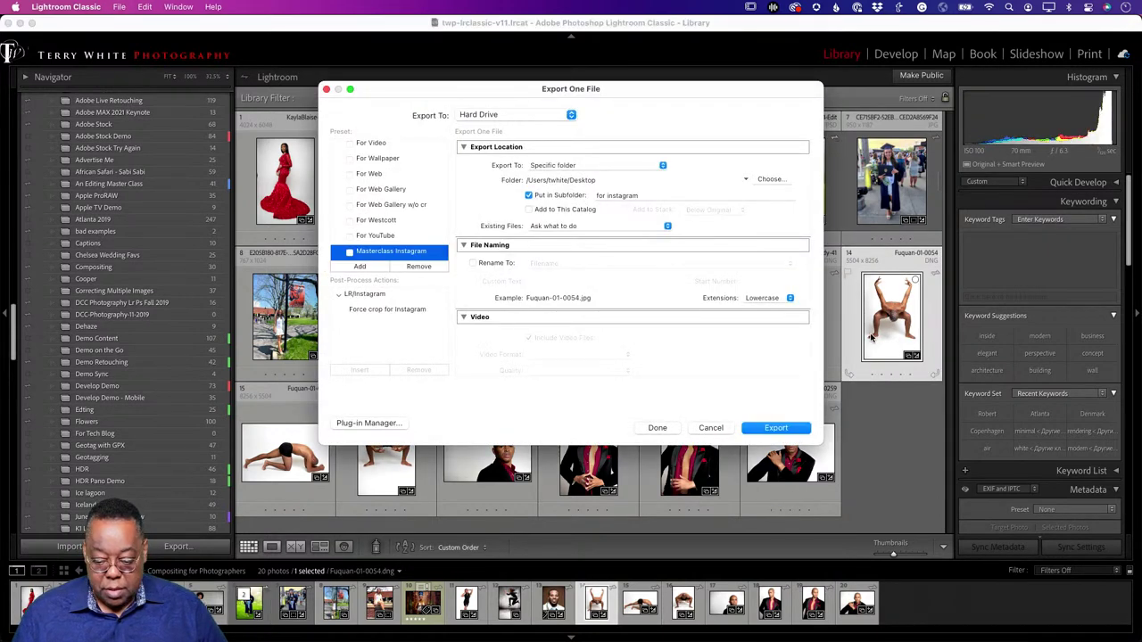
key("Return")
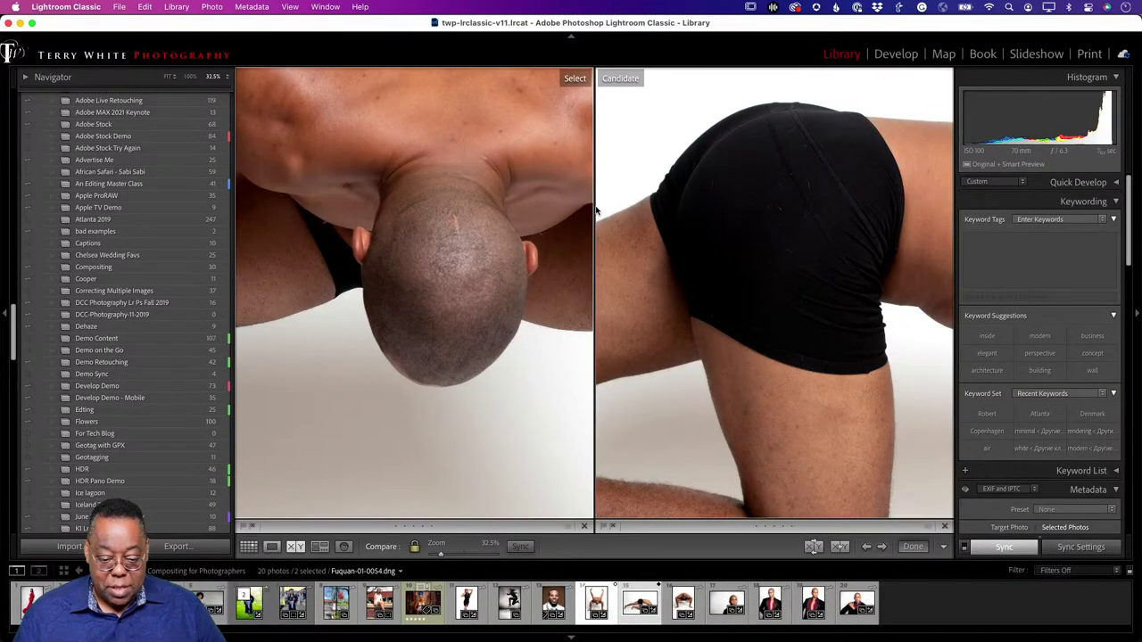
key("g")
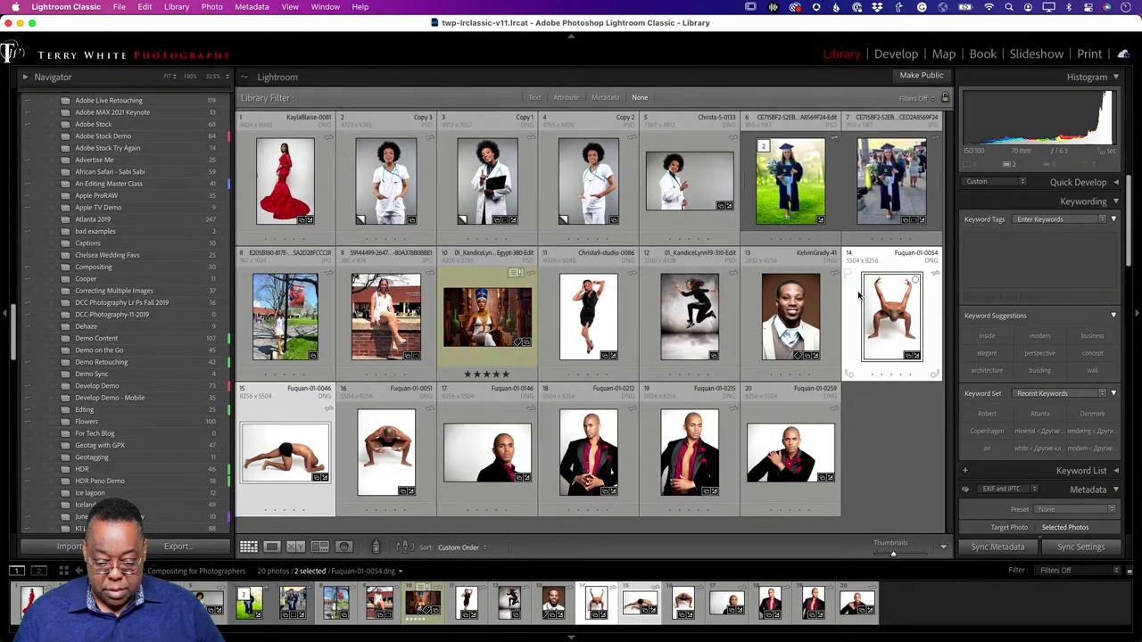
key("super+e")
key("super+Tab")
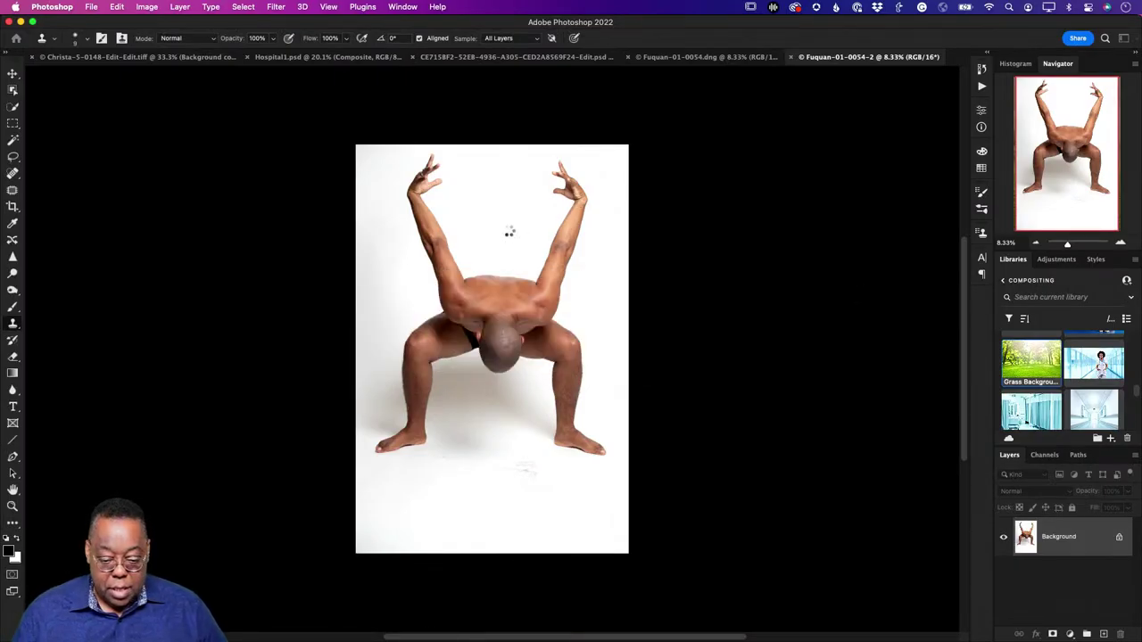
Step: Close Fuquan-01-0046 unsaved and extend the canvas upward with a Content-Aware crop
key("c")
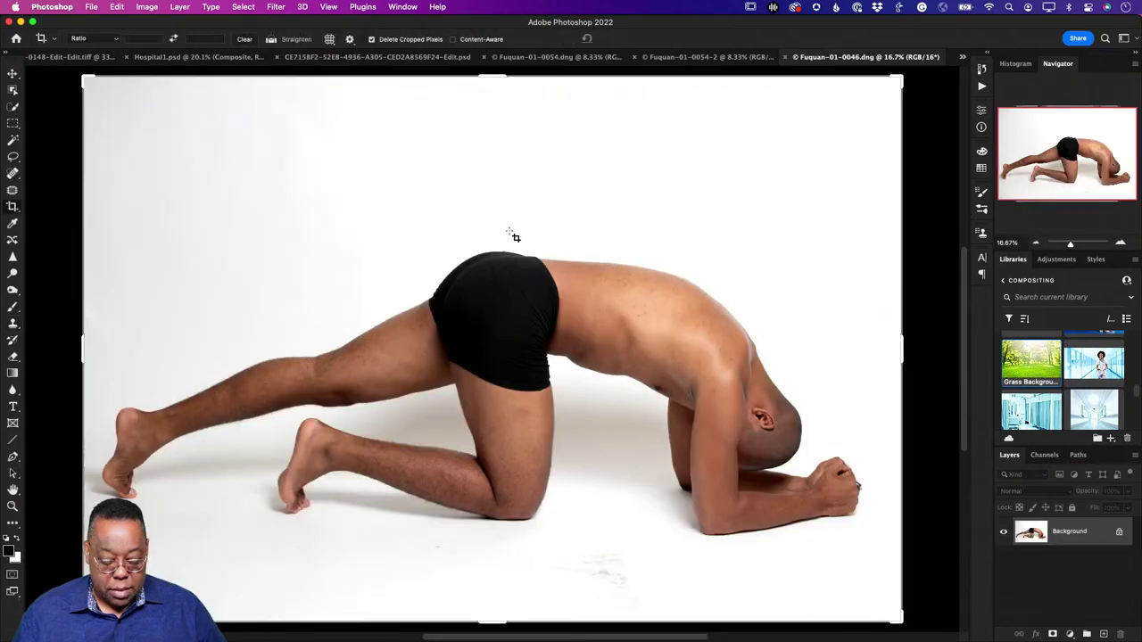
key("super+w")
left_click(547, 265)
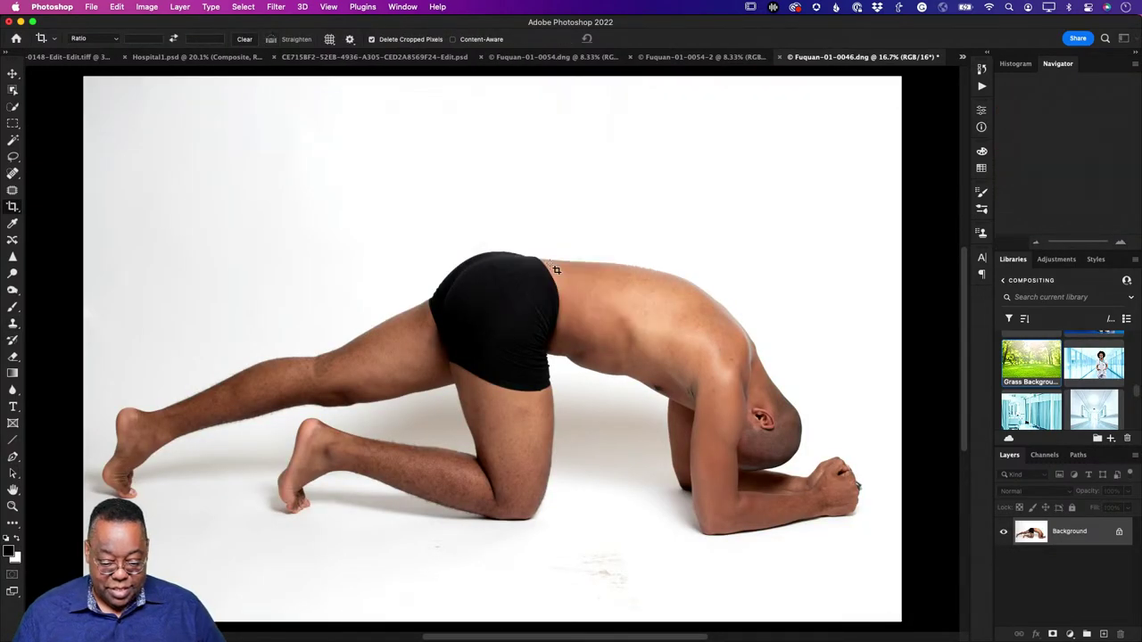
left_click(453, 39)
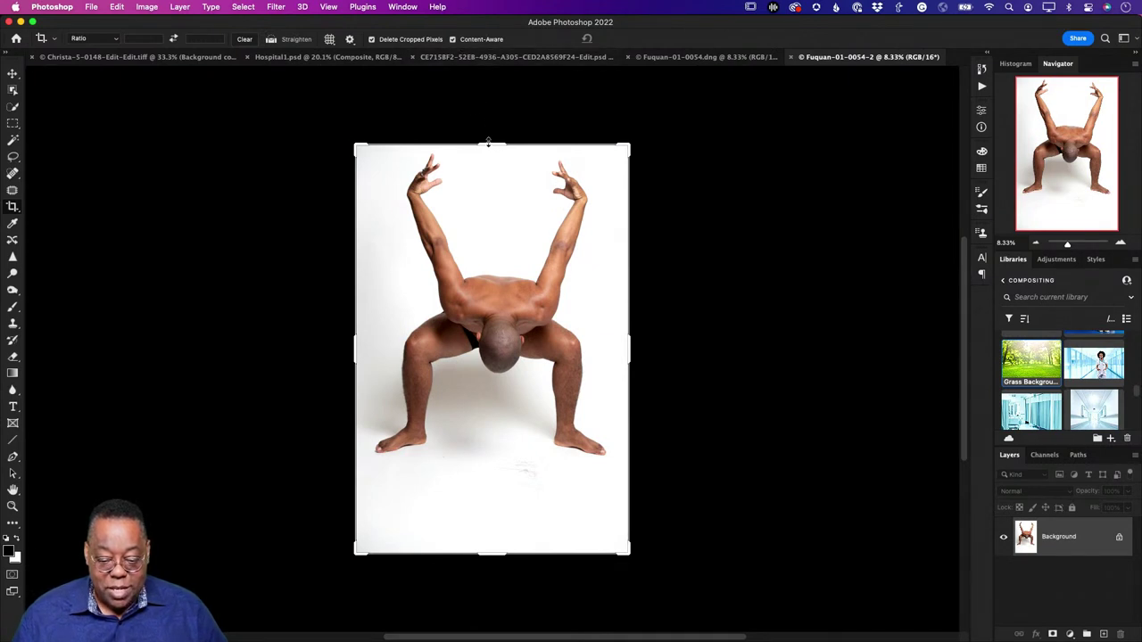
left_click_drag(491, 144, 493, 86)
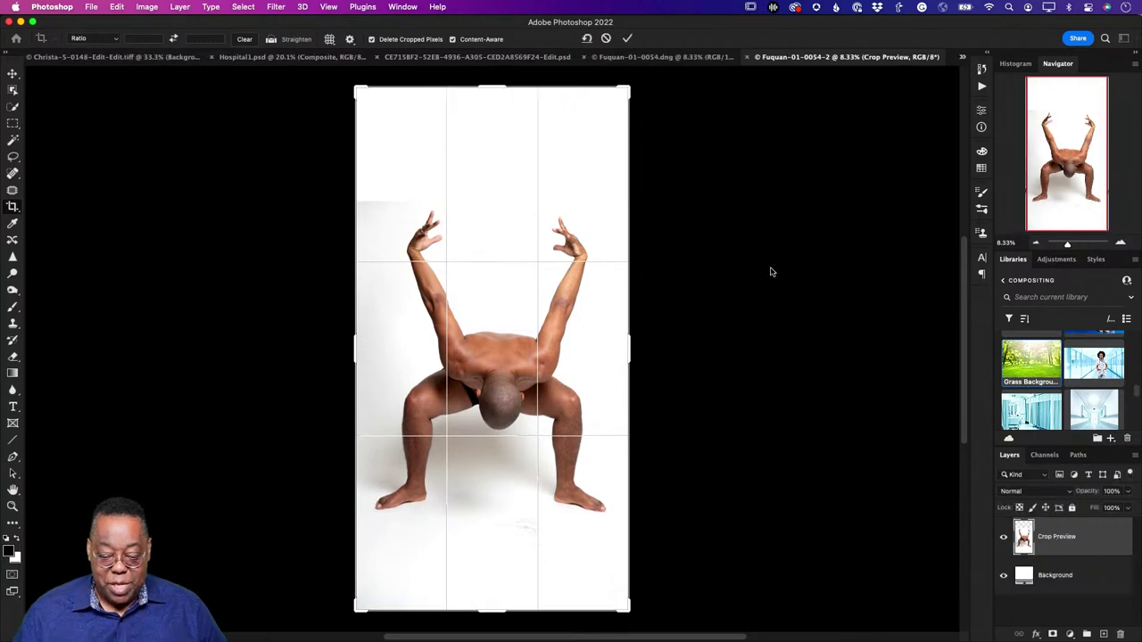
key("Return")
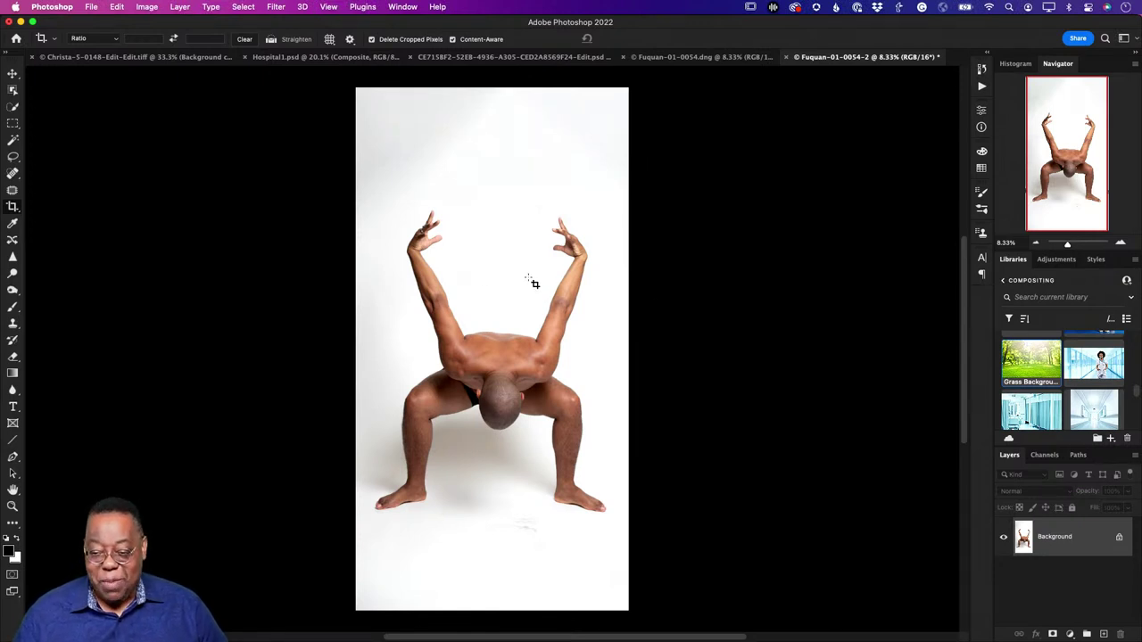
Step: Open the Earth library image as its own document and select its fourth globe
scroll(1060, 390, "up", 10)
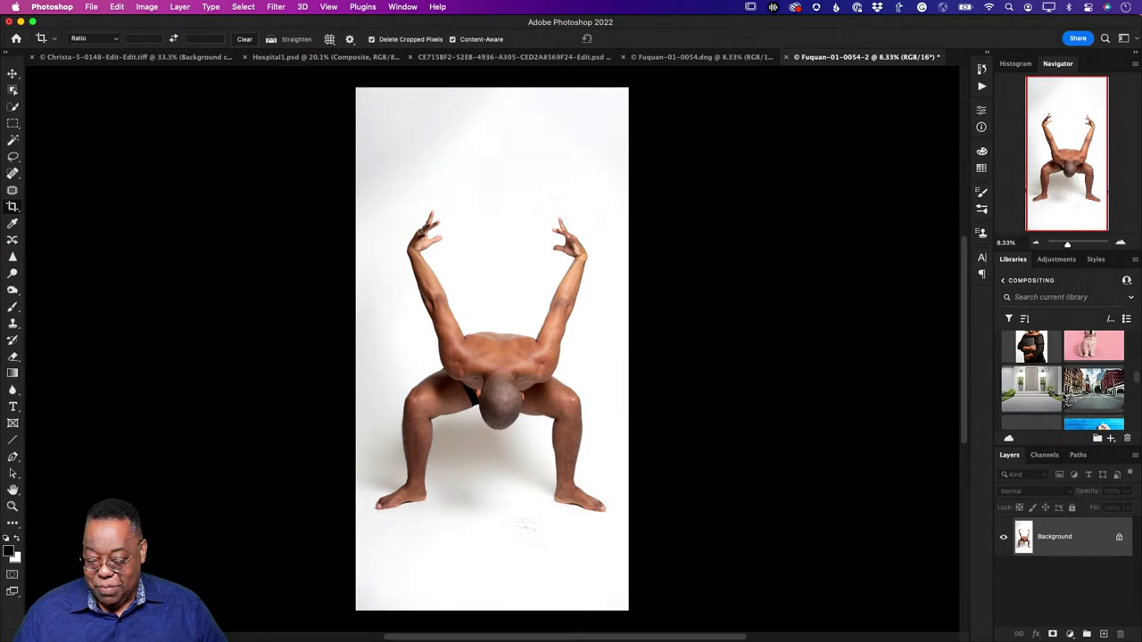
scroll(1062, 398, "up", 5)
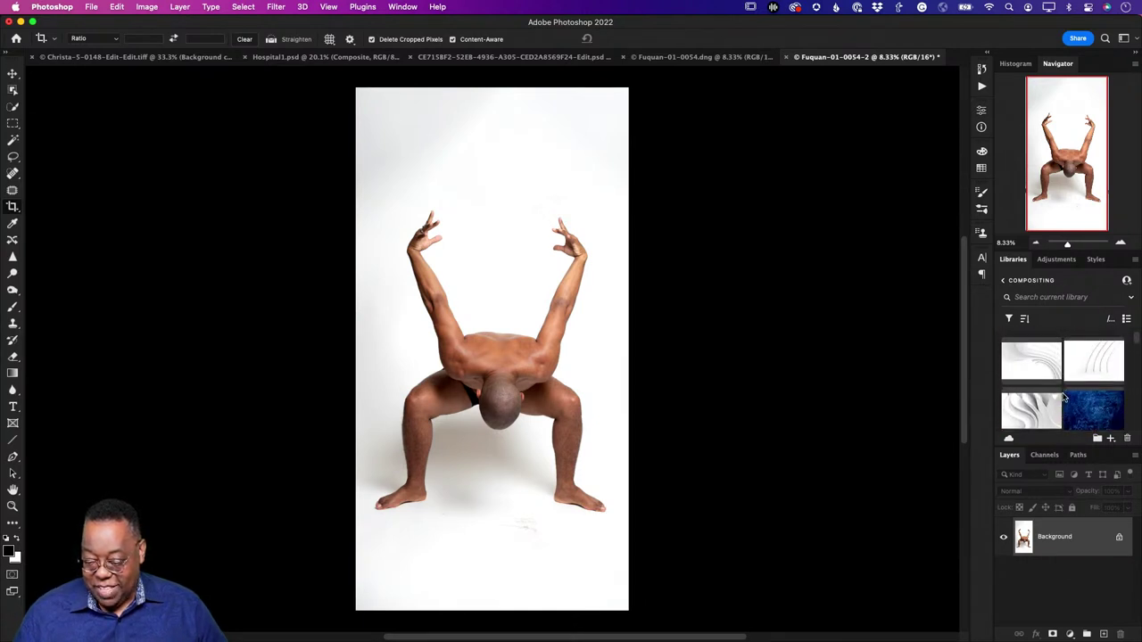
scroll(1062, 397, "down", 10)
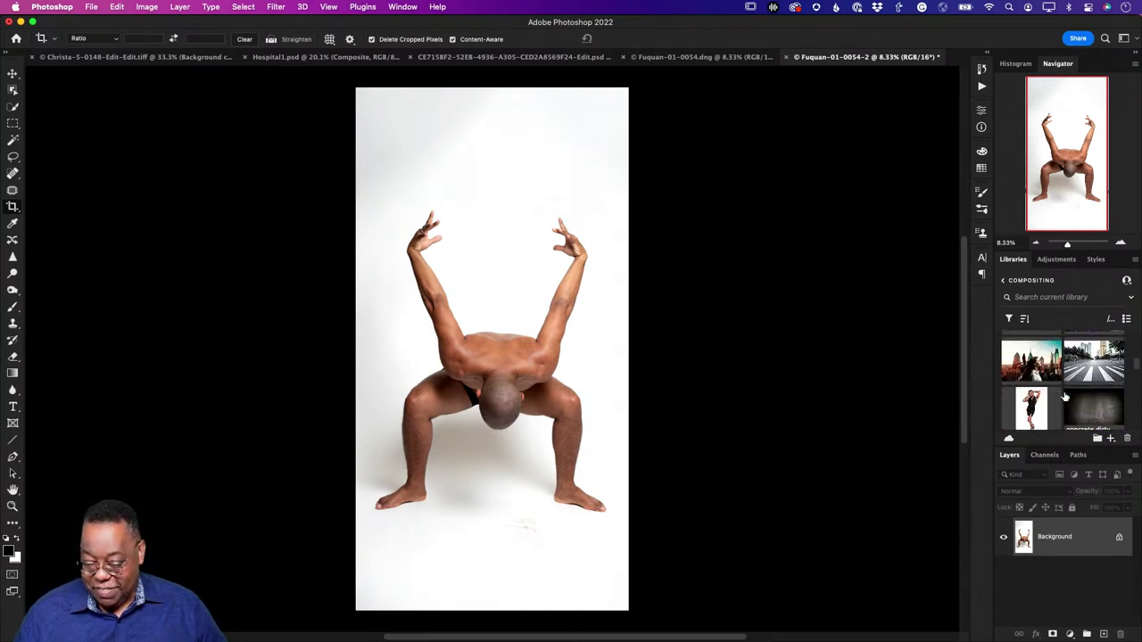
scroll(1064, 396, "up", 5)
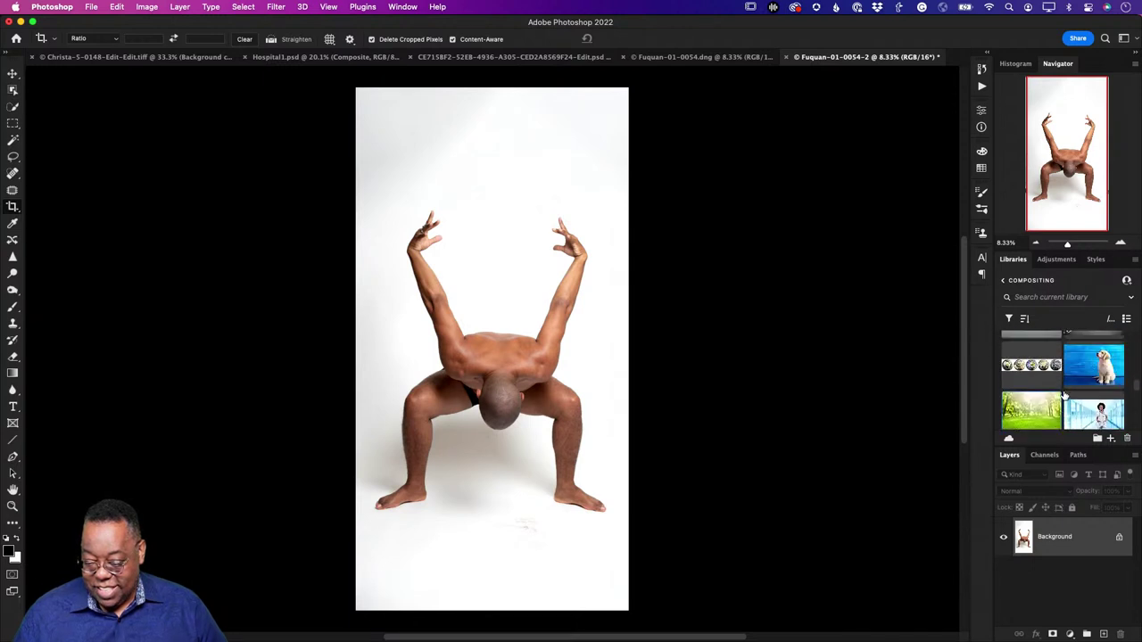
double_click(1032, 365)
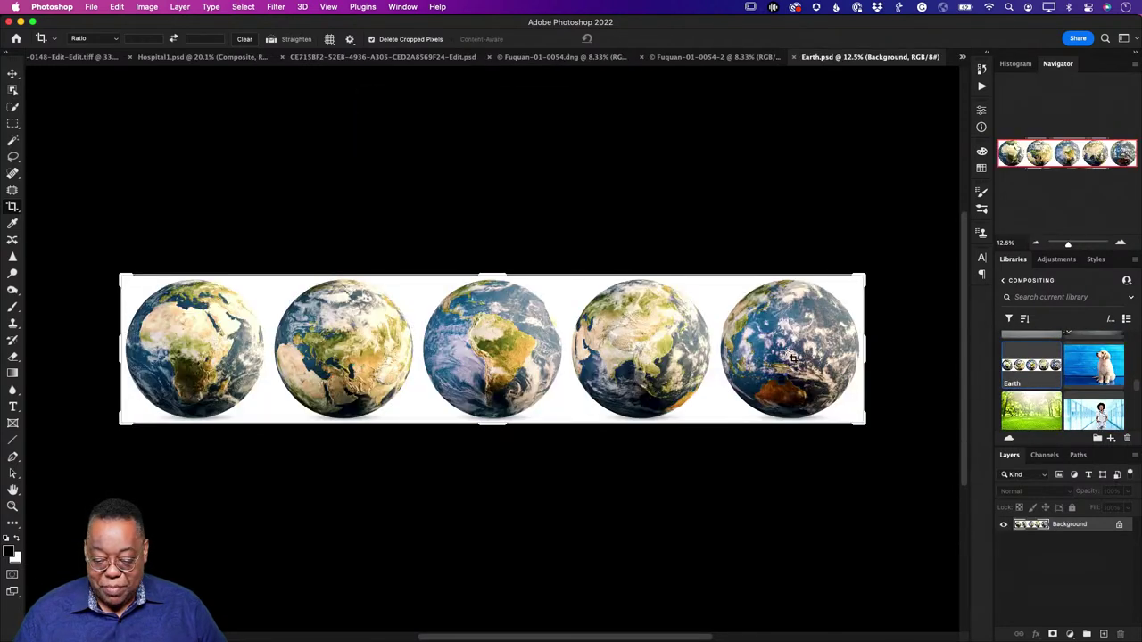
key("Escape")
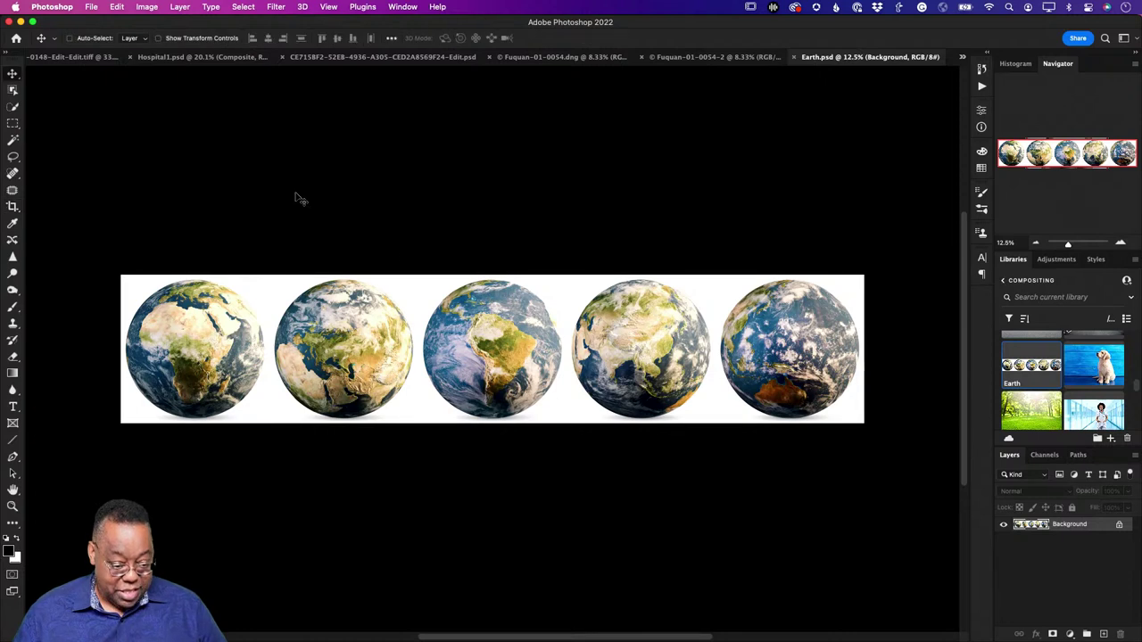
left_click(12, 91)
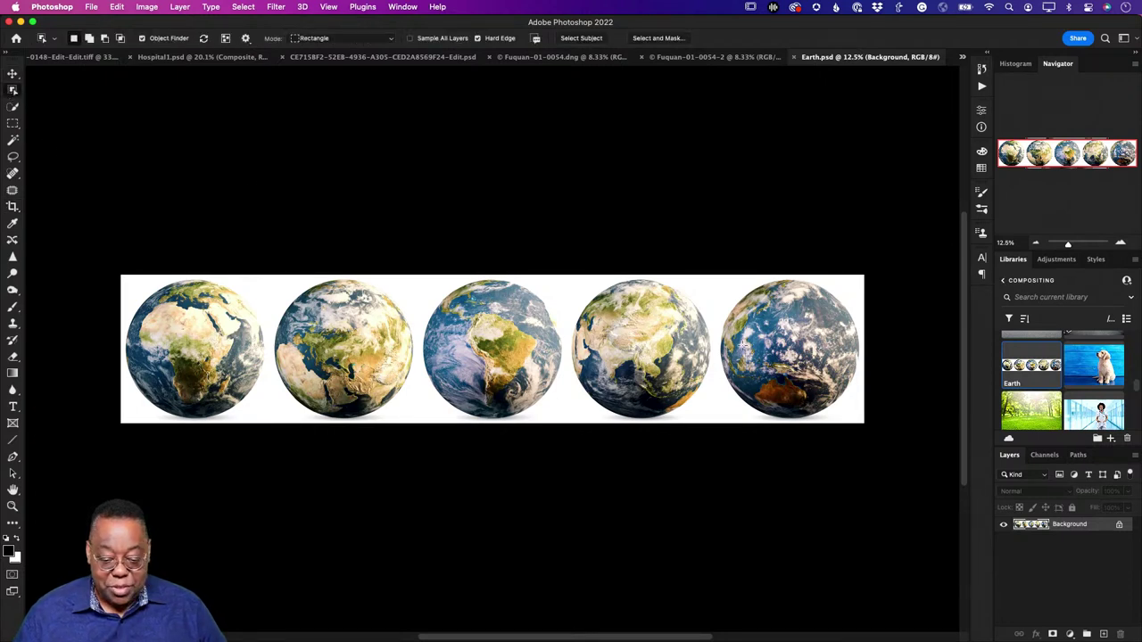
left_click_drag(563, 261, 719, 438)
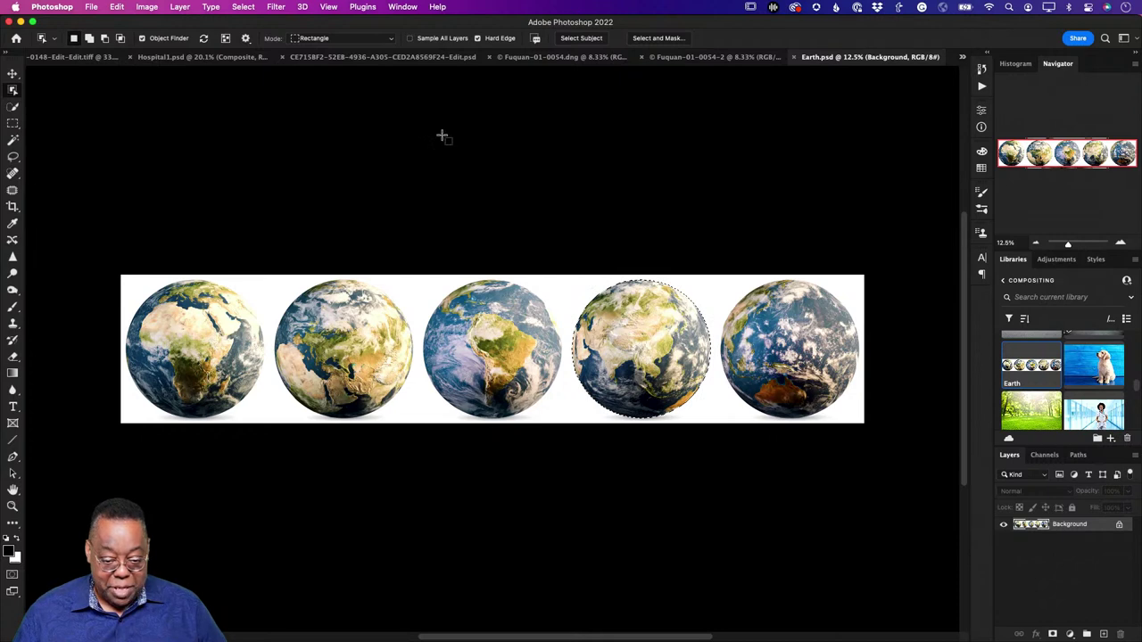
Step: Paste the copied globe into the Fuquan crouching-man photo as a new layer
left_click(702, 57)
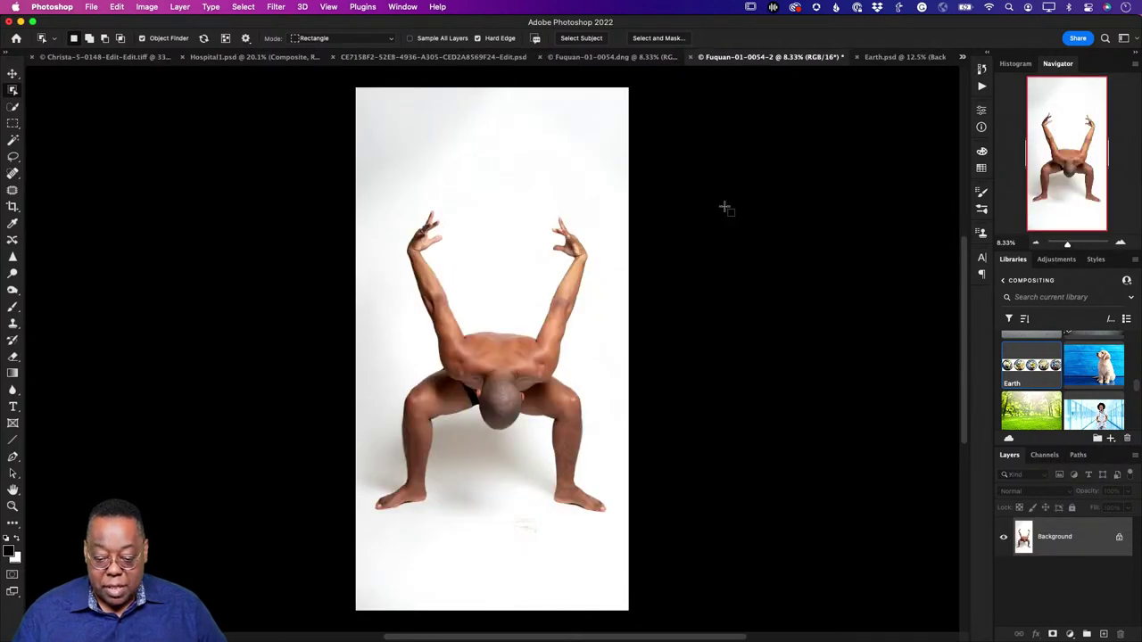
key("super+b")
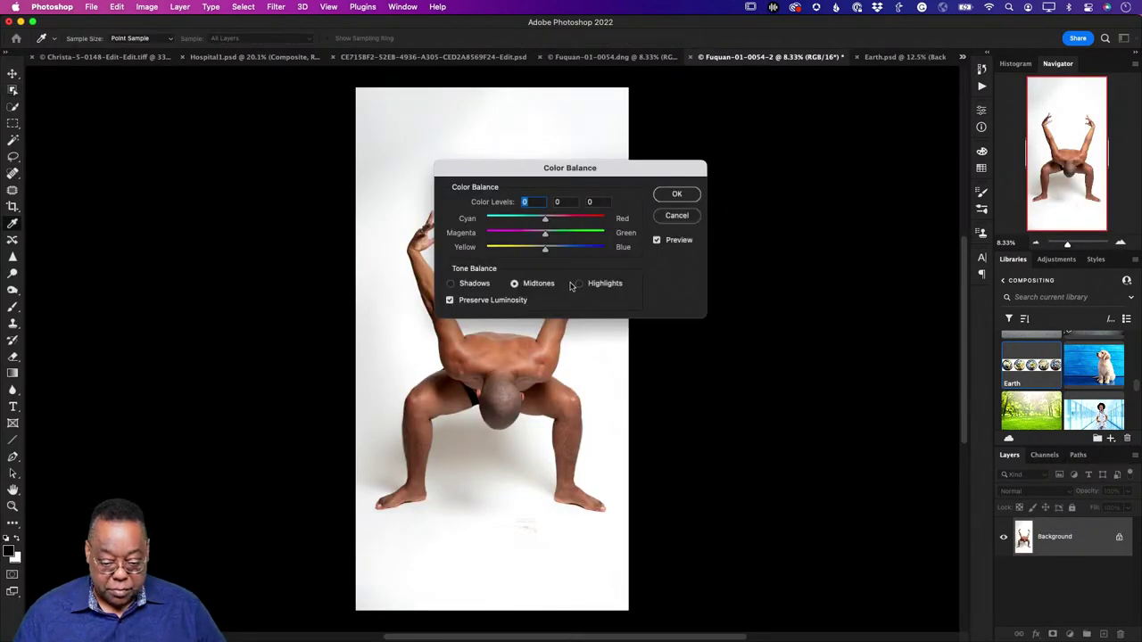
left_click(677, 216)
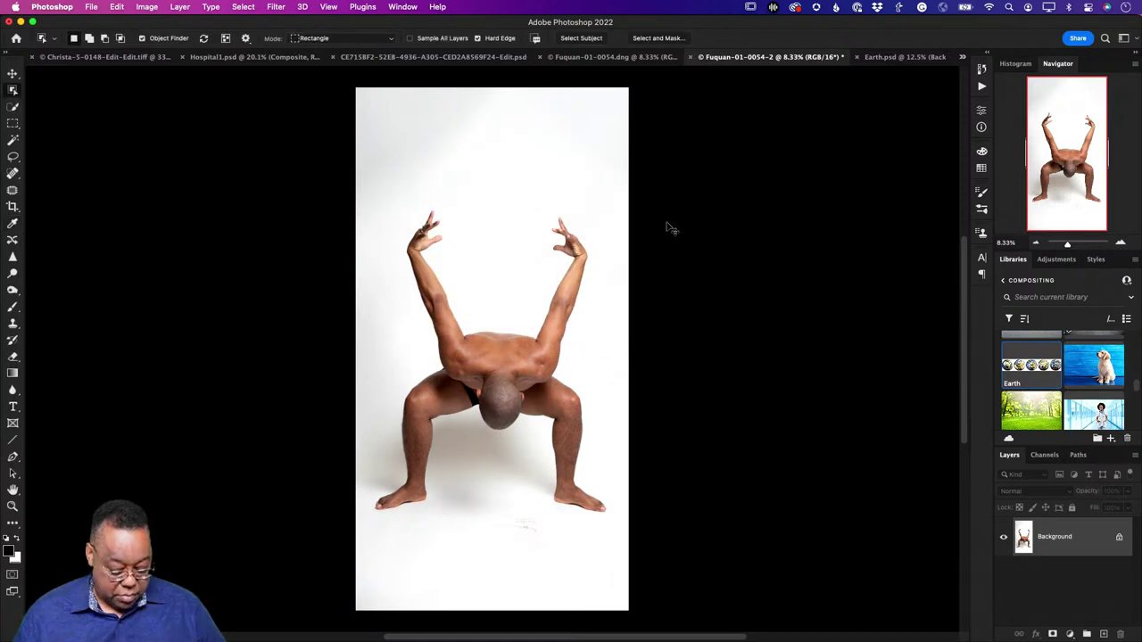
key("super+v")
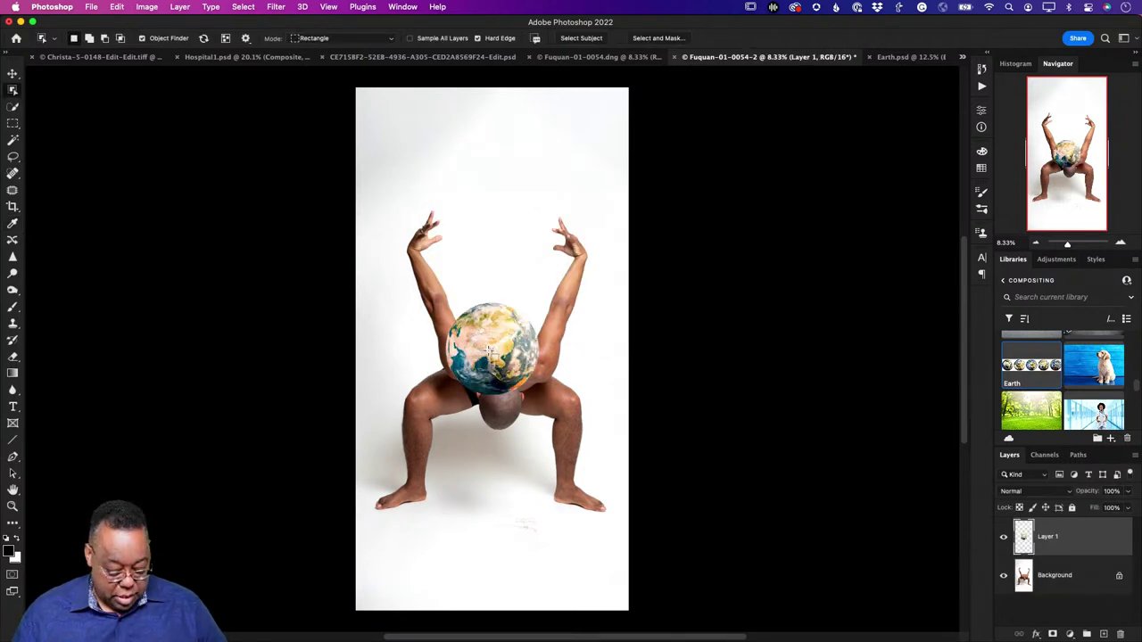
Step: Move the globe above the man's head and enlarge it to about 148%
key("v")
left_click_drag(489, 352, 469, 217)
key("super+t")
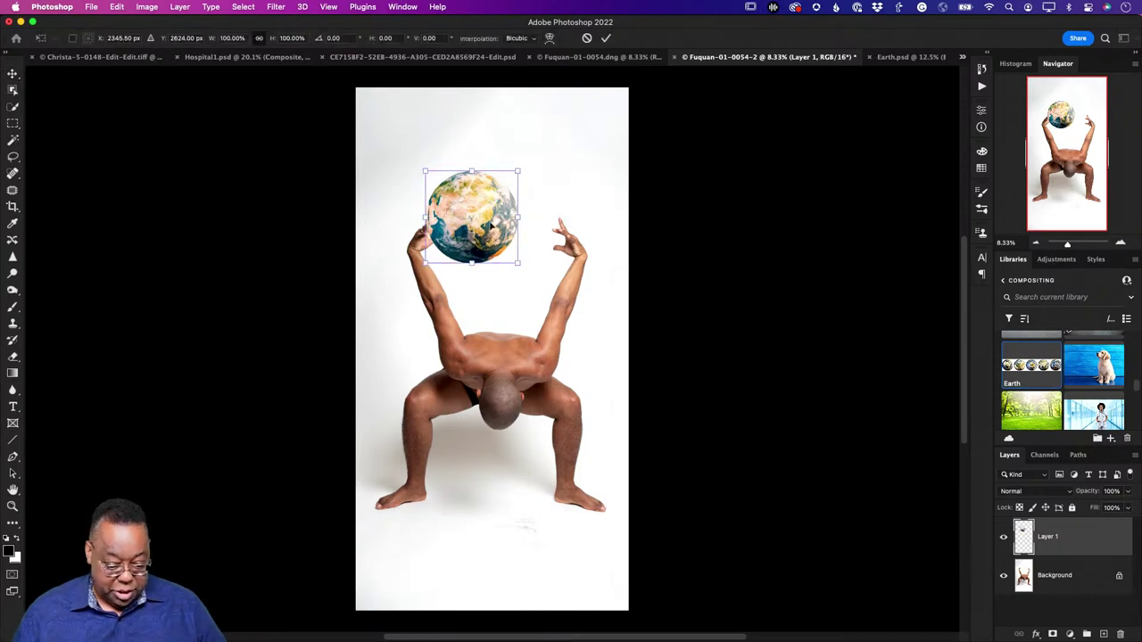
left_click_drag(517, 264, 518, 262)
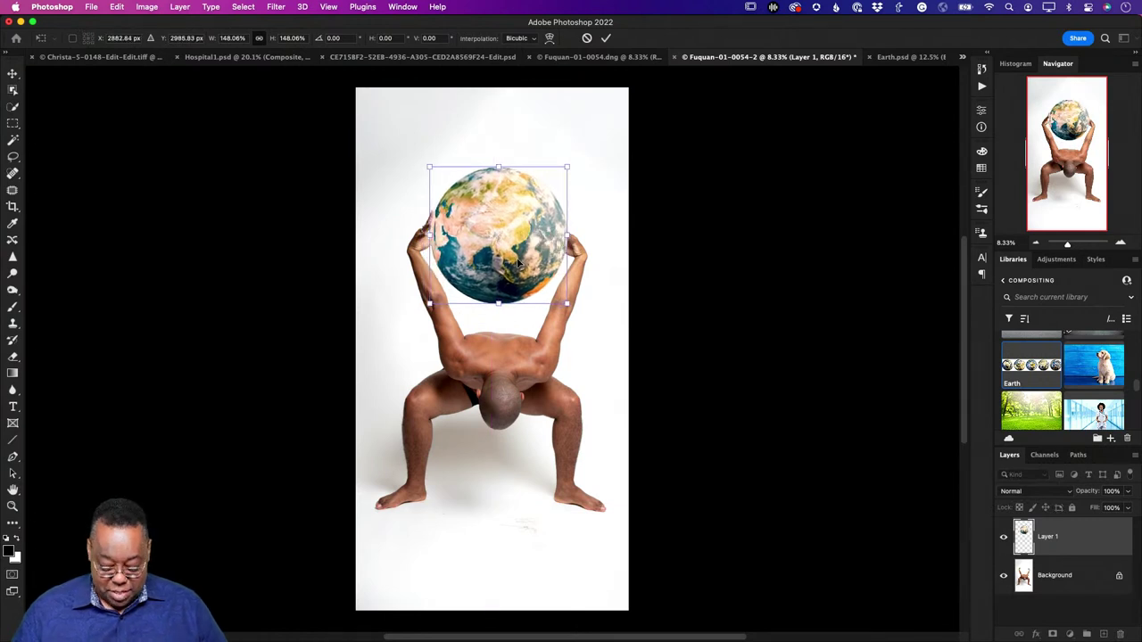
key("Return")
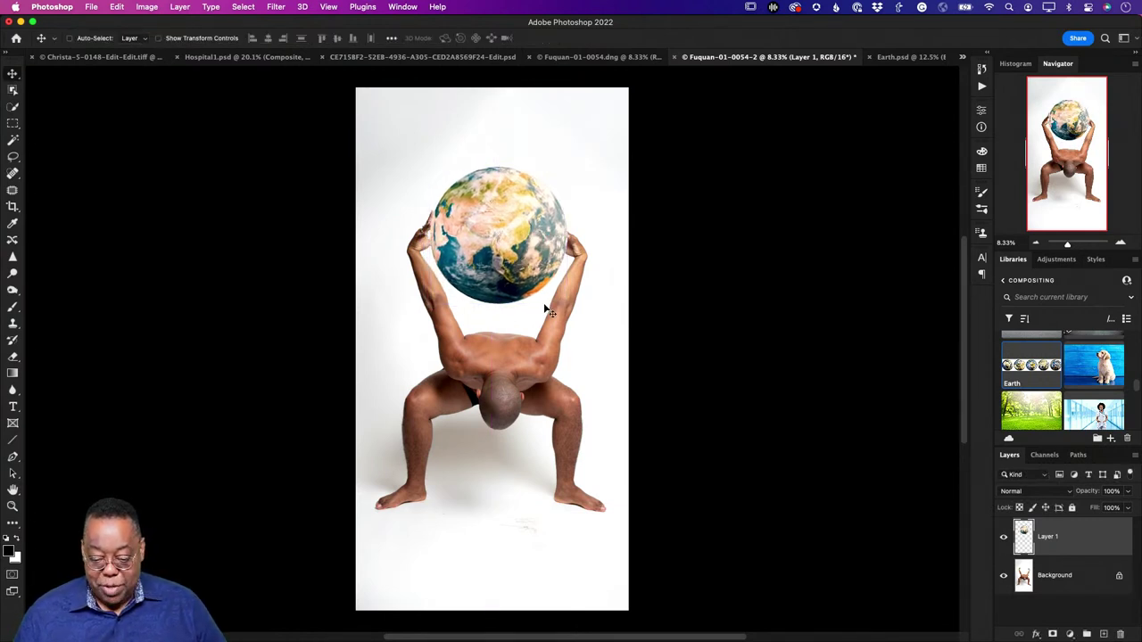
Step: Copy the man from the Background onto Layer 2 and stack it above the globe
left_click(1079, 576)
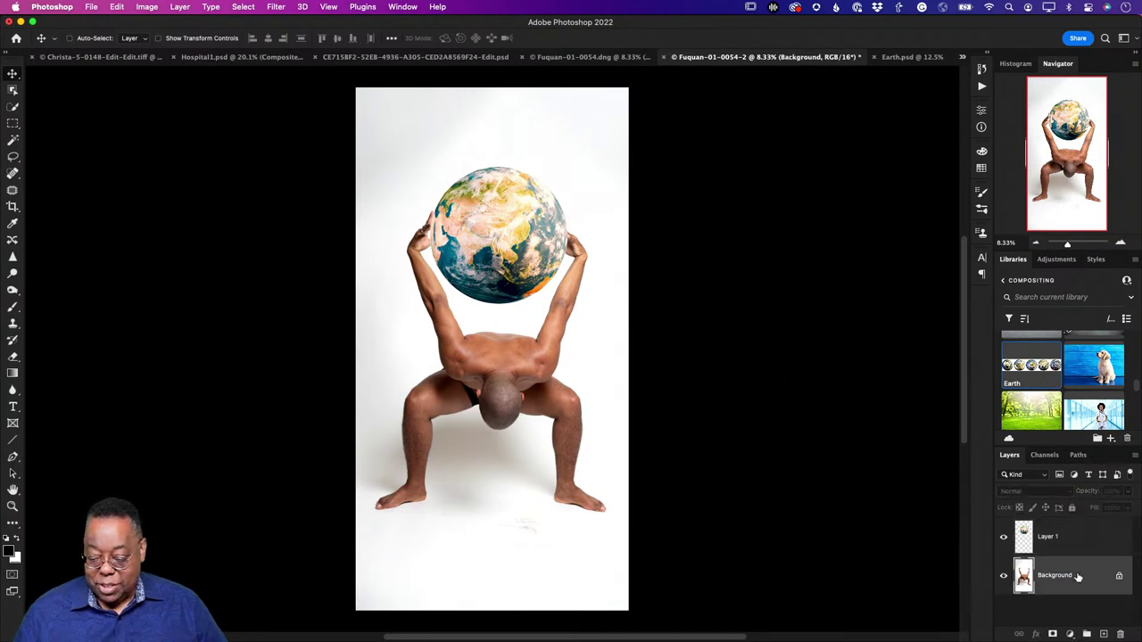
left_click(252, 8)
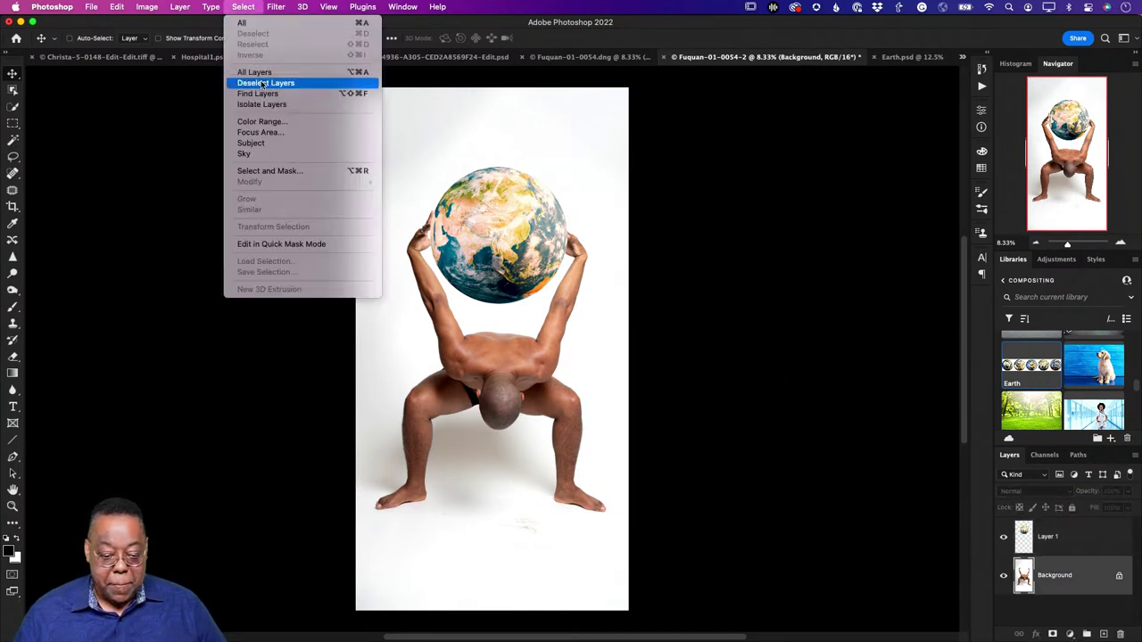
left_click(274, 144)
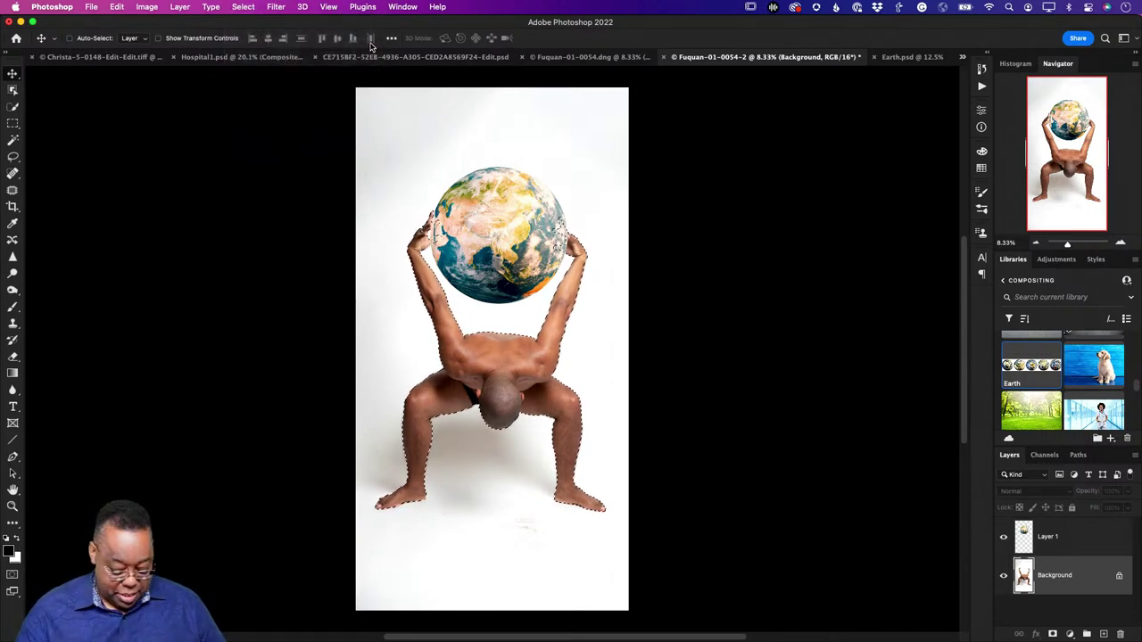
key("super+j")
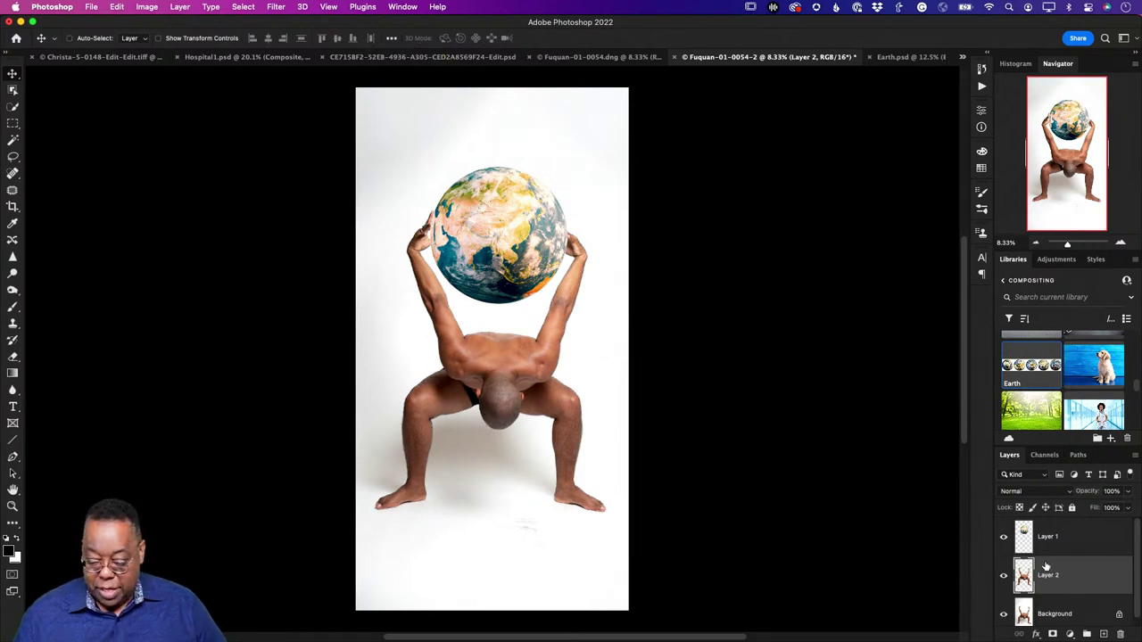
left_click_drag(1046, 567, 1051, 530)
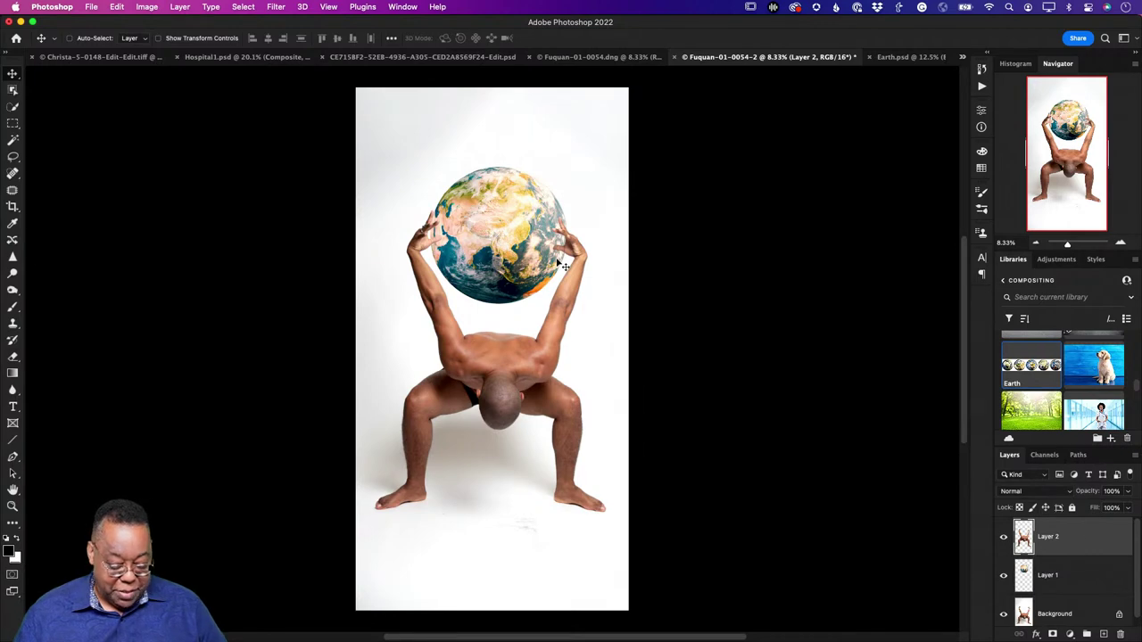
Step: Mask Layer 2, painting out the thumb and left fingertips so they sit behind the globe
key("z")
left_click_drag(537, 247, 810, 399)
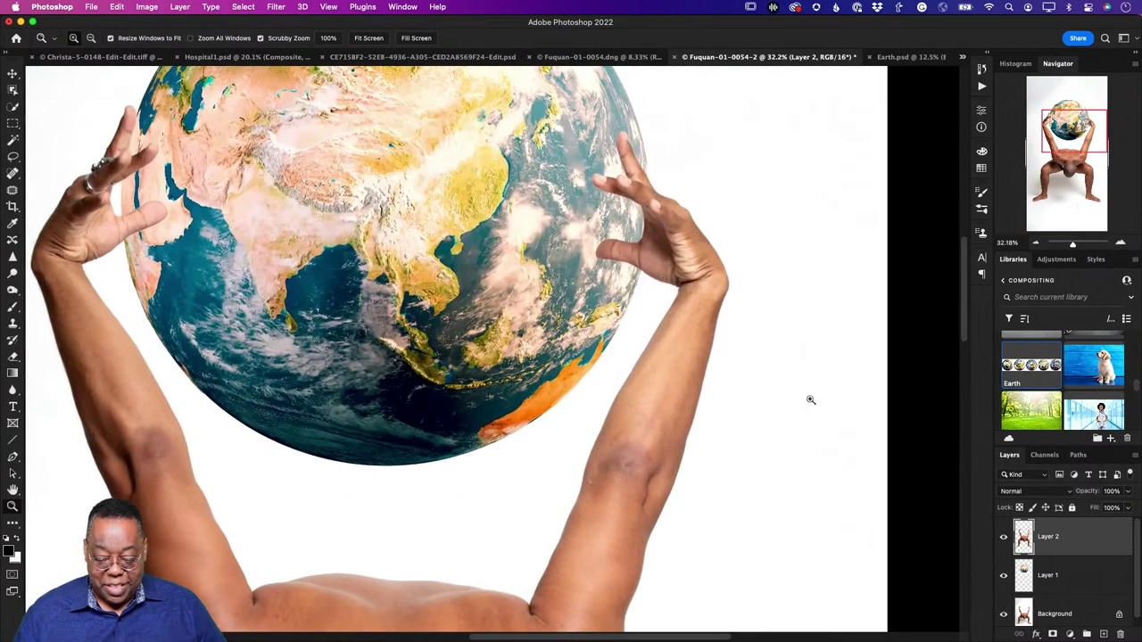
left_click(1053, 634)
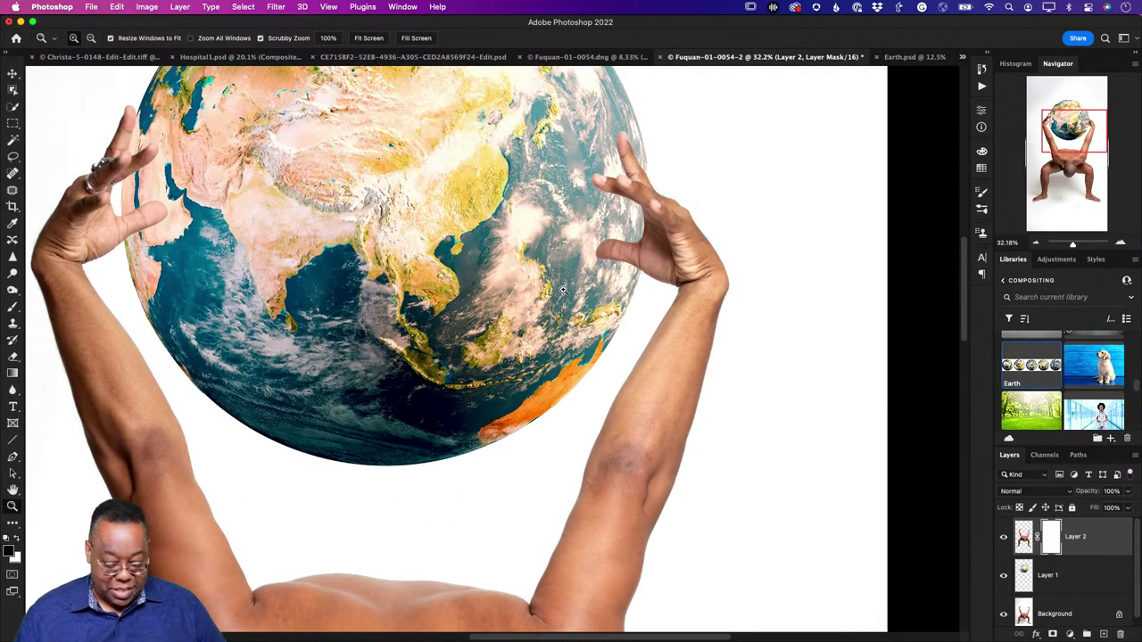
key("b")
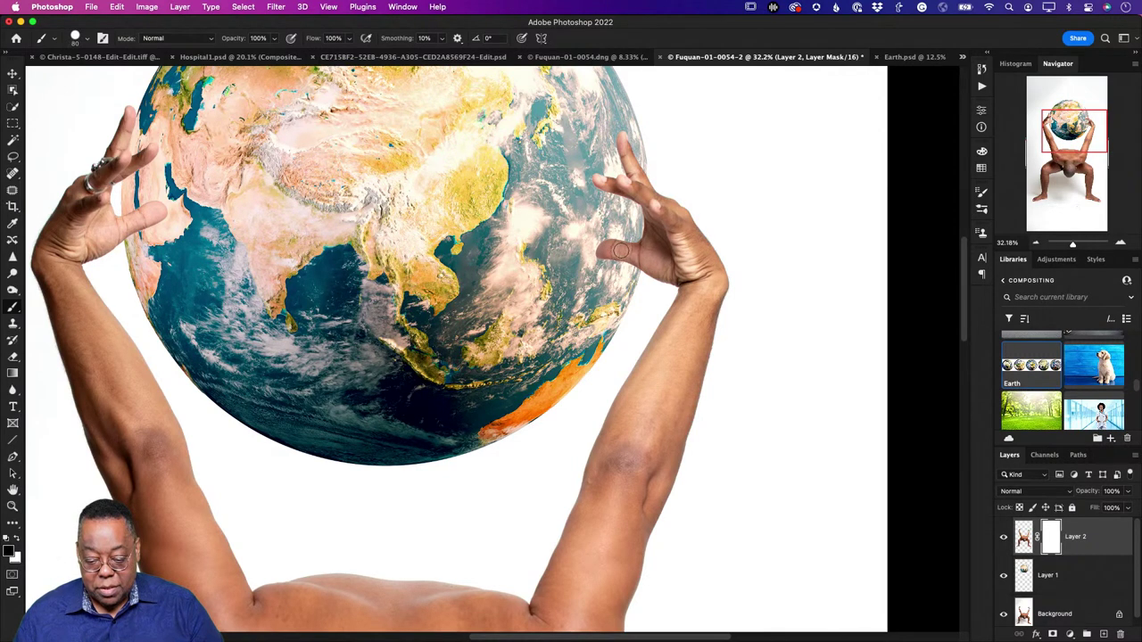
mouse_move(621, 251)
left_mouse_down()
mouse_move(607, 246)
mouse_move(623, 265)
mouse_move(628, 240)
left_mouse_up()
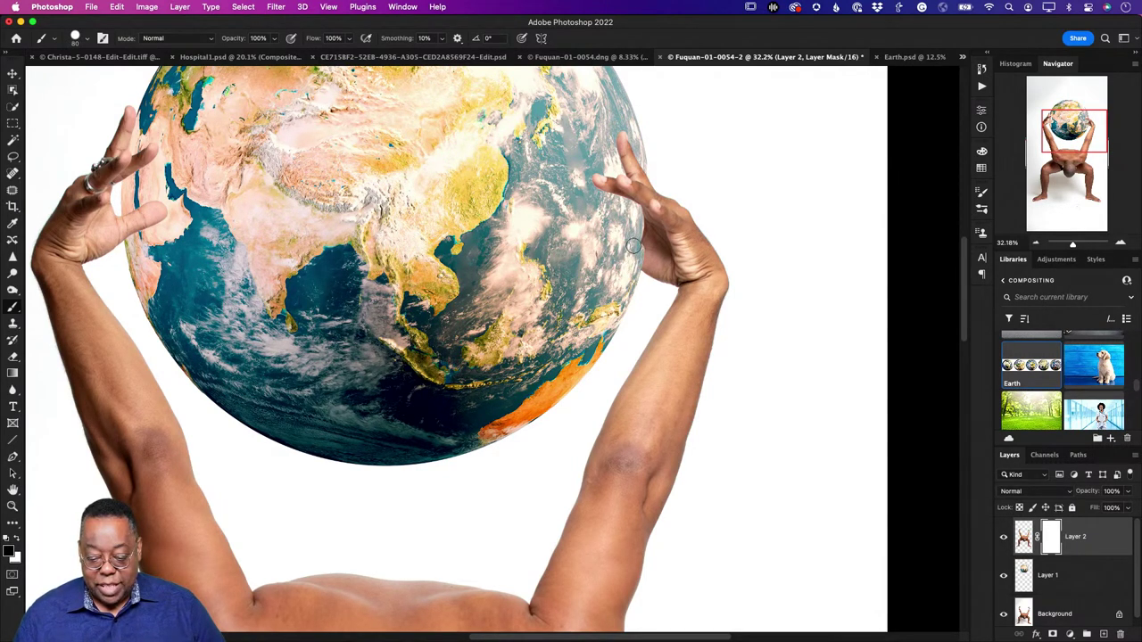
left_click_drag(173, 207, 130, 221)
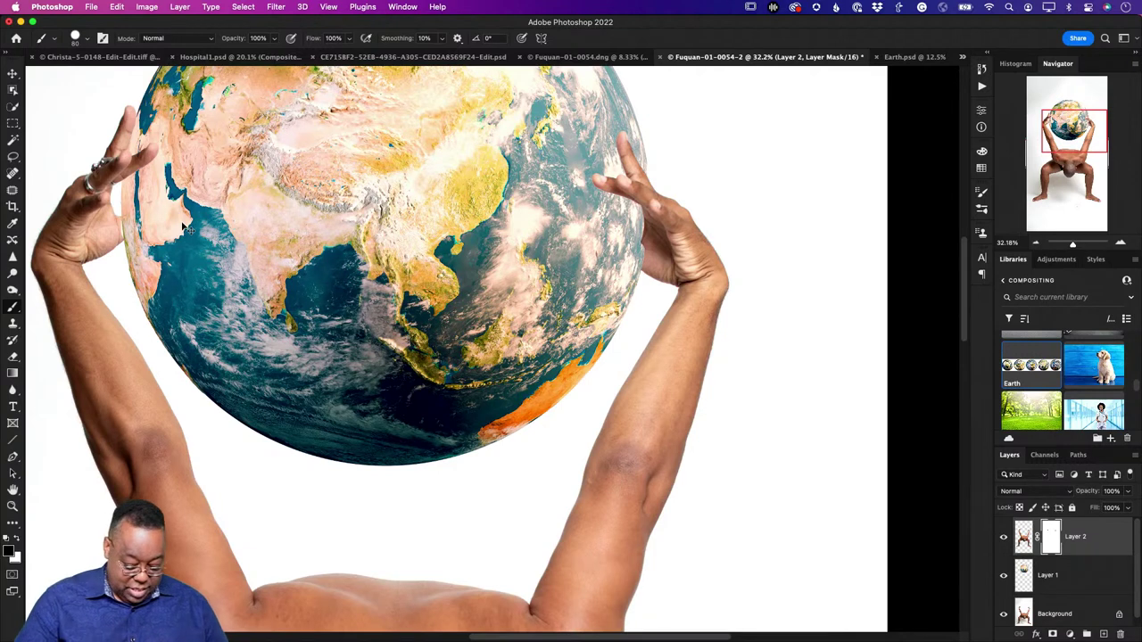
key("super+0")
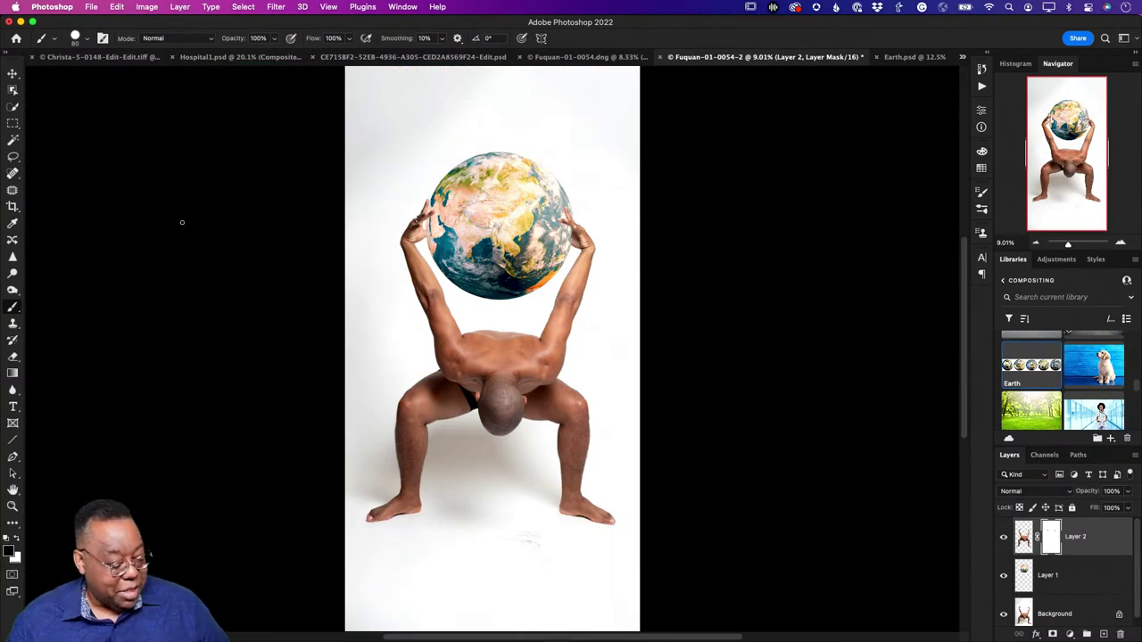